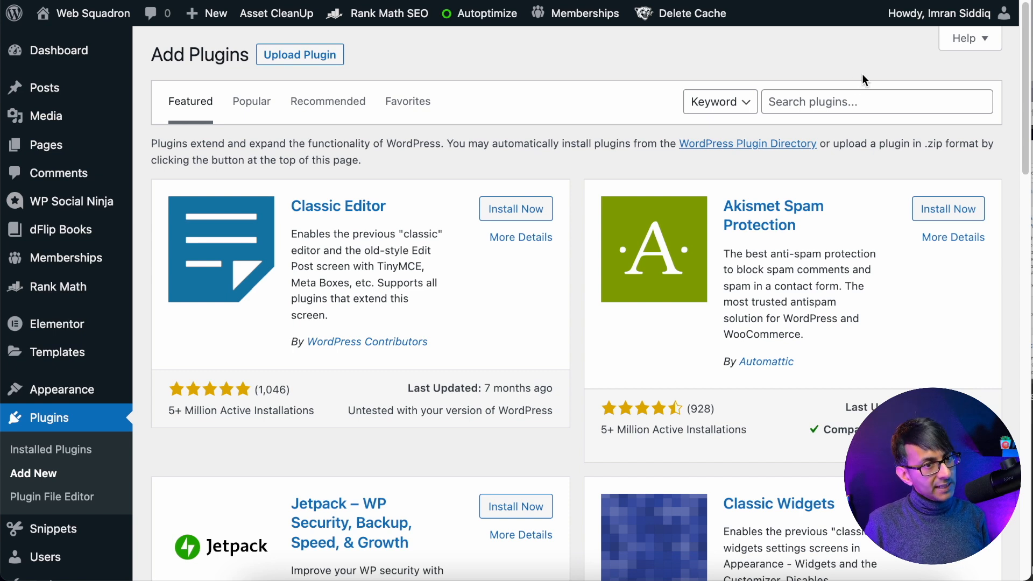
Search the plugin directory for "Rankmath" and look through the results
click(850, 100)
text(Rankm)
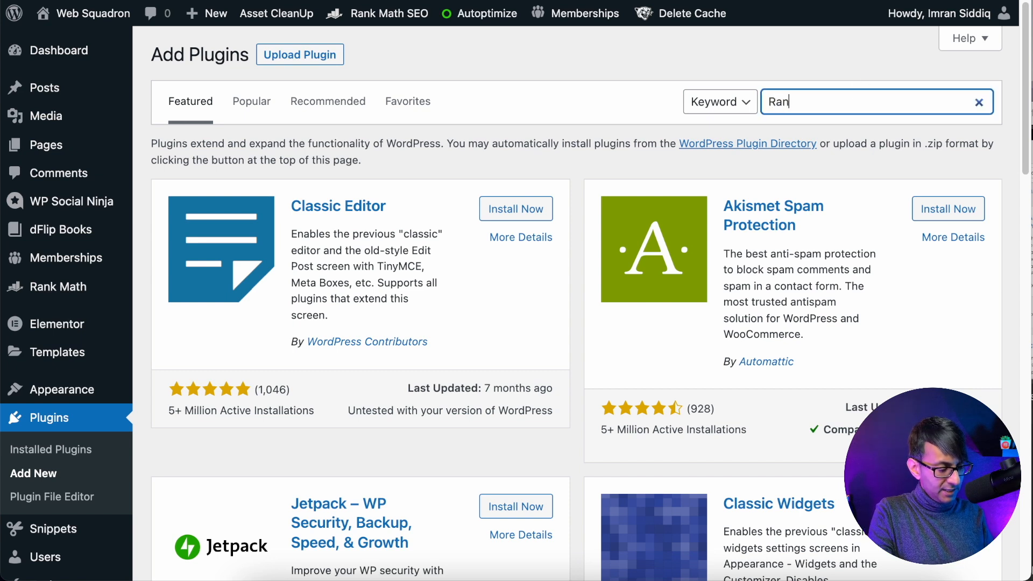
text(ath)
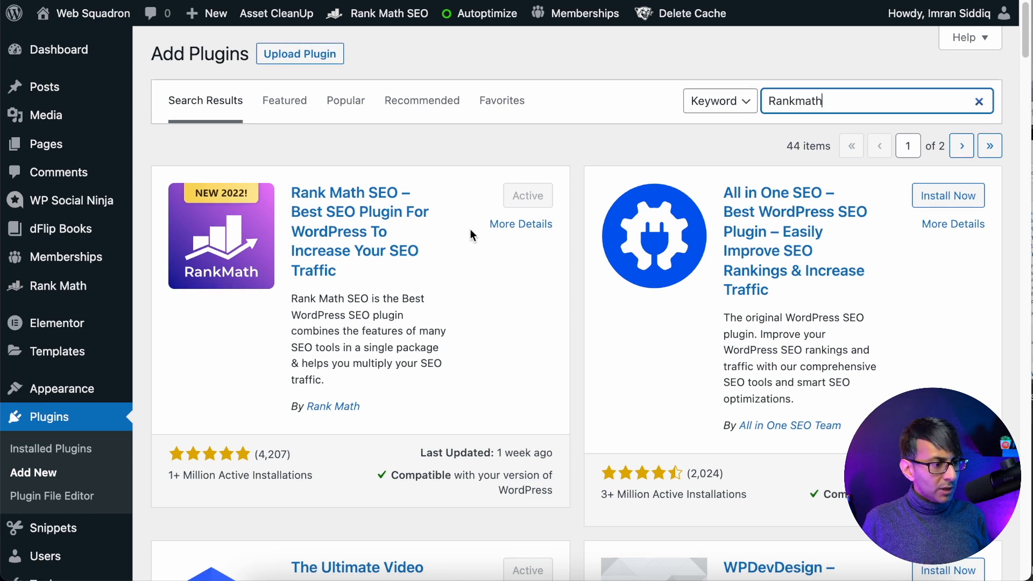
scroll(470, 229, down, 2)
scroll(526, 238, up, 2)
Switch the Rankmath plugin search to match by author and install the Instant Indexing for Google plugin
click(747, 113)
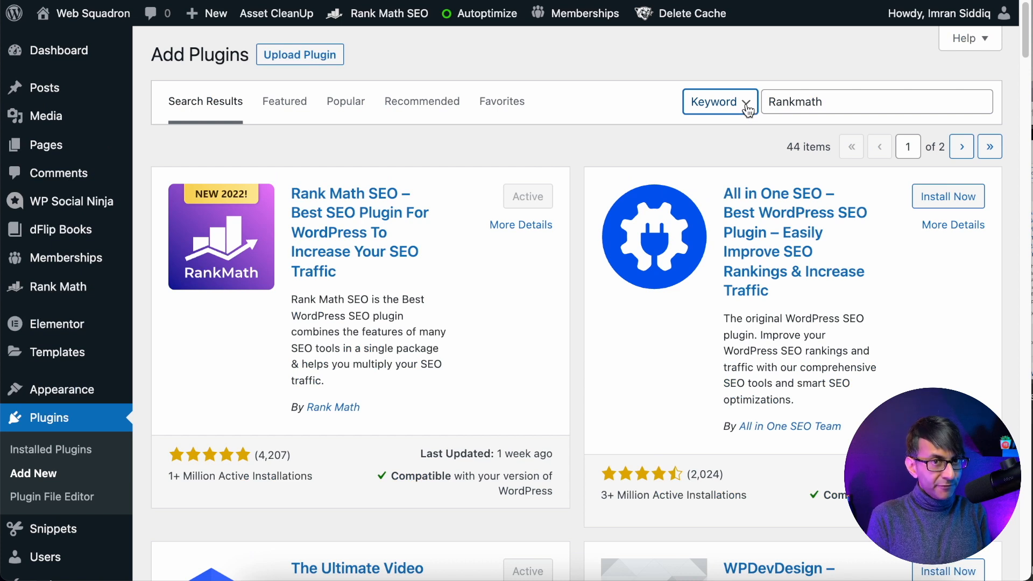
click(747, 109)
click(735, 141)
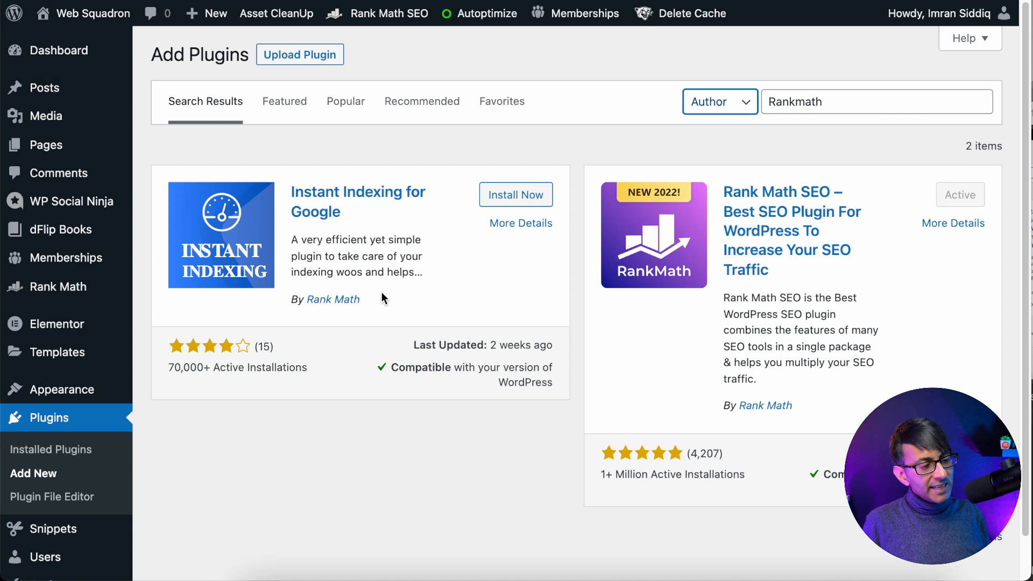
click(515, 194)
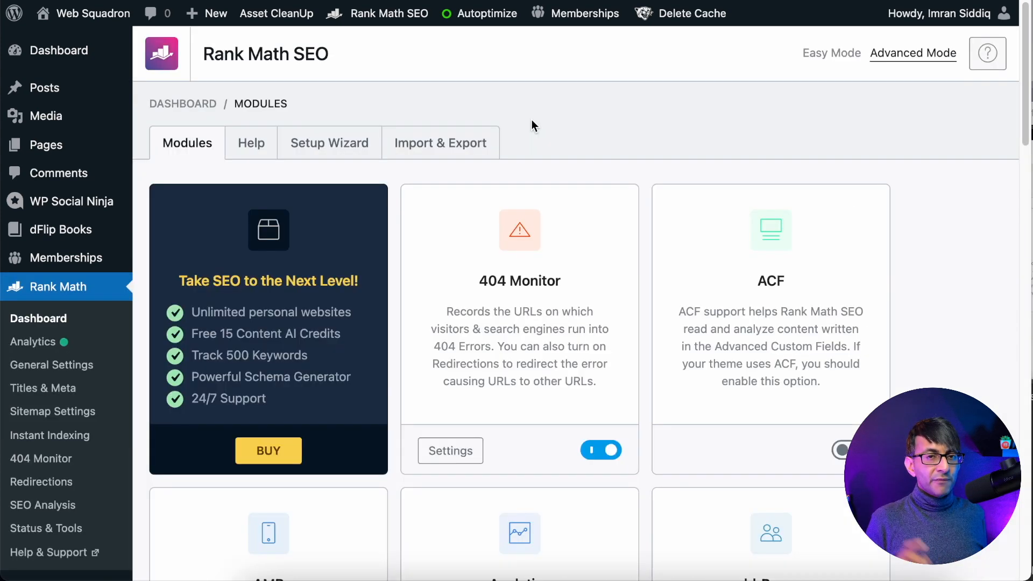
Open the Rank Math setup wizard, keep the Advanced mode, and start the wizard
click(348, 151)
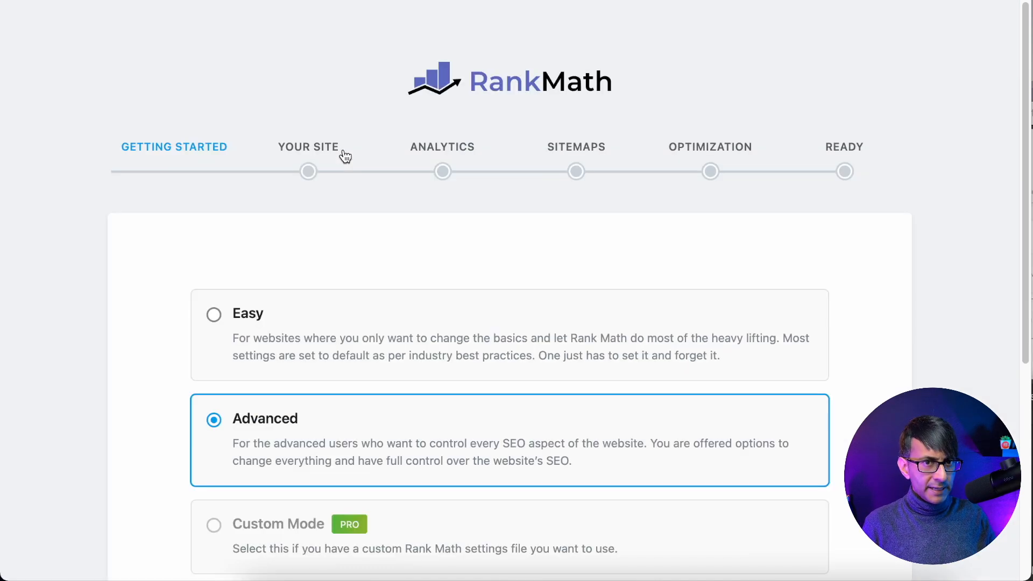
scroll(926, 262, down, 1)
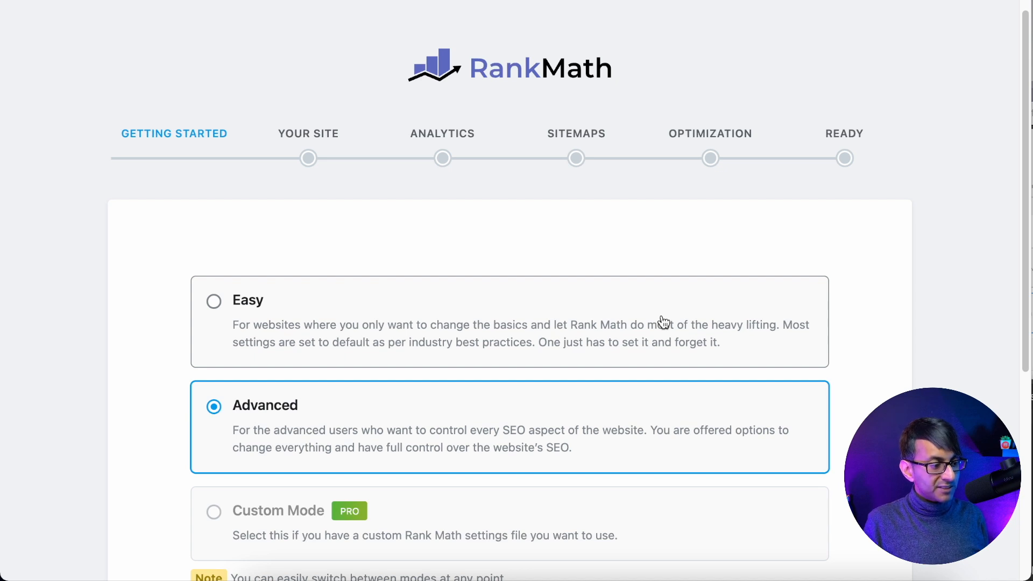
scroll(590, 411, down, 1)
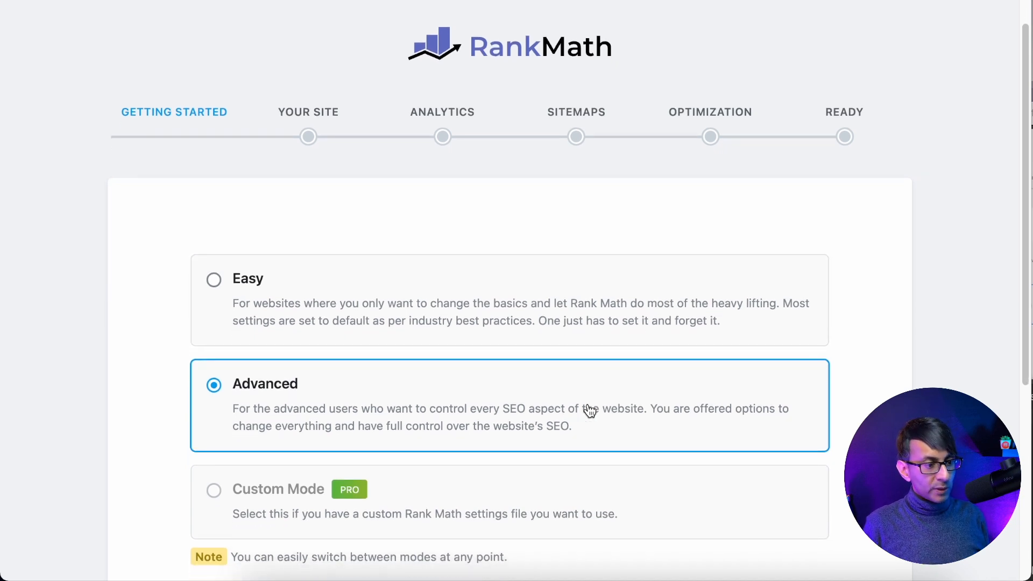
scroll(590, 411, down, 4)
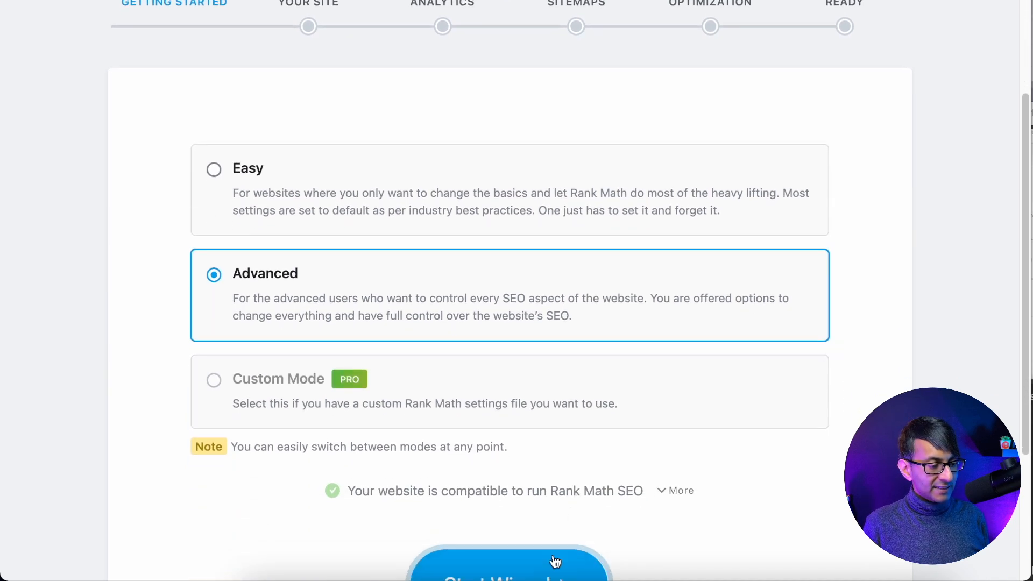
scroll(560, 547, down, 3)
click(522, 512)
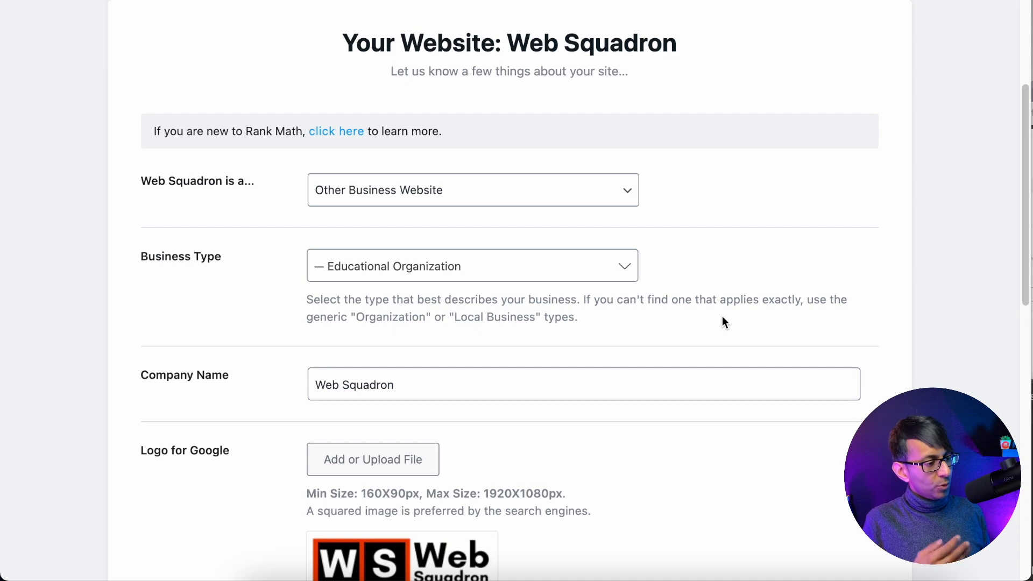
Choose Other Business Website as the kind of site Web Squadron is
click(574, 196)
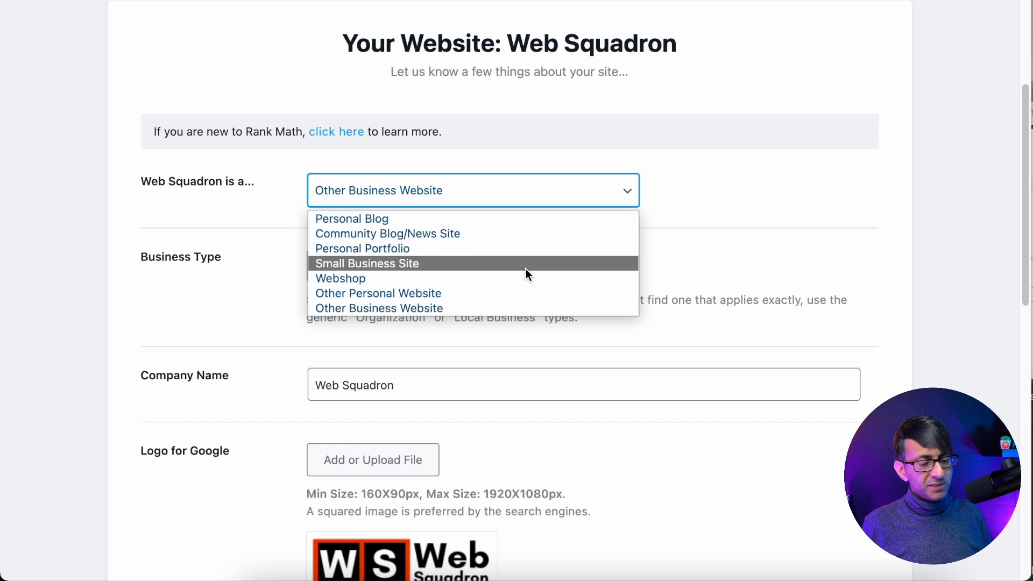
click(509, 308)
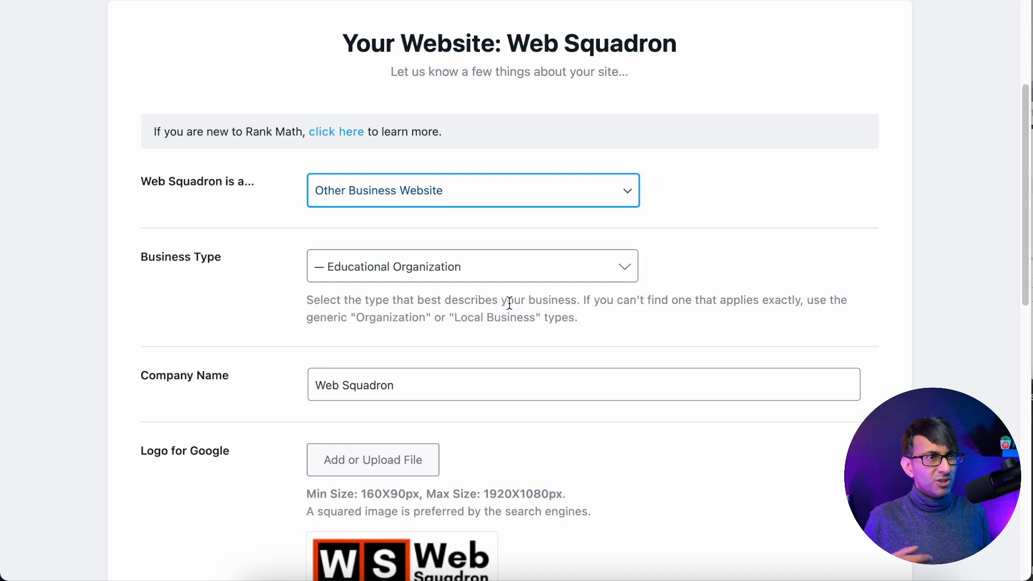
click(518, 186)
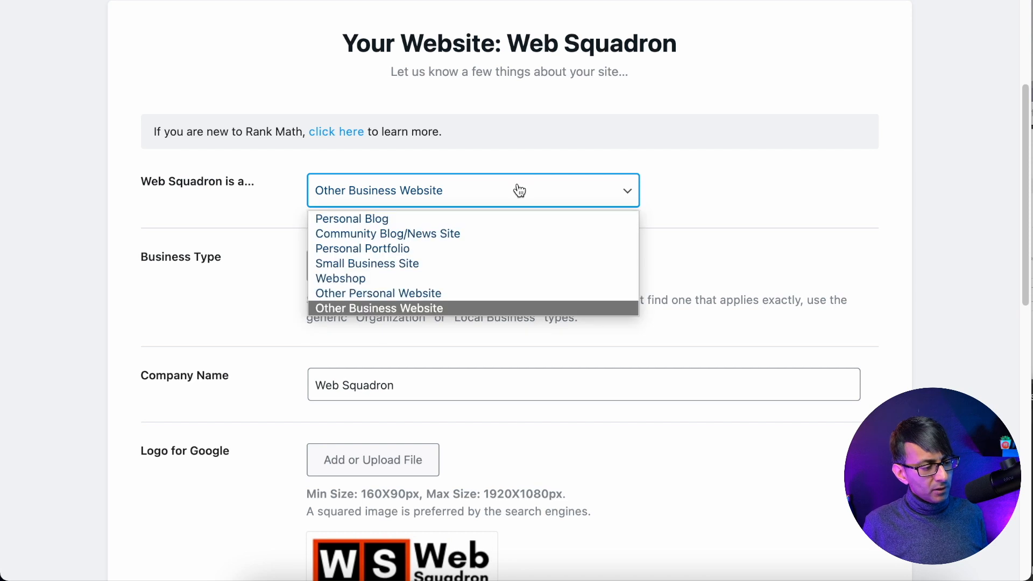
click(489, 307)
click(704, 271)
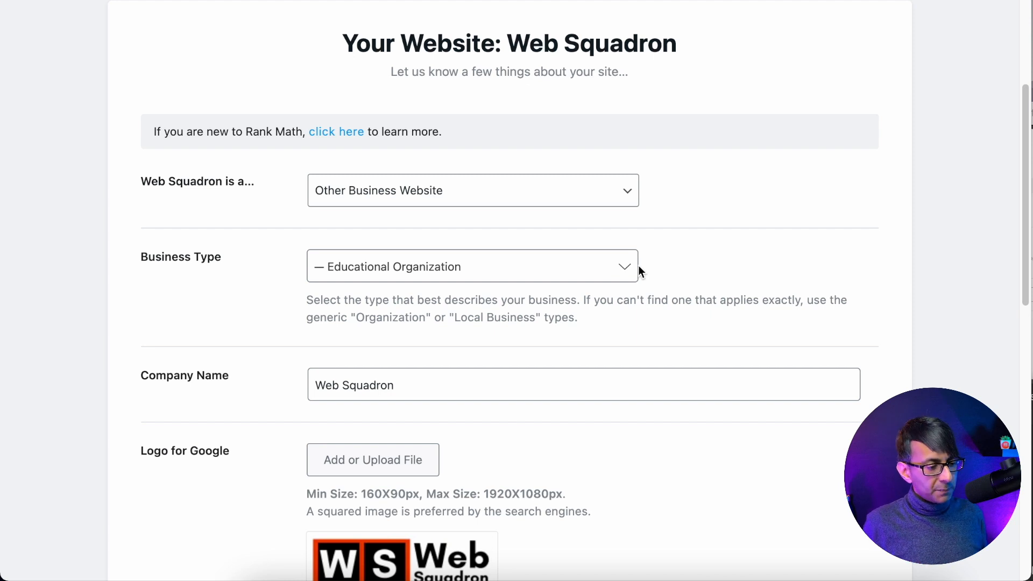
Browse the available business types and search them for "web", leaving the list without choosing another type
click(623, 269)
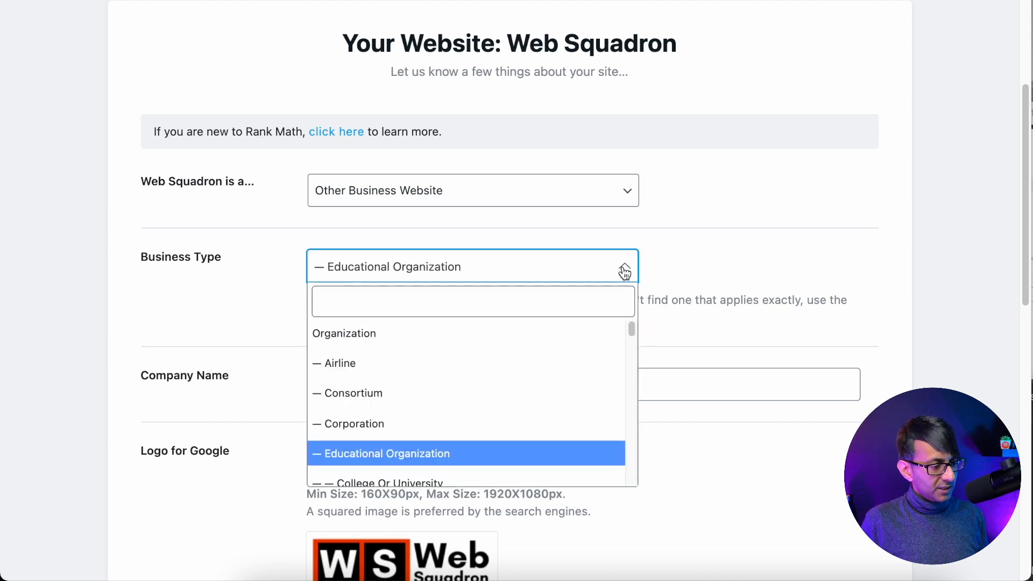
drag(633, 327, 628, 350)
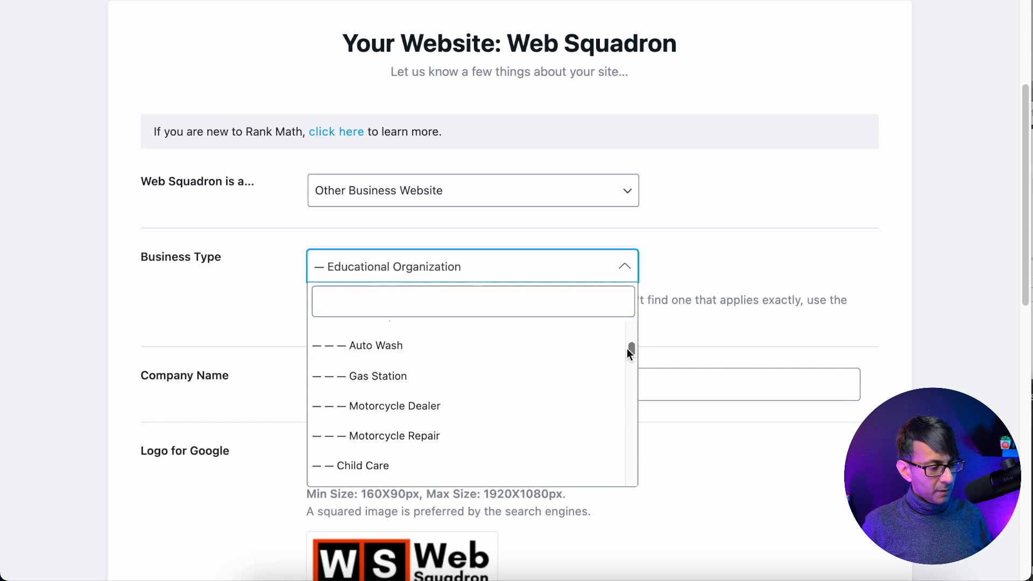
drag(627, 348, 637, 320)
click(727, 235)
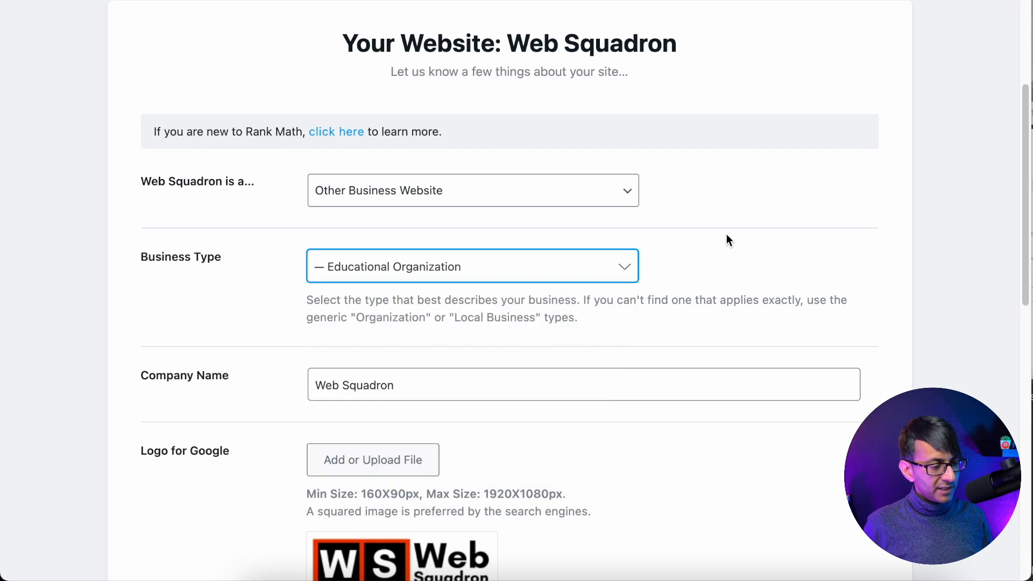
click(631, 268)
drag(632, 326, 625, 413)
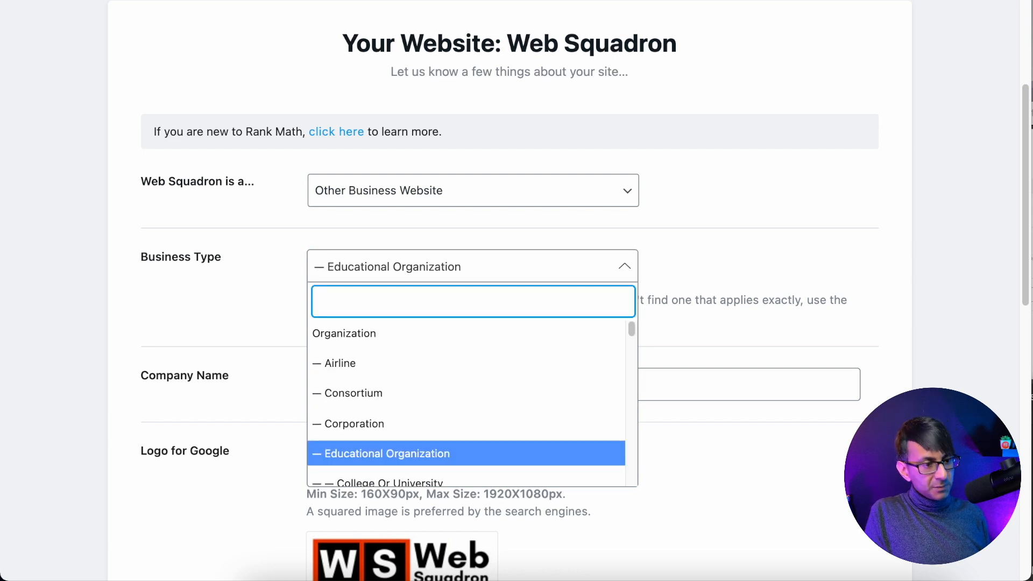
text(web)
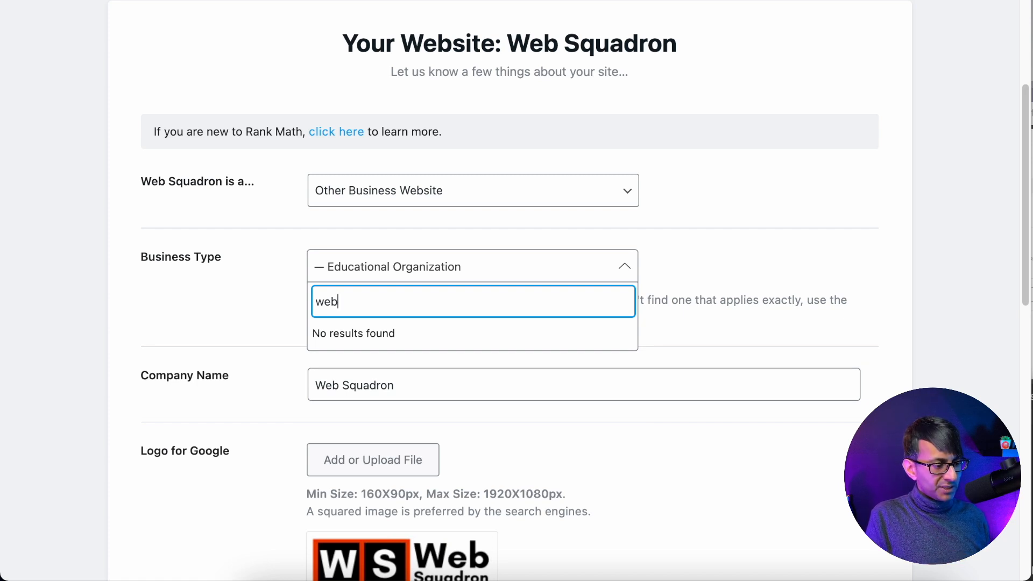
key(BackSpace)
key(BackSpace)
key(BackSpace)
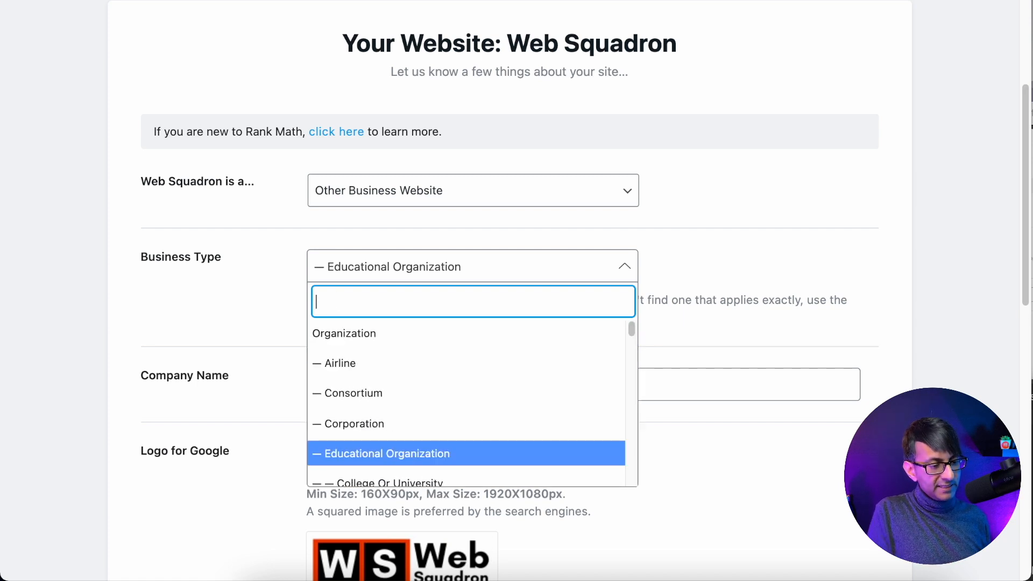
click(803, 252)
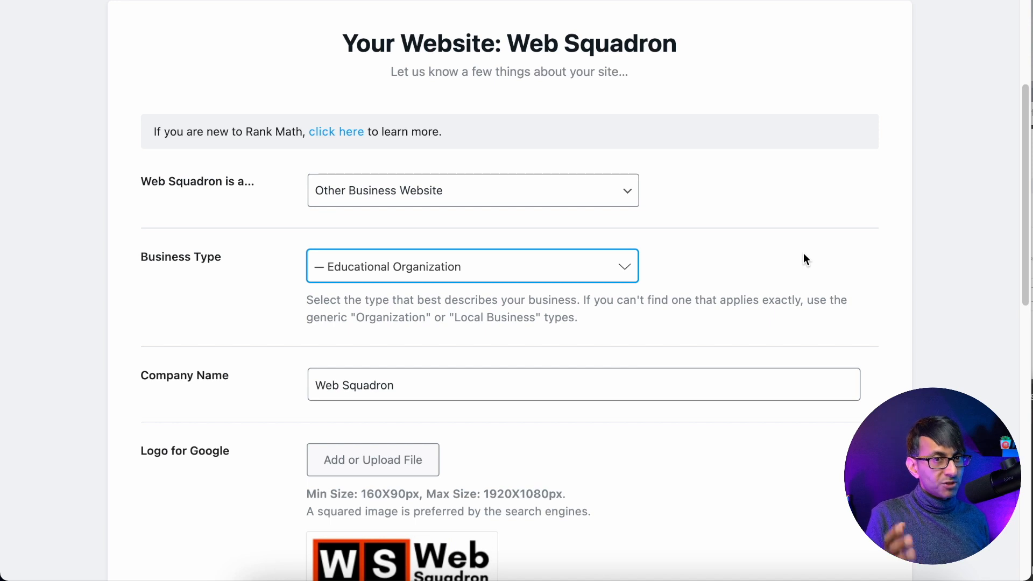
Review the company name, Google logo and default social share image, and continue to the analytics stage of the wizard
scroll(624, 331, down, 2)
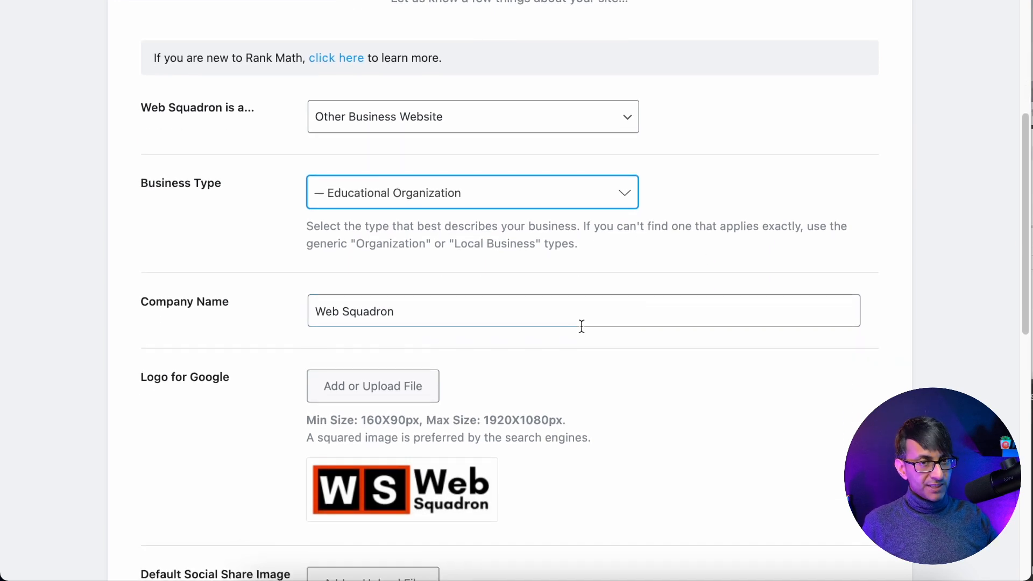
scroll(573, 329, down, 5)
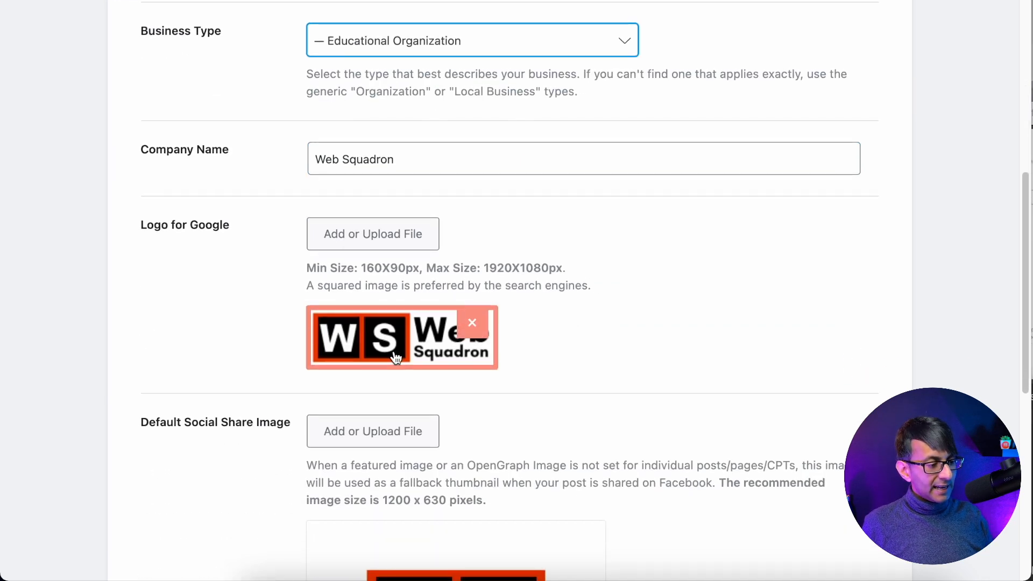
scroll(409, 355, down, 1)
scroll(425, 358, down, 5)
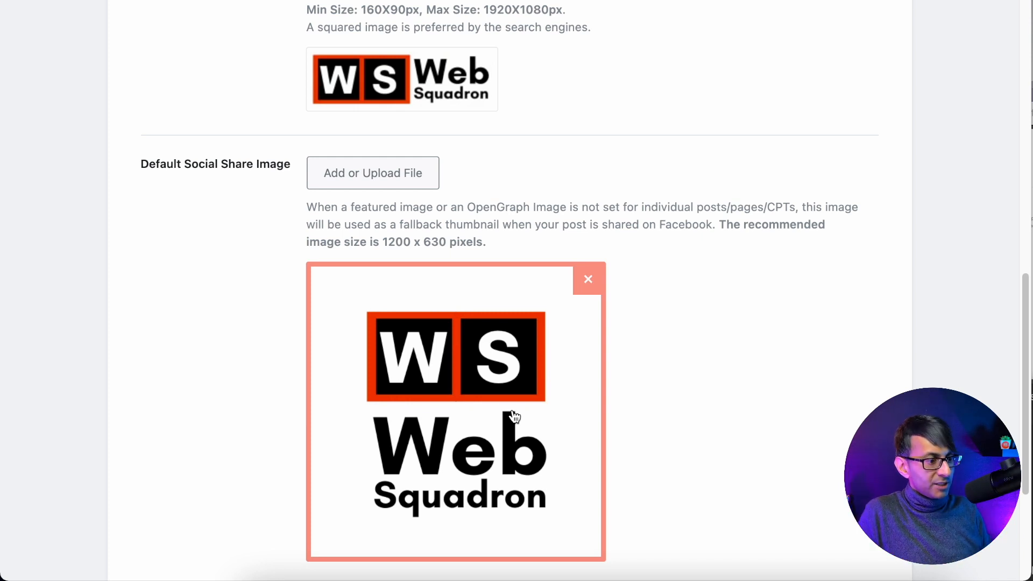
scroll(769, 519, down, 3)
click(769, 519)
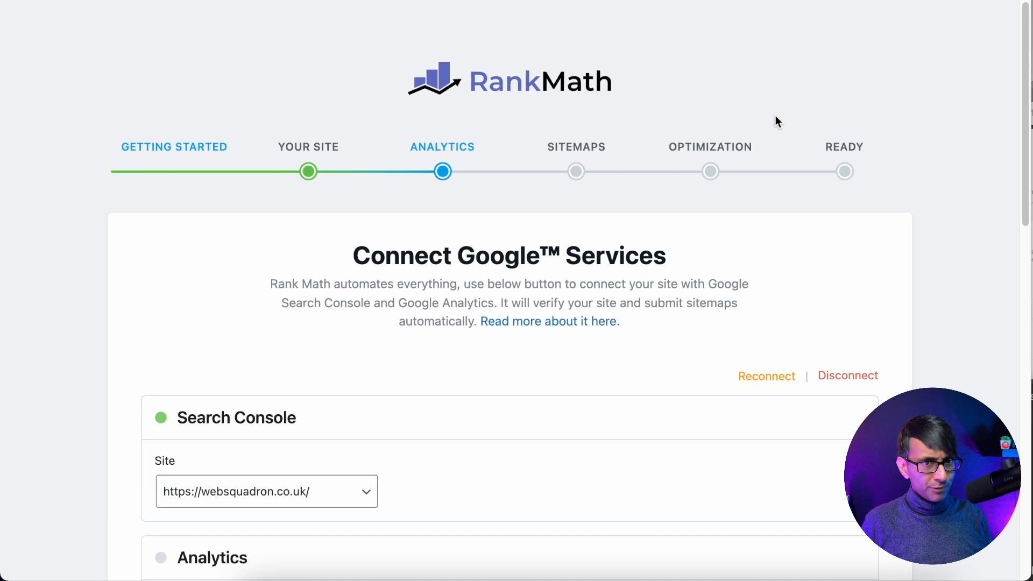
Reset the Search Console site to Select Profile
scroll(776, 115, down, 3)
scroll(775, 115, down, 4)
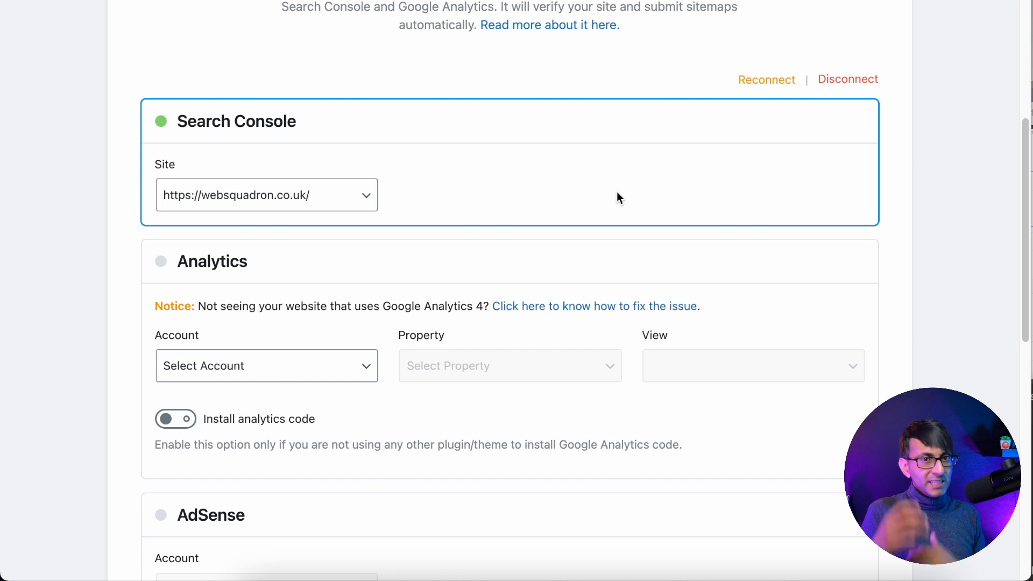
click(343, 206)
click(299, 222)
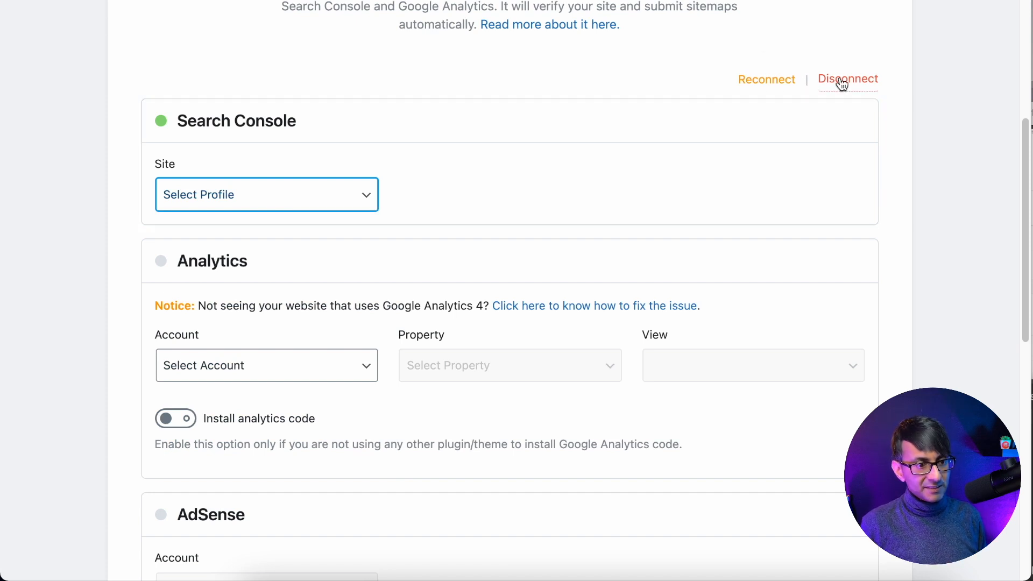
click(337, 205)
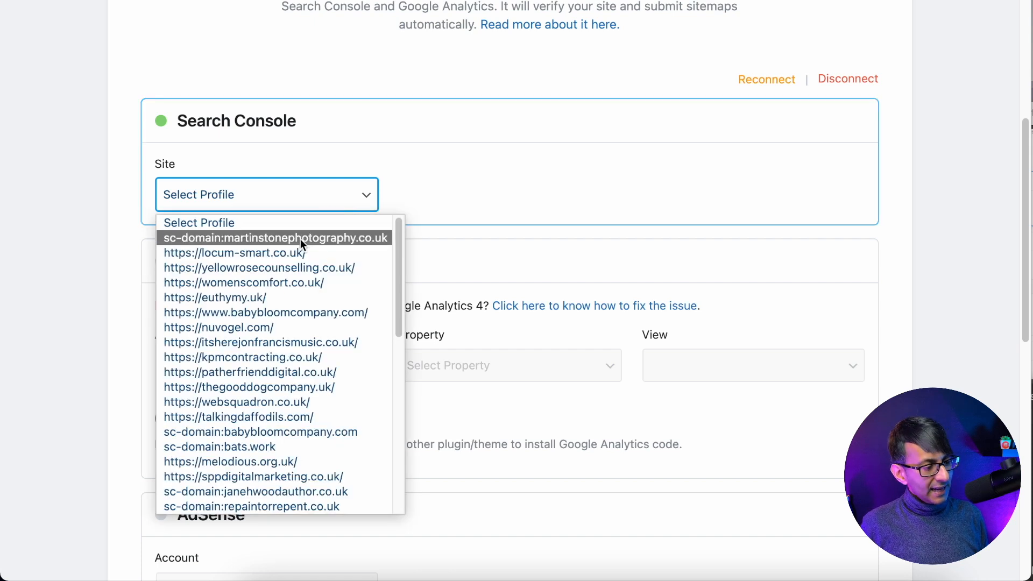
scroll(295, 463, down, 5)
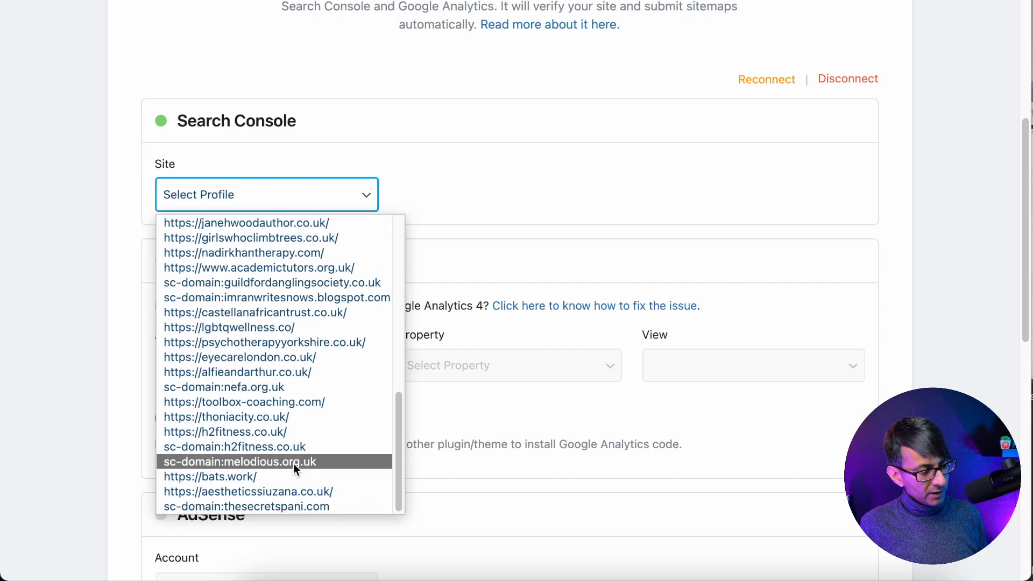
drag(396, 413, 400, 305)
drag(400, 299, 400, 280)
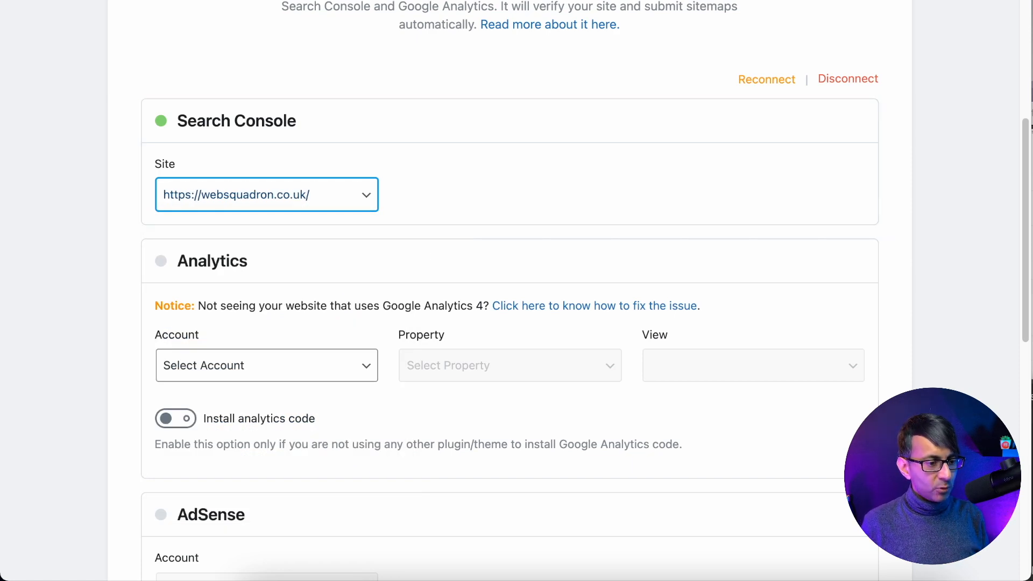
Reconnect Google services with the listed account and grant Rank Math SEO access to Analytics data, Search Console data and the list of sites and domains
click(777, 81)
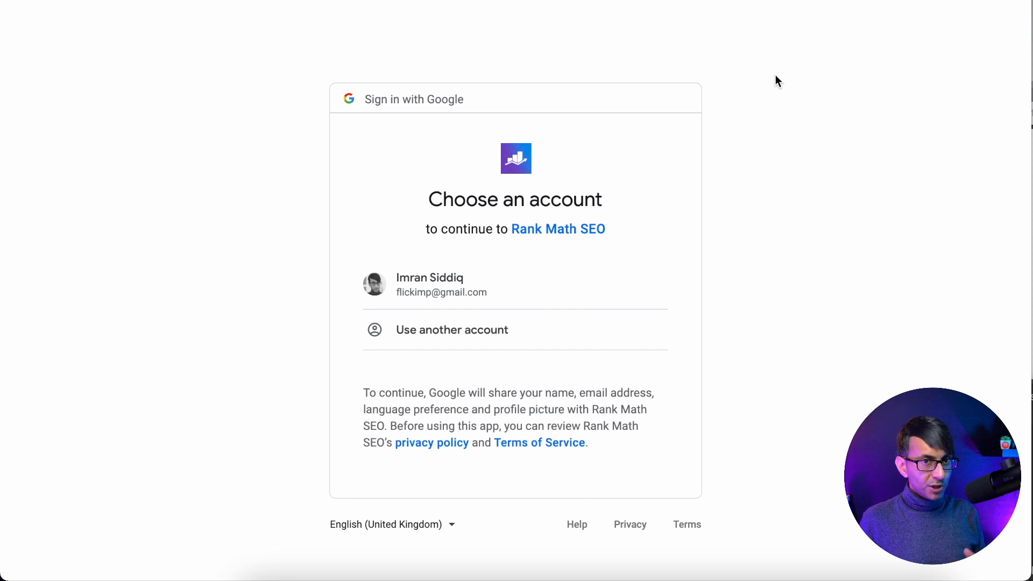
click(485, 296)
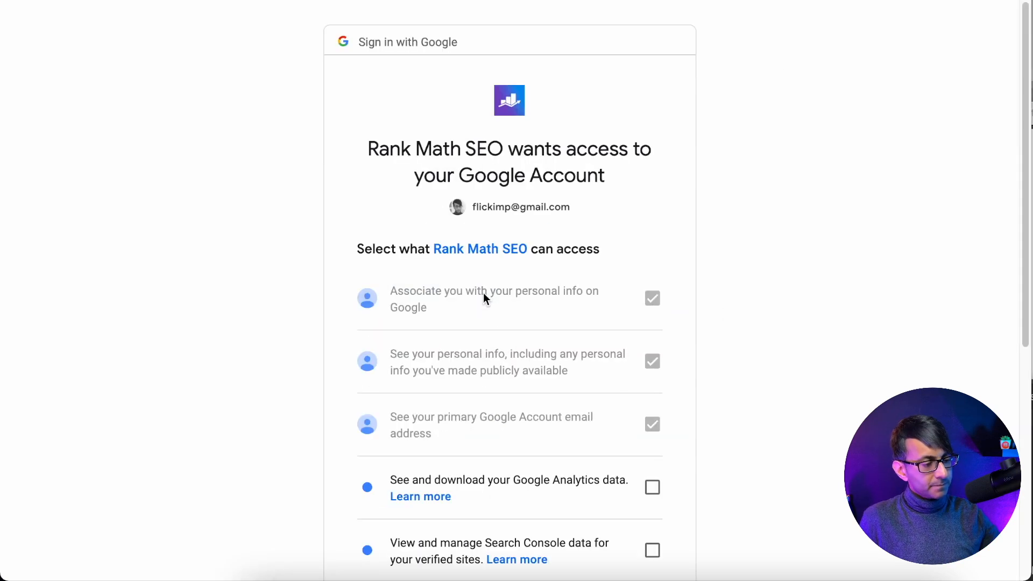
scroll(645, 422, down, 5)
click(652, 262)
click(652, 325)
click(652, 387)
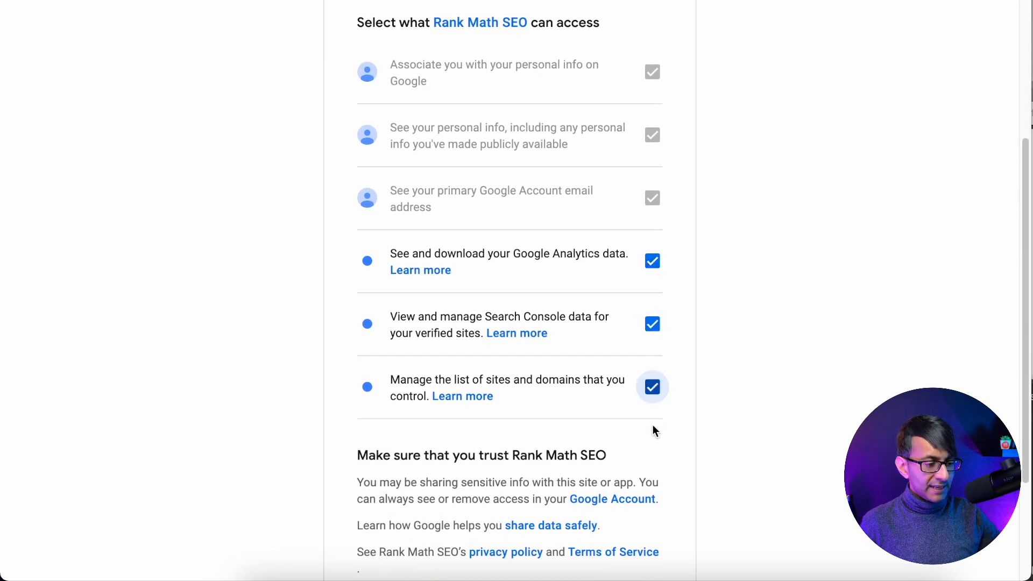
scroll(653, 427, down, 3)
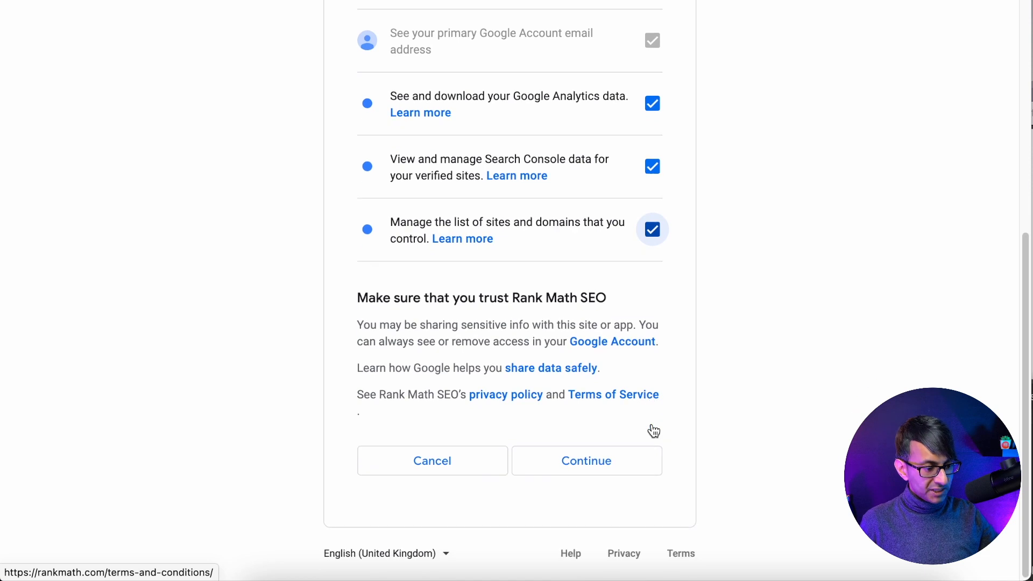
click(586, 466)
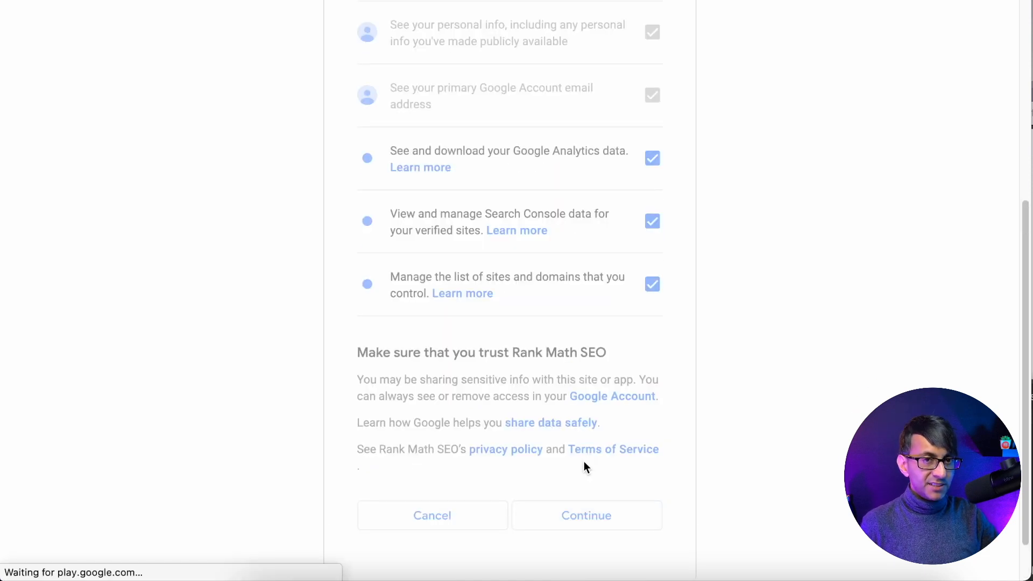
Open Google Search Console in a new browser tab and start it to reach the site's performance report
scroll(584, 461, down, 4)
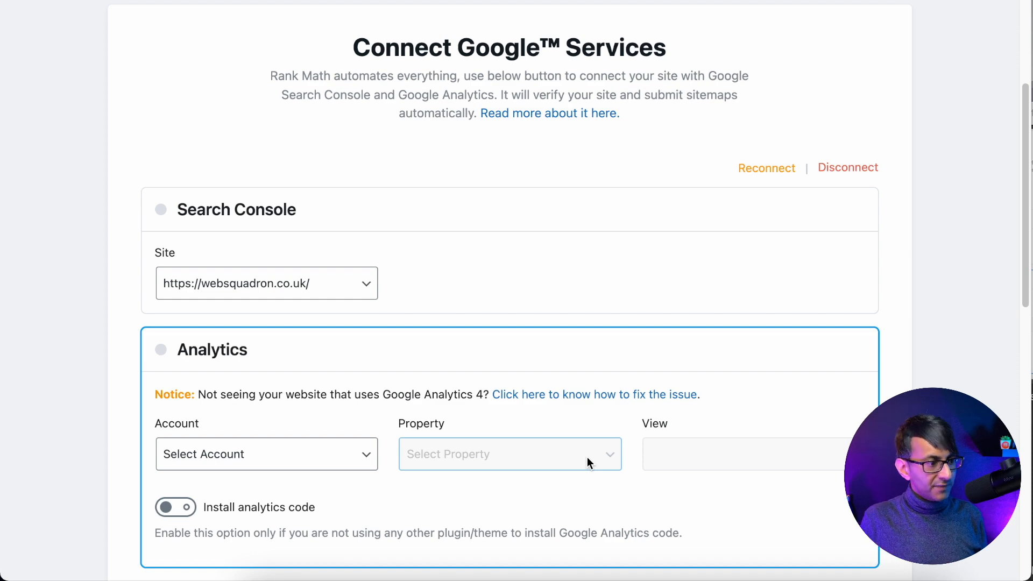
key(super+t)
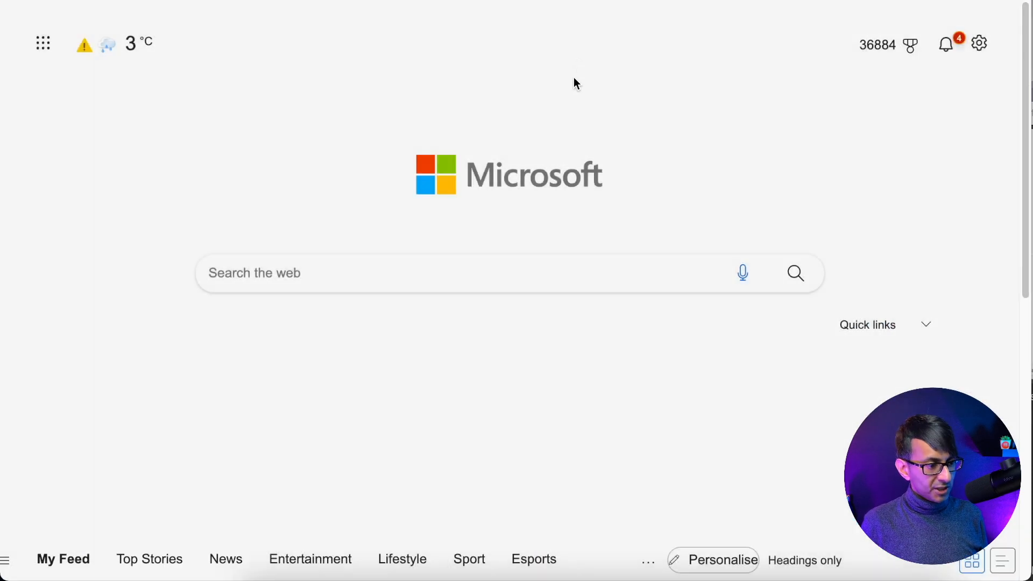
click(591, 8)
text(google se)
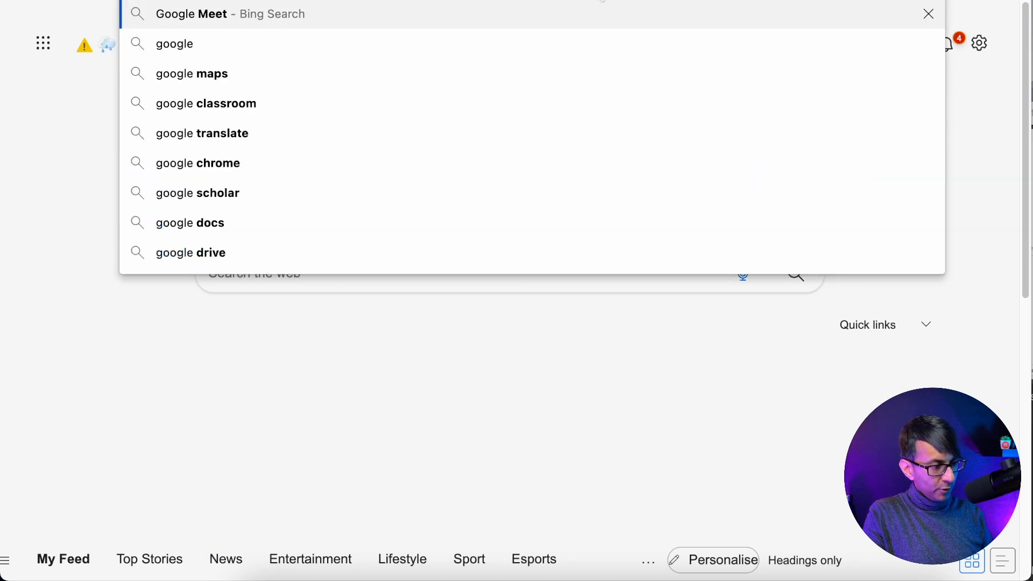
click(486, 366)
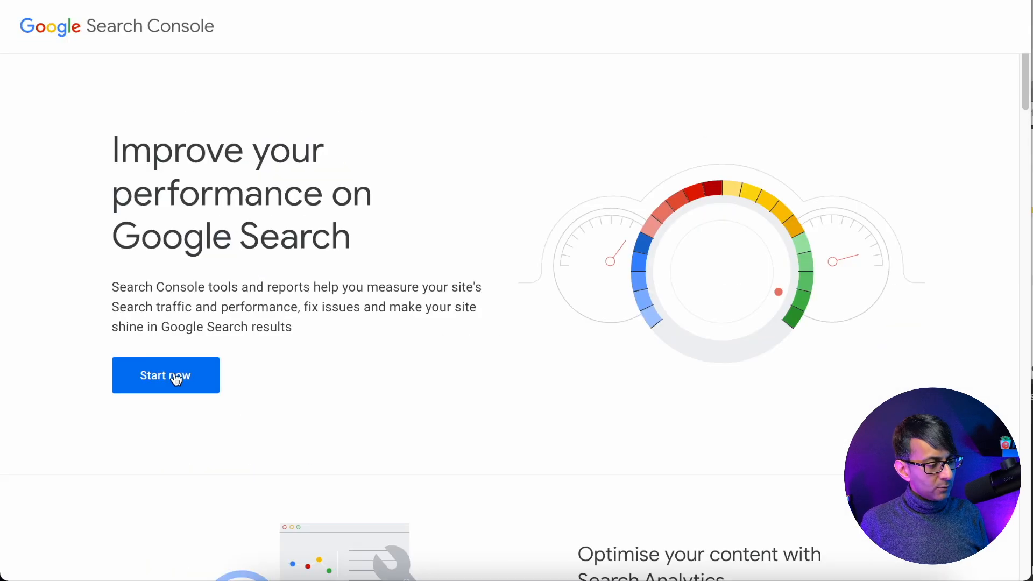
click(175, 375)
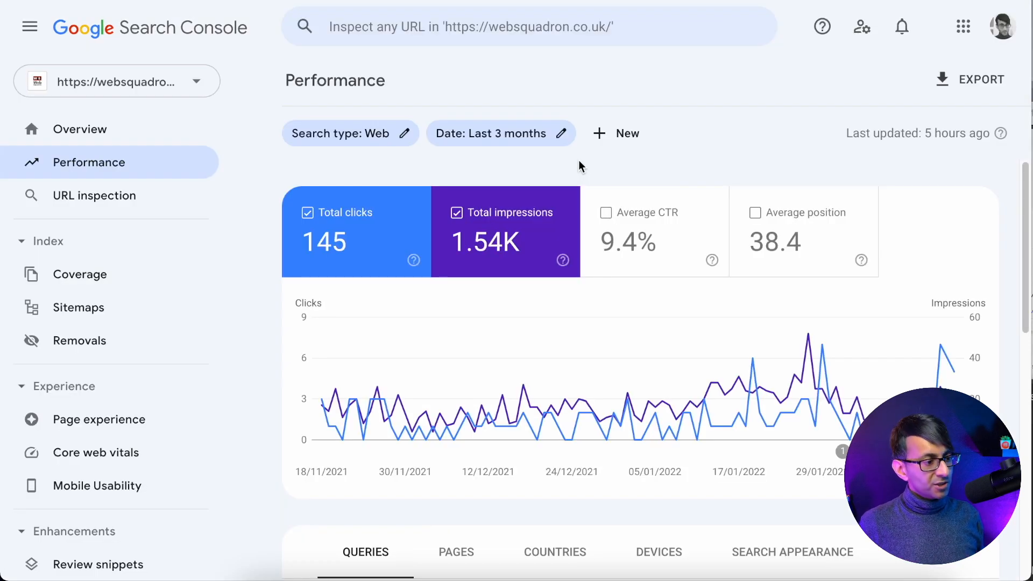
Examine the Domain and URL prefix options for adding a Search Console property, leaving without adding one
click(194, 89)
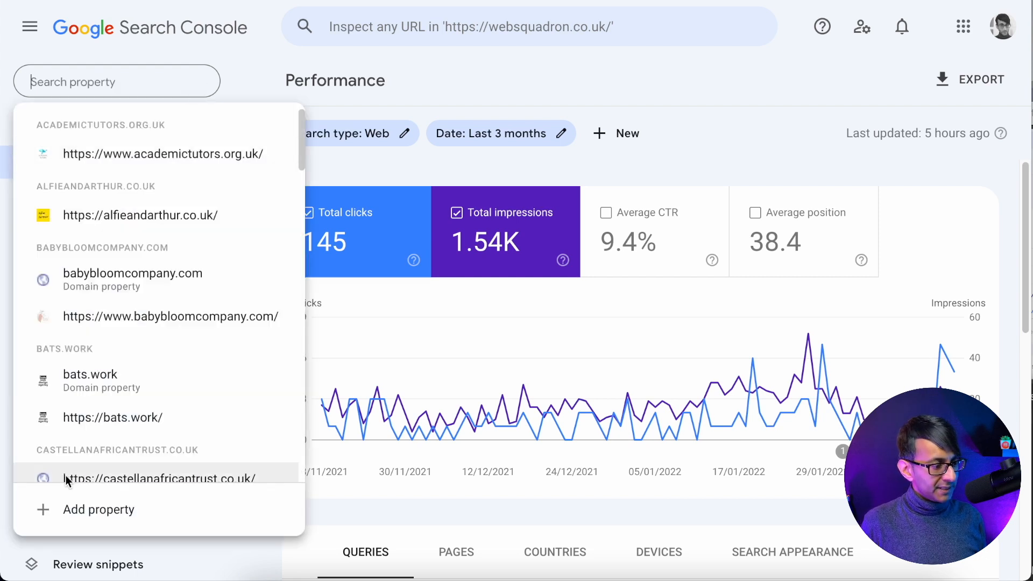
click(83, 517)
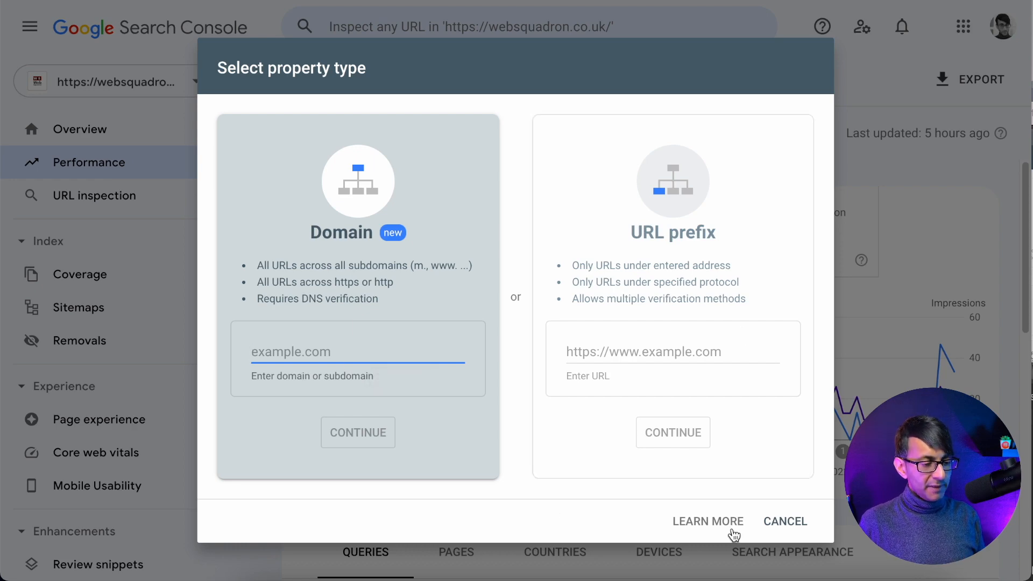
click(775, 522)
Review the clicks and impressions chart and the top queries in the Search Console performance report
mouse_move(612, 324)
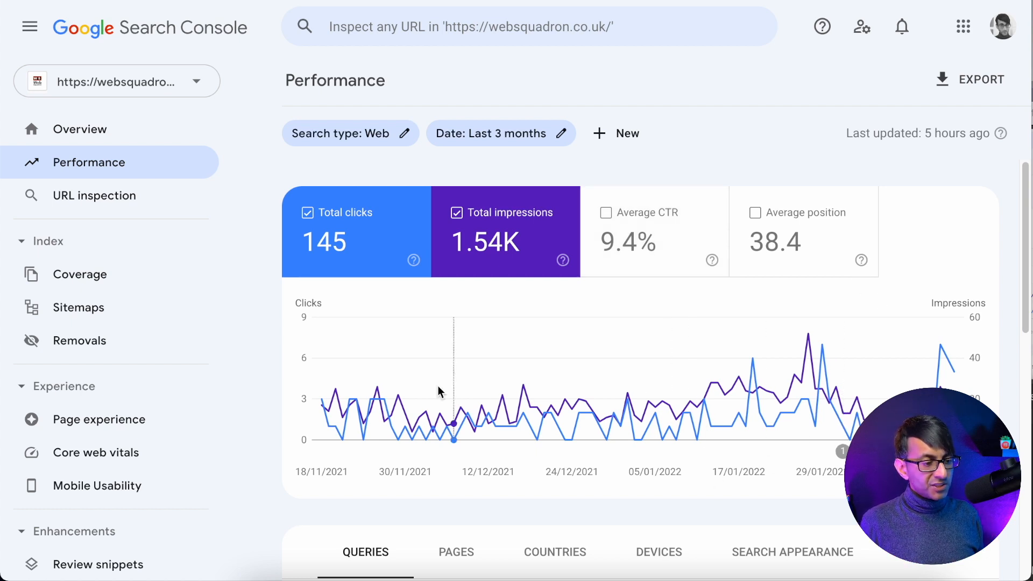
scroll(539, 542, down, 5)
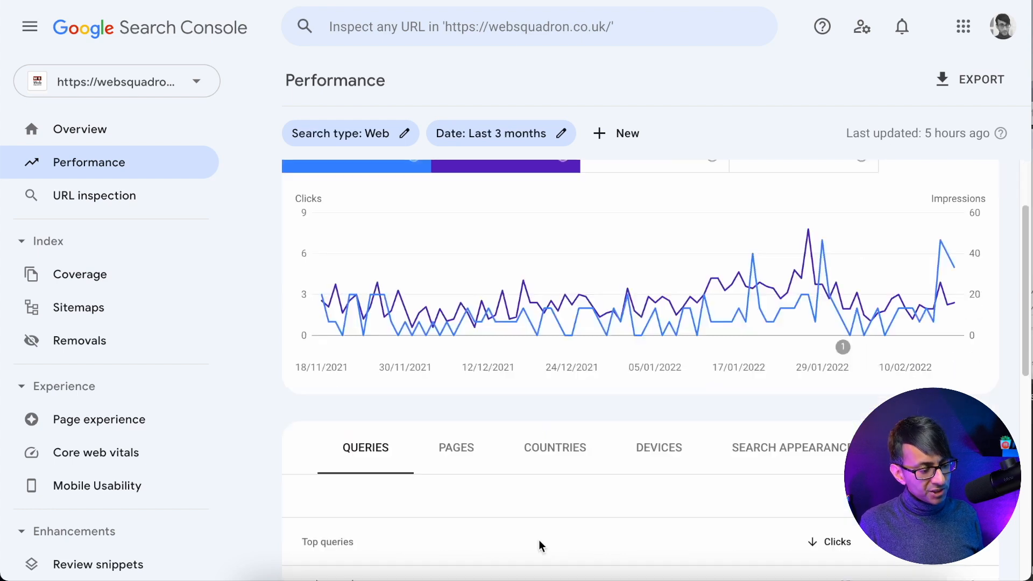
scroll(592, 246, down, 3)
scroll(594, 247, up, 8)
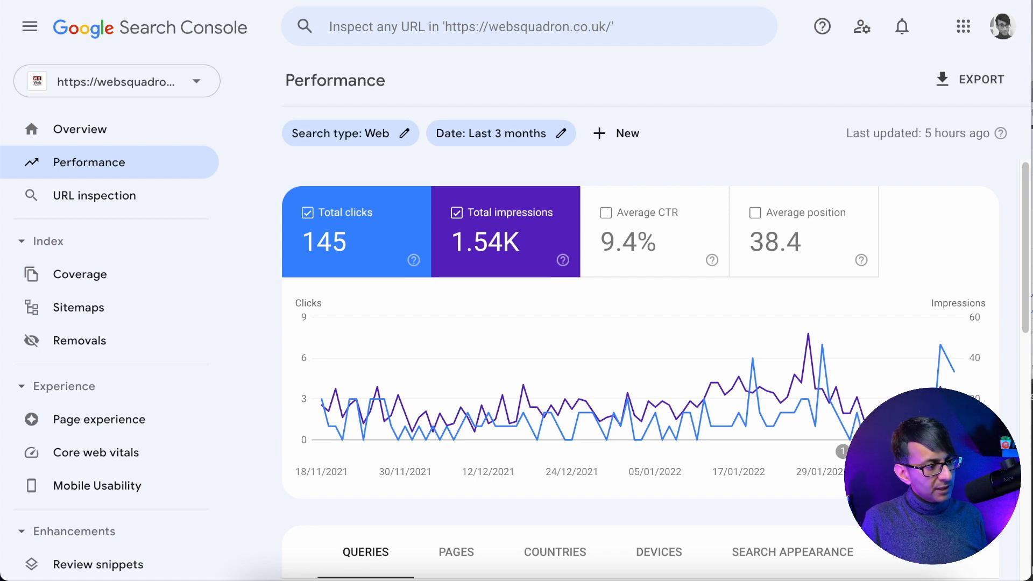
click(164, 84)
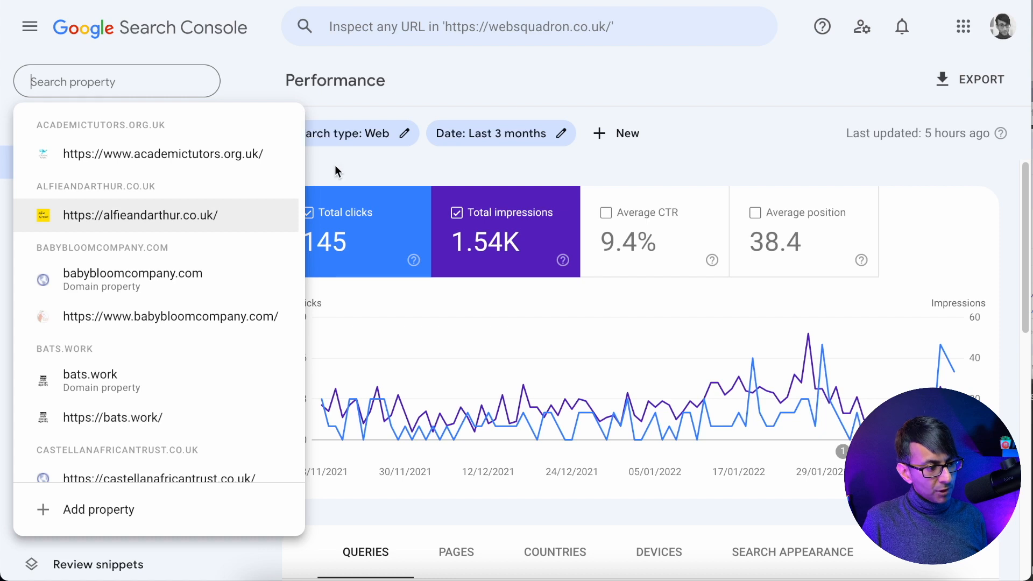
click(449, 97)
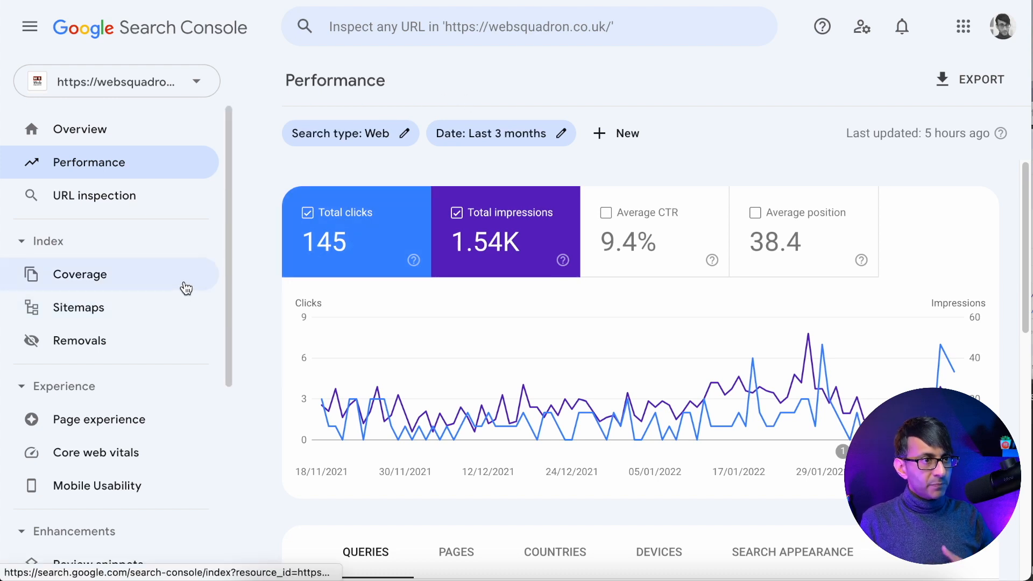
click(136, 305)
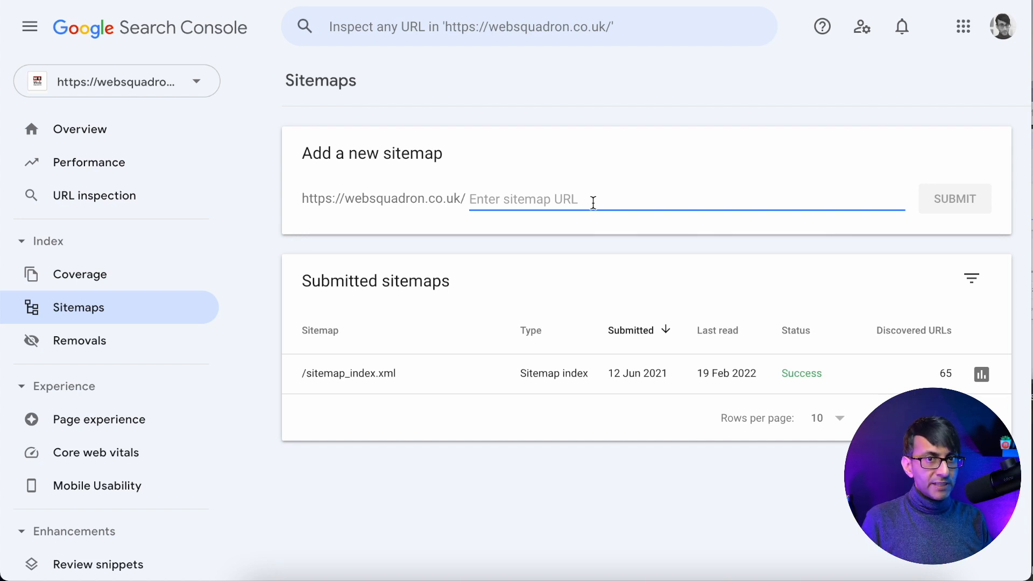
click(127, 209)
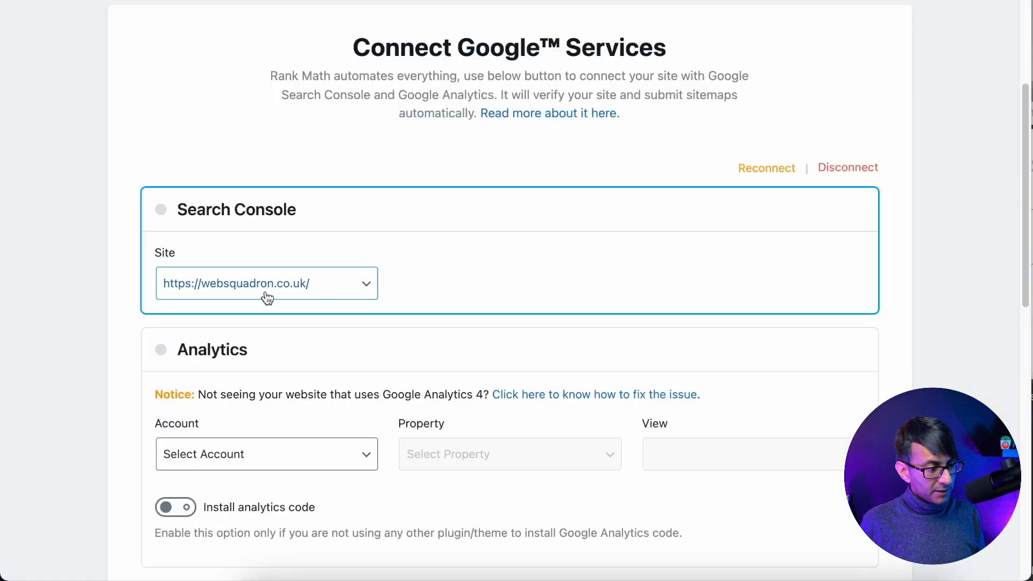
click(264, 300)
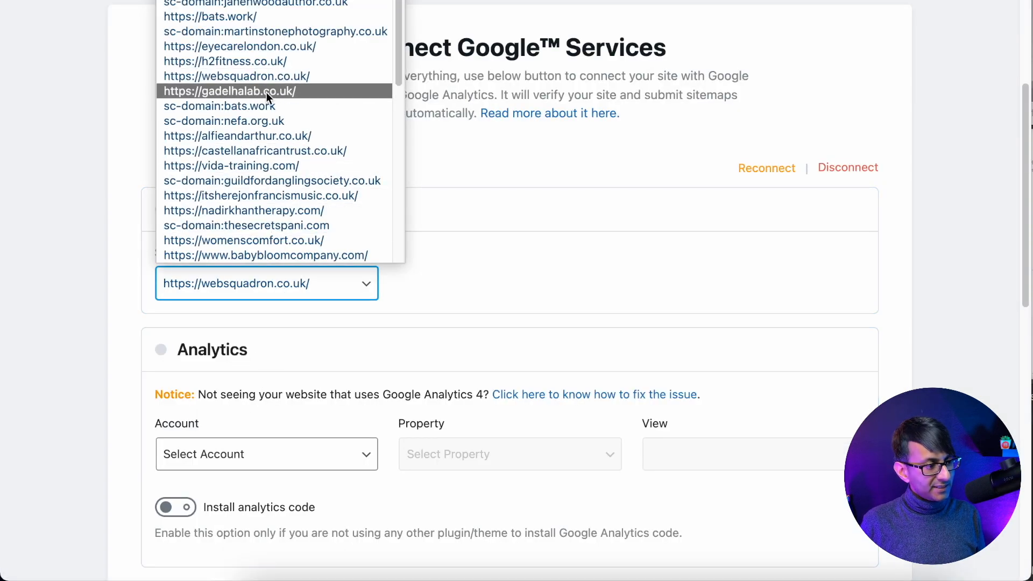
click(275, 76)
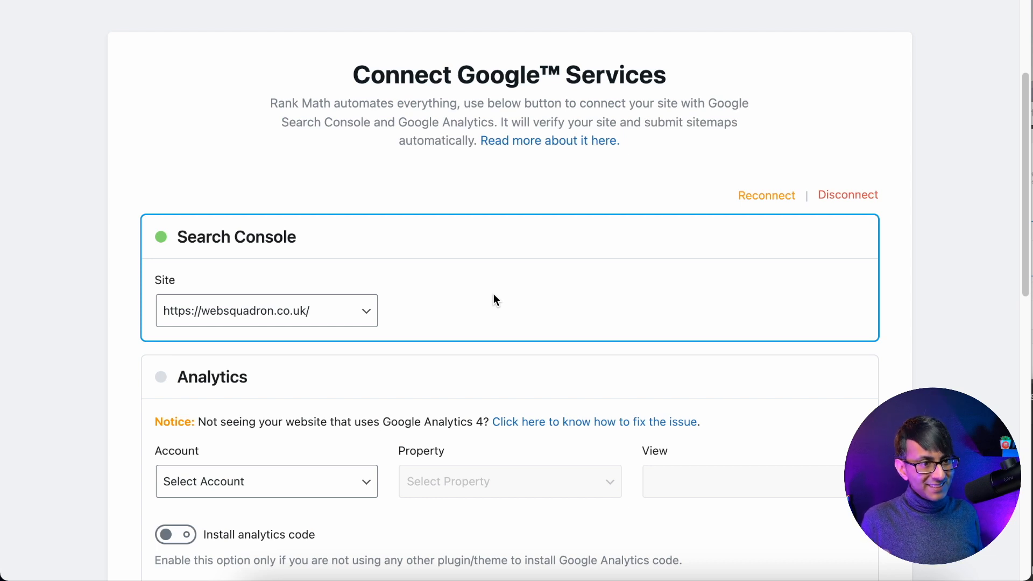
Go to google.com/analytics and start for free to reach the Google Analytics account setup
scroll(504, 318, down, 3)
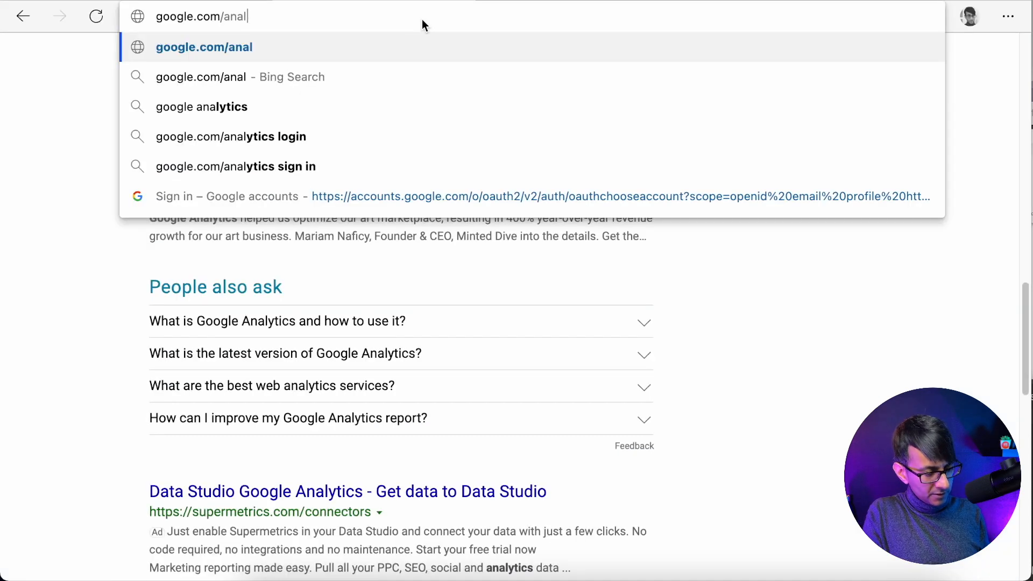
text(ytics)
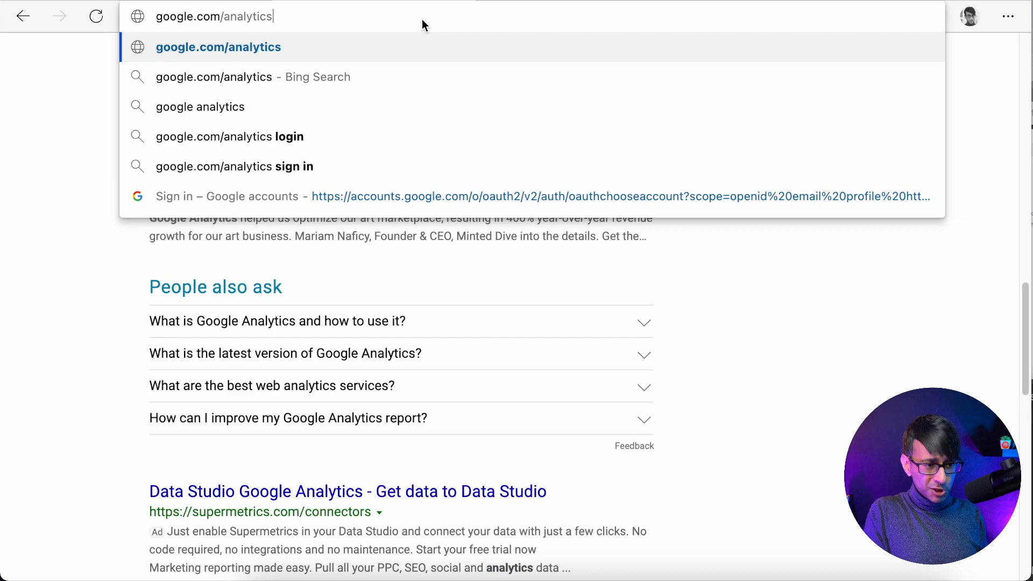
key(Return)
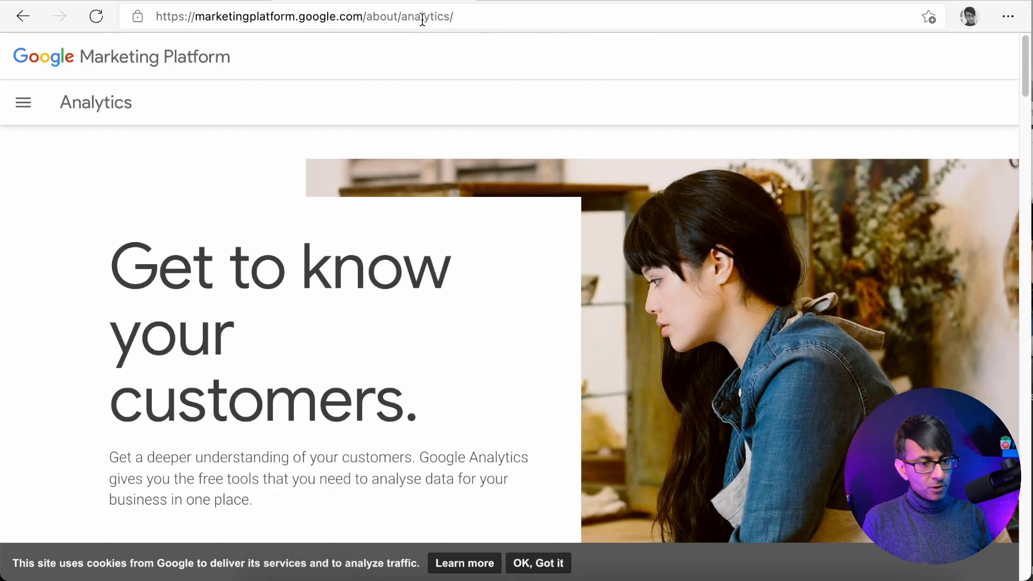
scroll(519, 320, down, 5)
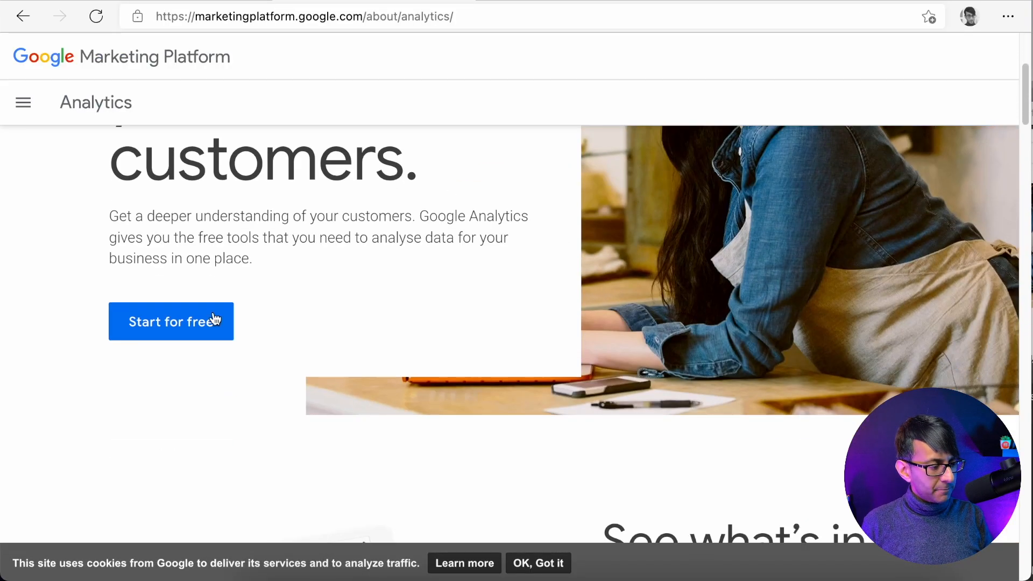
click(173, 322)
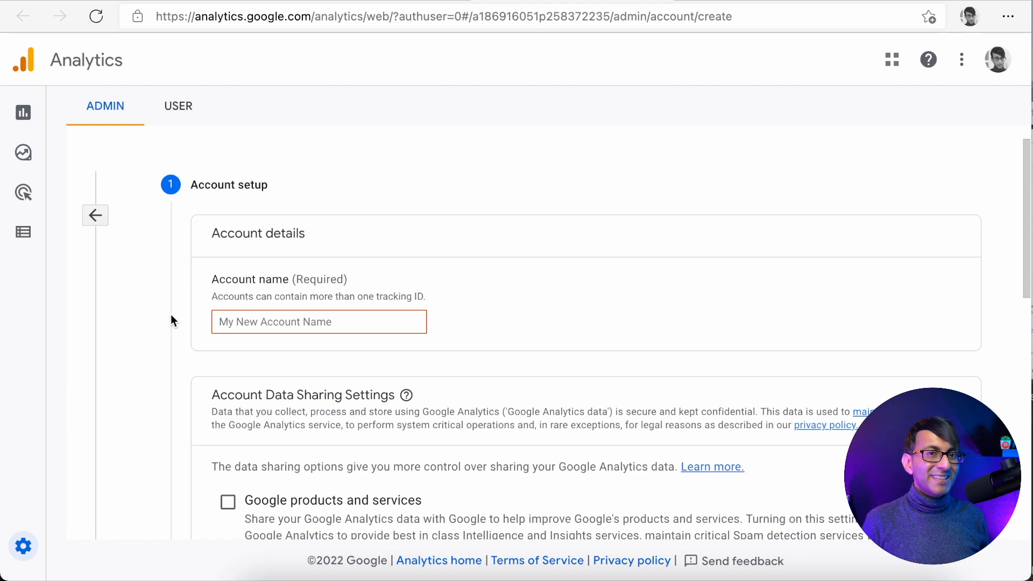
Name the new Analytics account Web Squadron and copy the name
click(311, 321)
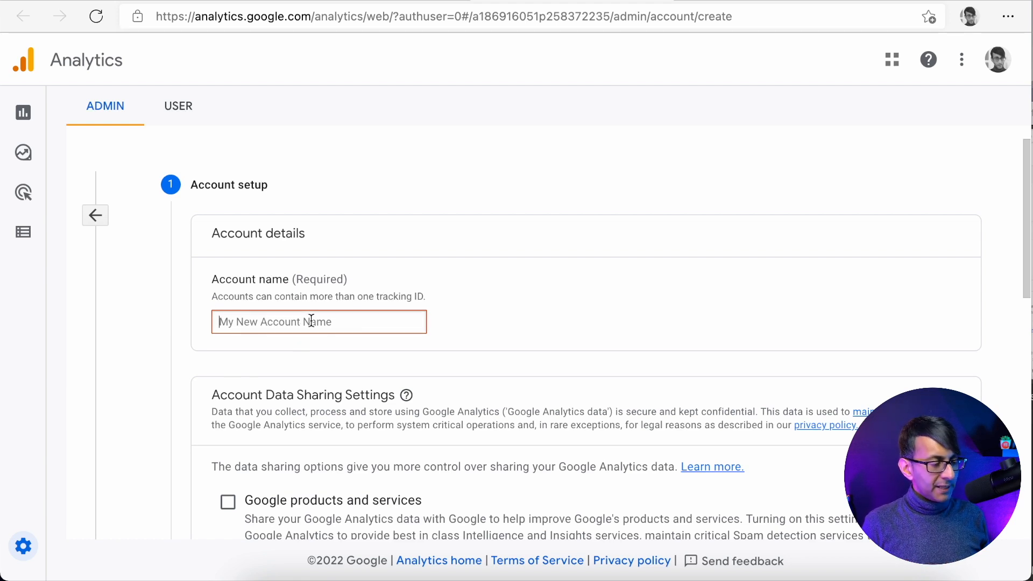
text(Web S)
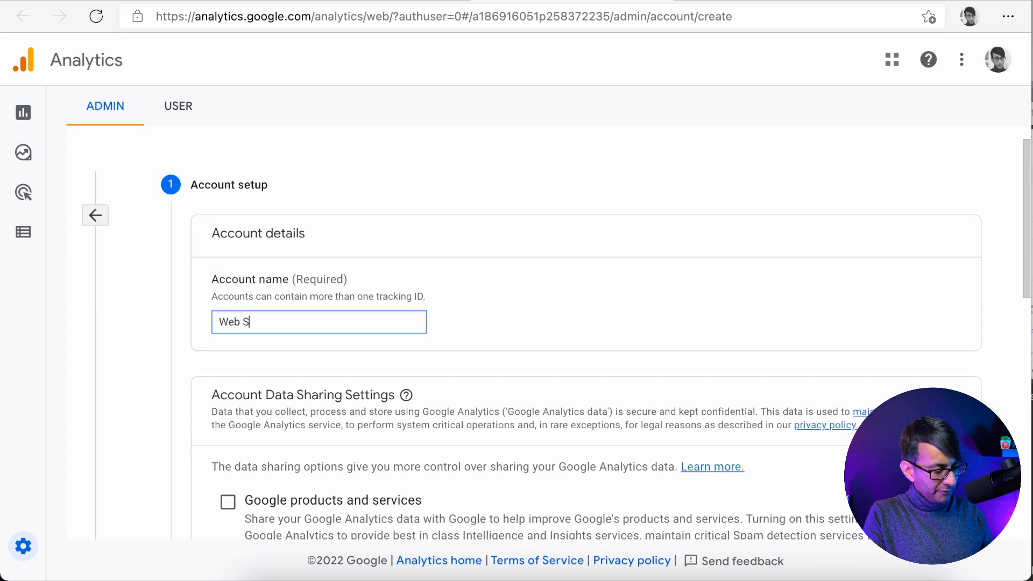
text(quadron)
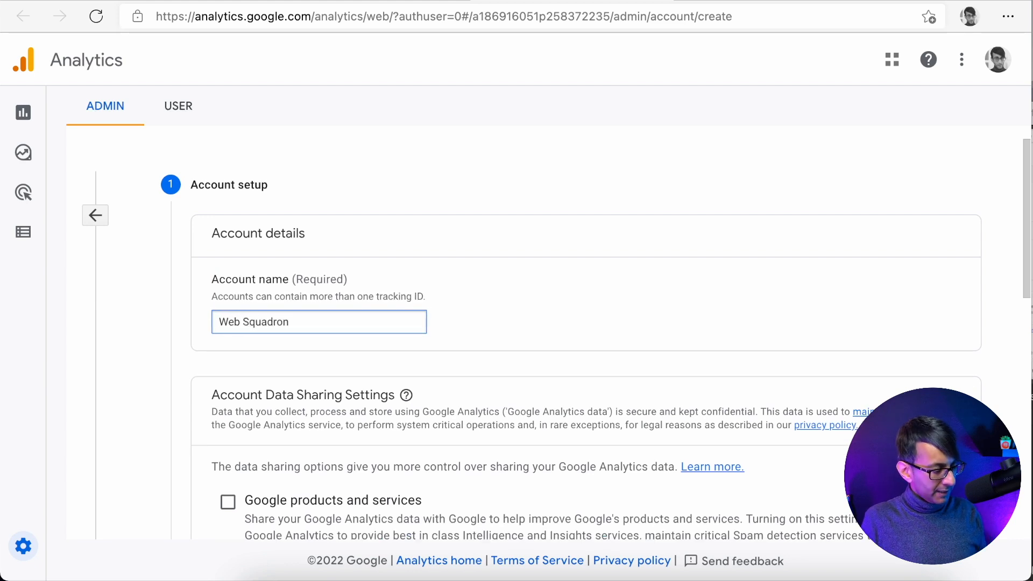
key(ctrl+a)
key(ctrl+c)
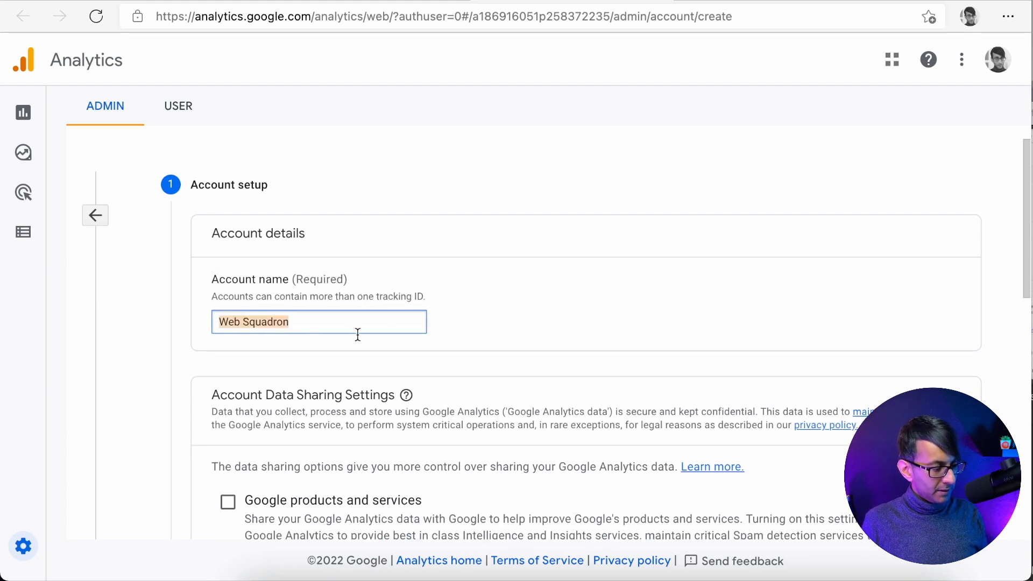
Enable data sharing with Google products and services, review the other sharing options and continue to property setup
scroll(428, 399, down, 1)
scroll(428, 398, down, 2)
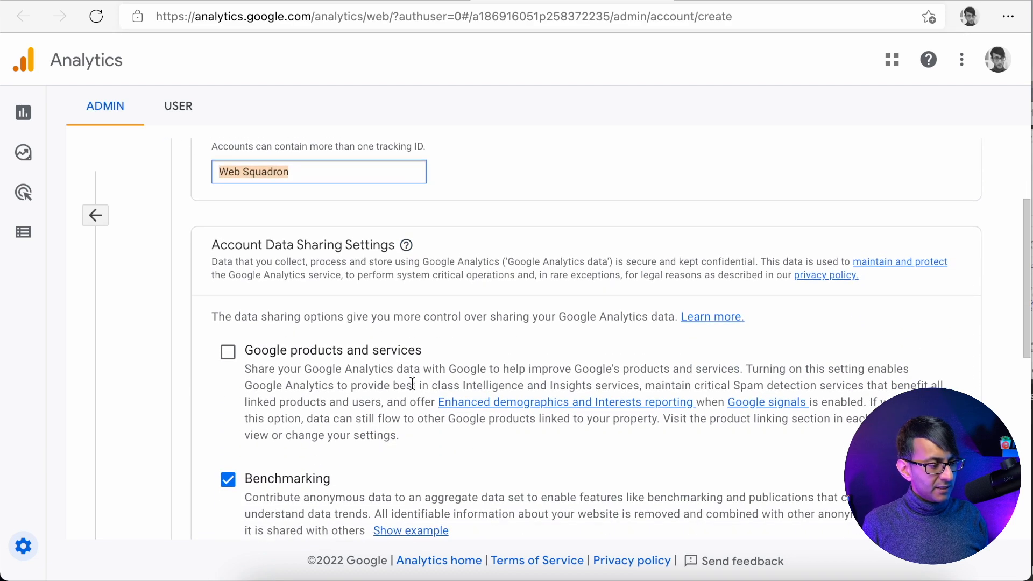
double_click(372, 355)
click(228, 351)
scroll(446, 373, down, 1)
scroll(446, 373, down, 3)
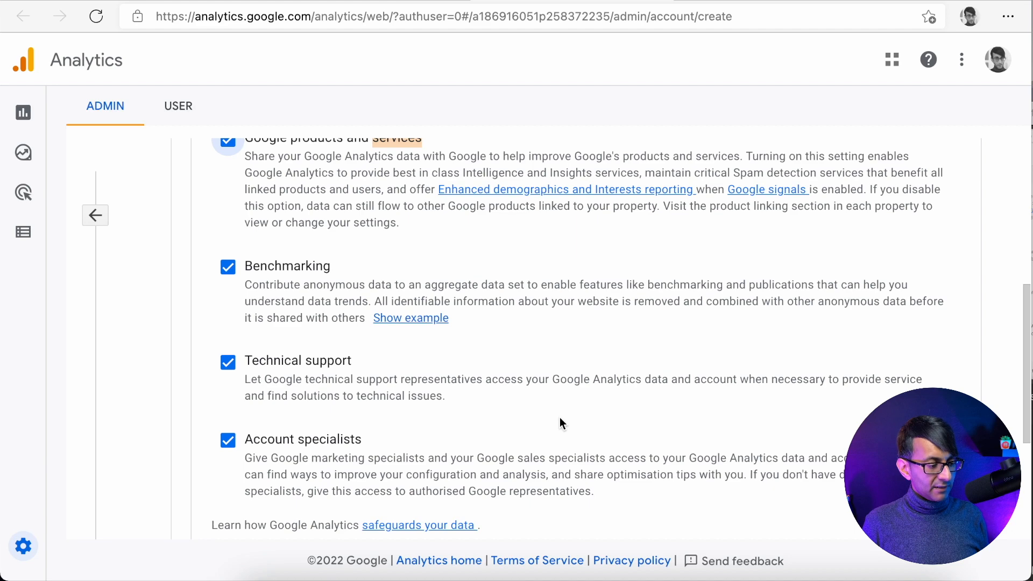
scroll(582, 425, up, 1)
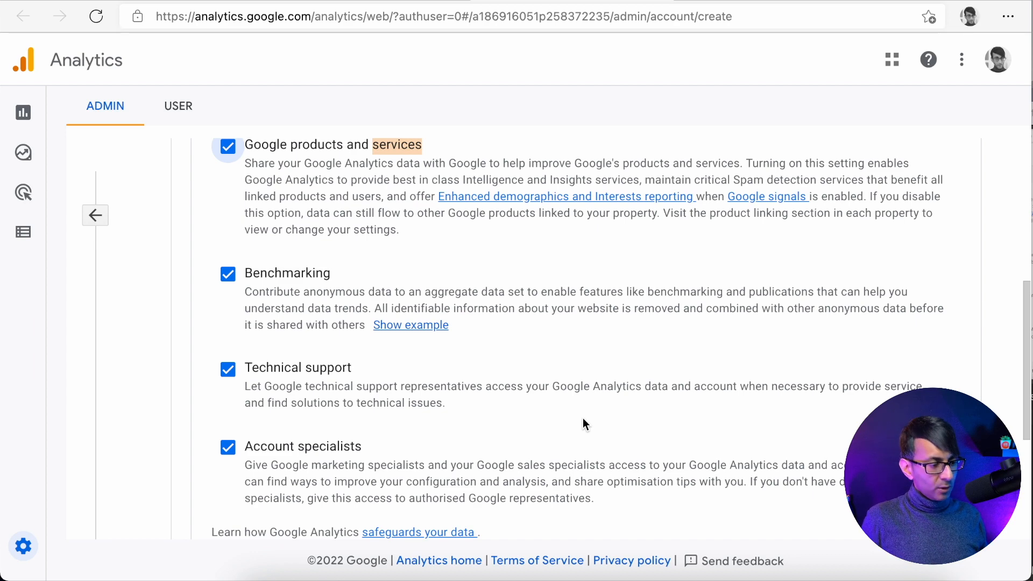
scroll(591, 441, down, 5)
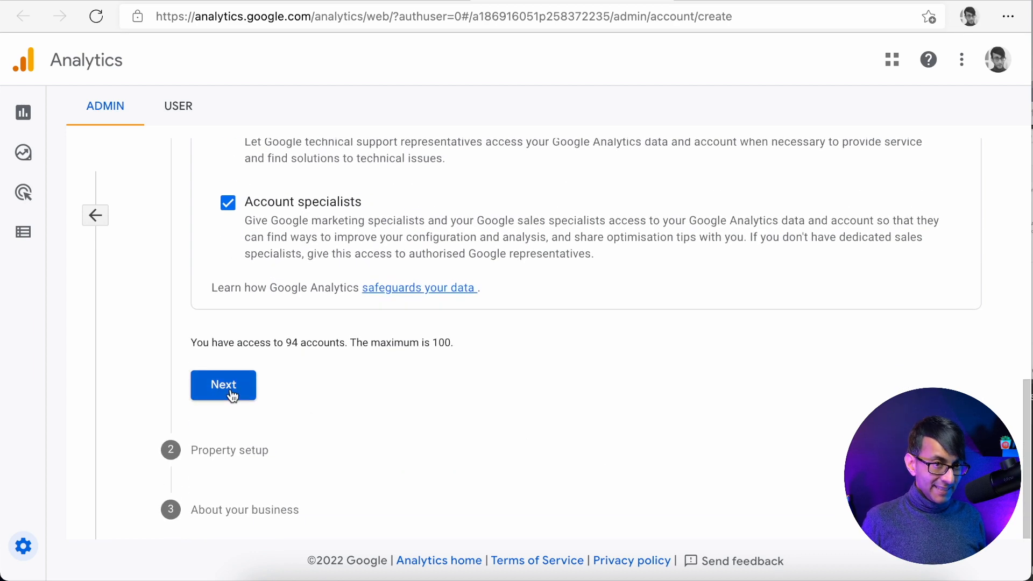
click(231, 392)
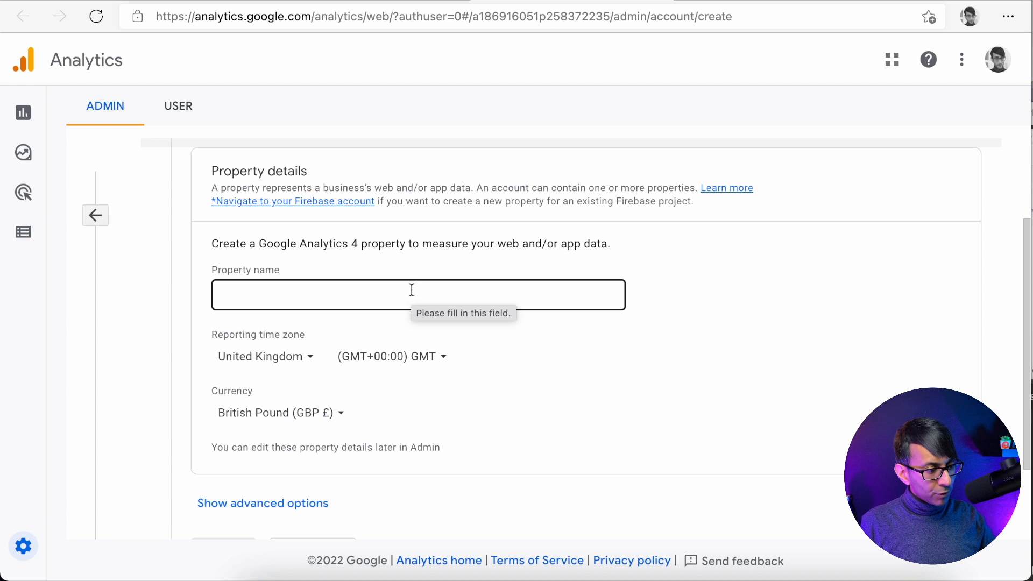
Show the property's advanced options and turn on creation of a Universal Analytics property
click(307, 505)
scroll(390, 317, down, 5)
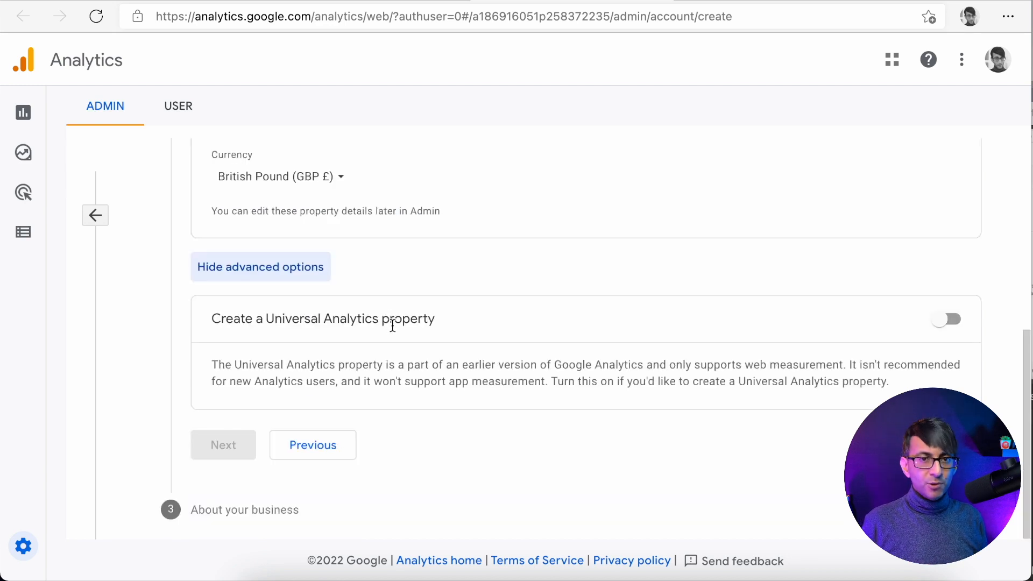
click(948, 321)
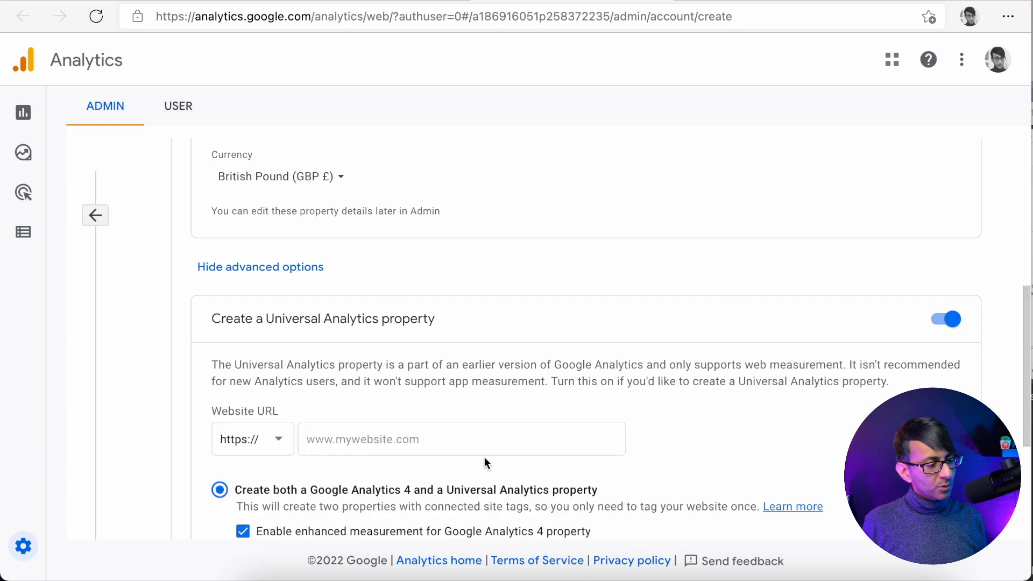
scroll(417, 448, down, 4)
click(412, 213)
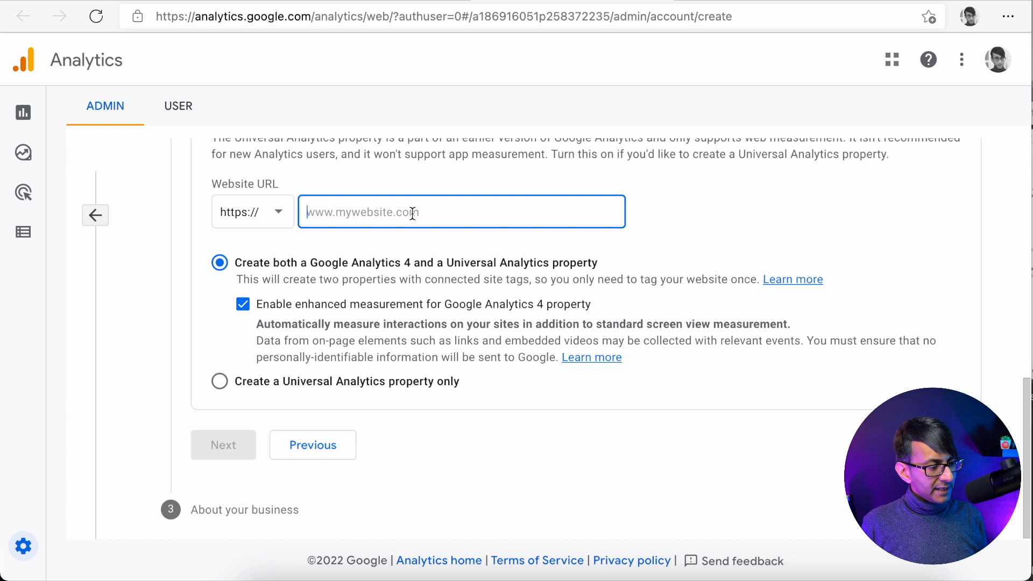
click(257, 227)
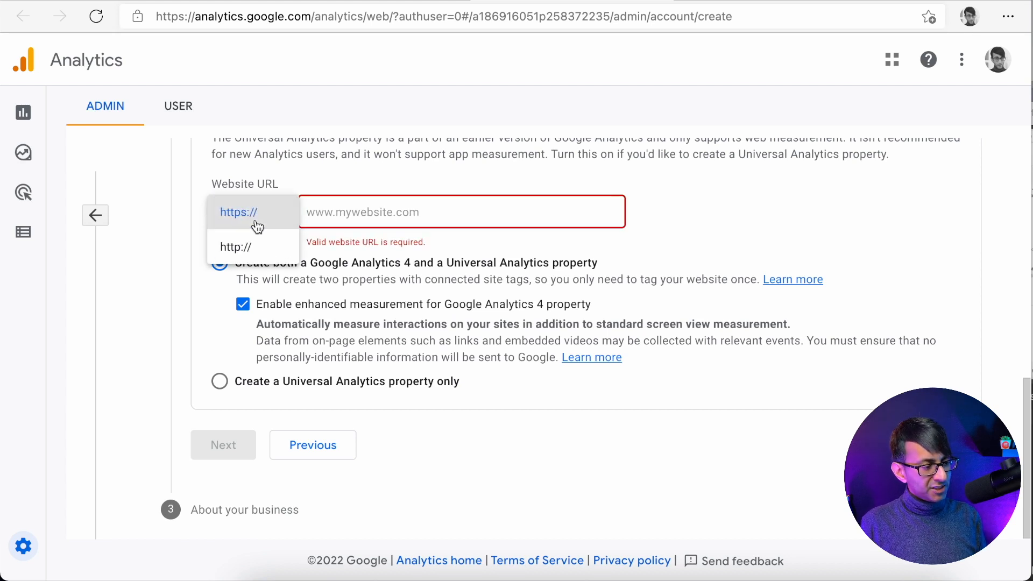
click(367, 214)
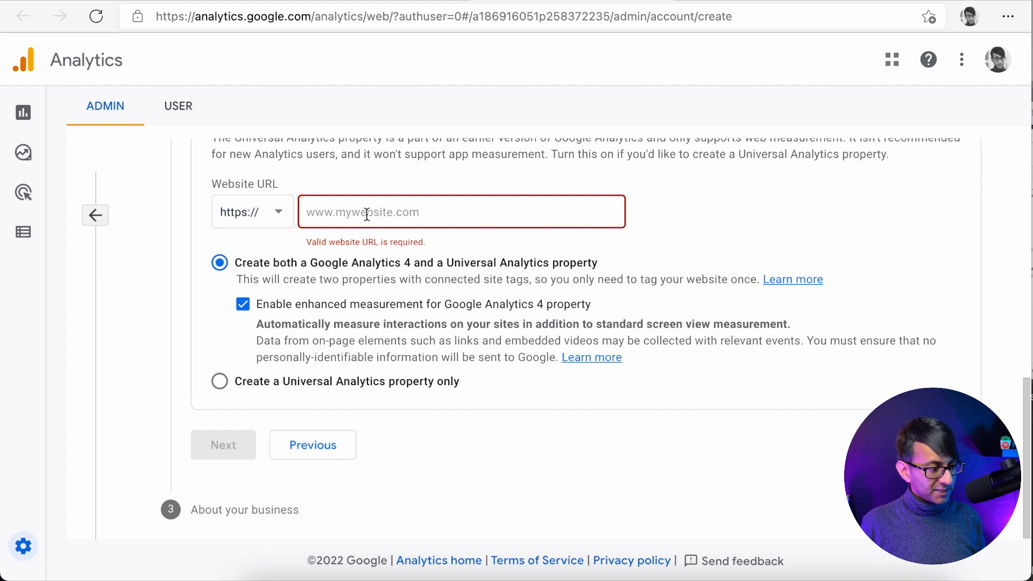
key(ctrl+v)
click(335, 210)
key(BackSpace)
key(End)
text(.co.uk)
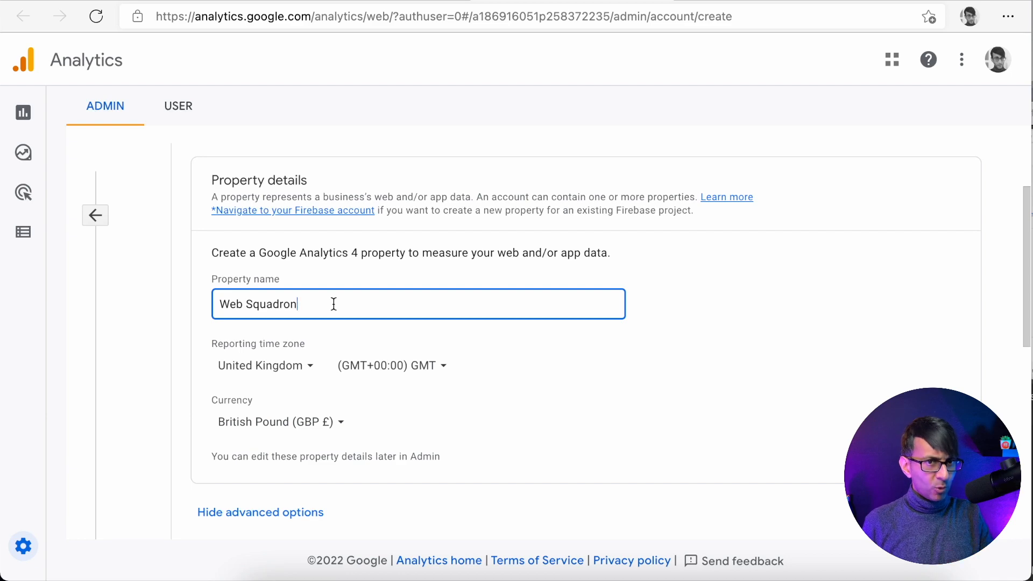
Keep the option to create both Google Analytics 4 and Universal Analytics properties with enhanced measurement, and continue to the business information
scroll(366, 313, down, 1)
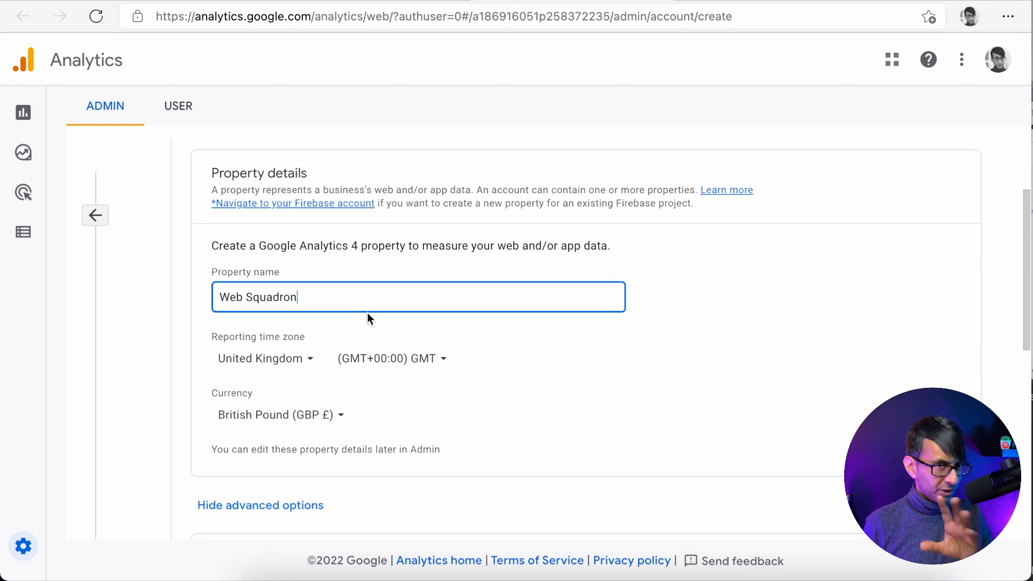
scroll(351, 338, down, 8)
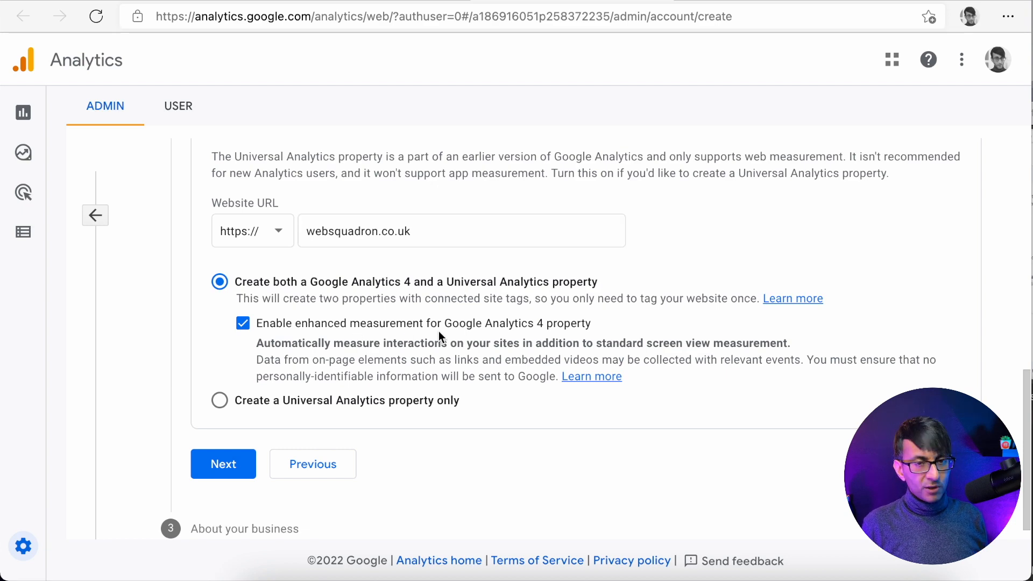
click(232, 466)
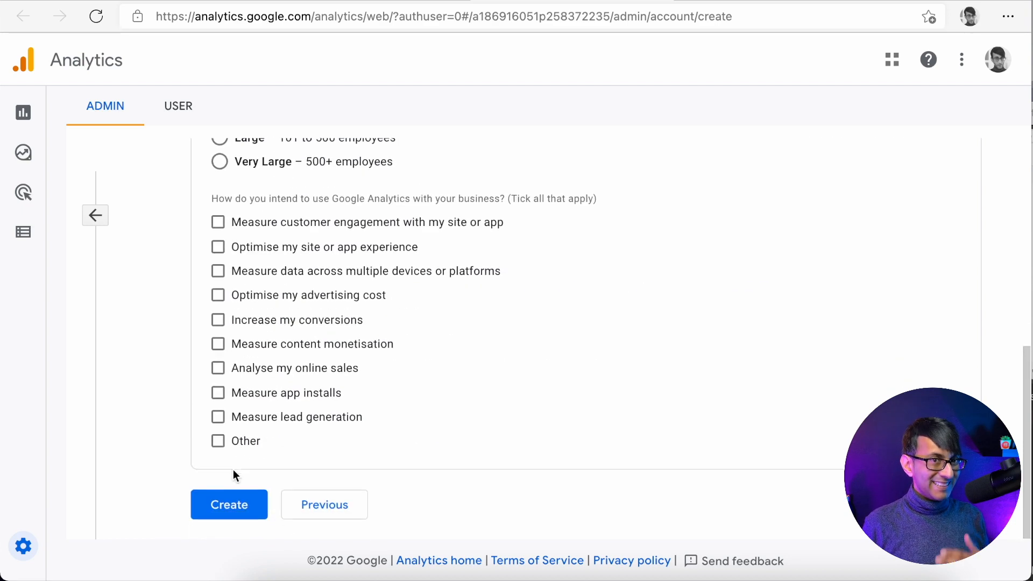
Set the industry category to Business & industrial and the business size to Small, 1 to 10 employees
scroll(301, 422, up, 5)
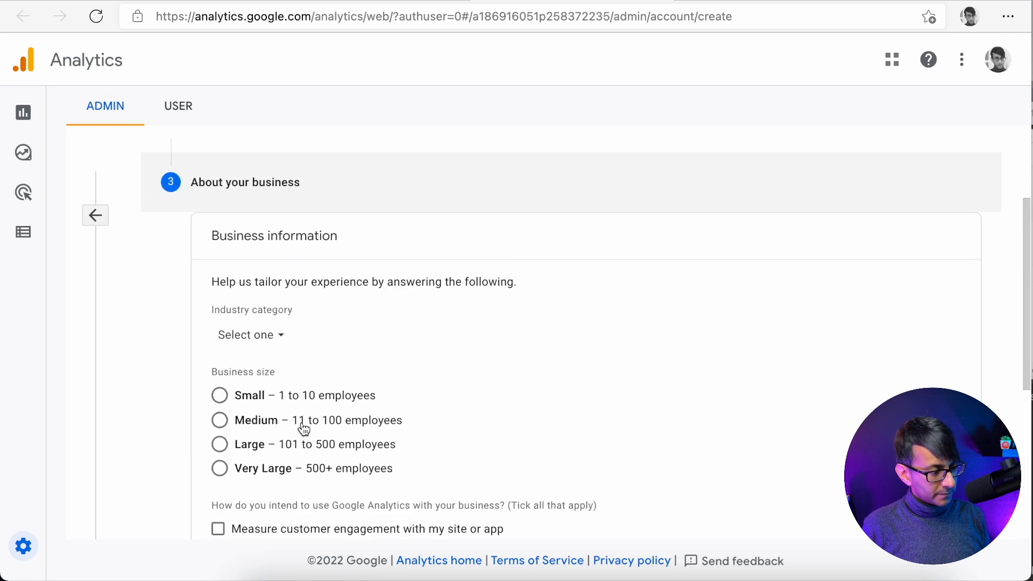
click(282, 343)
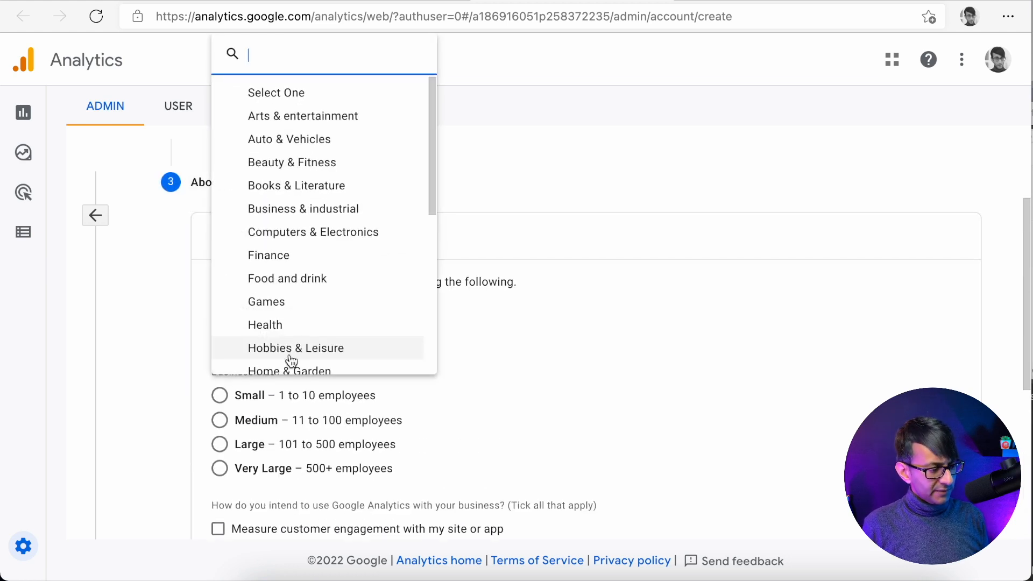
mouse_move(434, 110)
mouse_down()
mouse_move(433, 153)
mouse_move(432, 111)
mouse_up()
click(311, 214)
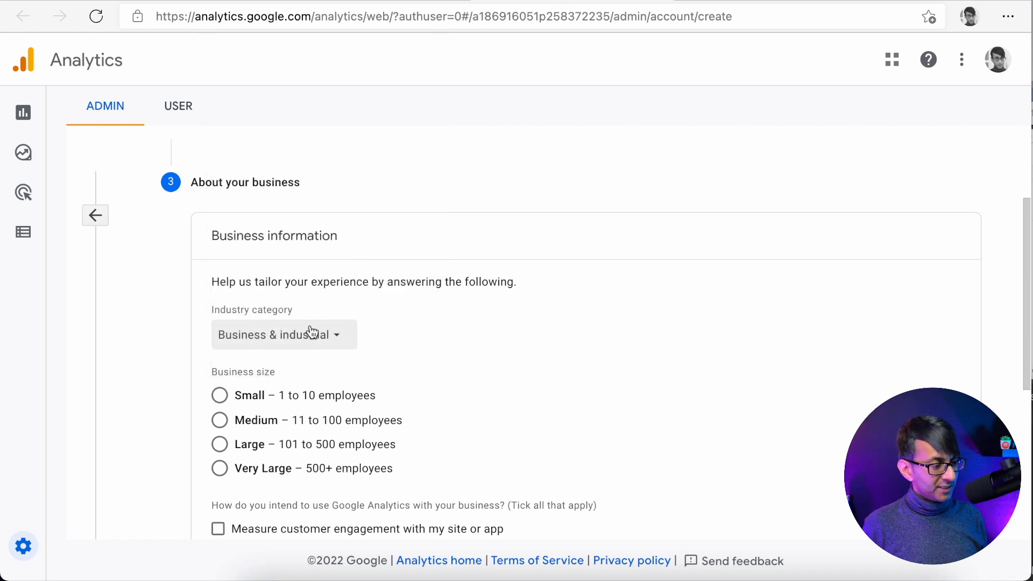
click(220, 397)
Select every intended use of Google Analytics except Measure app installs and Other, and create the account
scroll(447, 452, down, 4)
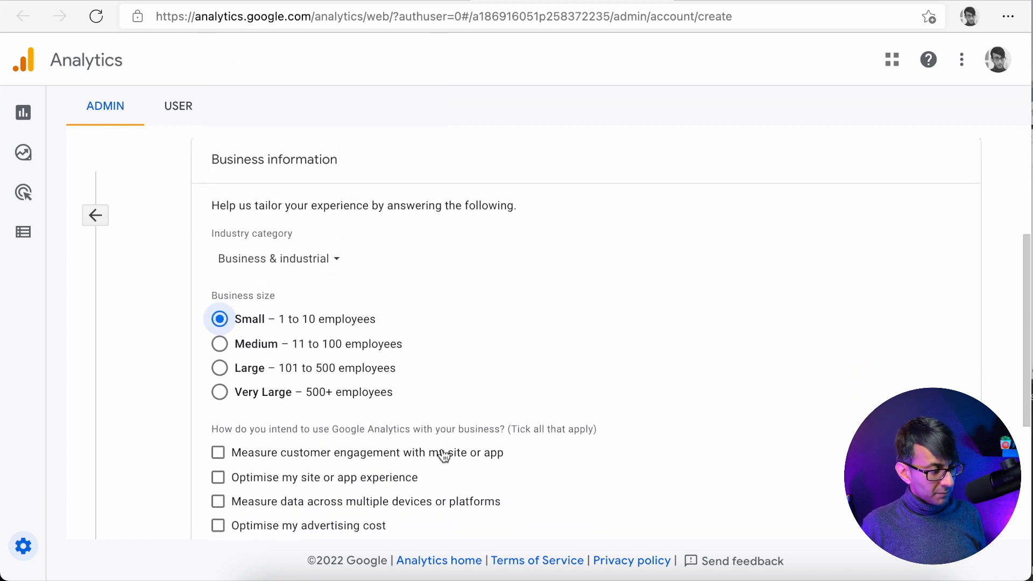
click(219, 334)
scroll(279, 429, up, 1)
scroll(323, 422, down, 3)
click(217, 248)
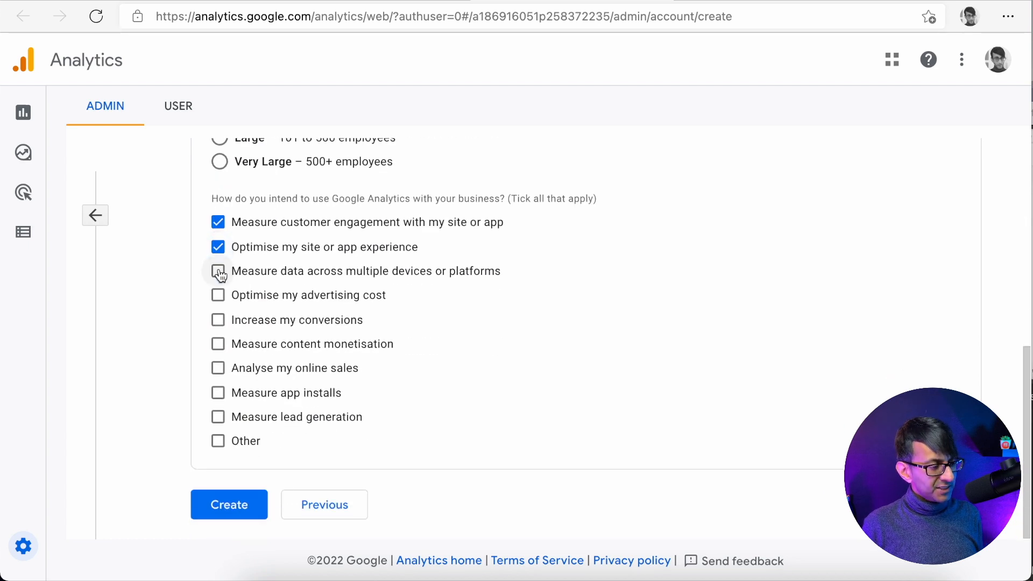
click(218, 271)
click(218, 295)
click(218, 320)
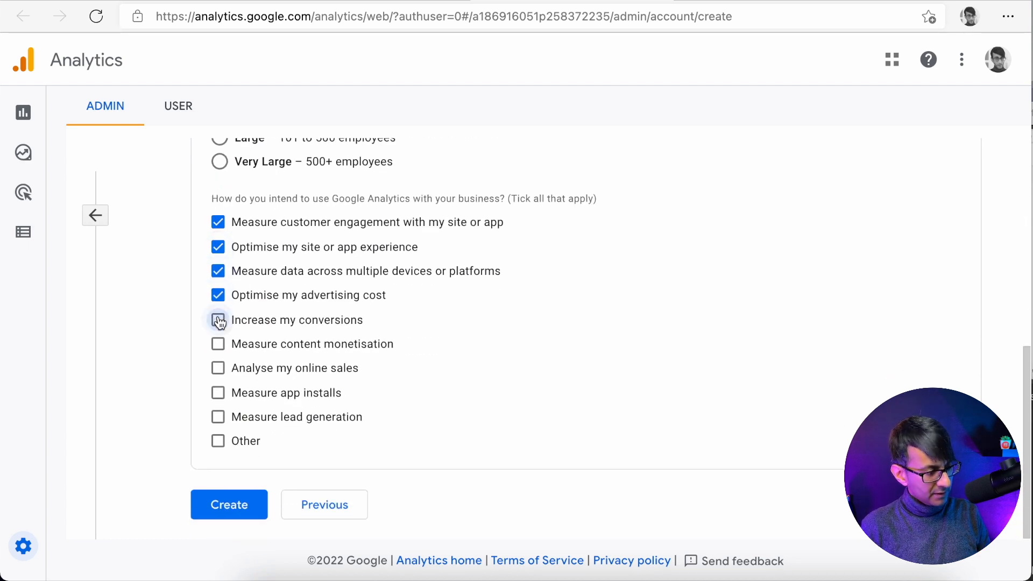
click(218, 344)
click(218, 371)
click(218, 418)
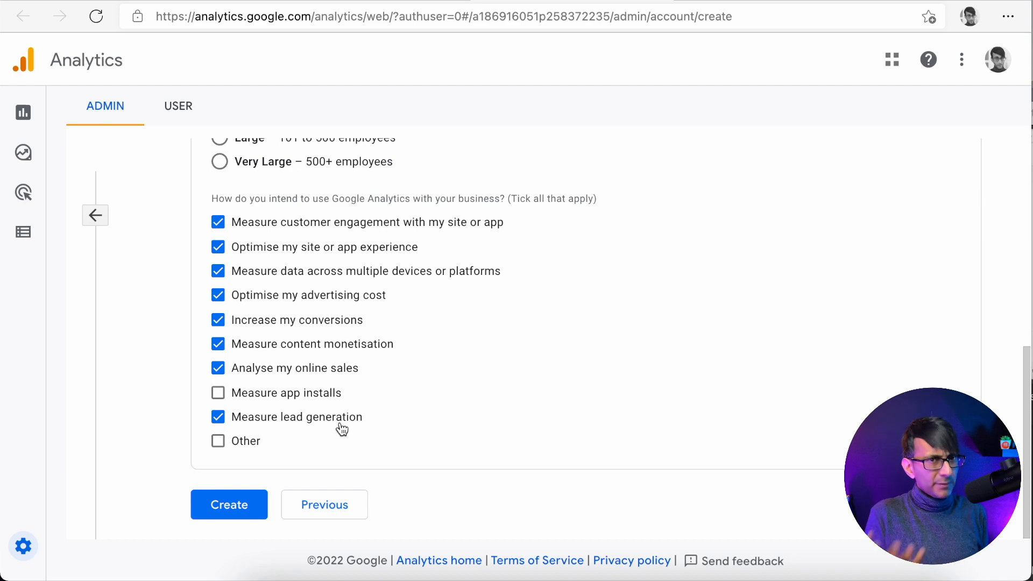
click(228, 504)
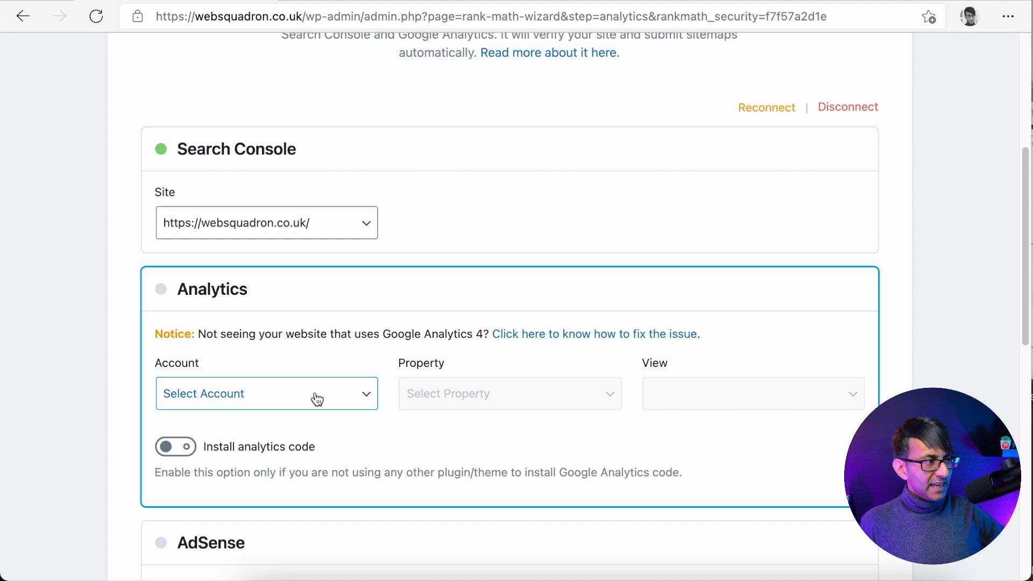
In the Rank Math wizard, link Analytics to the Web Squadron account, the Web Squadron property and the All Web Site Data view
click(317, 399)
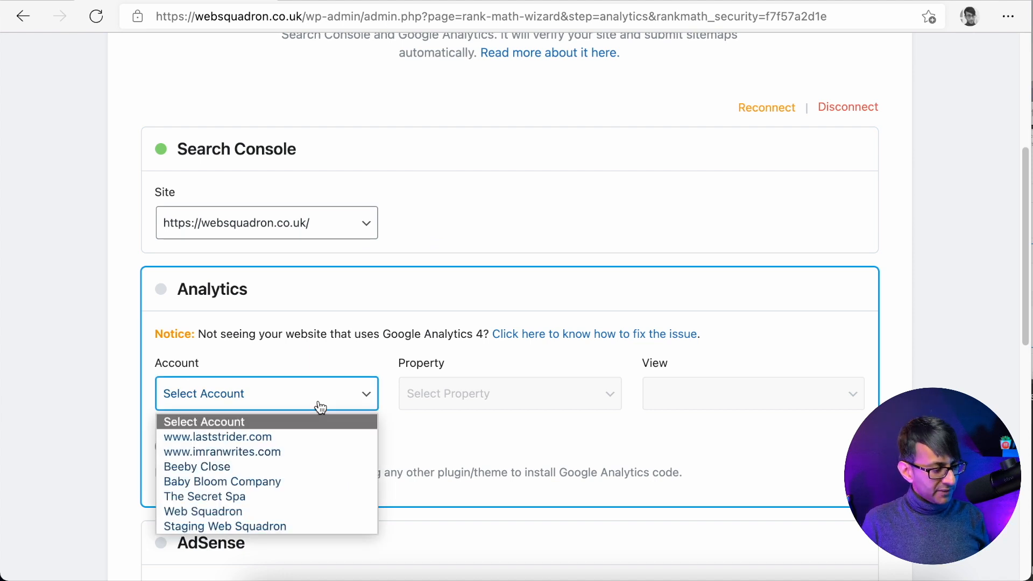
click(284, 511)
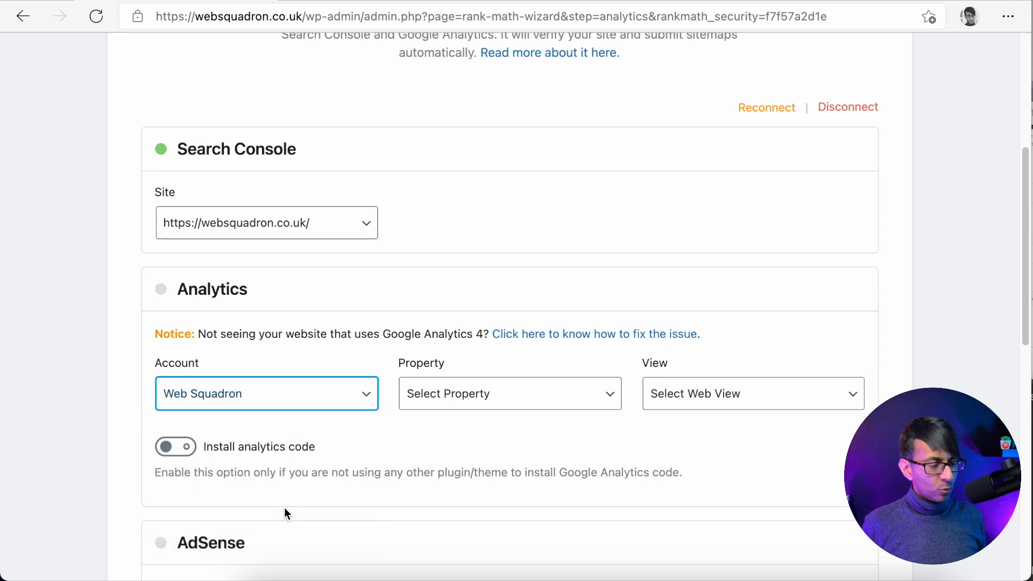
click(473, 395)
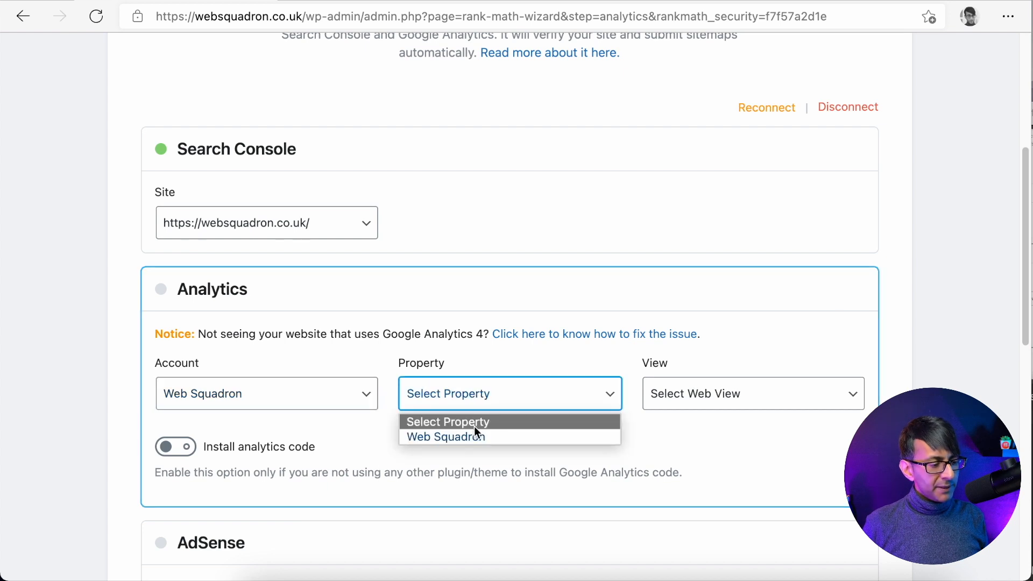
click(479, 435)
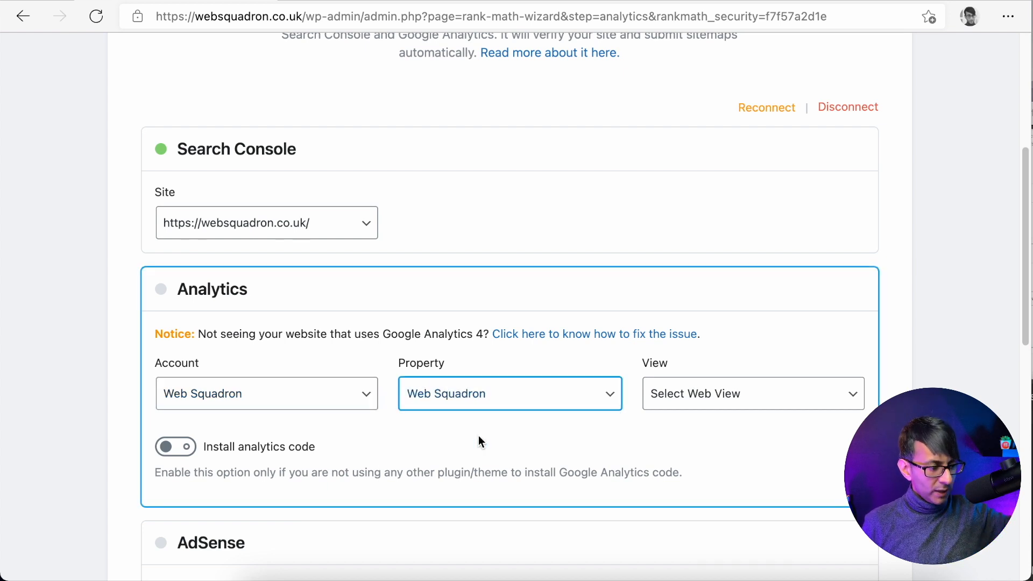
click(713, 399)
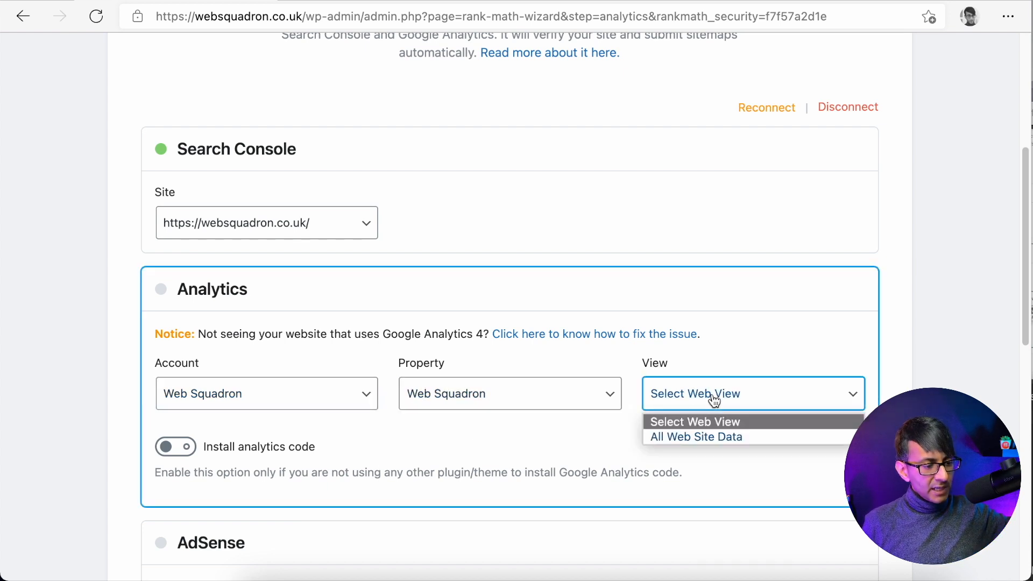
click(727, 438)
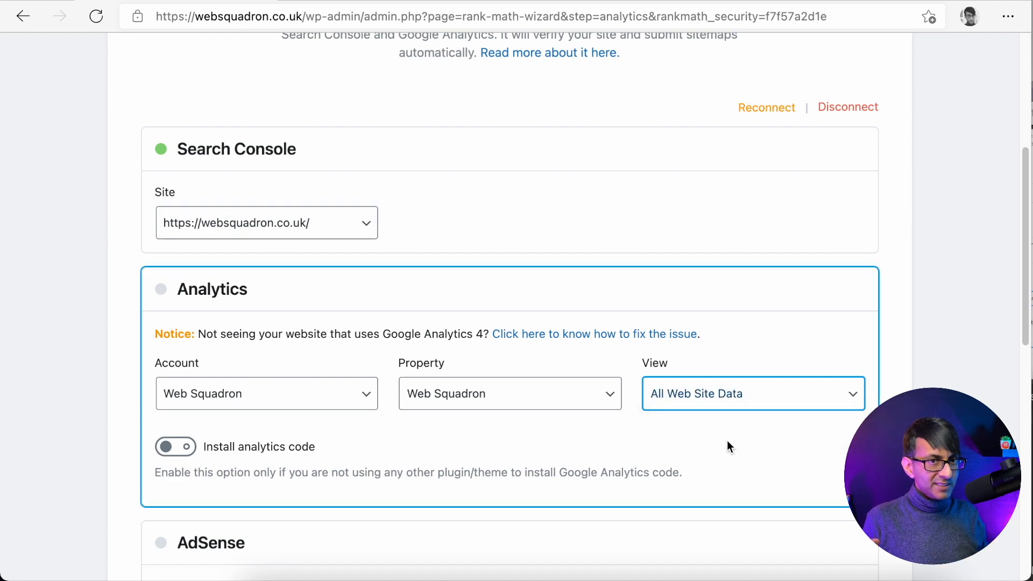
Enable installation of the analytics code, look over the remaining Analytics and AdSense options, and save to continue to the sitemap setup
click(179, 448)
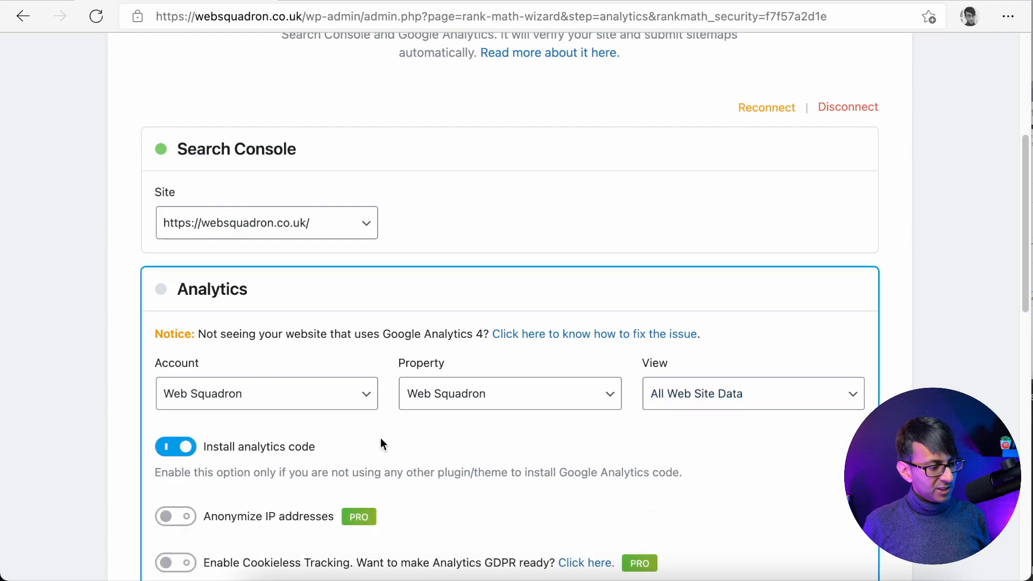
scroll(380, 456, down, 1)
scroll(468, 412, down, 6)
scroll(468, 412, up, 2)
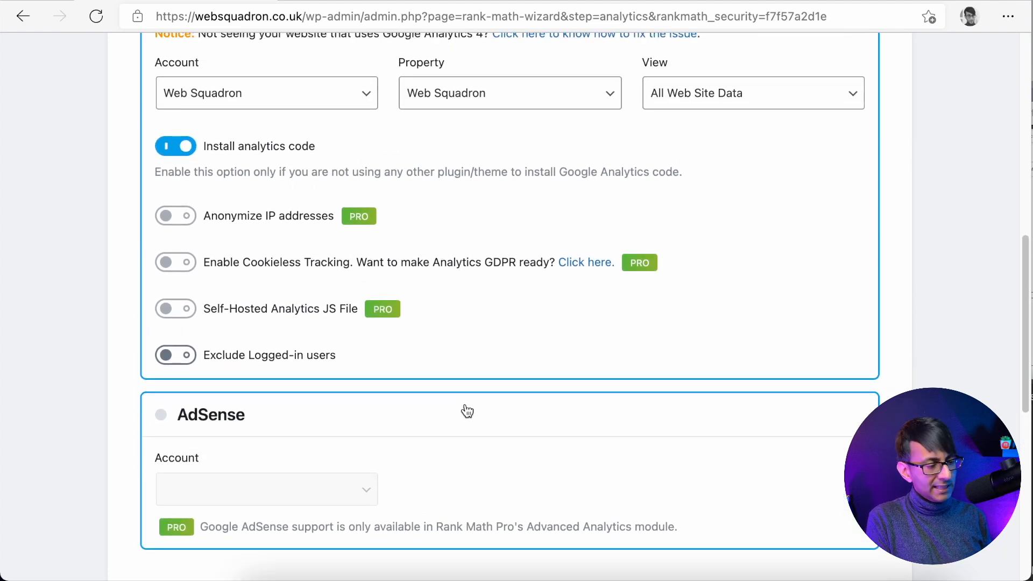
scroll(590, 282, up, 2)
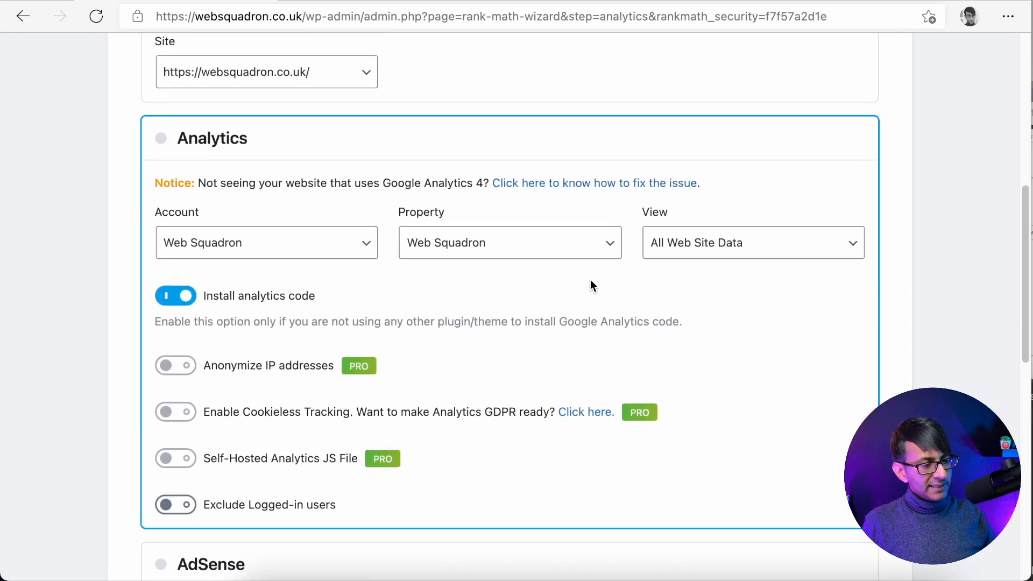
scroll(596, 294, up, 2)
scroll(595, 294, down, 3)
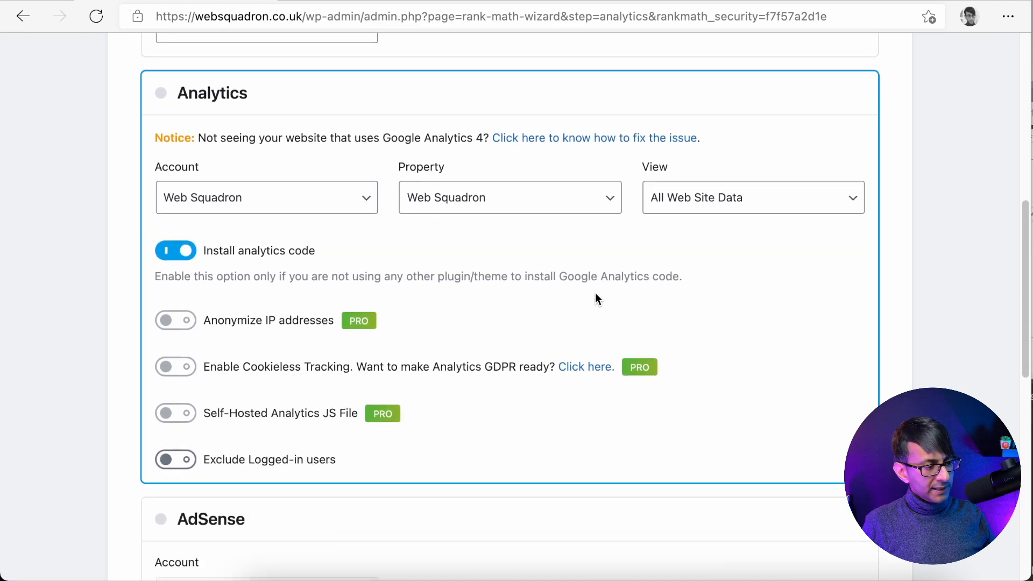
scroll(597, 312, down, 5)
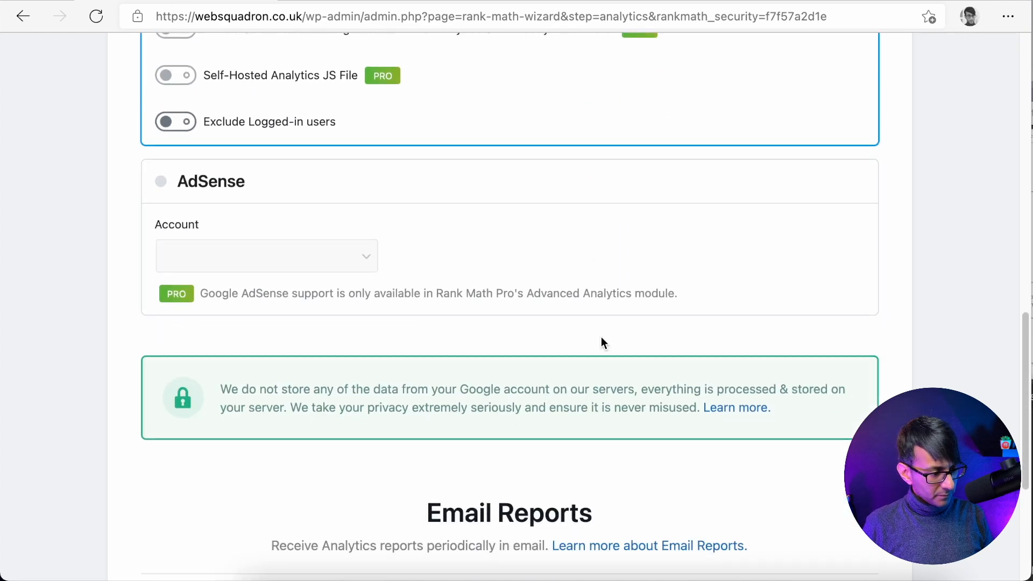
scroll(437, 373, down, 4)
click(809, 455)
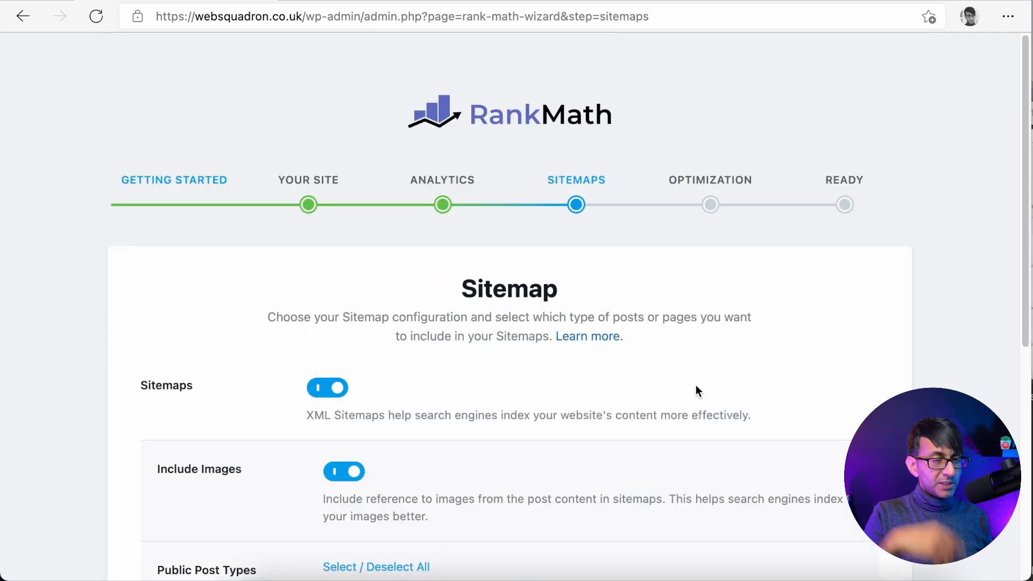
Return to the wizard's Analytics stage, check the Search Console, Analytics, AdSense and Email Reports settings, and save to continue to sitemaps
click(438, 188)
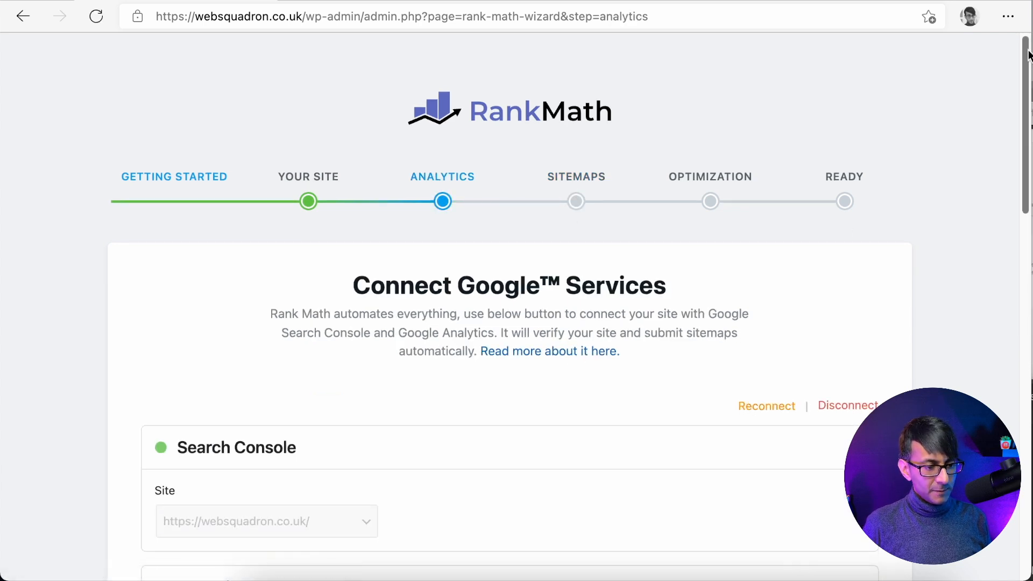
drag(1027, 52, 1029, 156)
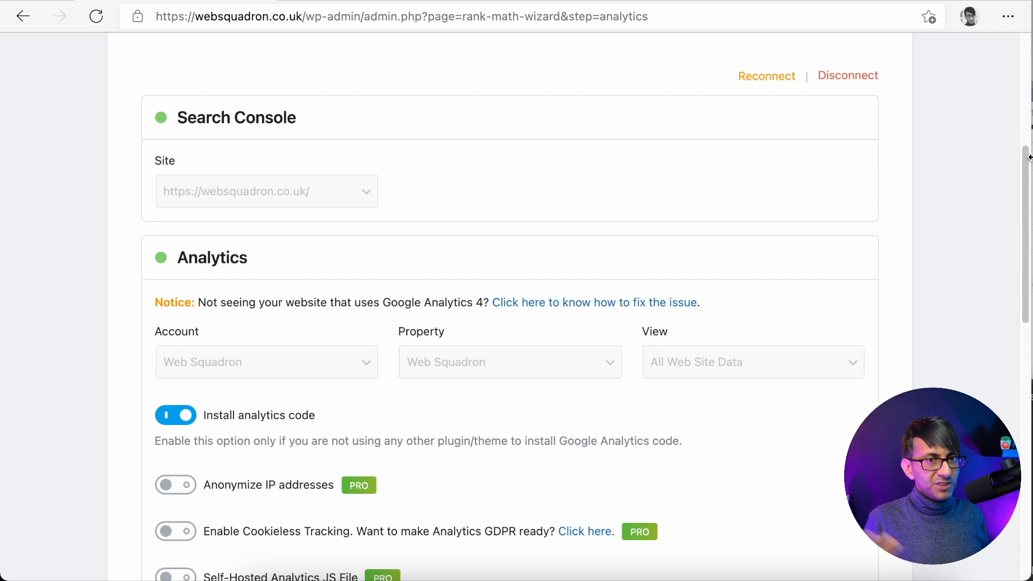
scroll(748, 212, down, 10)
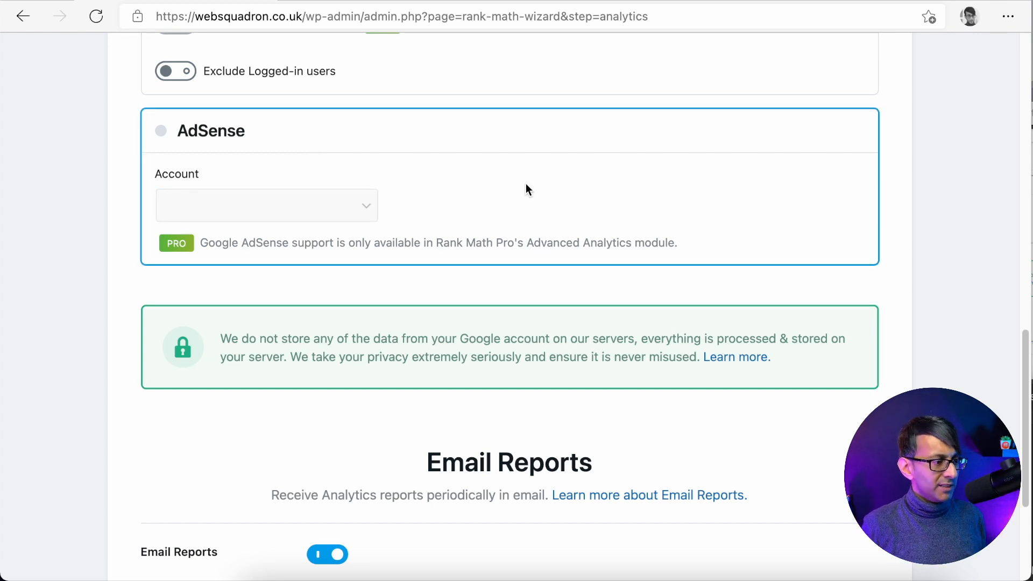
scroll(600, 245, down, 3)
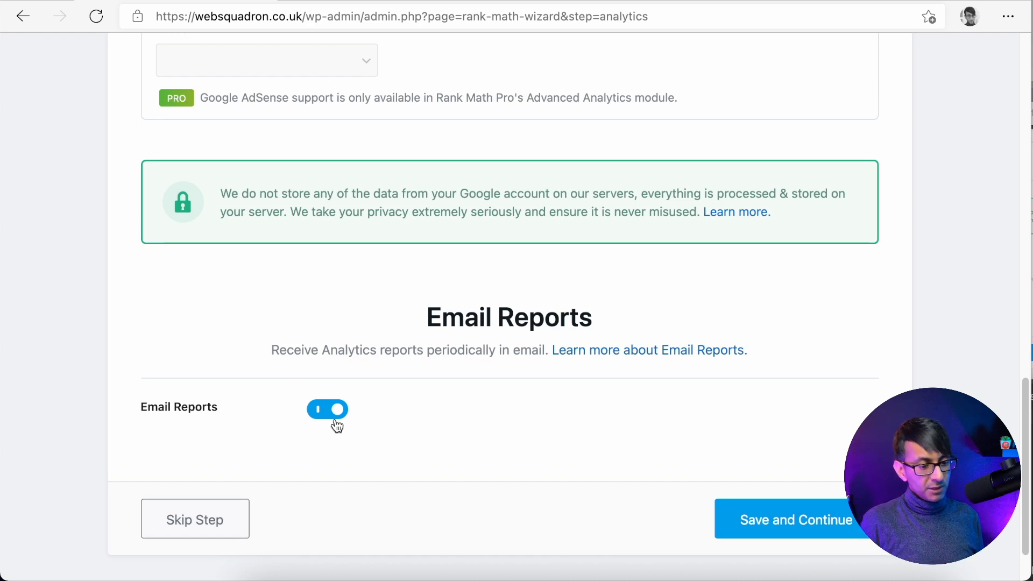
click(826, 532)
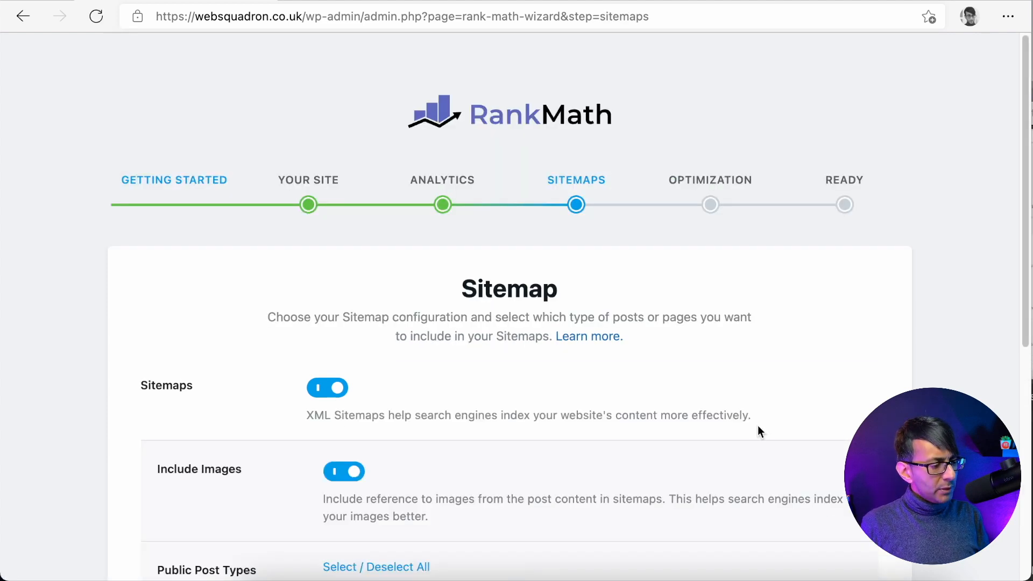
Review the sitemap settings against the Search Console Sitemaps page, keep Posts, Pages and the first Categories option included, and save to continue
scroll(759, 427, down, 5)
scroll(762, 410, up, 2)
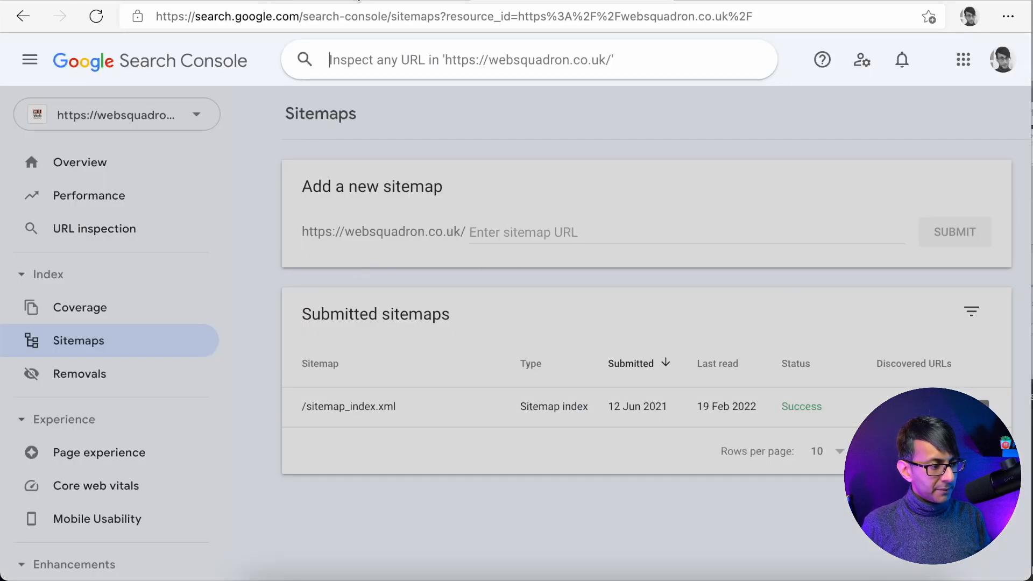
click(196, 0)
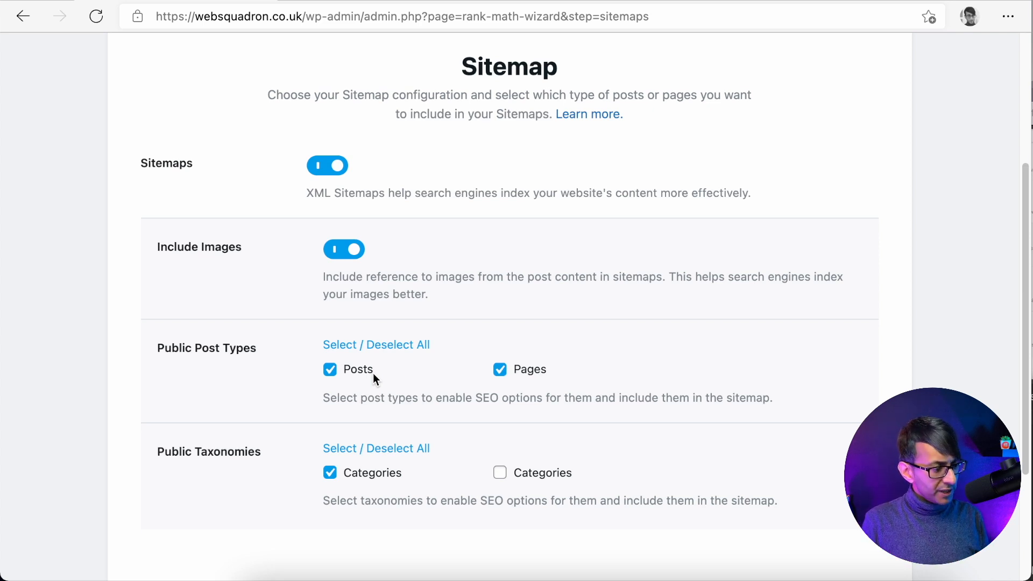
scroll(433, 415, down, 2)
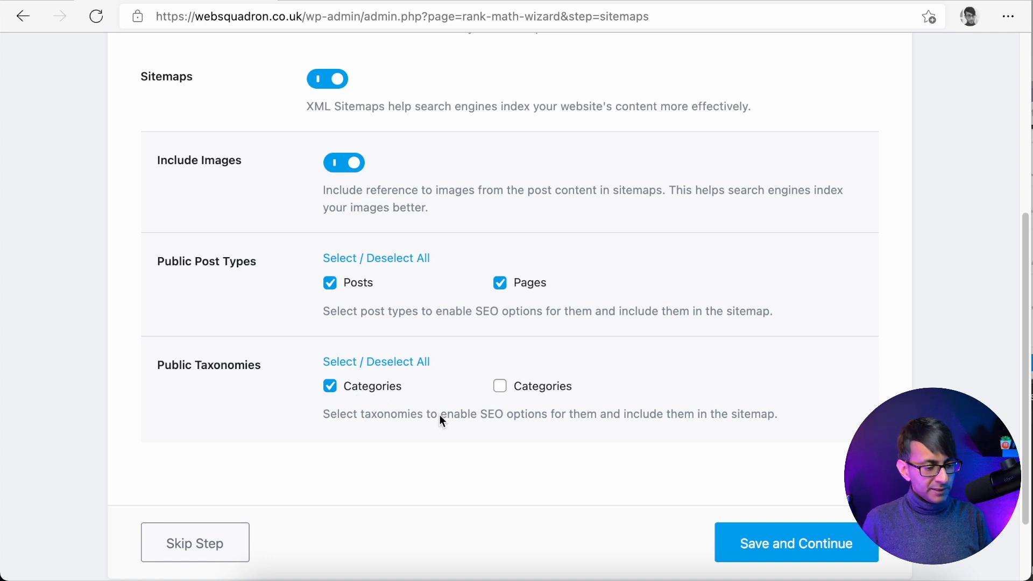
click(796, 546)
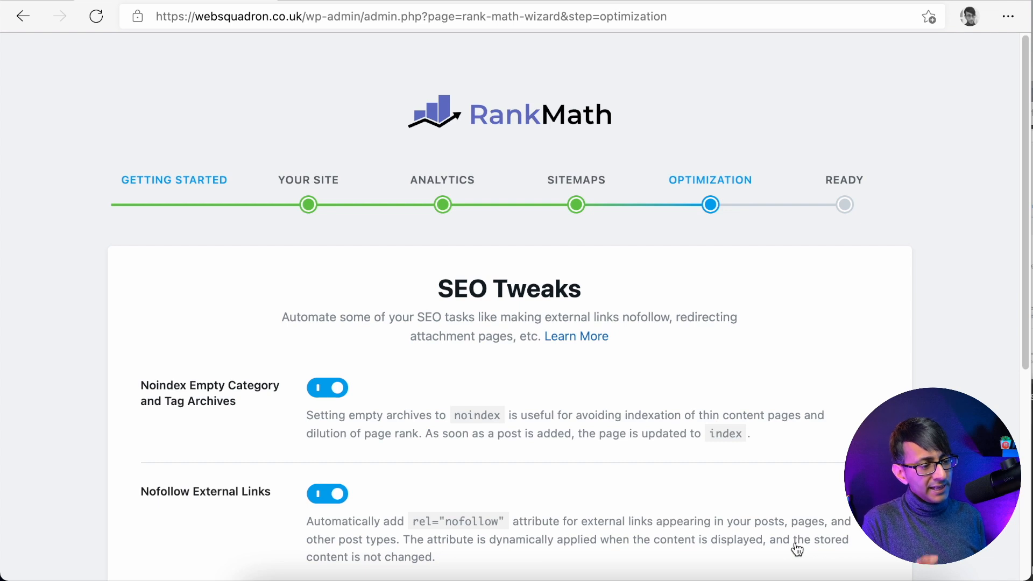
Review the SEO Tweaks, disable Nofollow External Links, and save to continue to the final setup stage
scroll(661, 425, down, 2)
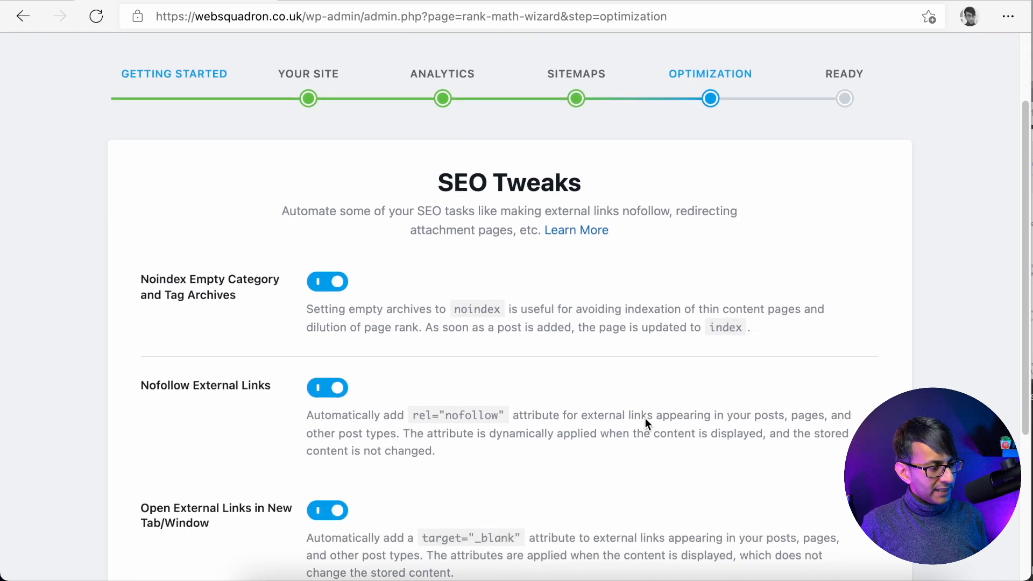
scroll(646, 421, down, 2)
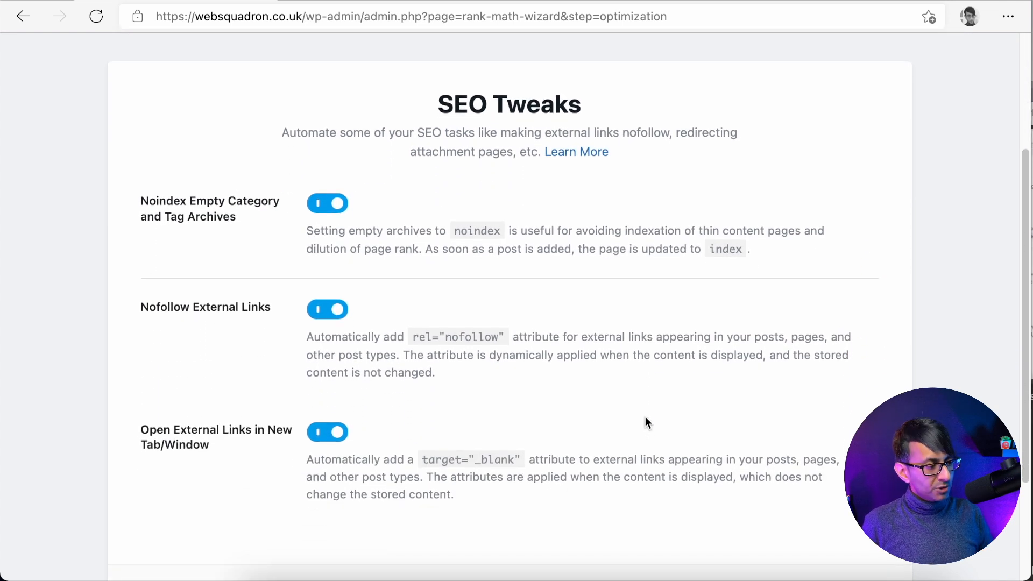
scroll(645, 417, down, 1)
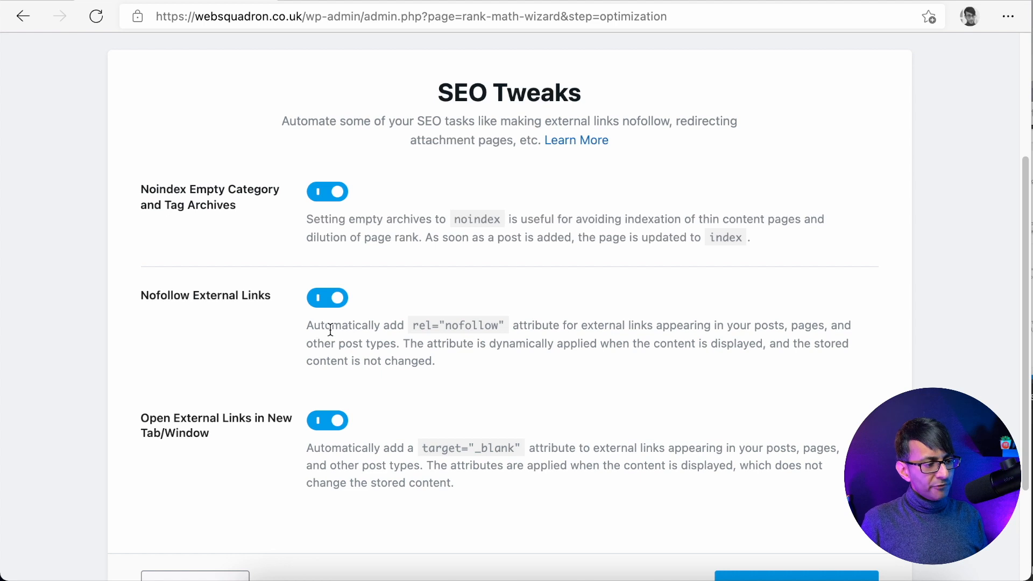
scroll(359, 327, down, 1)
scroll(359, 326, down, 3)
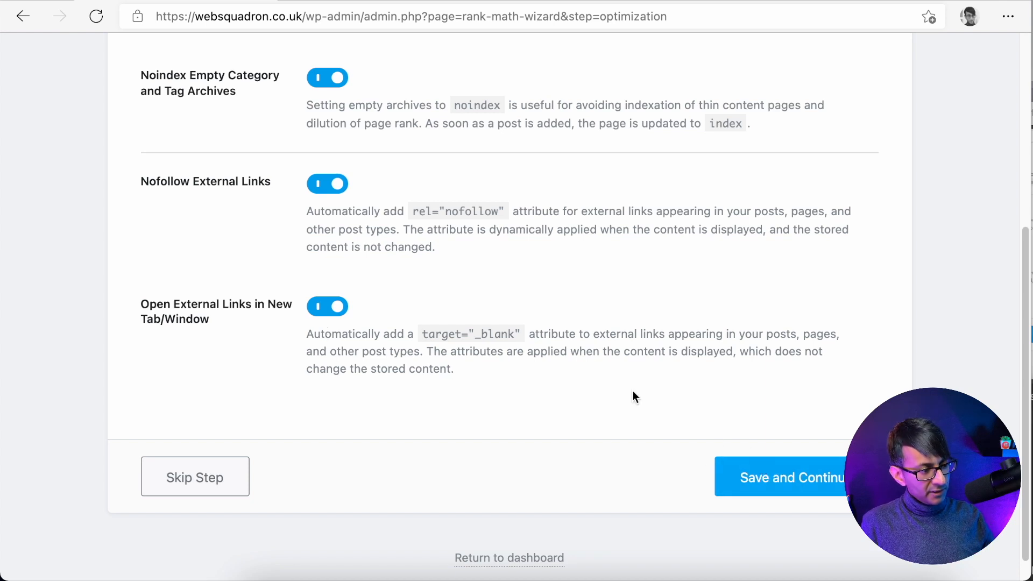
click(319, 186)
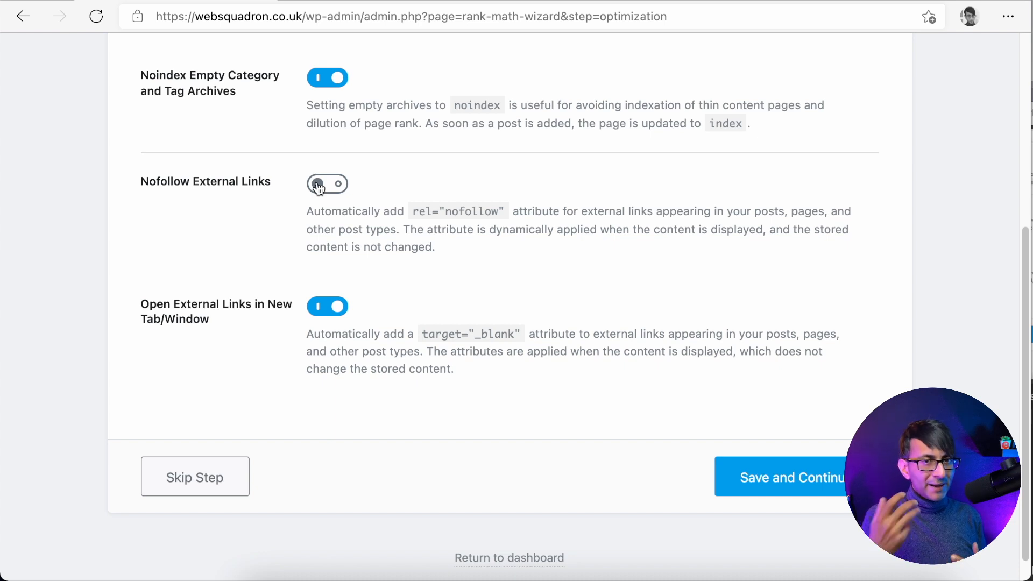
click(764, 483)
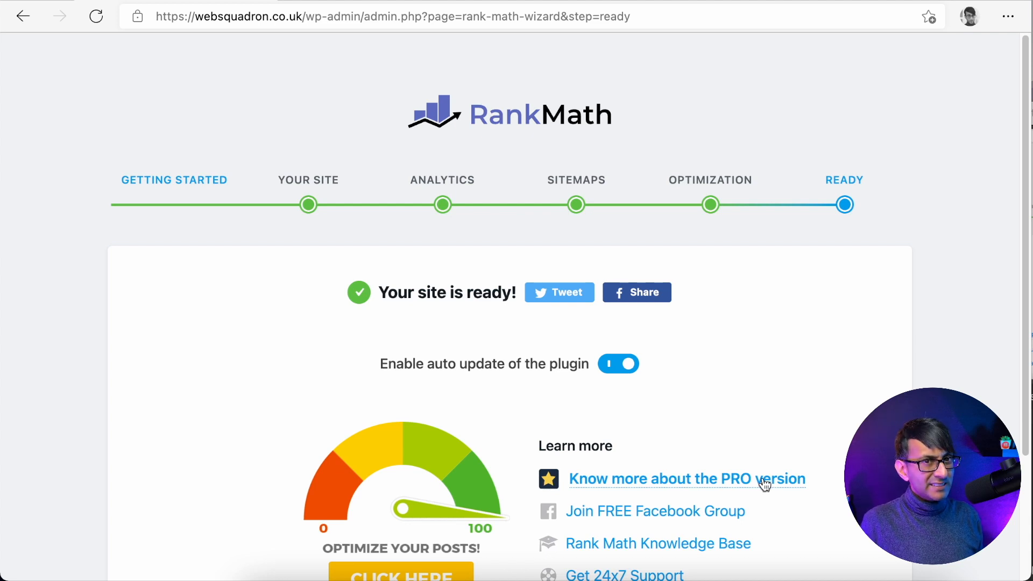
Proceed from the completed basic setup to the advanced options, opening the Role Manager stage
scroll(801, 465, down, 3)
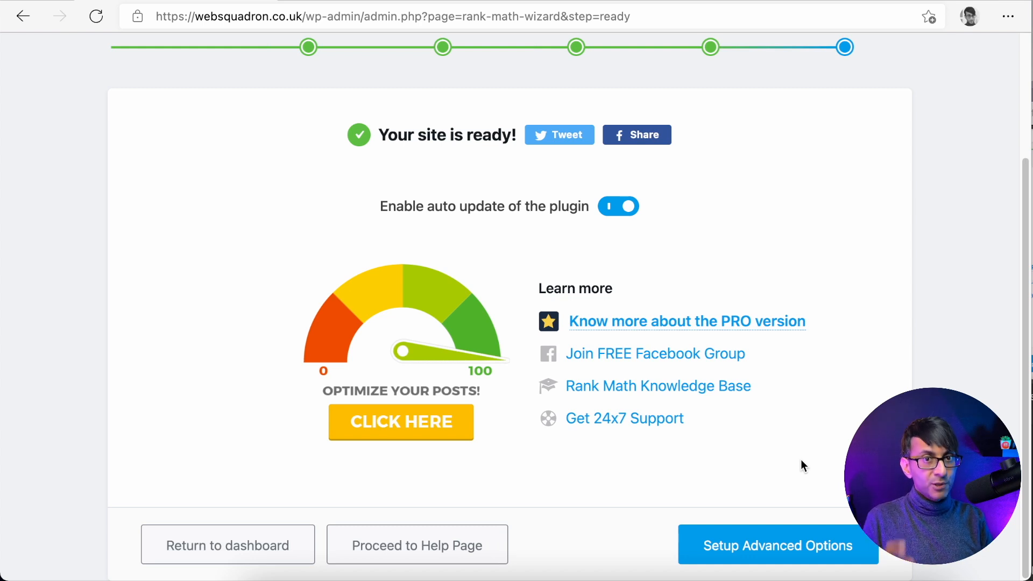
click(774, 554)
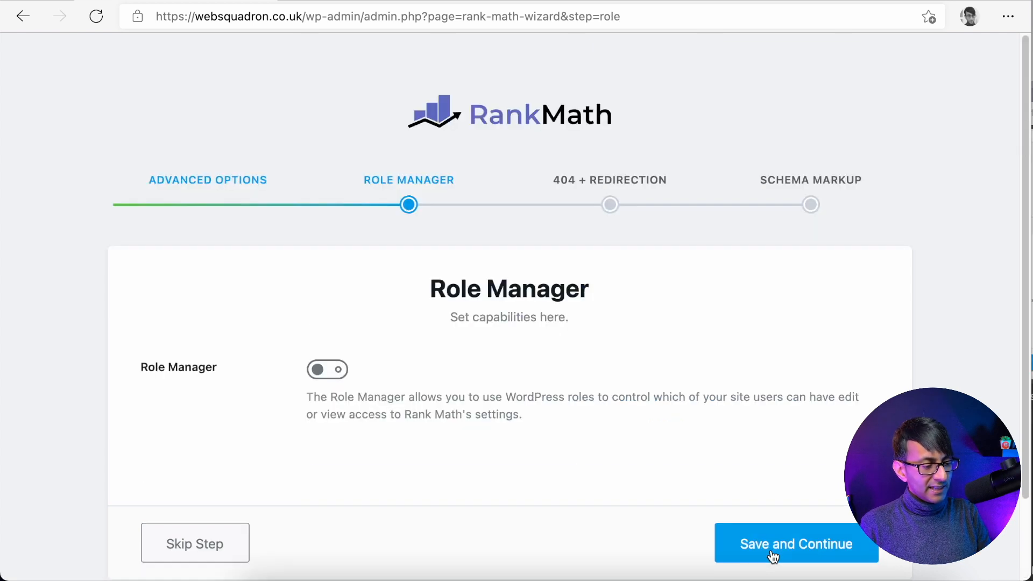
scroll(689, 435, down, 3)
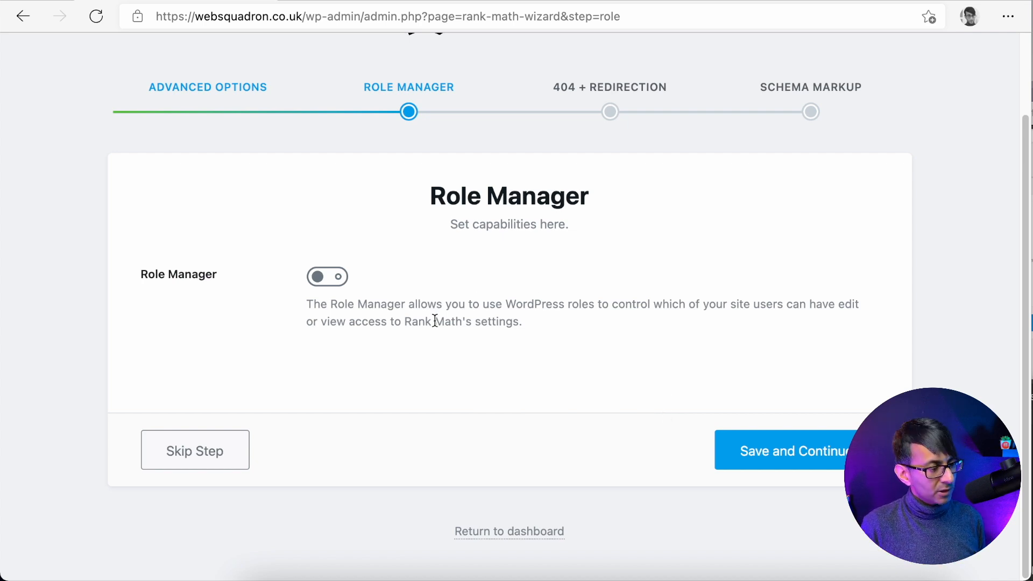
Enable the Role Manager to examine the default Administrator and Editor capabilities, and disable it again
click(338, 278)
scroll(538, 323, down, 9)
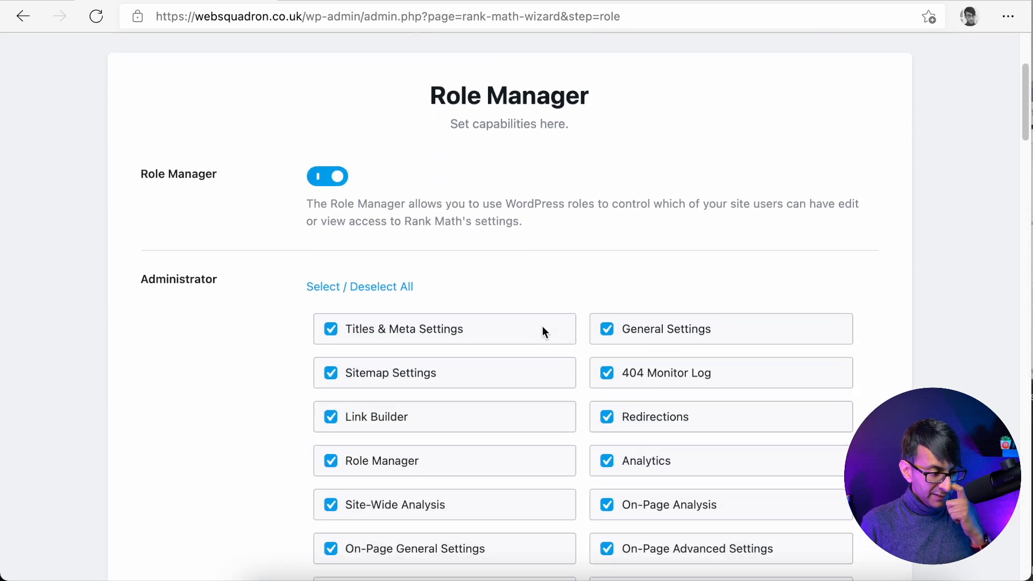
scroll(659, 357, down, 6)
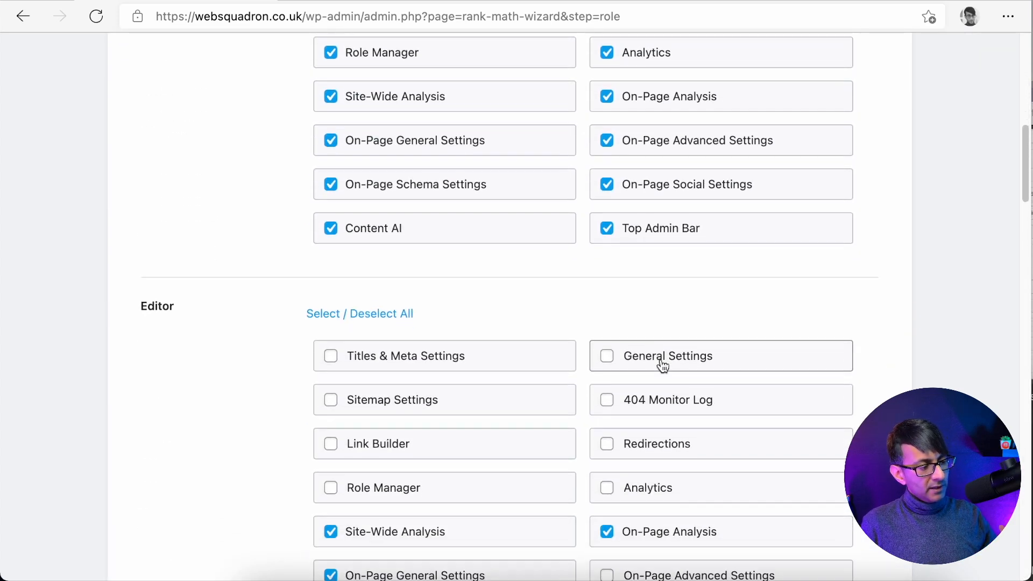
scroll(661, 360, up, 10)
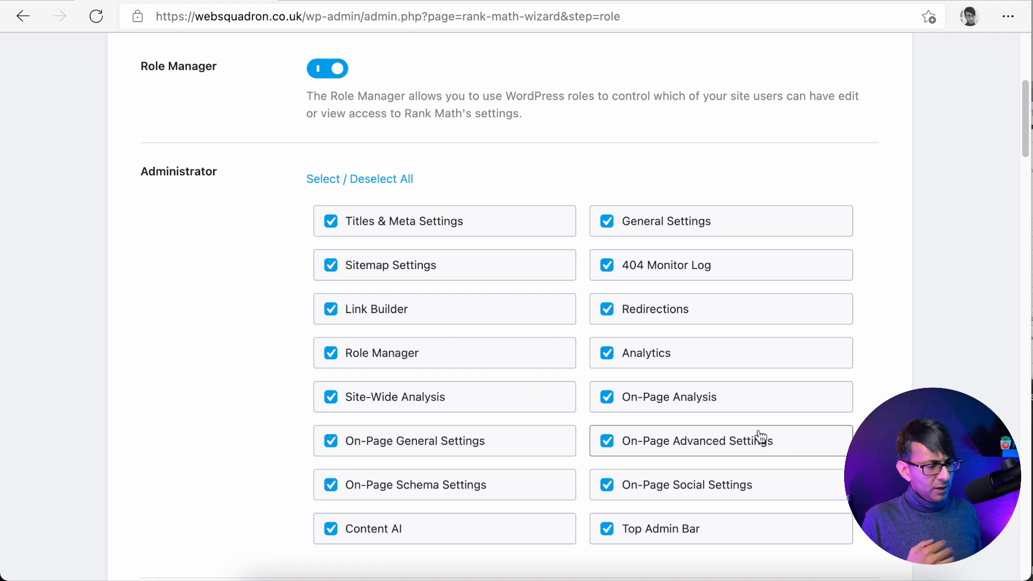
scroll(754, 457, down, 5)
scroll(747, 458, down, 6)
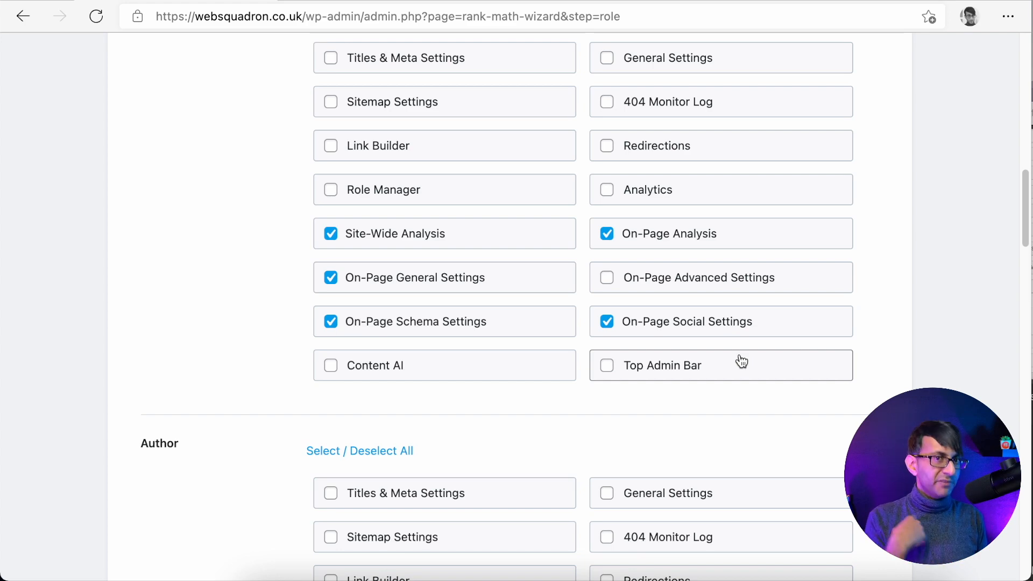
scroll(742, 360, up, 15)
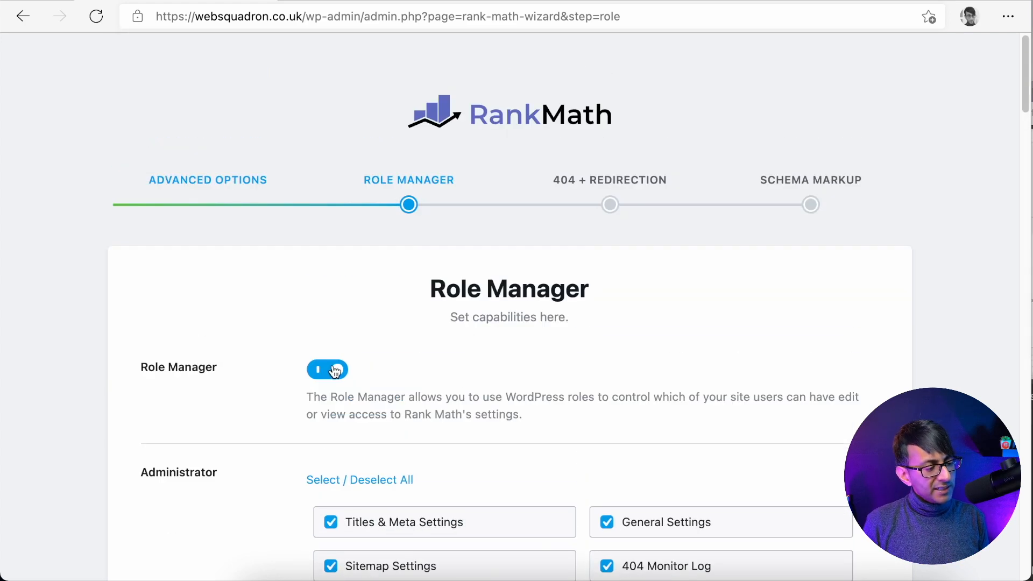
click(327, 370)
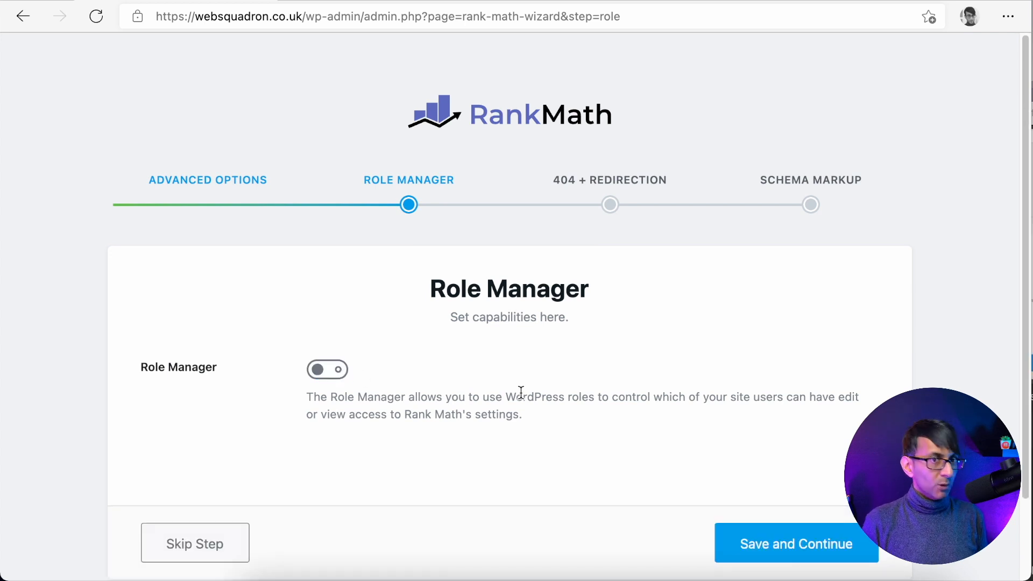
Save the Role Manager stage with it disabled, and save the redirection stage with 404 Monitor and Redirections enabled
scroll(633, 415, down, 2)
click(756, 477)
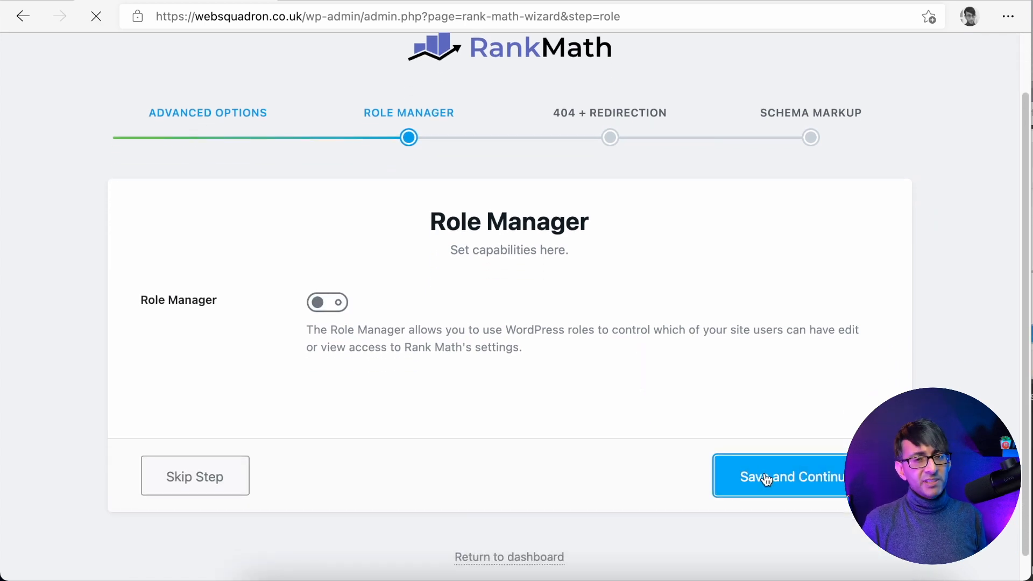
scroll(618, 364, down, 4)
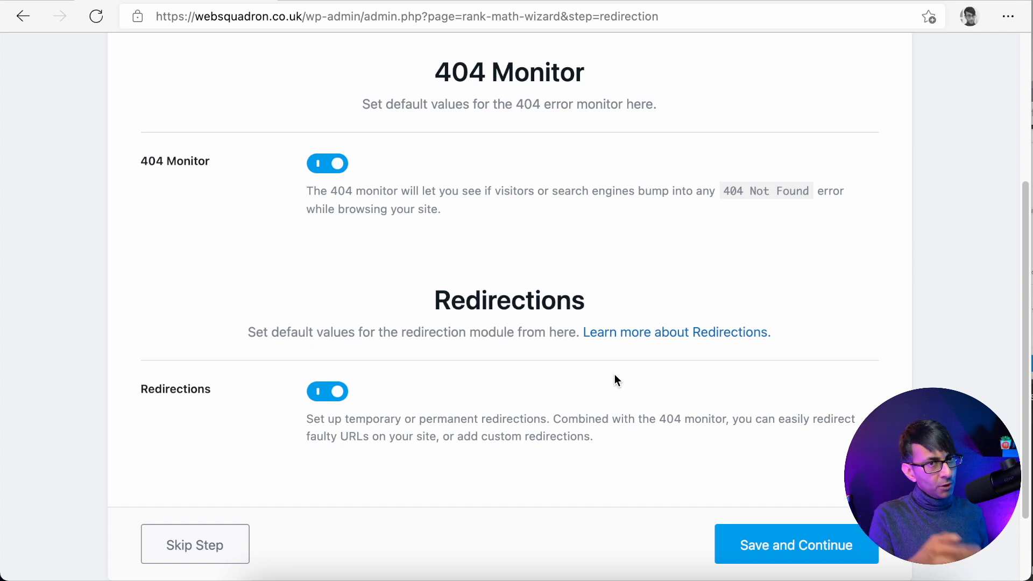
click(778, 555)
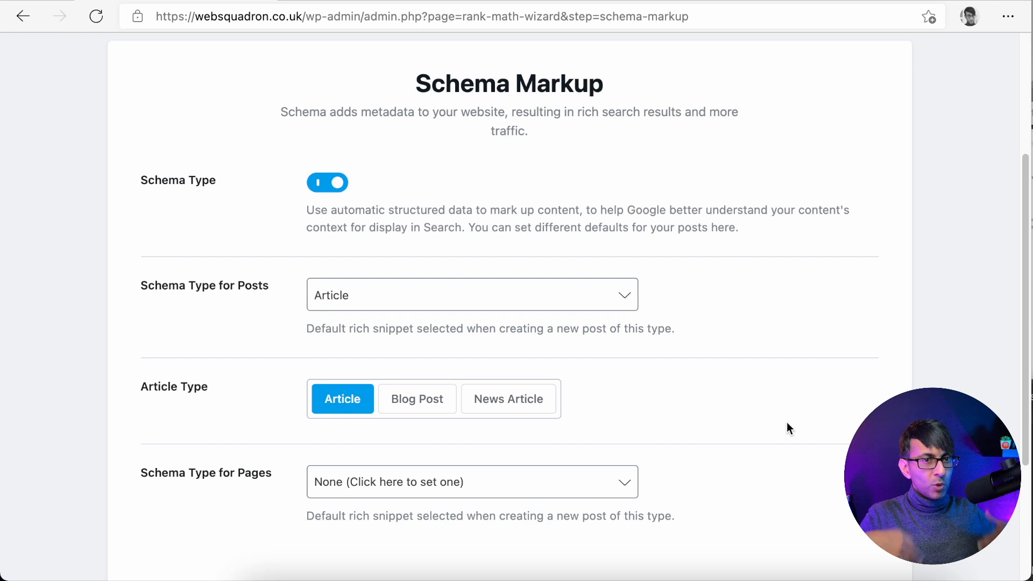
Look through the schema types for posts and pages, keep Article for posts and None for pages, and save to finish the wizard
click(577, 304)
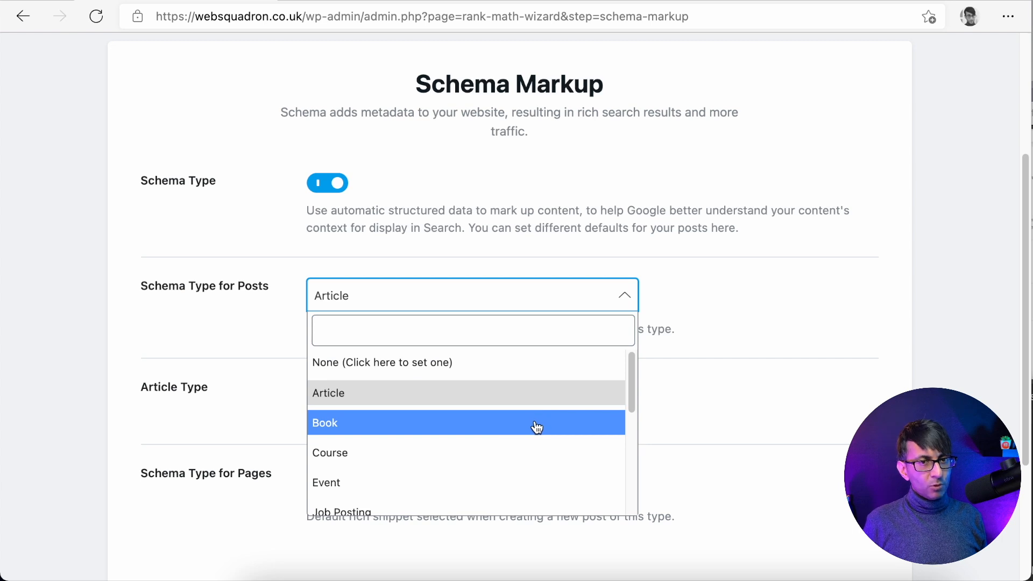
click(687, 359)
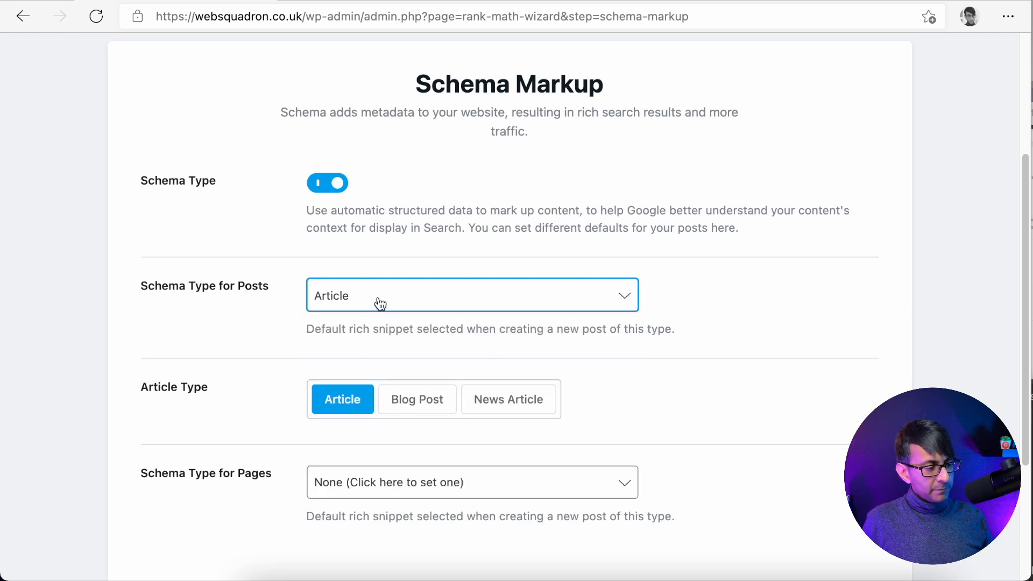
scroll(347, 411, down, 1)
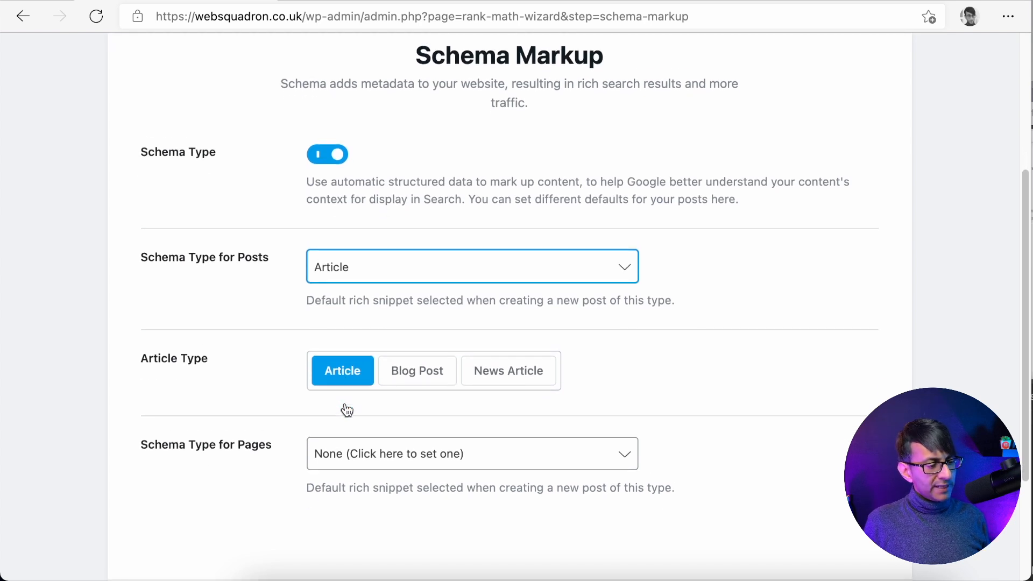
scroll(354, 376, down, 1)
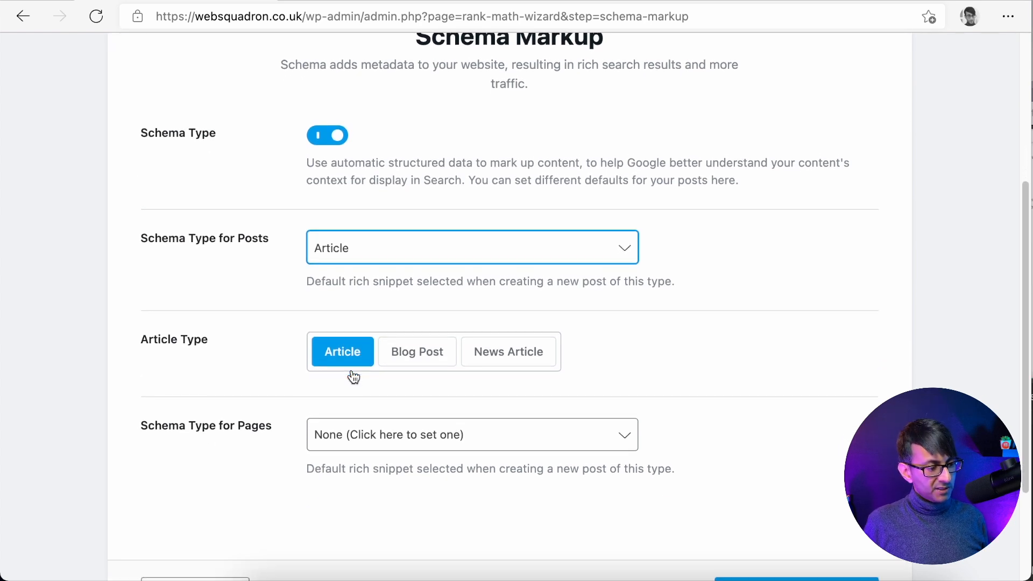
scroll(405, 476, down, 5)
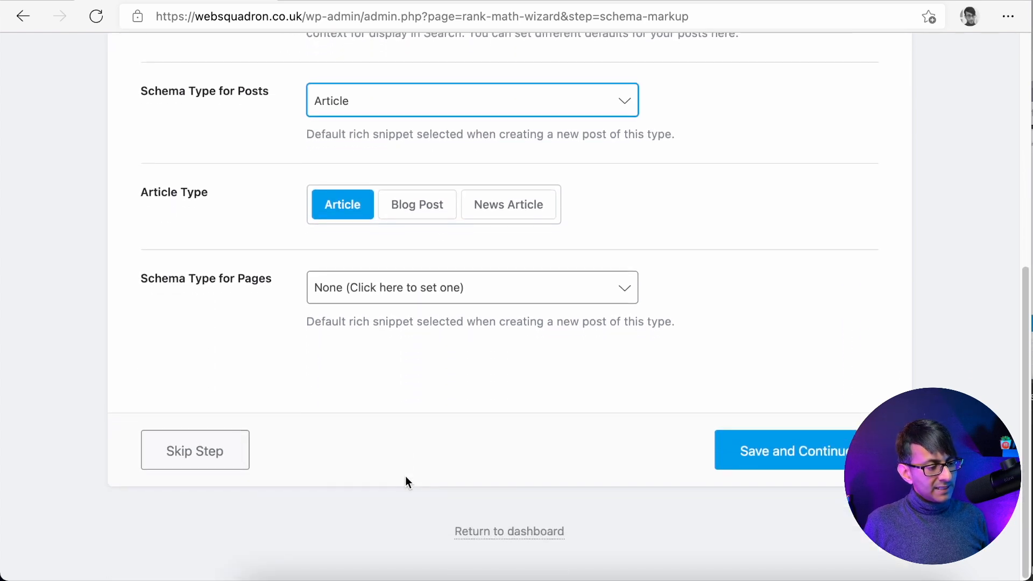
click(484, 291)
scroll(538, 403, down, 1)
drag(627, 371, 628, 463)
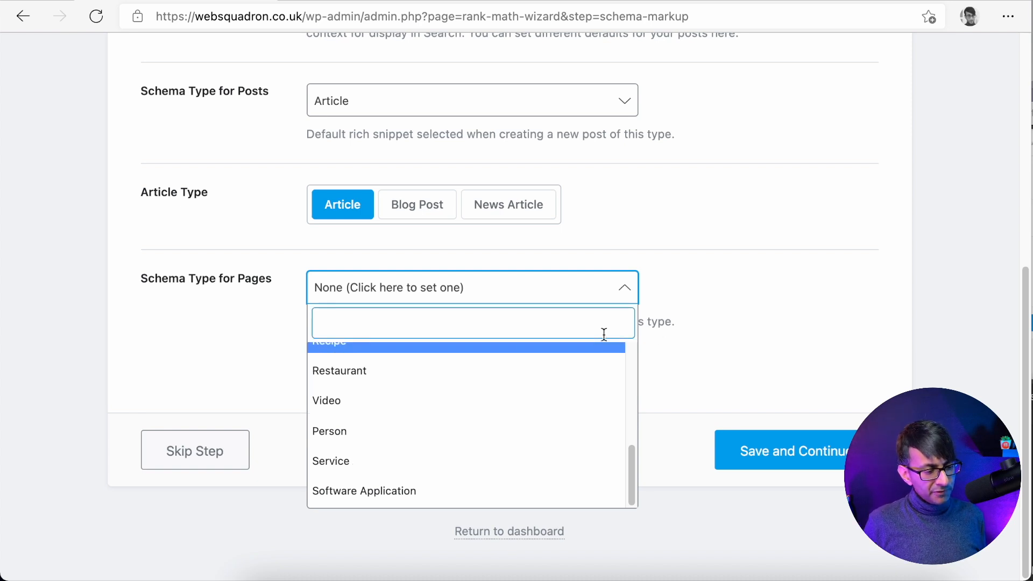
click(750, 326)
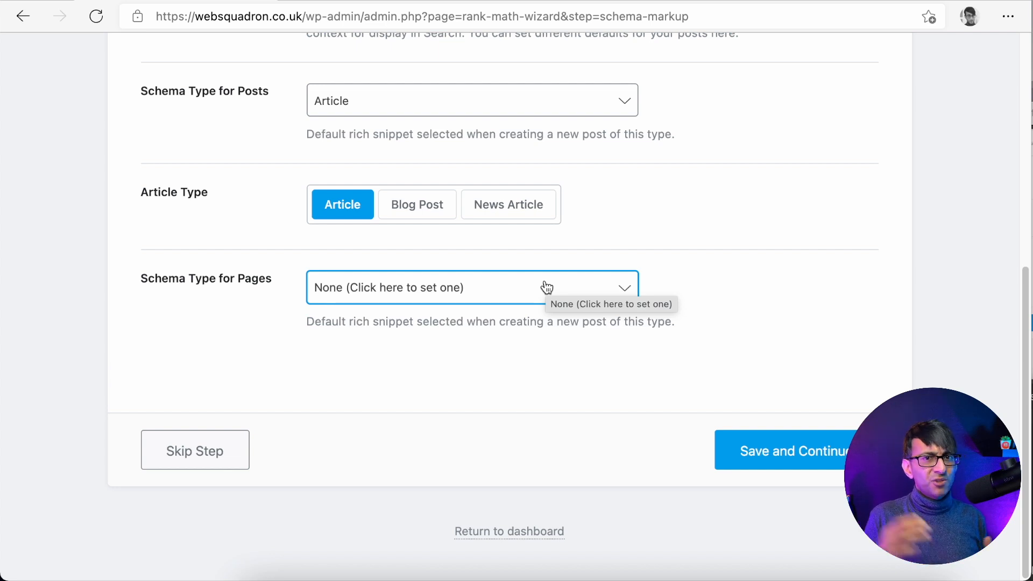
click(824, 460)
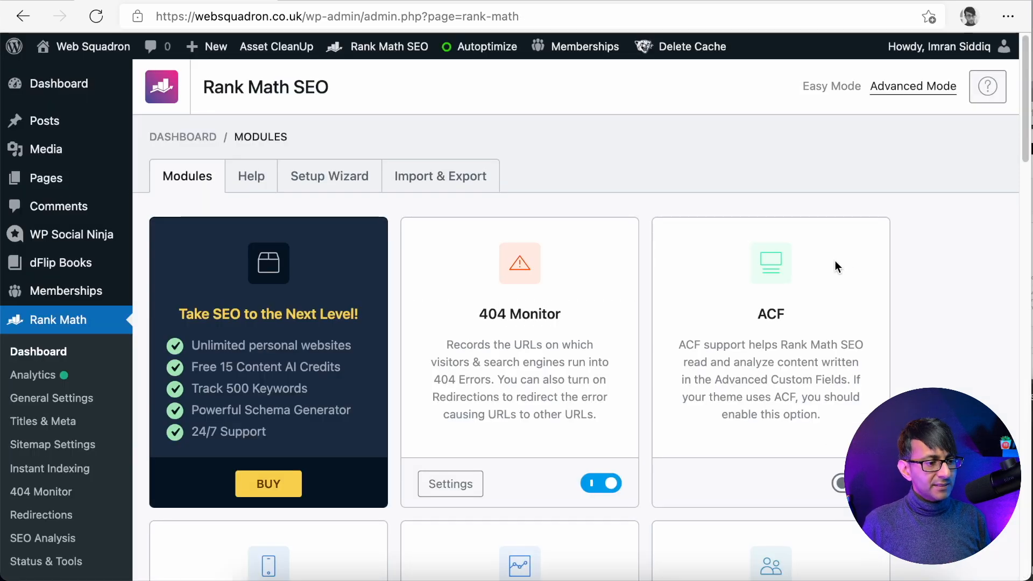
Reload the Rank Math dashboard and review its modules from 404 Monitor through Local SEO & Knowledge Graph
scroll(832, 261, down, 1)
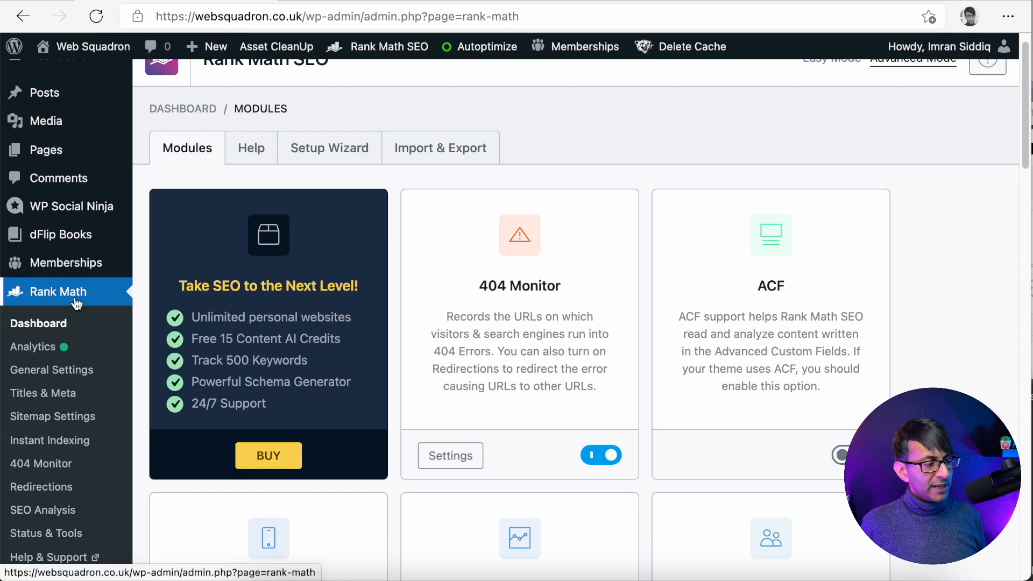
scroll(63, 332, up, 1)
click(49, 354)
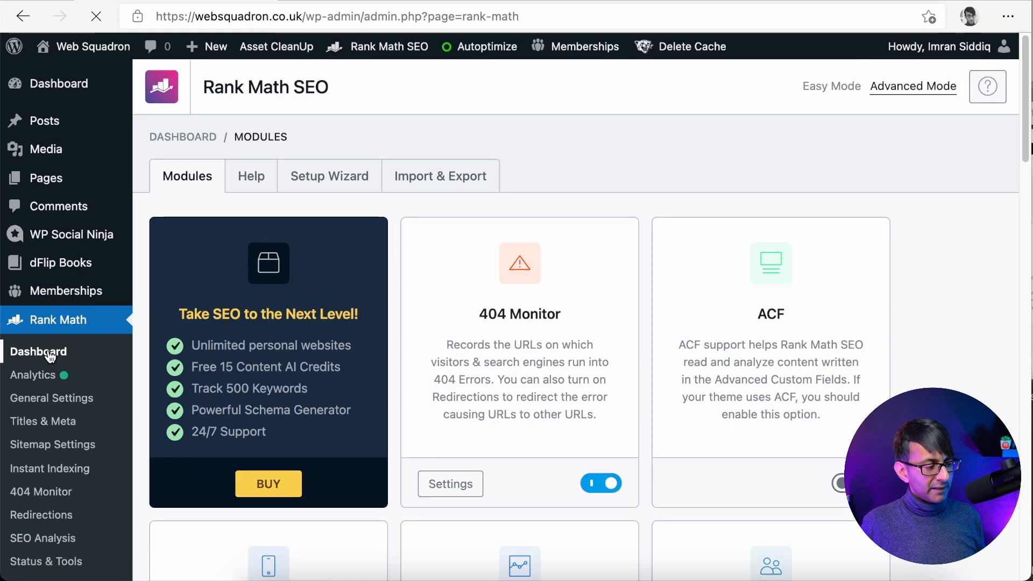
scroll(518, 362, down, 1)
scroll(517, 361, down, 2)
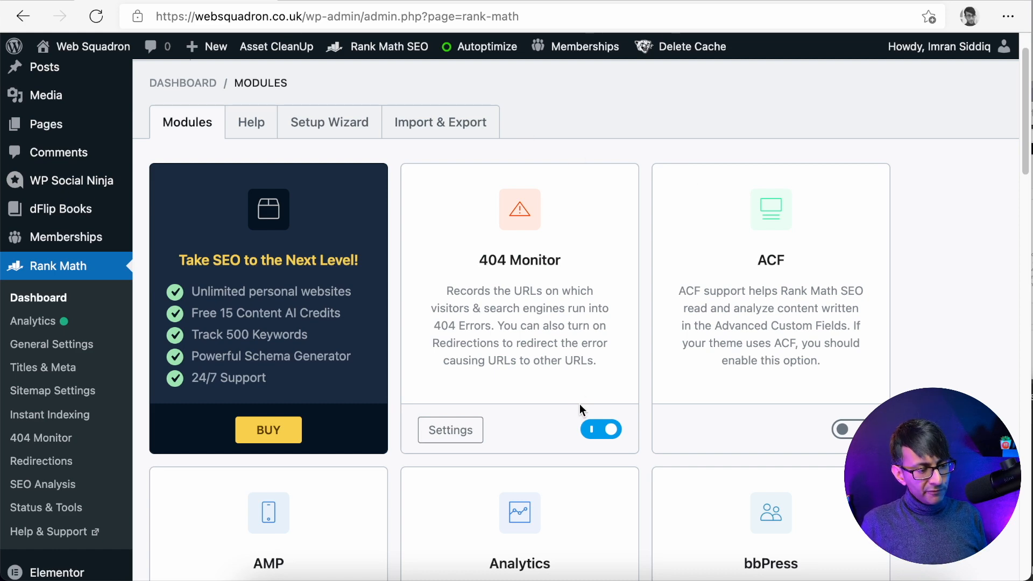
scroll(572, 393, down, 3)
scroll(571, 396, down, 2)
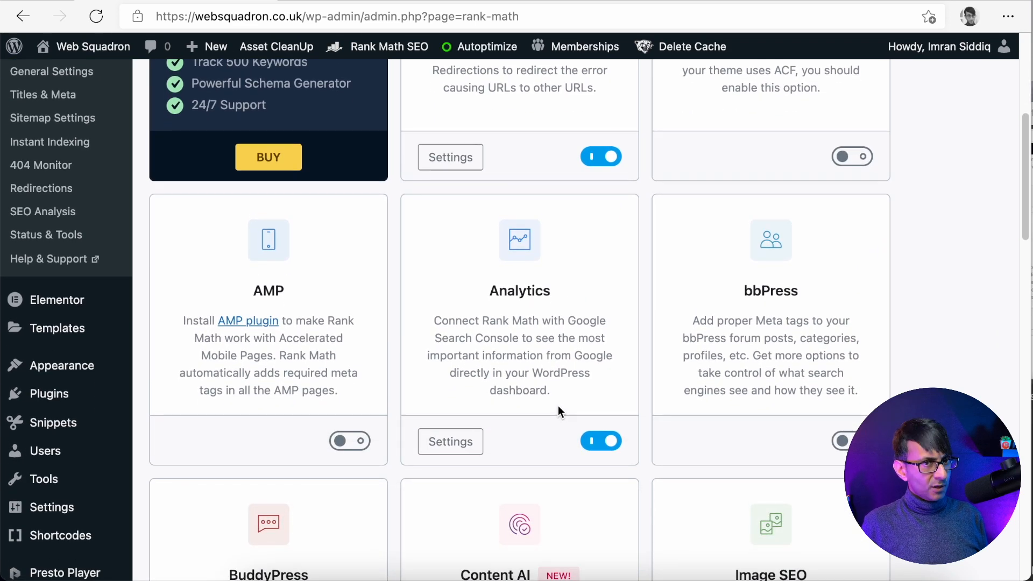
scroll(557, 406, down, 10)
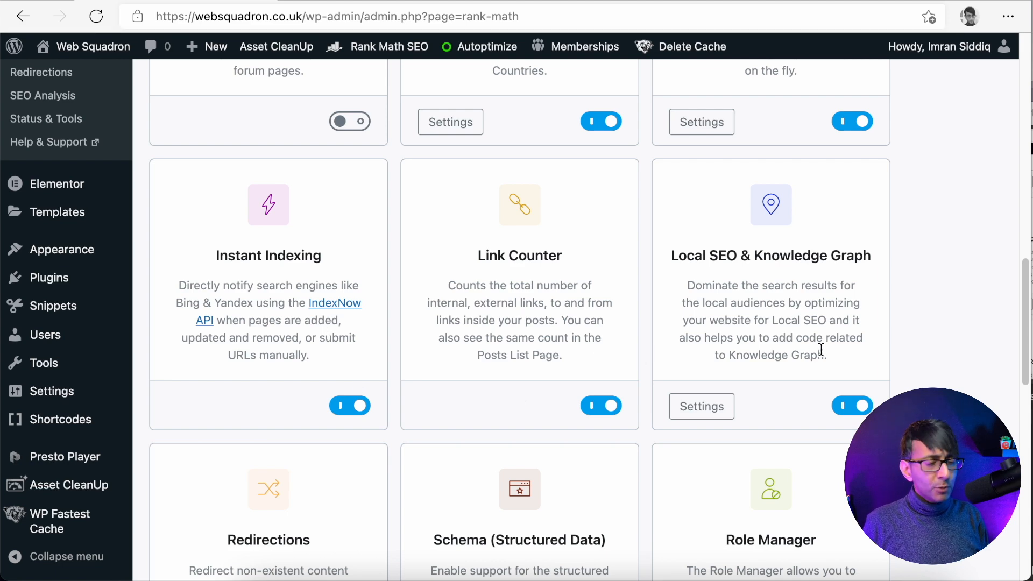
Review the remaining modules, from Redirections, Schema and Role Manager through SEO Analysis, Sitemap, Google Web Stories and WooCommerce
scroll(693, 366, down, 1)
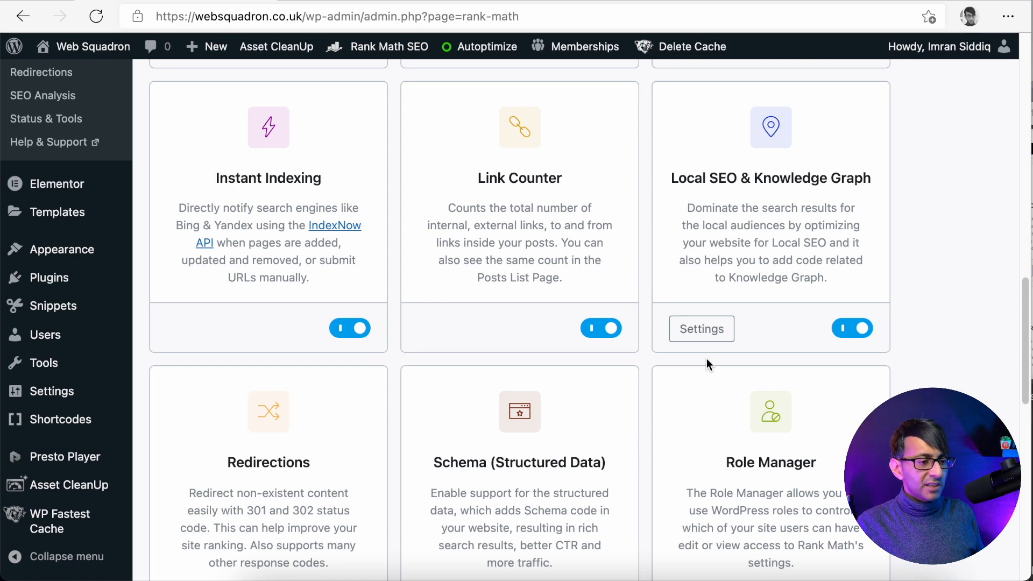
scroll(707, 331, down, 3)
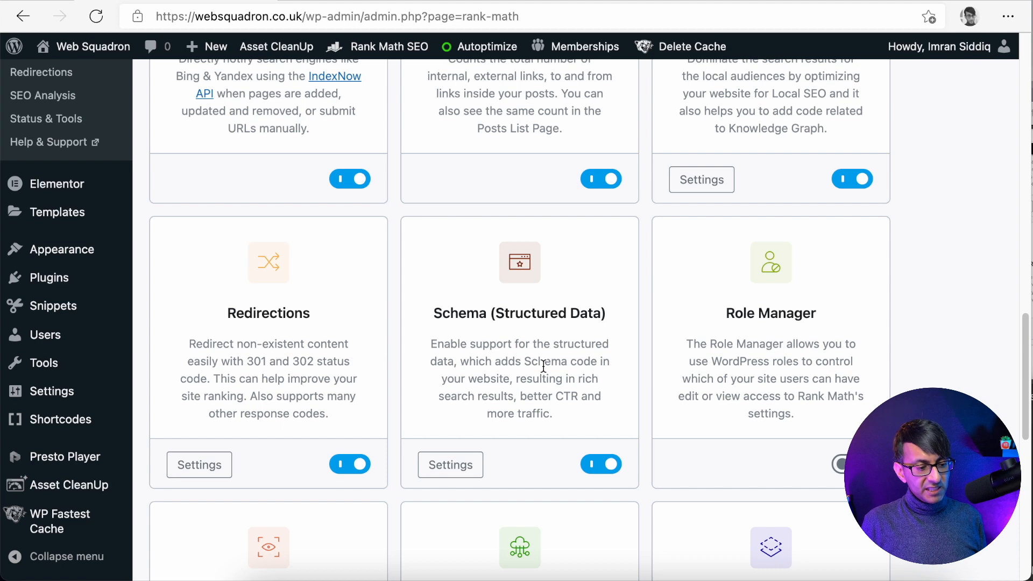
scroll(563, 360, down, 3)
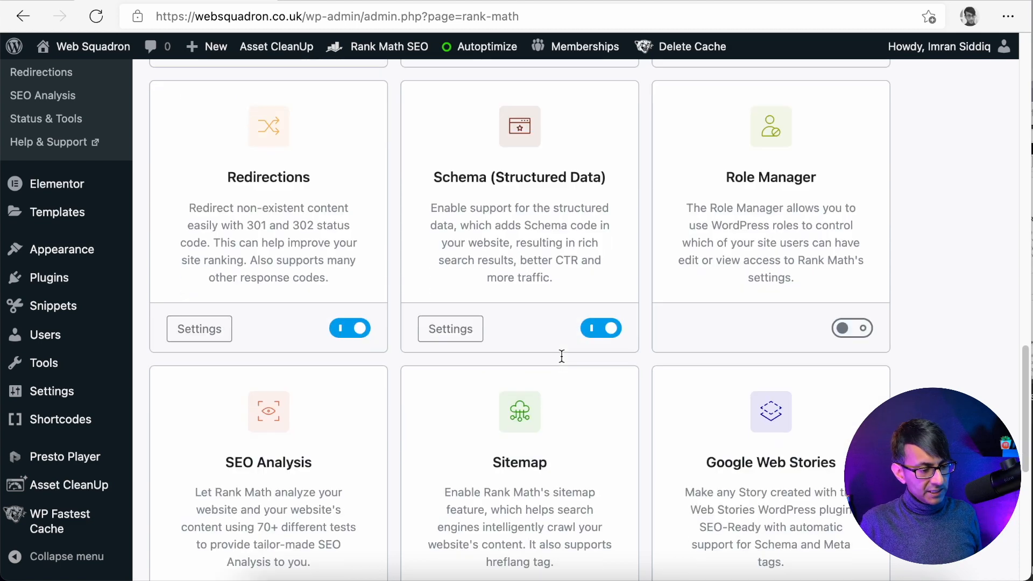
scroll(762, 324, down, 3)
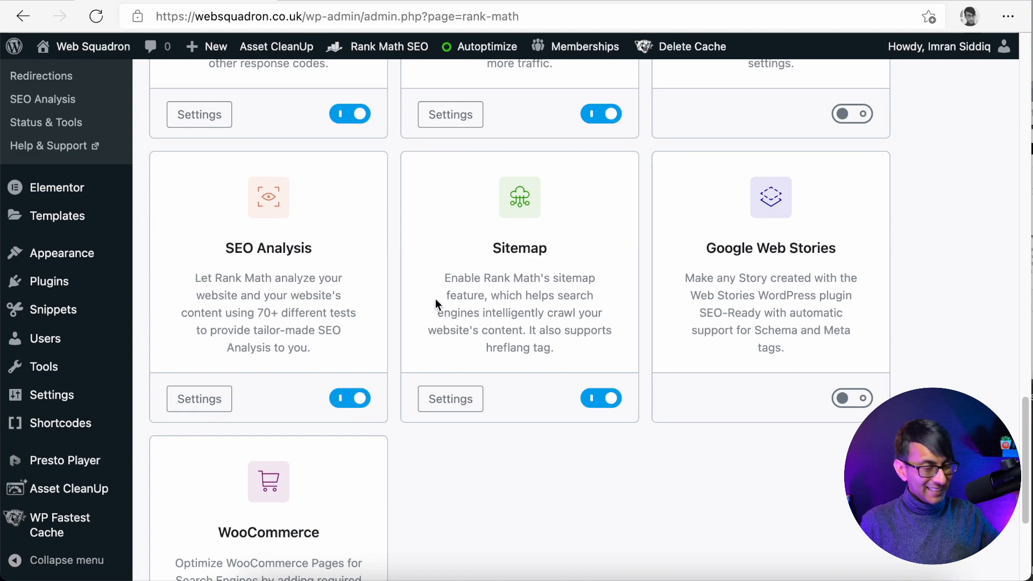
scroll(578, 313, up, 3)
scroll(577, 312, down, 4)
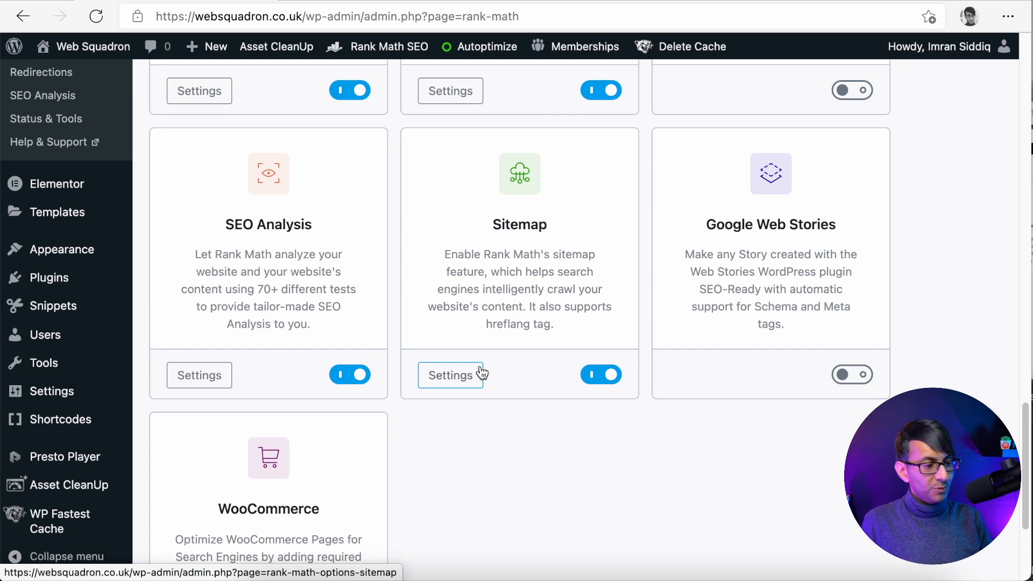
scroll(483, 373, down, 2)
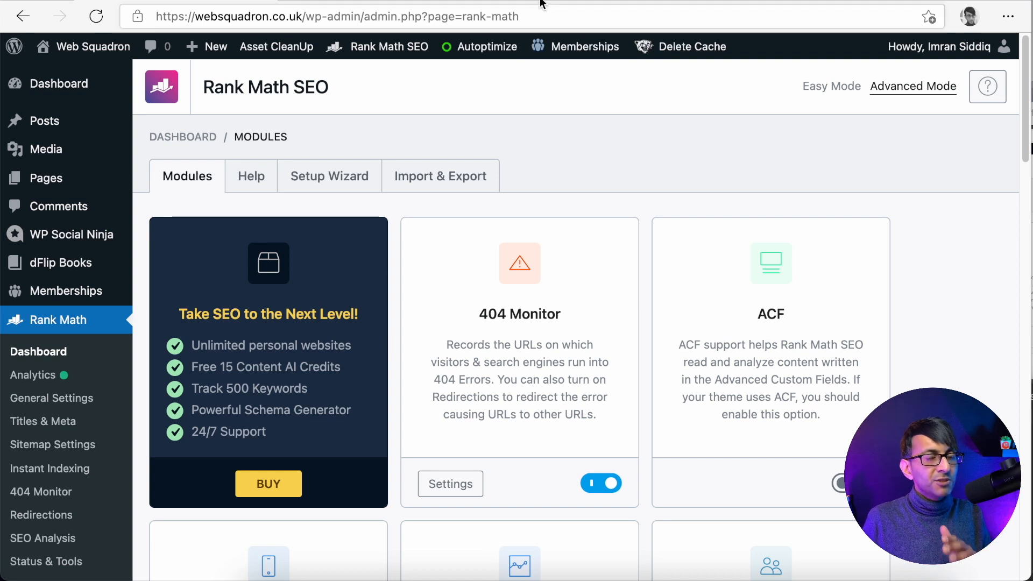
Open Rank Math's General Settings and examine the Links options, highlighting the category part of the Strip Category Base example URL
click(37, 375)
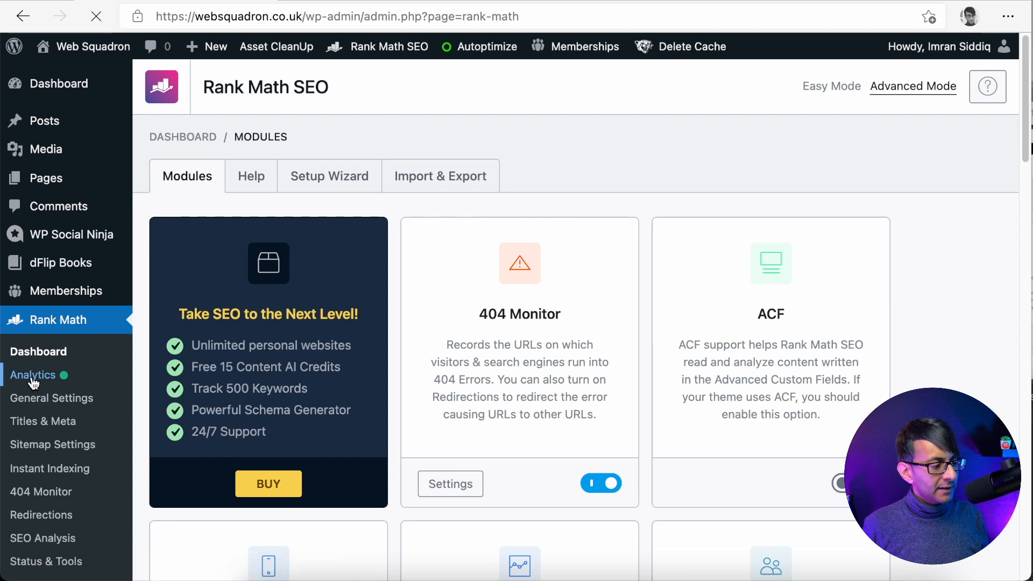
click(49, 347)
scroll(358, 314, down, 2)
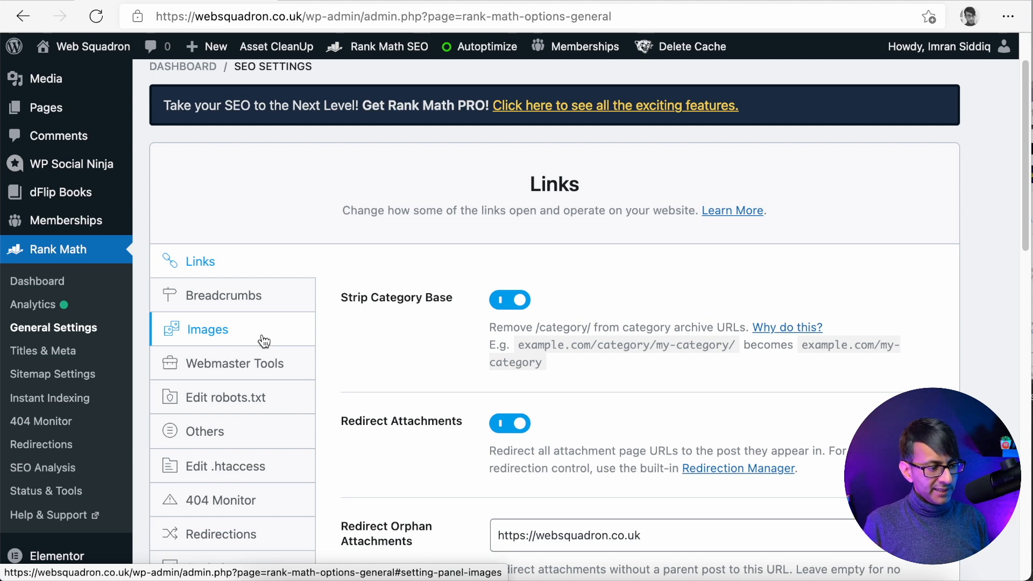
scroll(606, 312, down, 3)
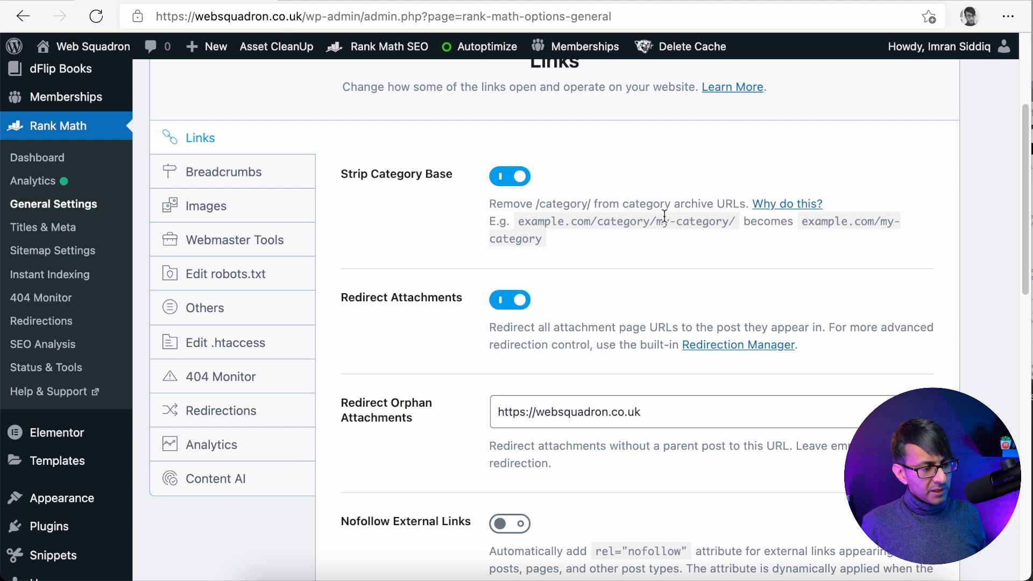
double_click(616, 225)
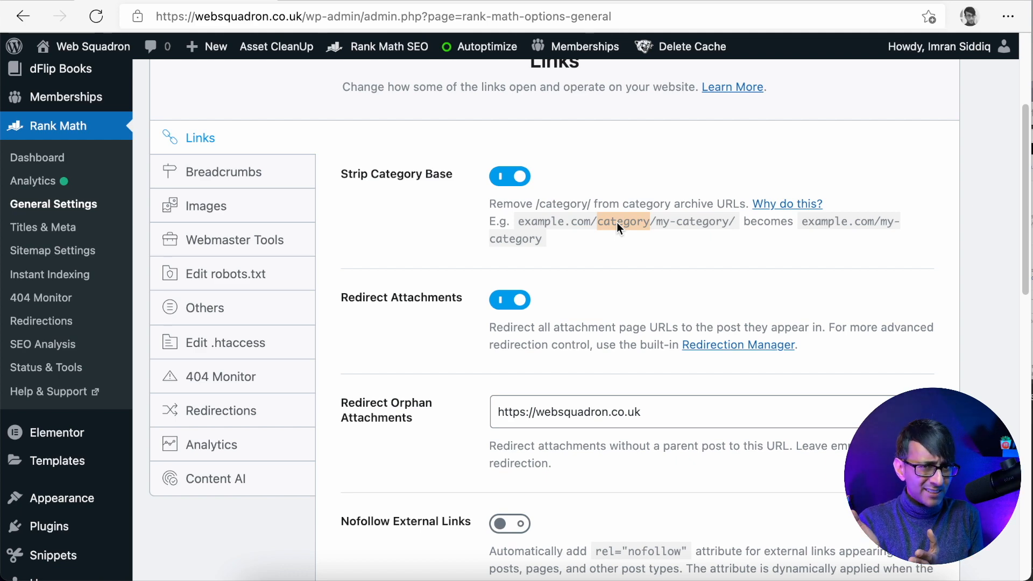
scroll(598, 309, down, 10)
scroll(598, 307, up, 2)
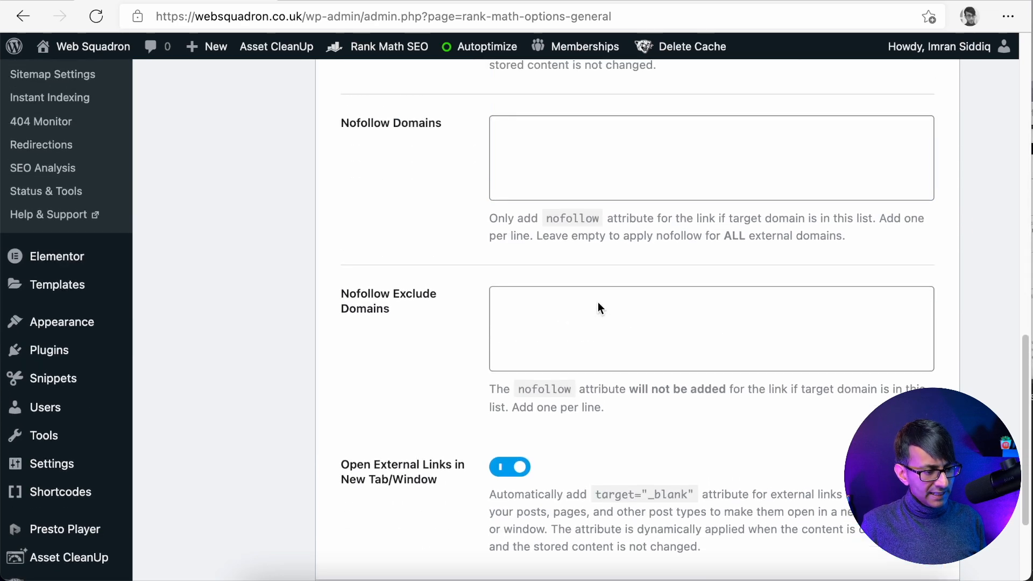
scroll(598, 303, up, 8)
scroll(617, 299, up, 4)
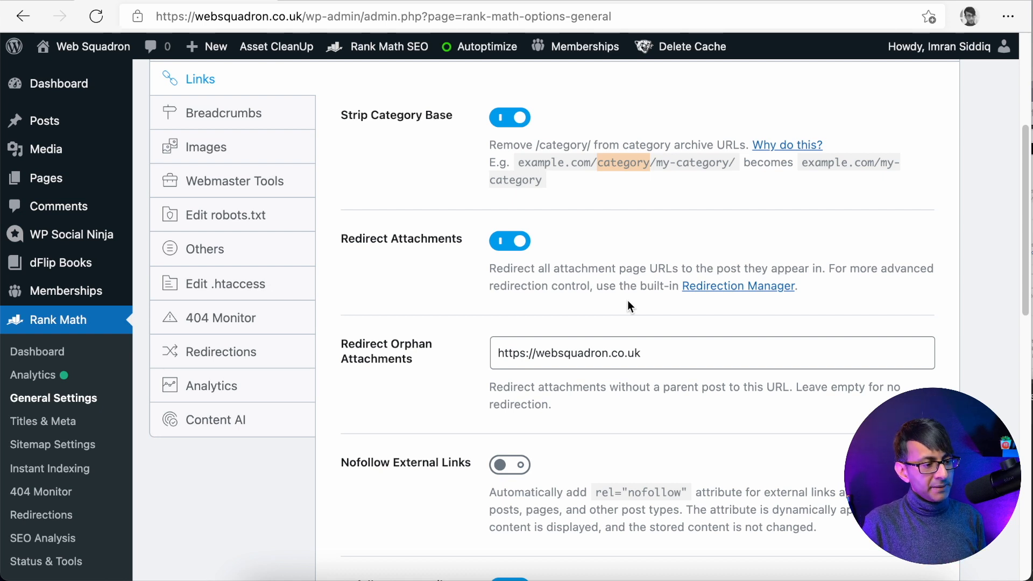
Check the Redirect Orphan Attachments URL, the nofollow options and the external link behaviour, and save the Links settings
click(689, 353)
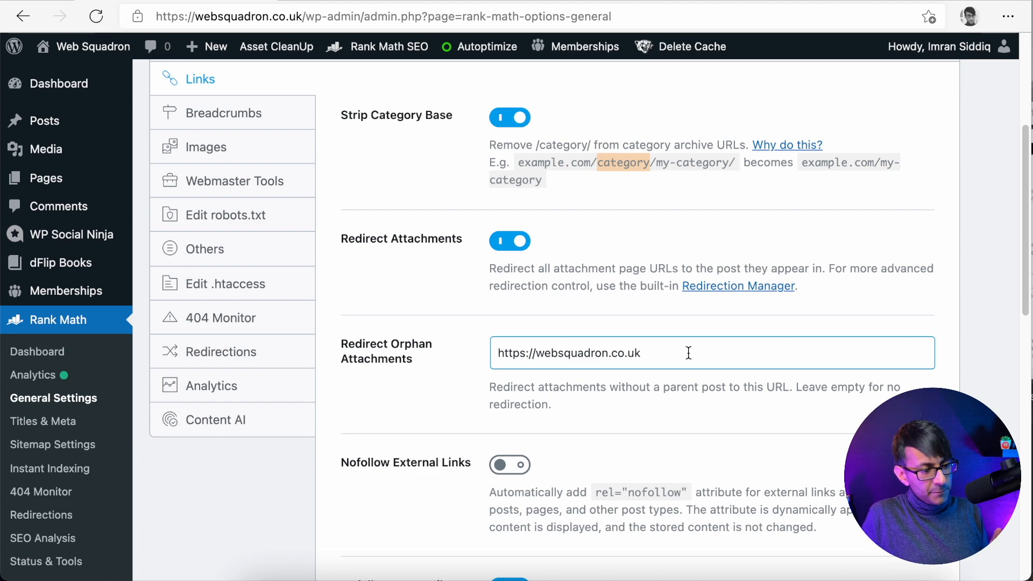
scroll(689, 353, down, 1)
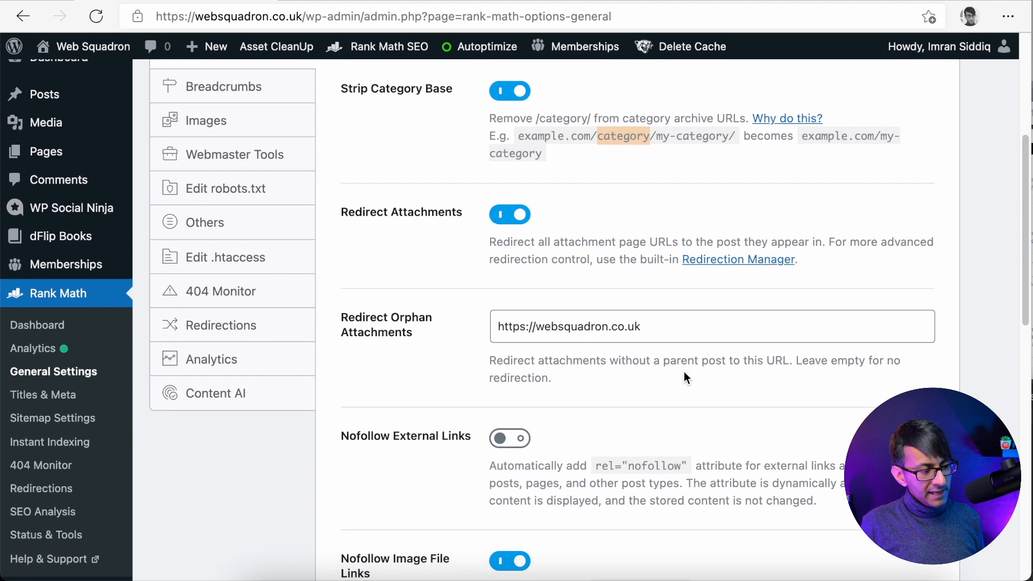
scroll(683, 372, up, 5)
scroll(683, 376, down, 1)
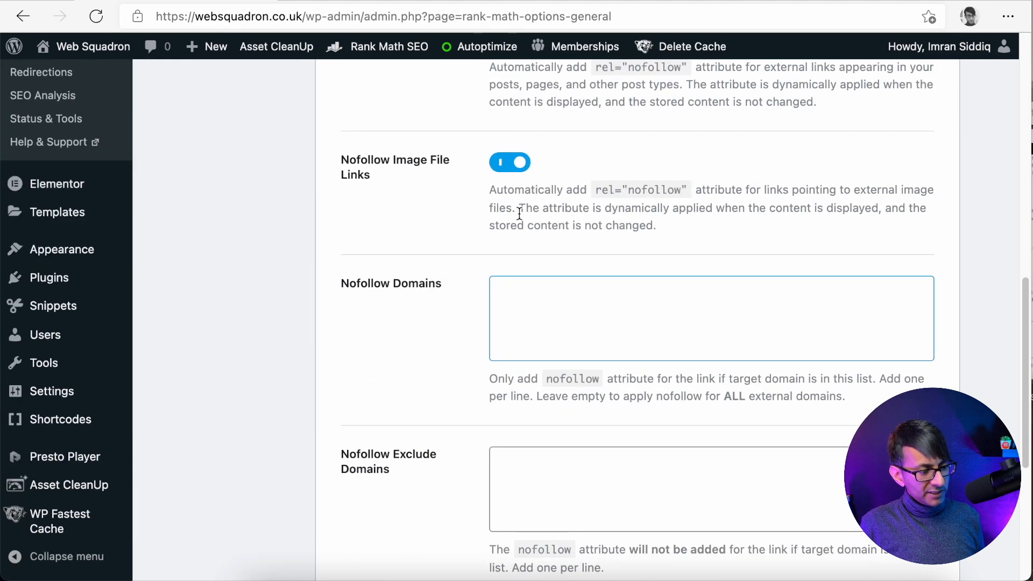
scroll(506, 204, up, 3)
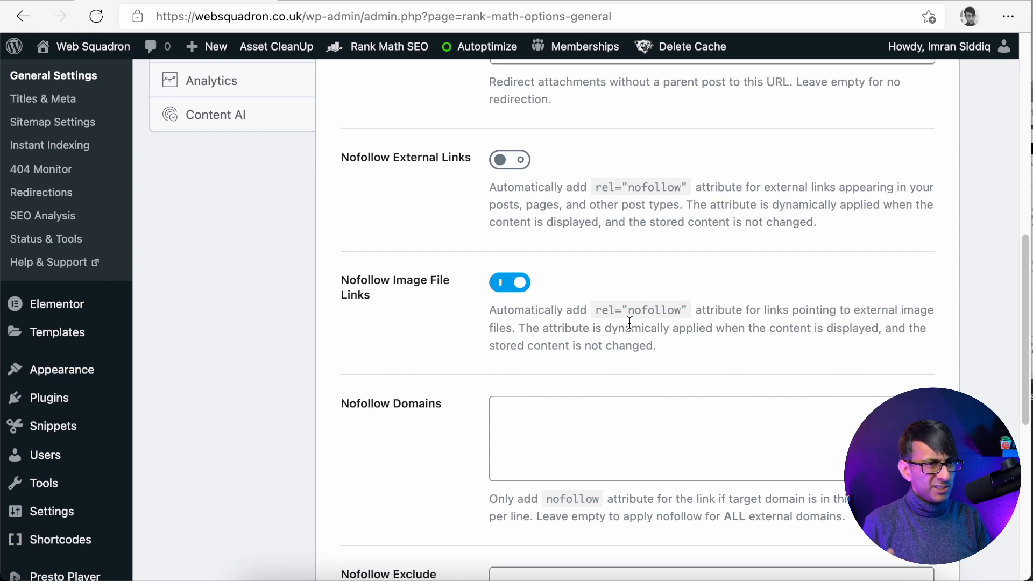
scroll(678, 353, down, 5)
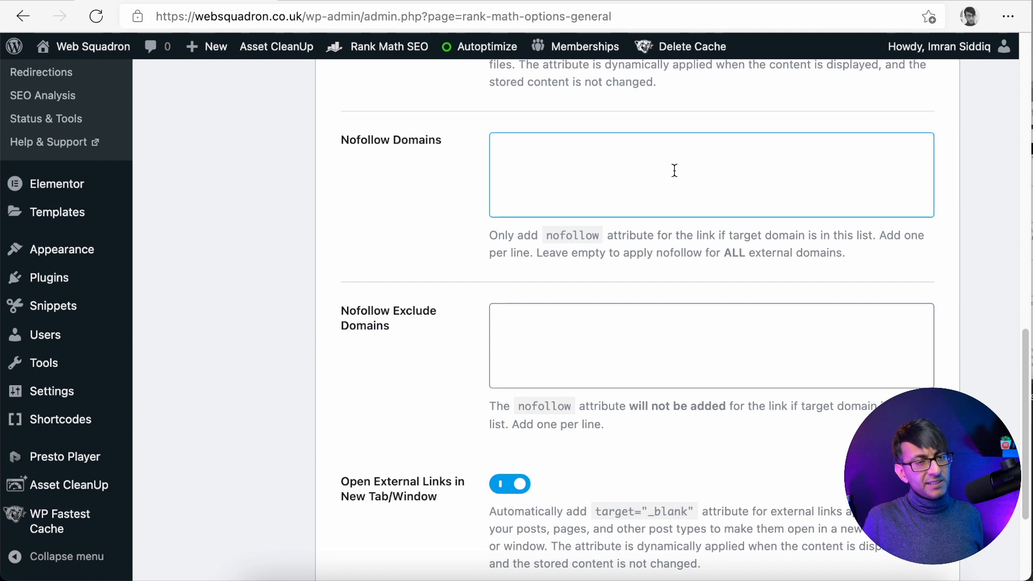
scroll(706, 190, down, 2)
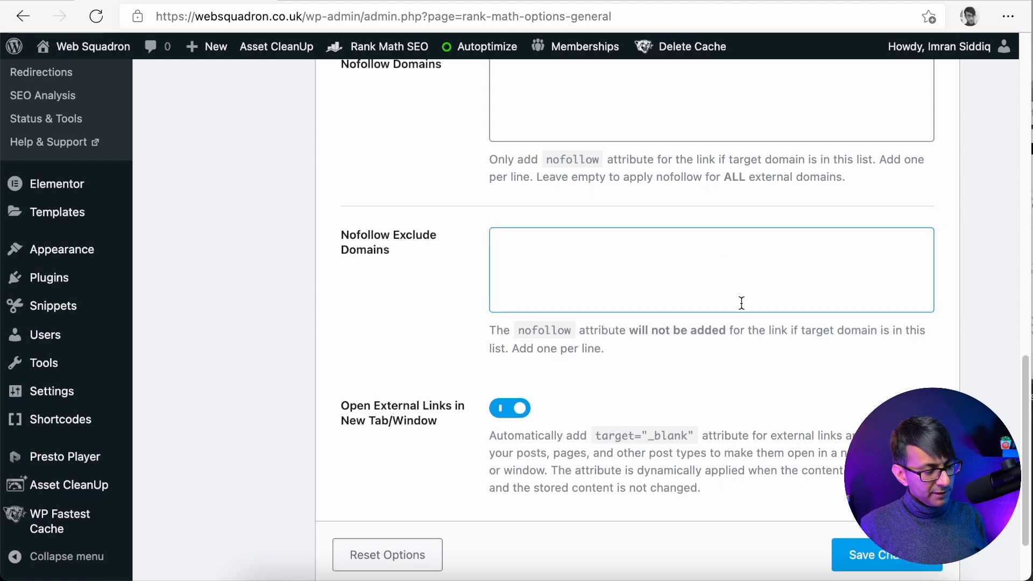
scroll(741, 302, down, 3)
click(840, 467)
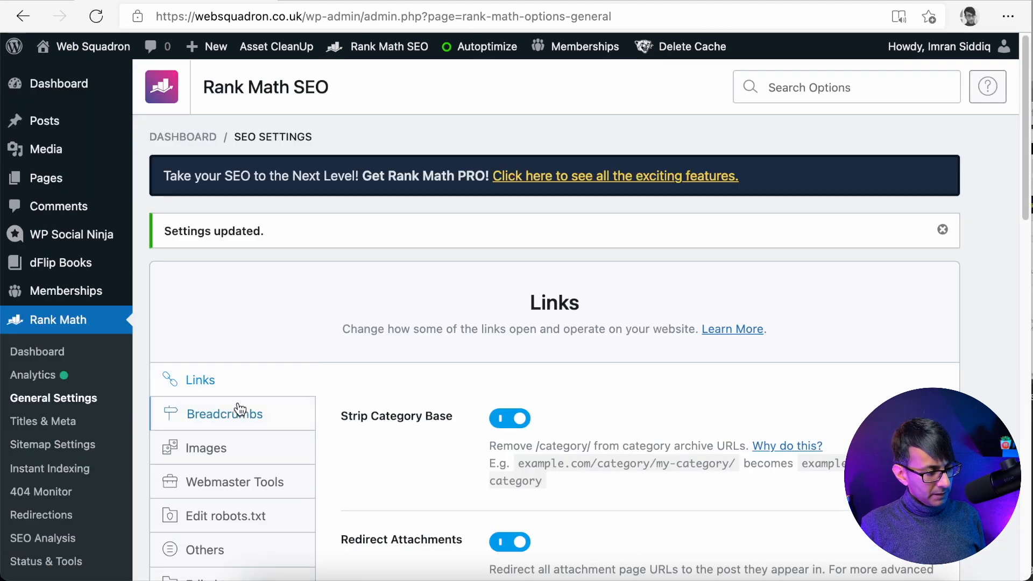
Enable the breadcrumbs function in the Breadcrumbs settings and look through its separator, homepage, format and label options
click(240, 412)
scroll(345, 408, down, 5)
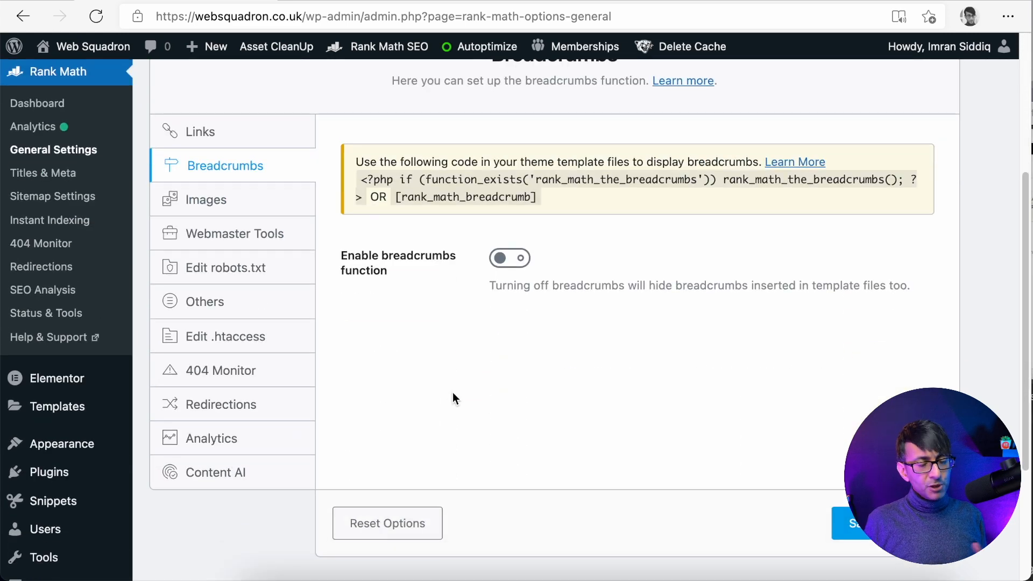
click(519, 260)
scroll(618, 380, down, 5)
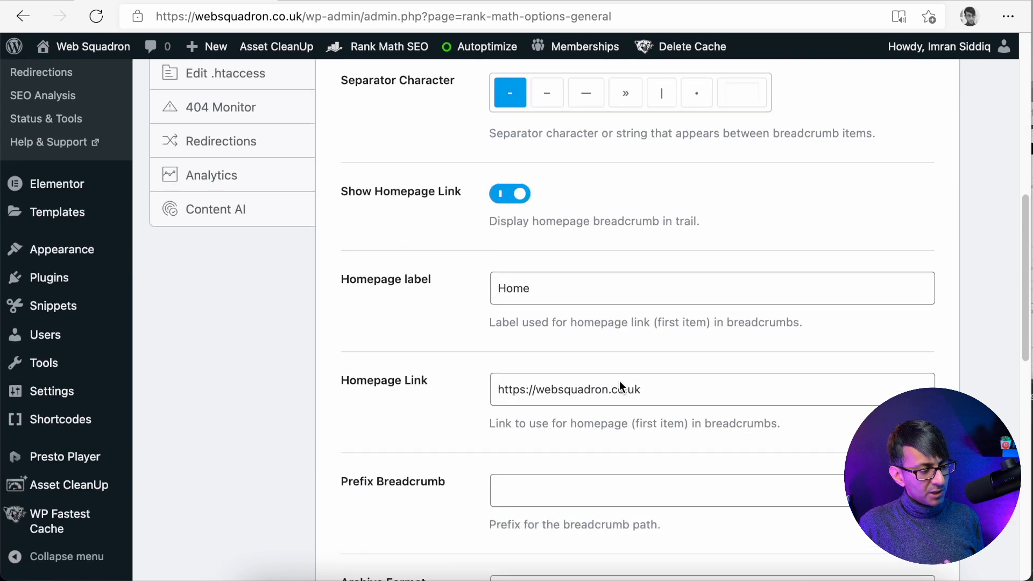
scroll(619, 380, down, 6)
scroll(621, 383, down, 2)
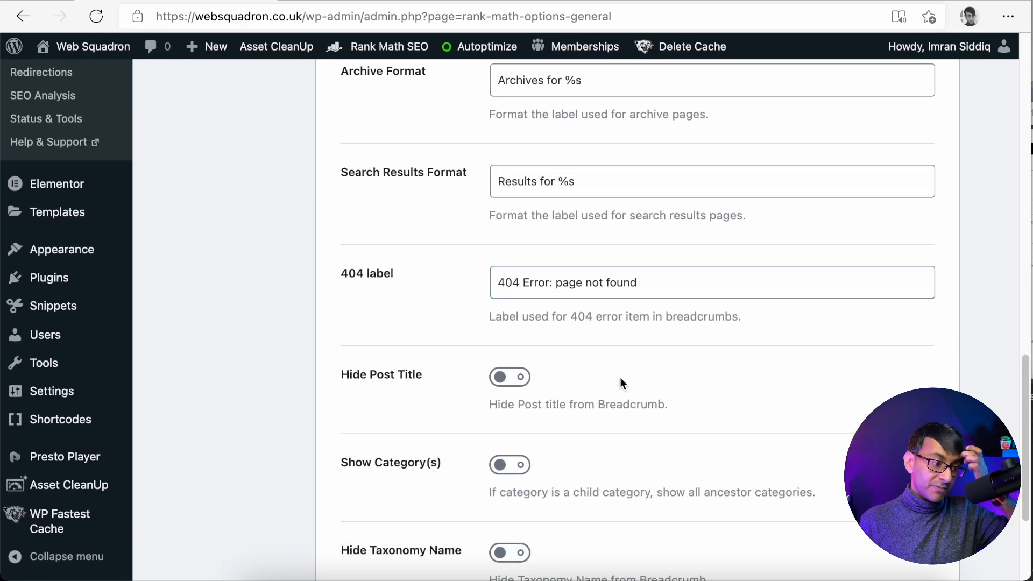
scroll(571, 370, up, 6)
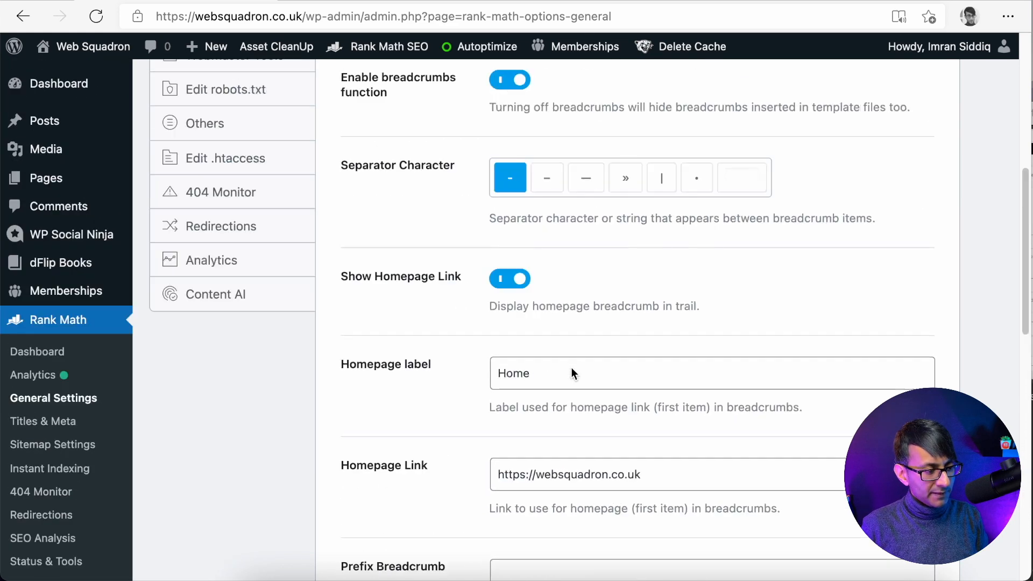
scroll(572, 367, up, 5)
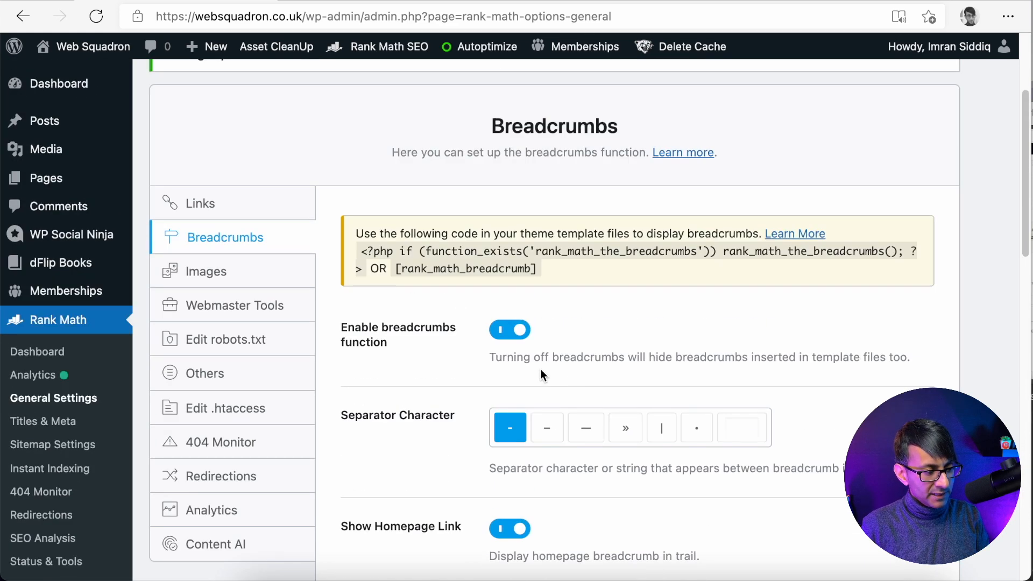
Highlight the PHP snippet for displaying breadcrumbs in theme templates, and disable the breadcrumbs function
drag(601, 270, 360, 250)
click(653, 277)
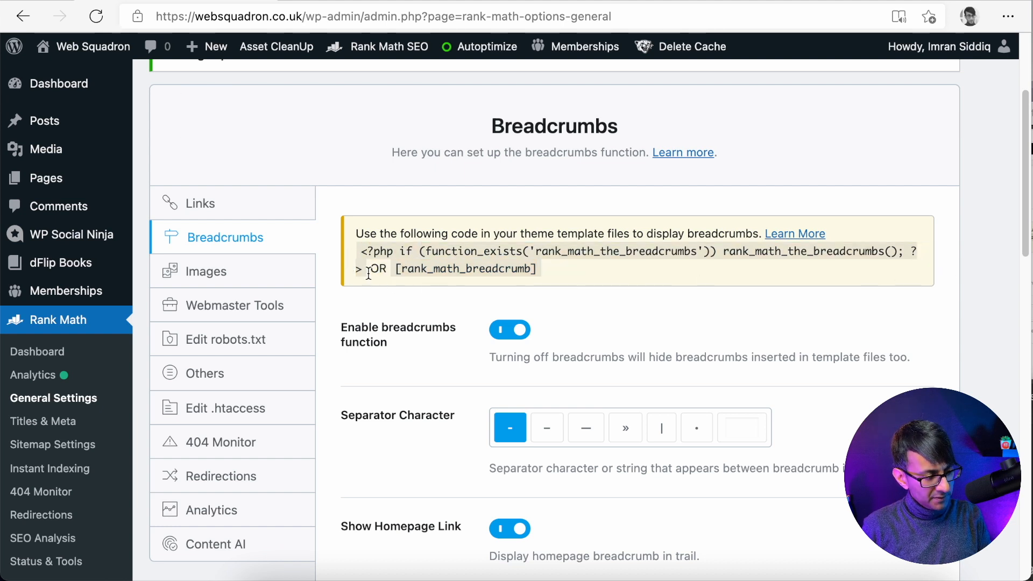
drag(365, 271, 360, 250)
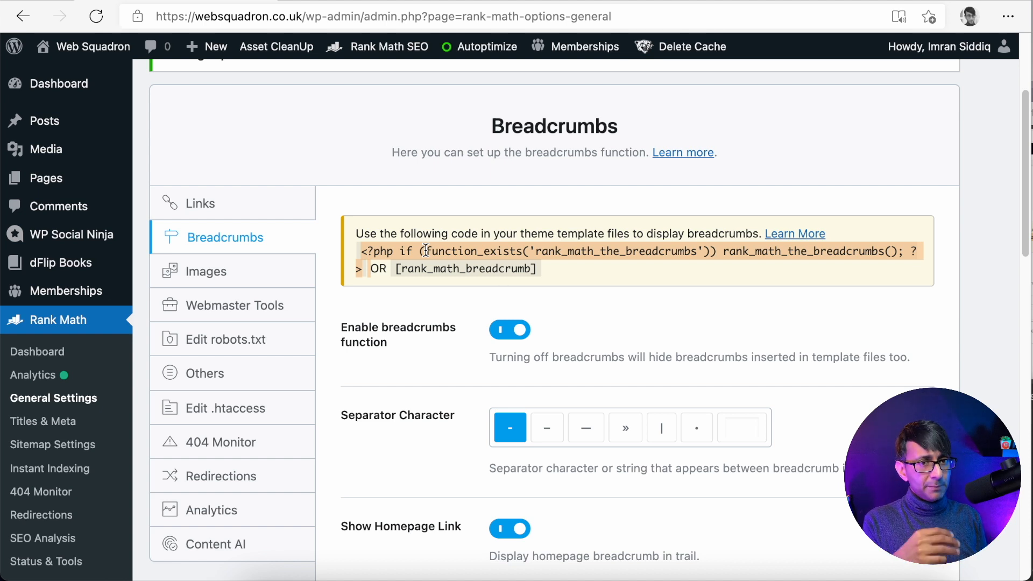
click(504, 330)
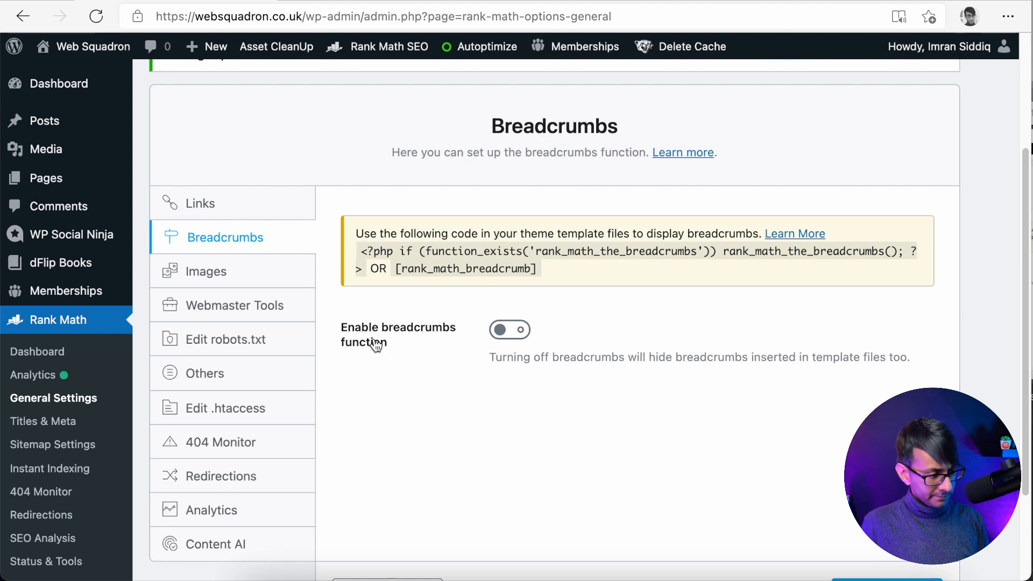
Open the Images settings and insert the File Name variable into the Alt attribute format
click(244, 276)
scroll(614, 334, down, 2)
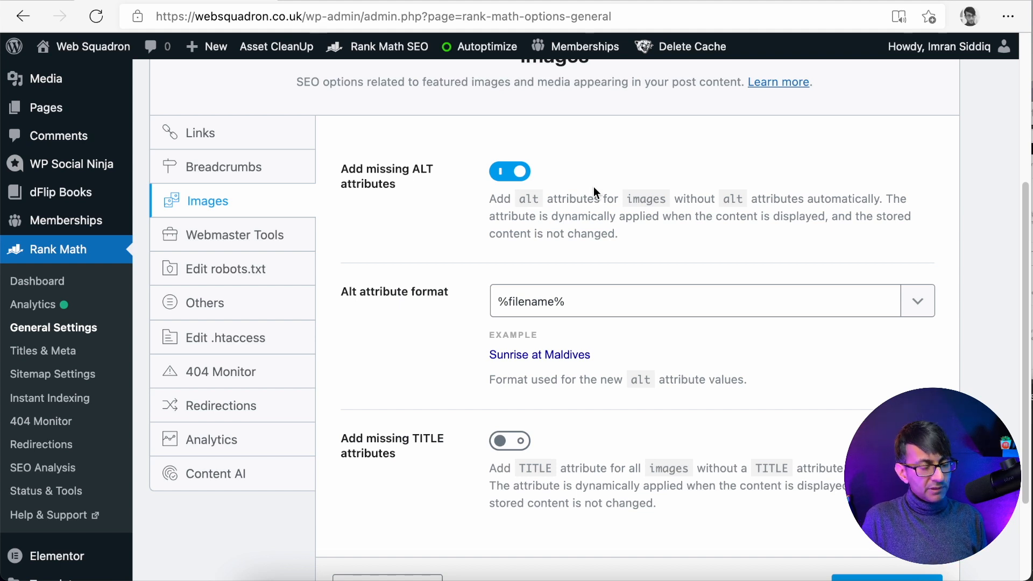
click(918, 301)
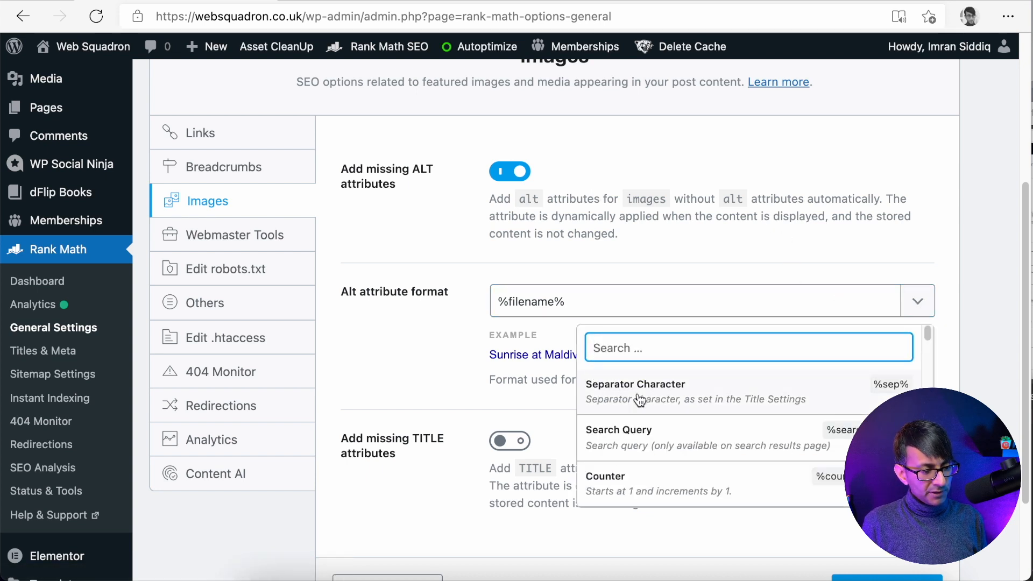
text(fil)
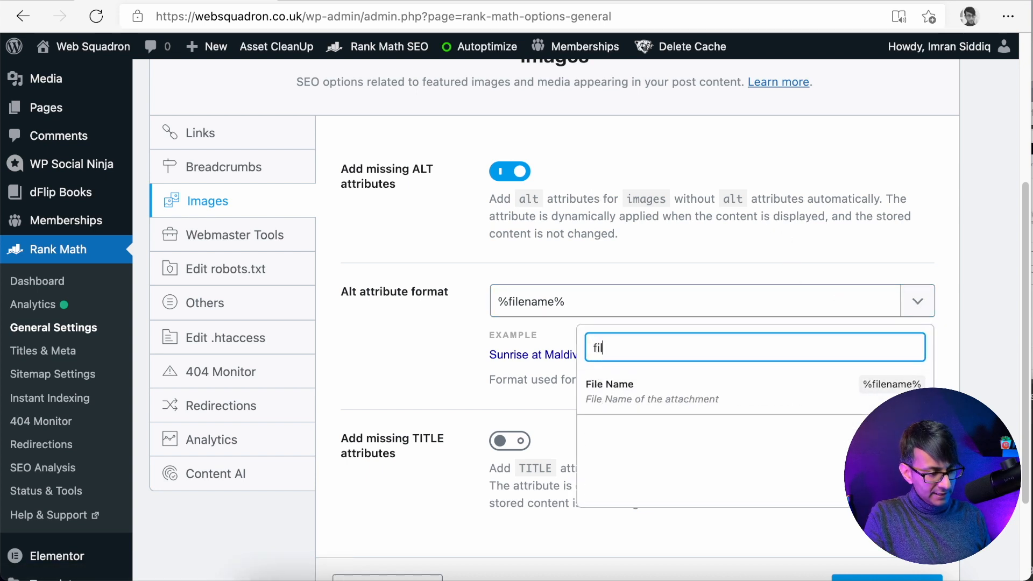
click(781, 404)
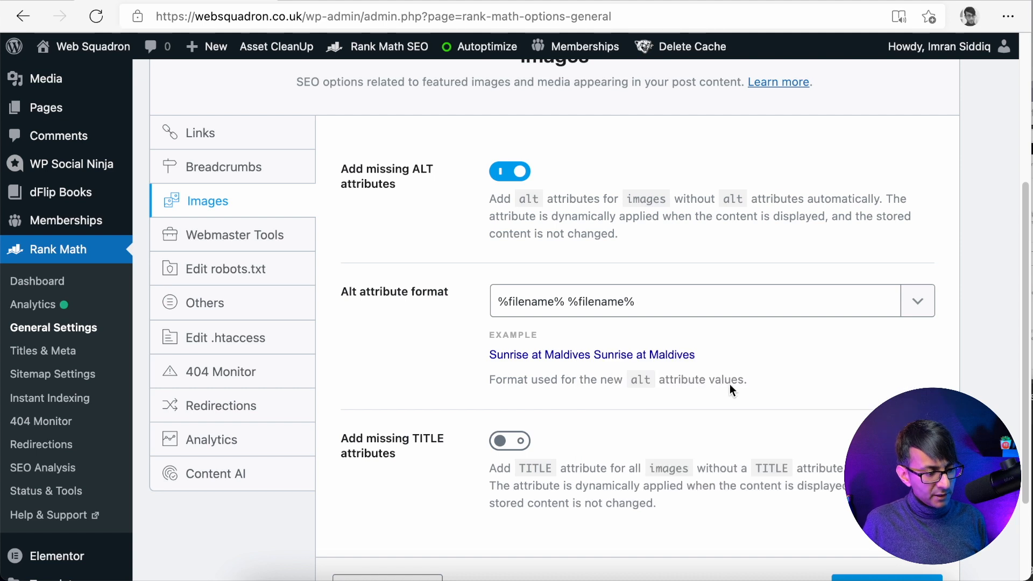
Remove the duplicate variable so the Alt attribute format is just %filename%, and check the Add missing TITLE attributes option
drag(569, 302, 484, 295)
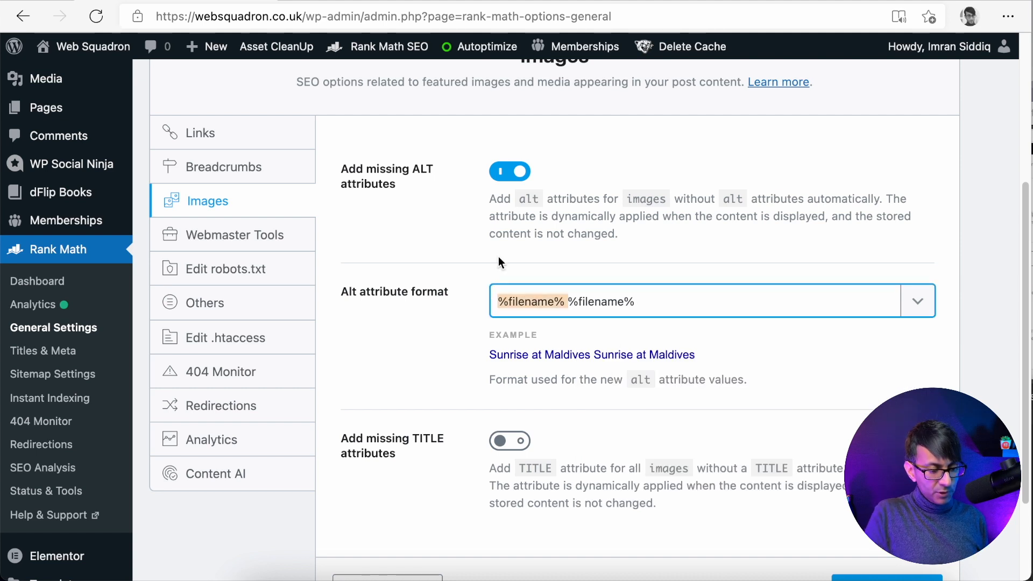
key(BackSpace)
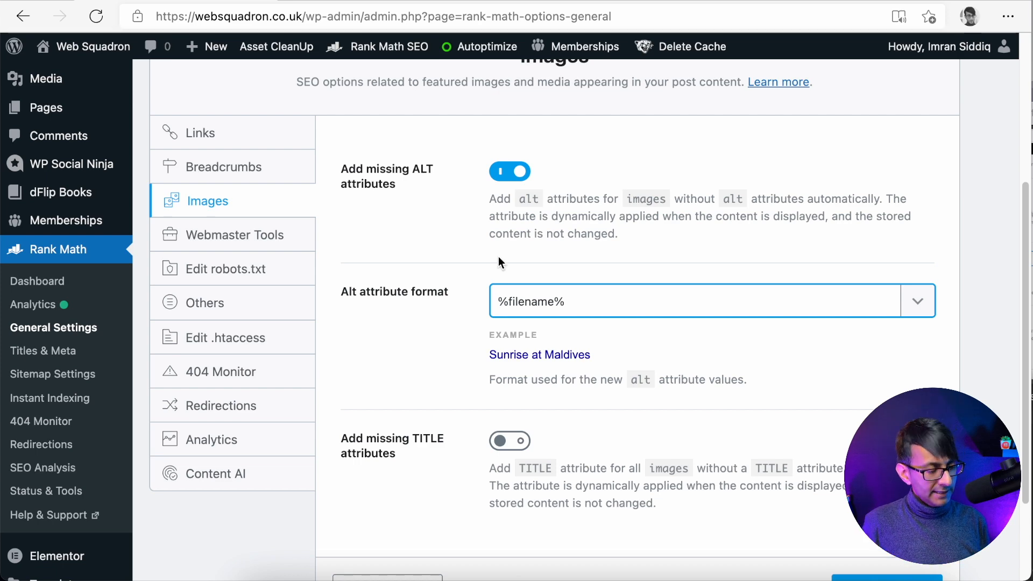
key(Return)
scroll(566, 438, down, 6)
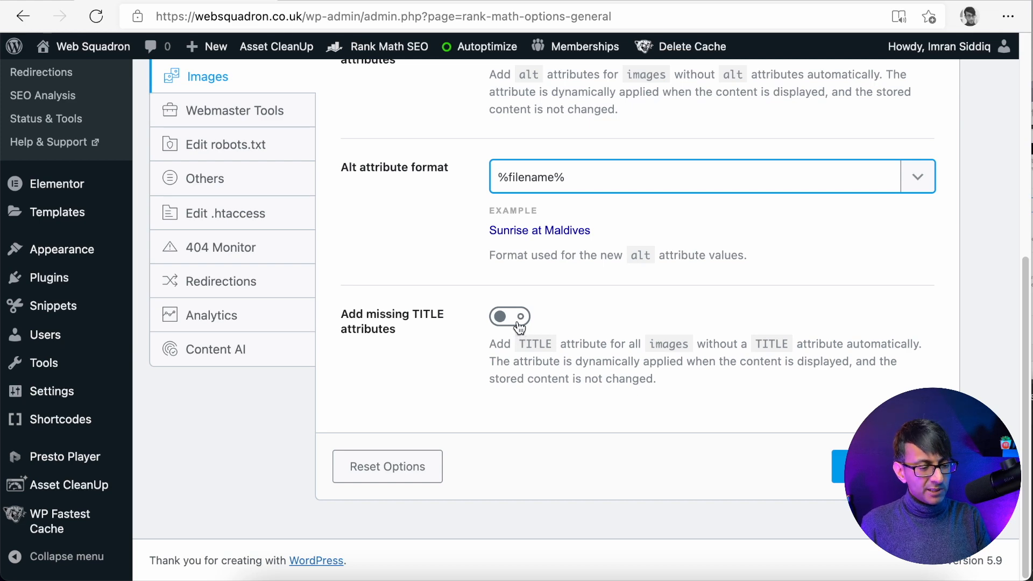
scroll(526, 302, up, 4)
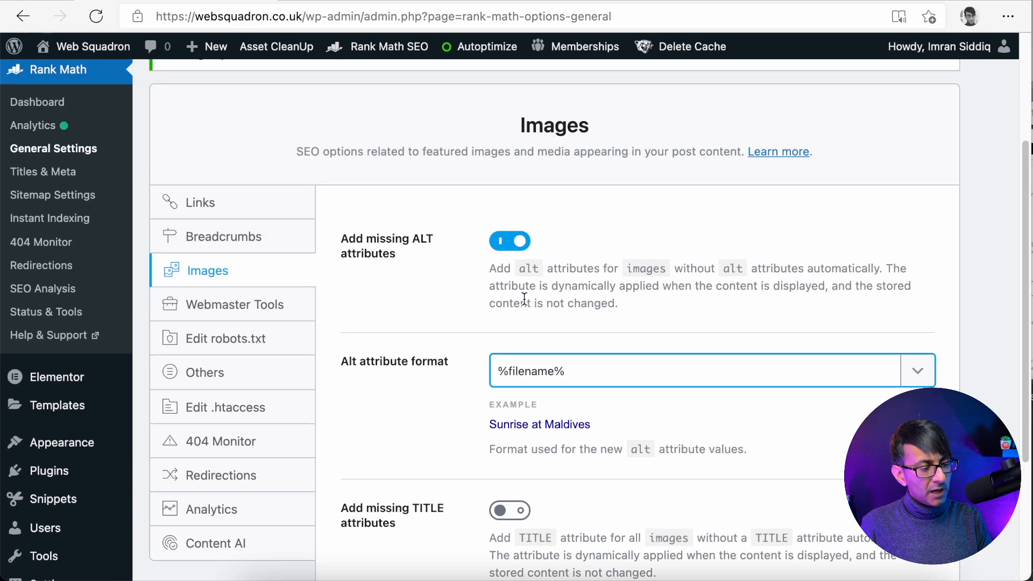
Open the Webmaster Tools settings, follow the Search Console Verification Page link and verify websquadron.co.uk using the HTML tag method
click(245, 303)
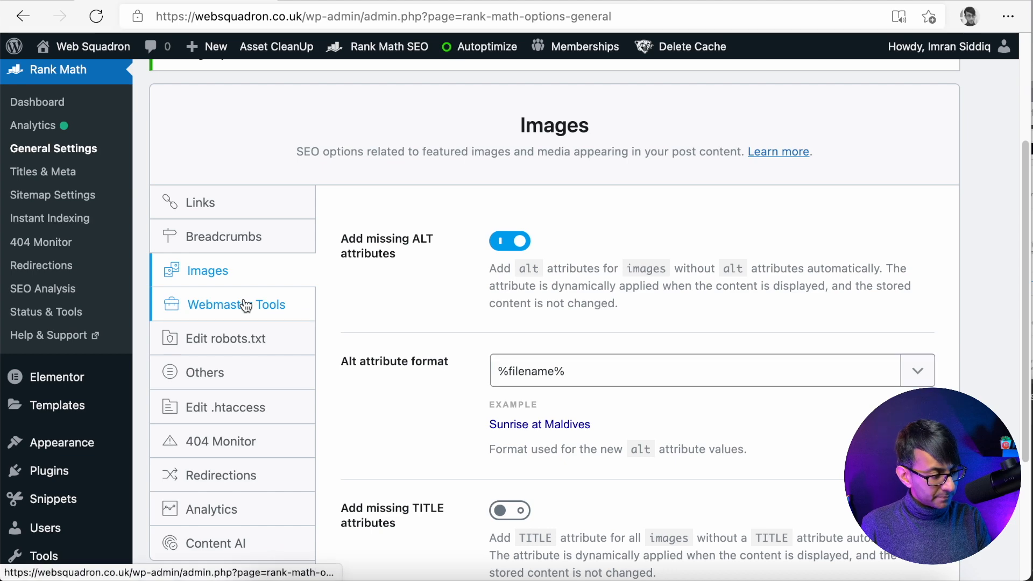
scroll(643, 333, down, 1)
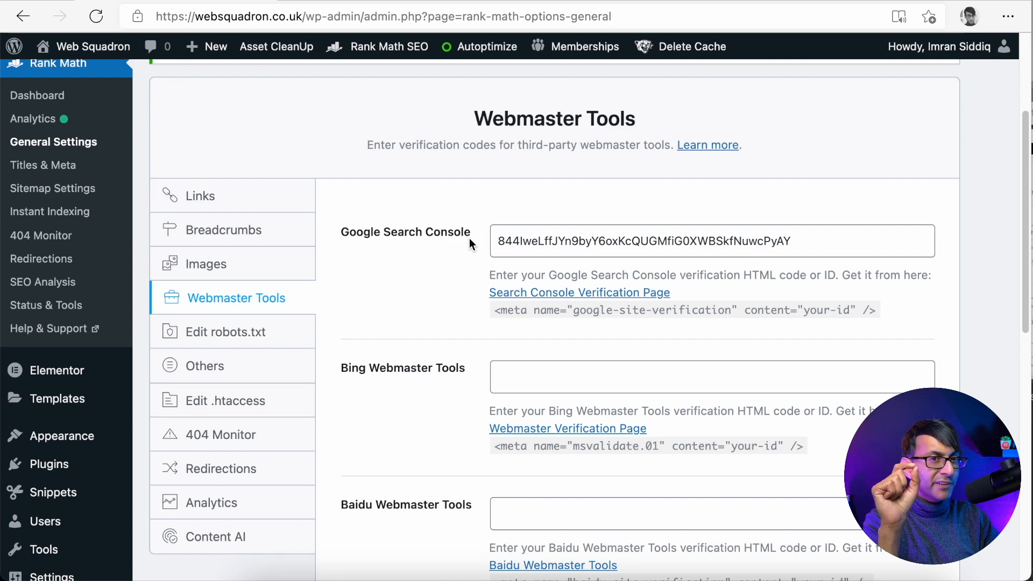
click(583, 294)
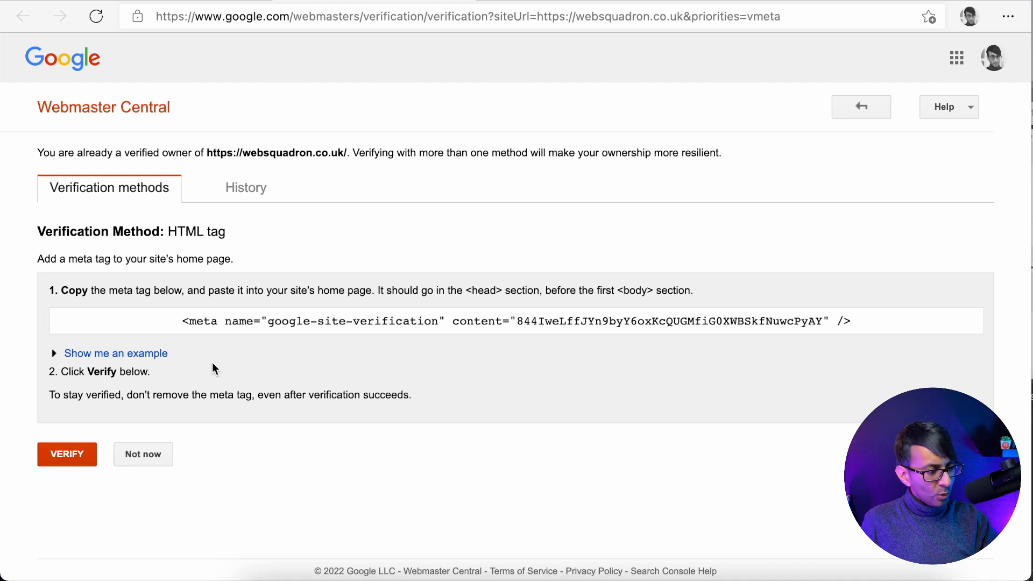
click(71, 458)
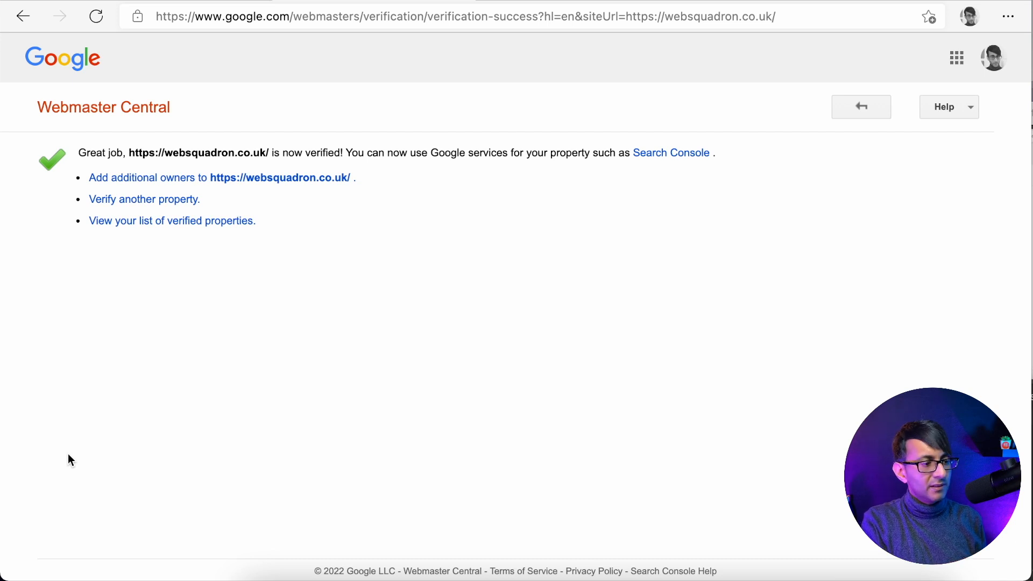
Go back to Google's verification methods, copy the HTML verification tag and paste it over the code in Rank Math's Google Search Console field
click(23, 16)
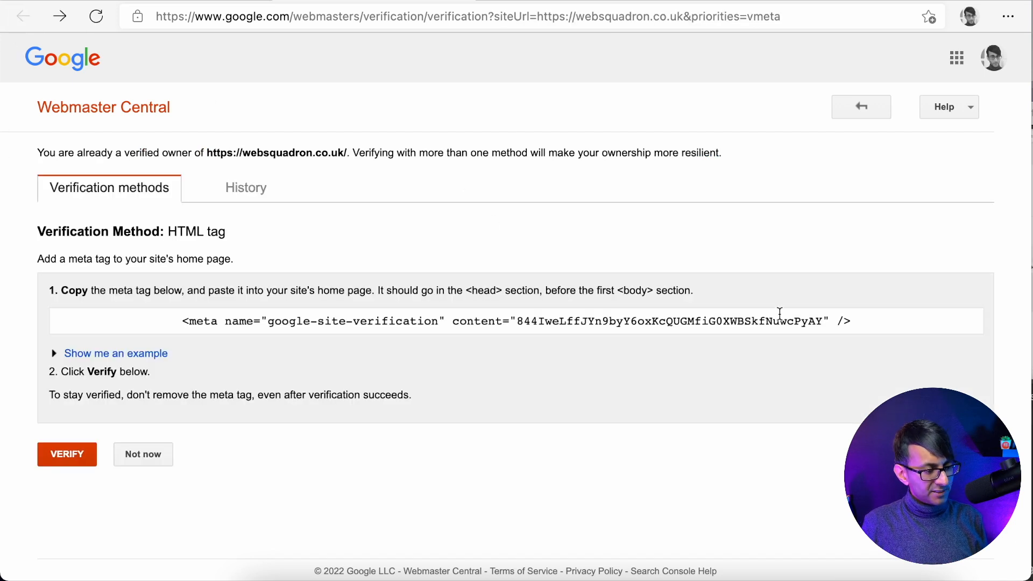
click(872, 321)
drag(350, 308, 245, 308)
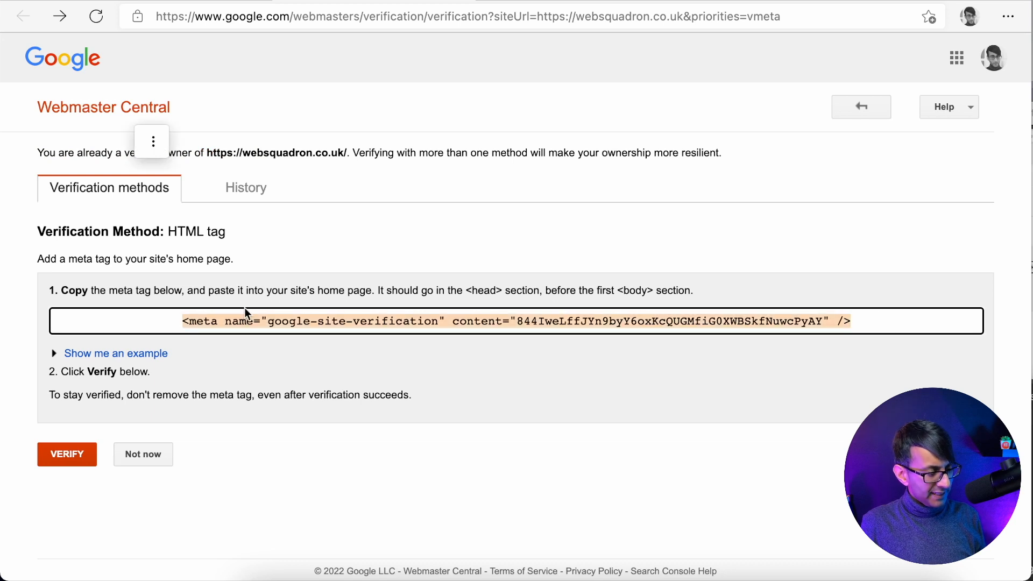
key(super+c)
click(189, 1)
drag(816, 239, 461, 219)
key(super+v)
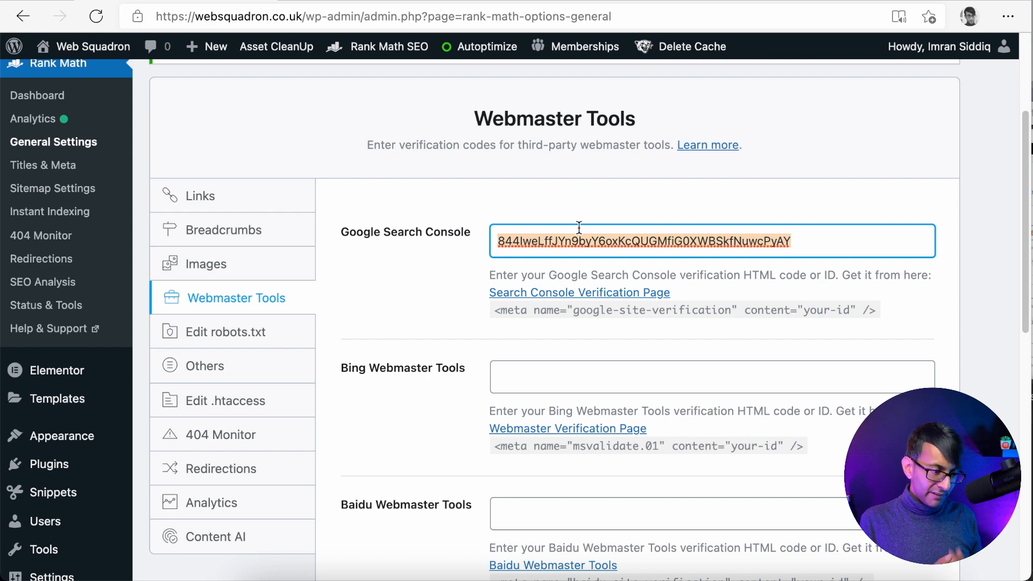
Run the site verification again in Google Webmaster Central, and return to Rank Math's Bing Webmaster Tools field
click(369, 1)
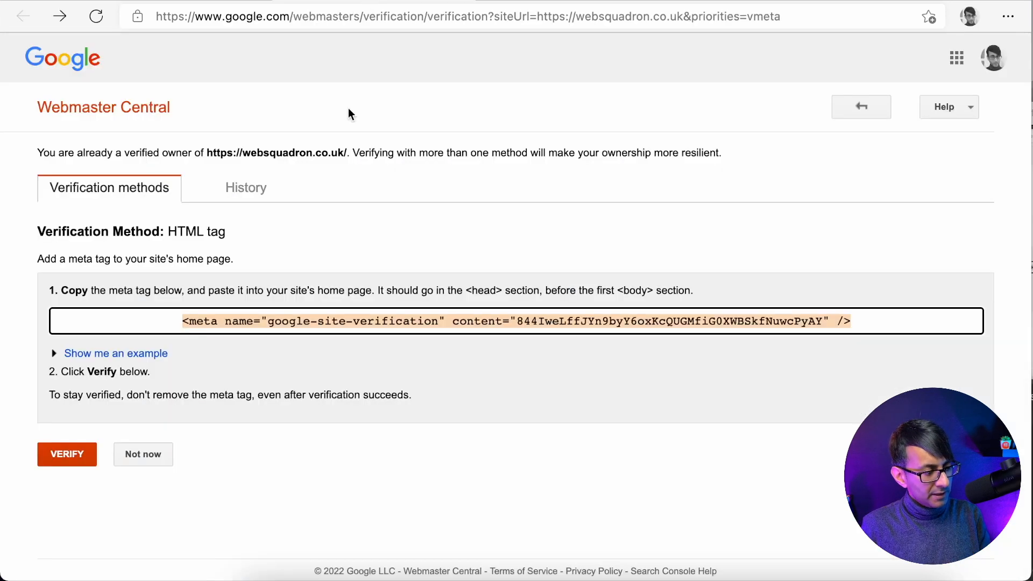
click(70, 455)
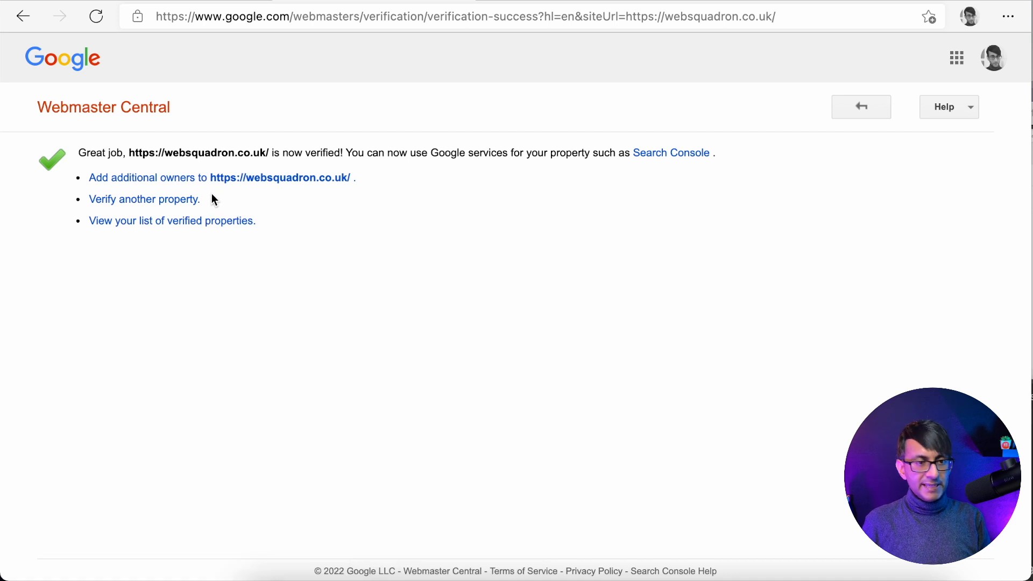
key(ctrl+shift+Tab)
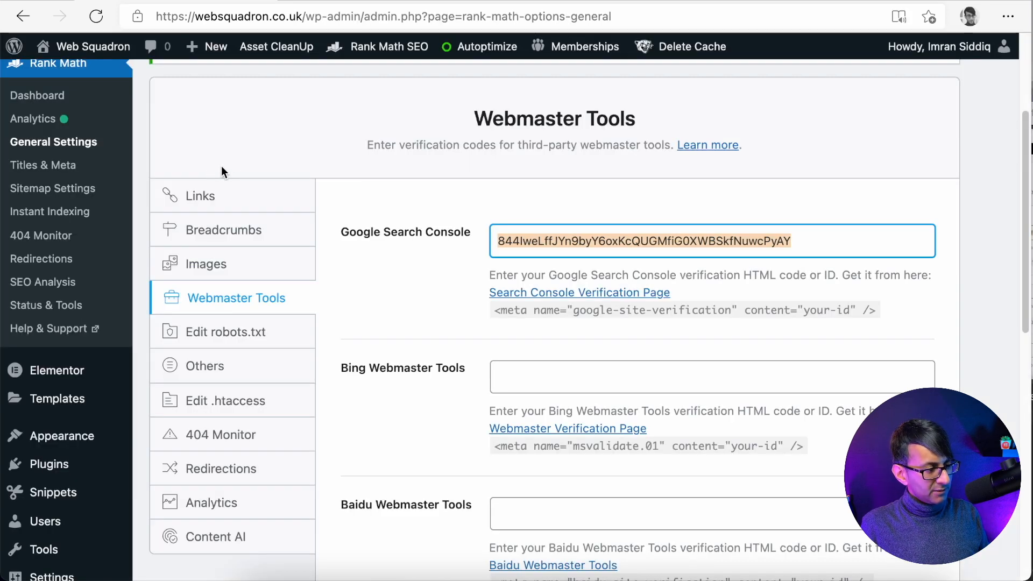
scroll(526, 393, down, 1)
click(545, 364)
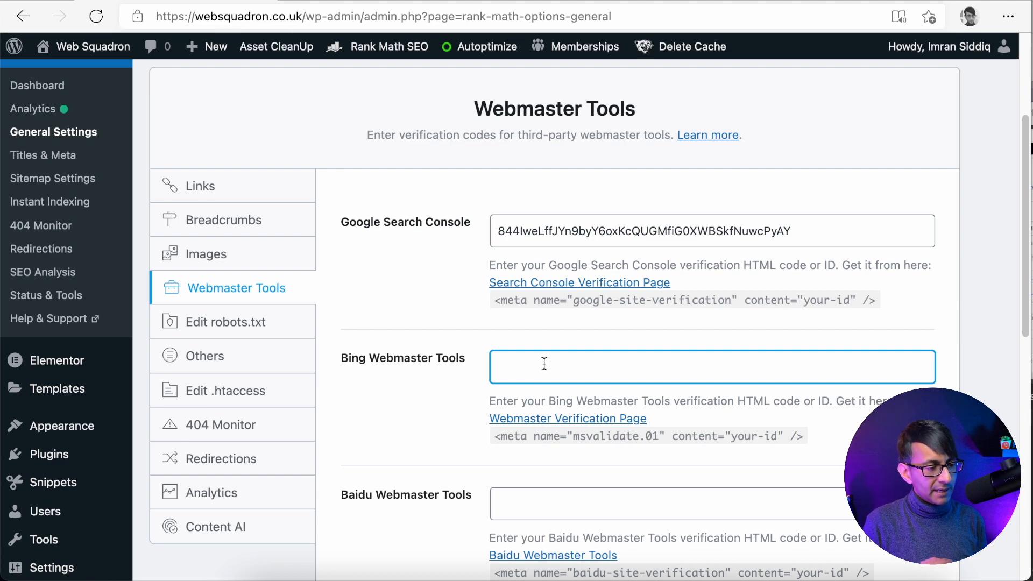
click(547, 1)
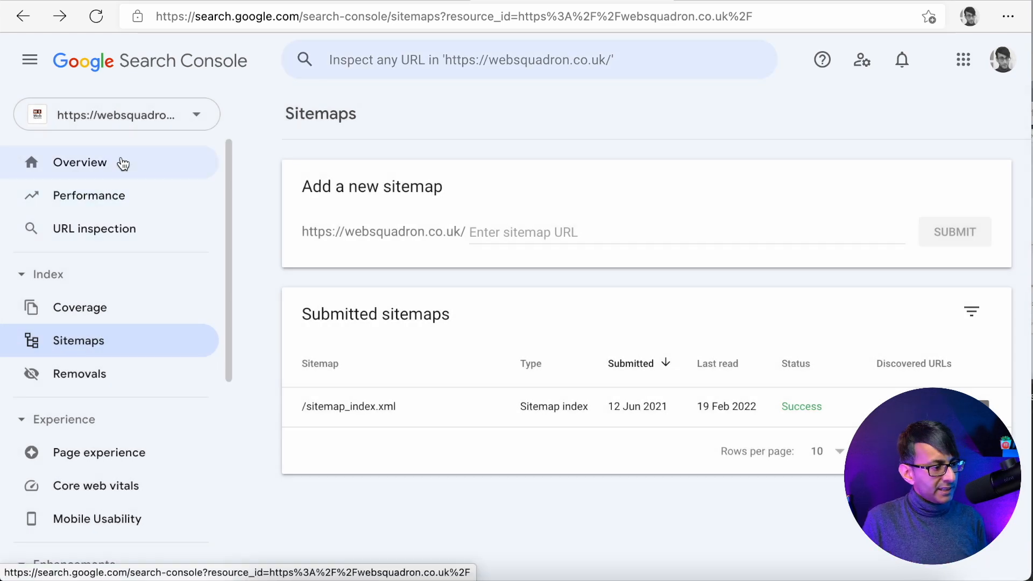
click(117, 232)
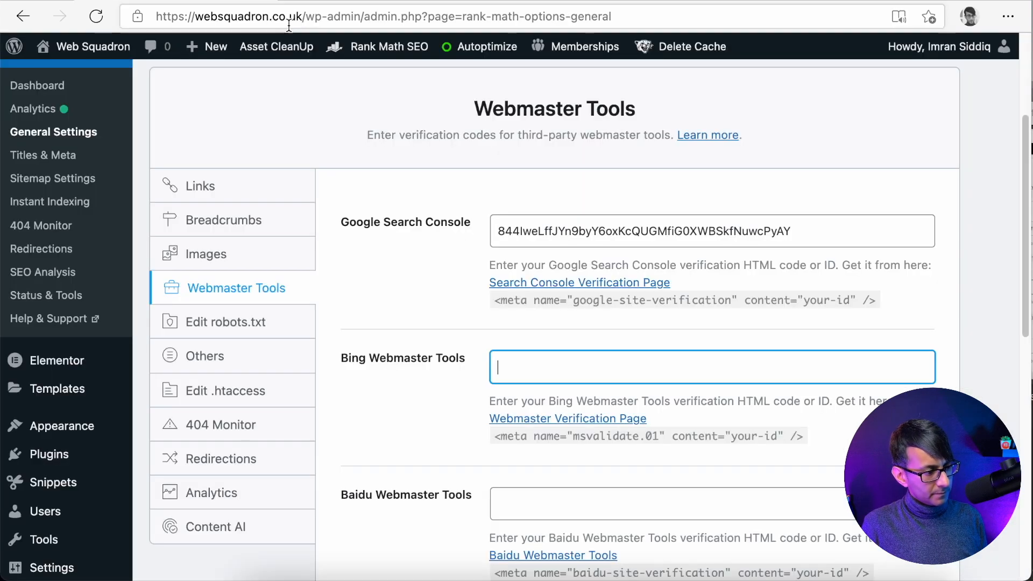
click(304, 17)
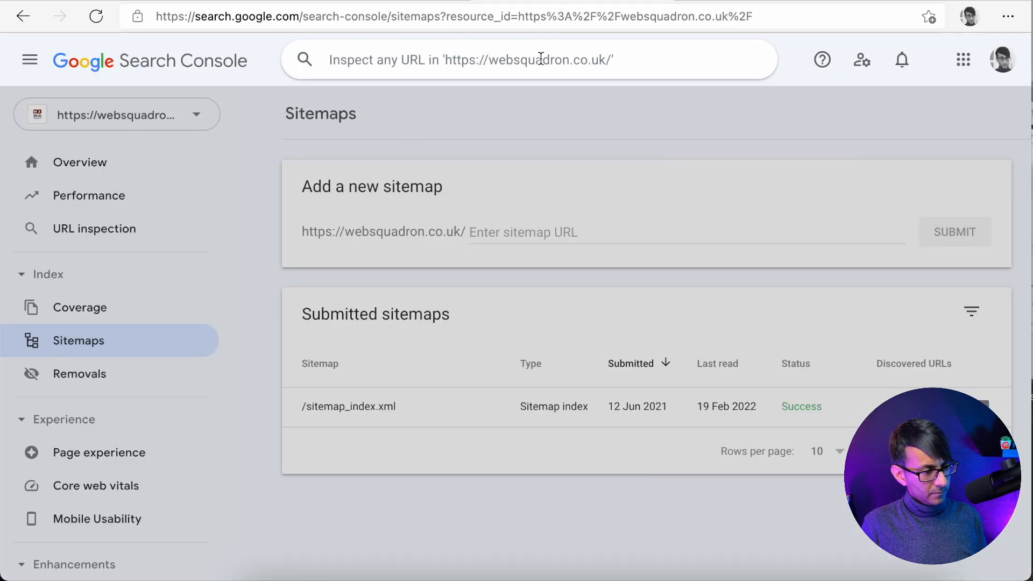
click(539, 58)
key(ctrl+v)
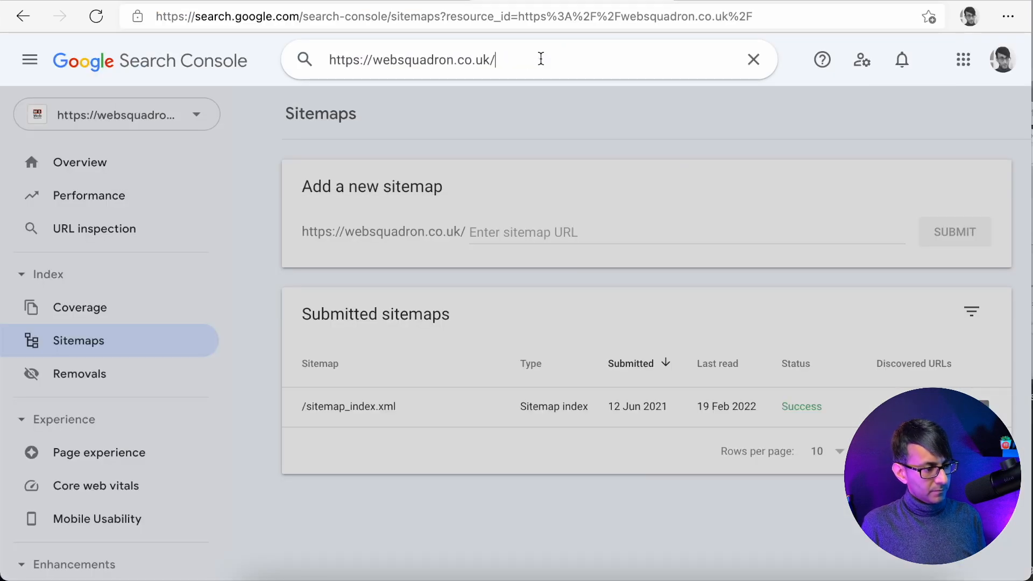
key(Return)
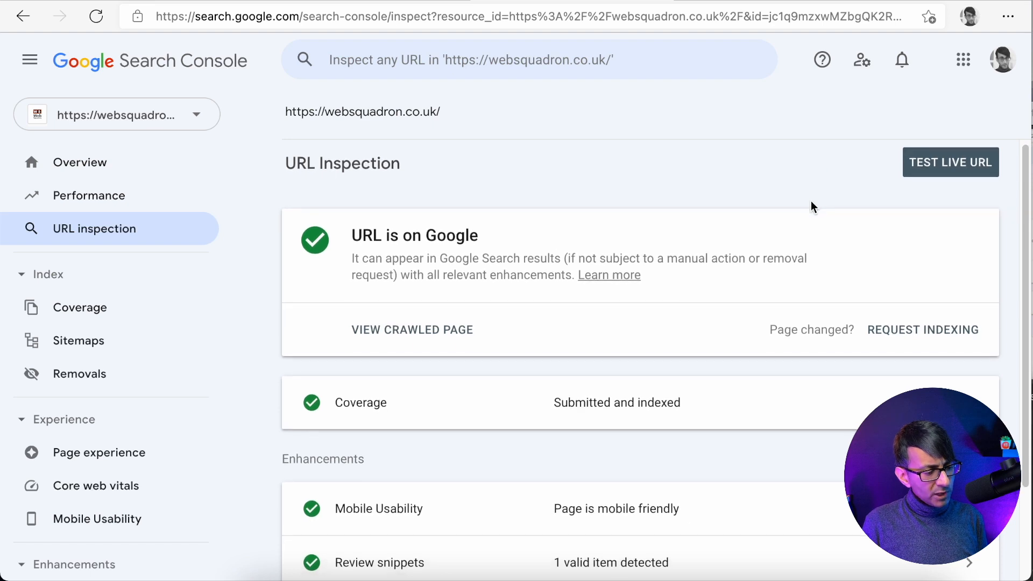
scroll(805, 215, down, 2)
scroll(914, 256, up, 1)
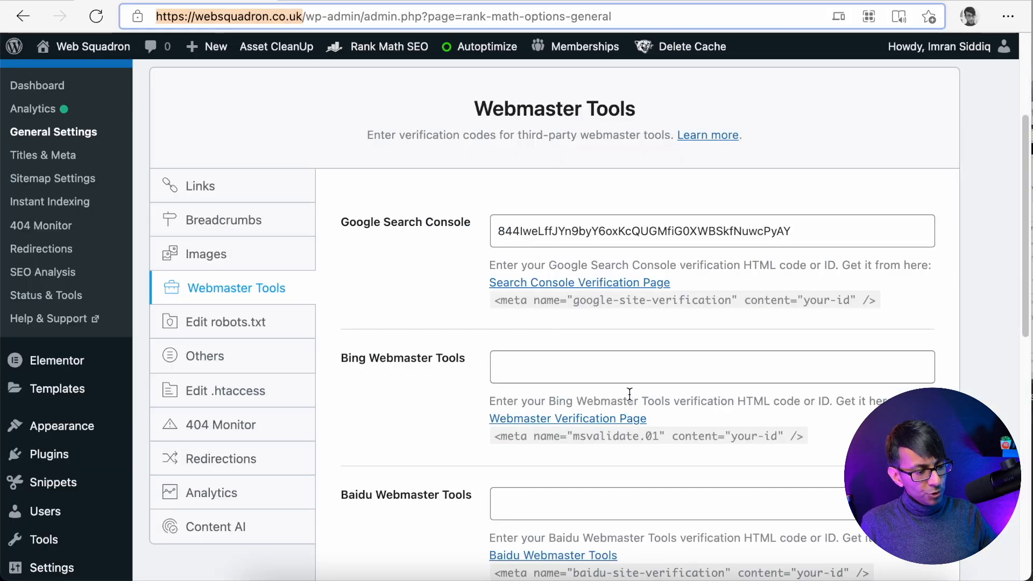
From Rank Math's Bing Webmaster Tools setting, open the Webmaster Verification Page and sign in to Bing Webmaster Tools with Google
click(648, 370)
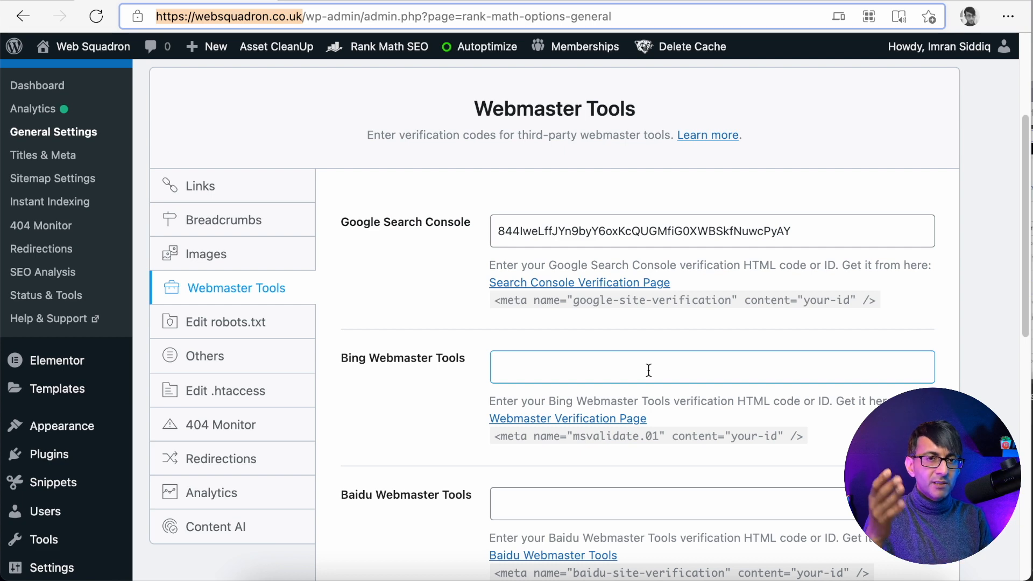
click(597, 423)
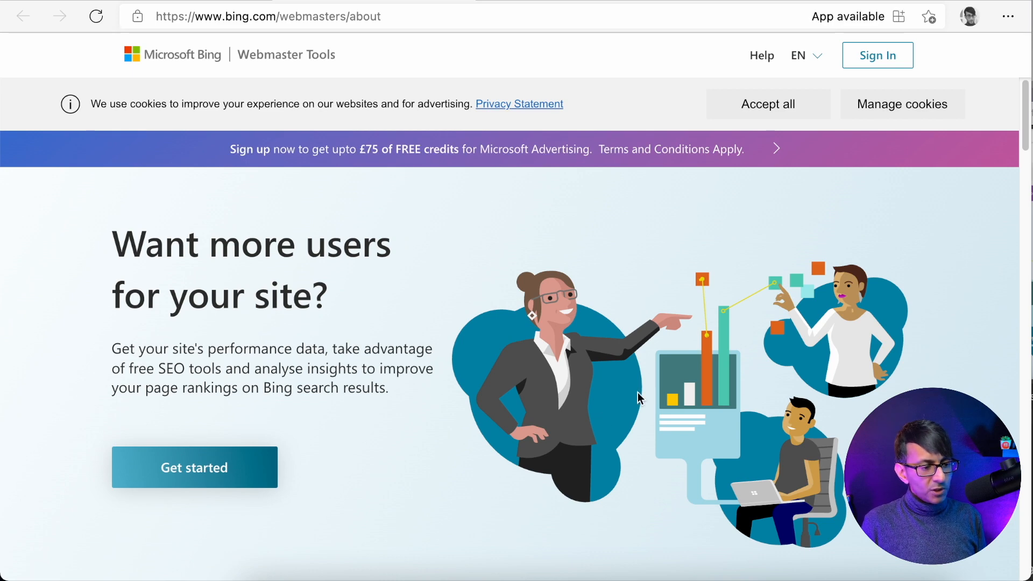
click(225, 466)
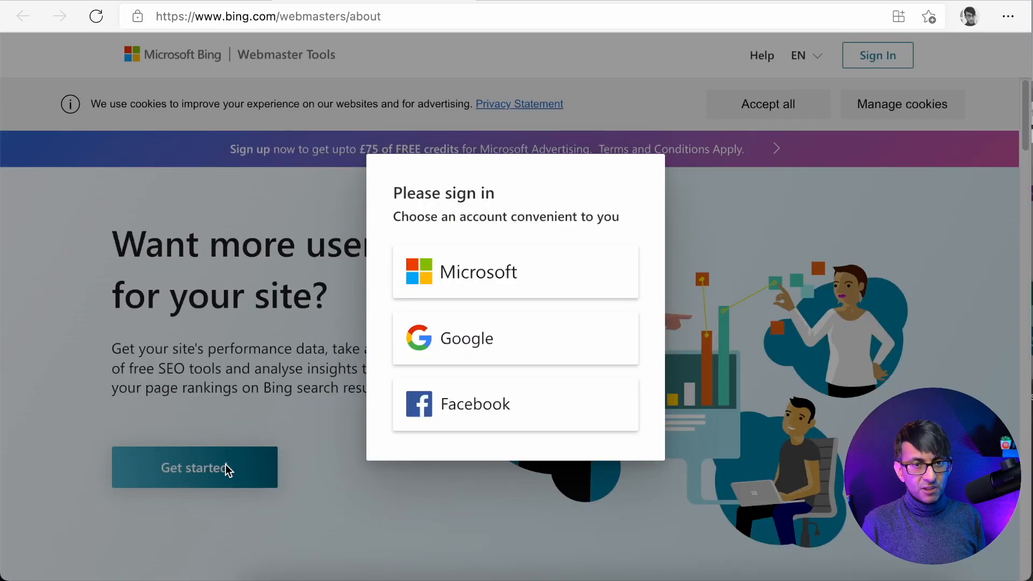
click(521, 351)
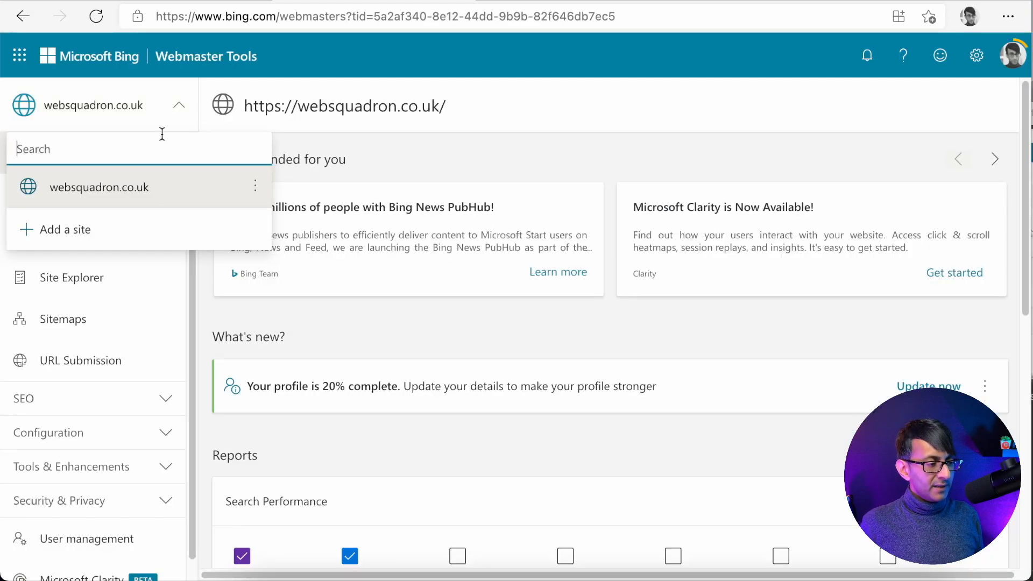
Start adding a site in Bing Webmaster Tools by importing from Google Search Console, and authorise access with the Google account
click(146, 230)
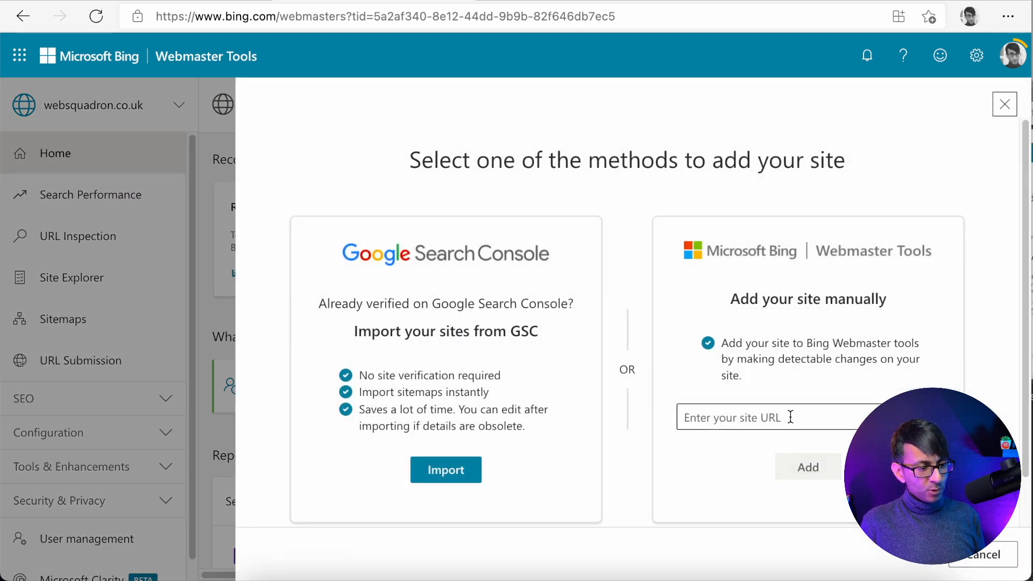
click(453, 478)
click(997, 560)
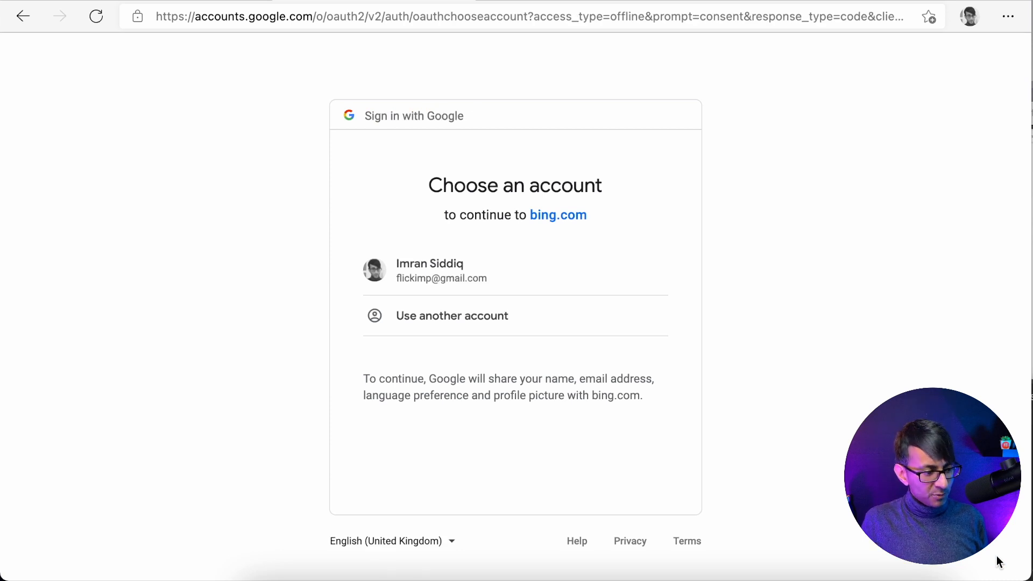
click(584, 277)
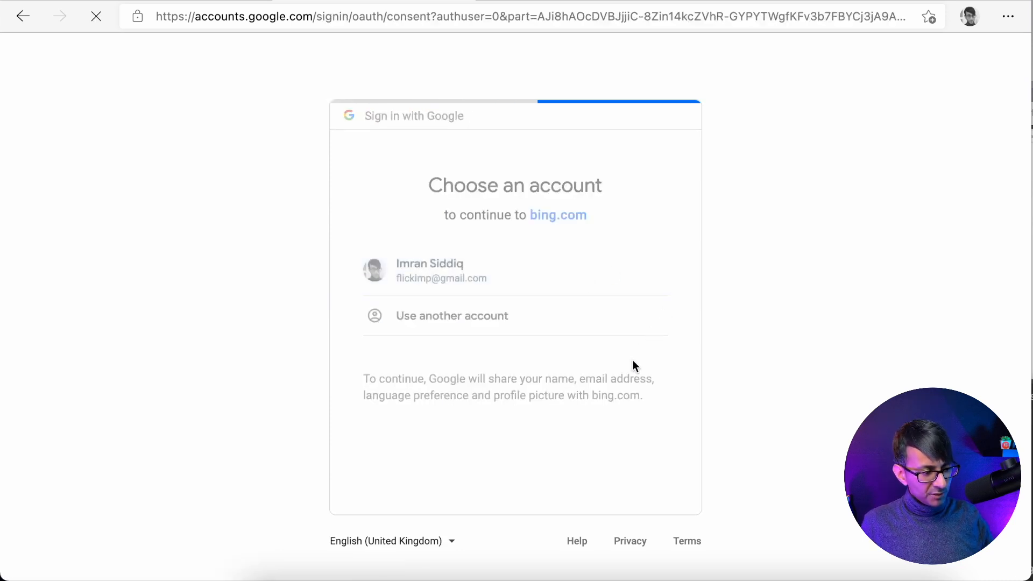
click(585, 491)
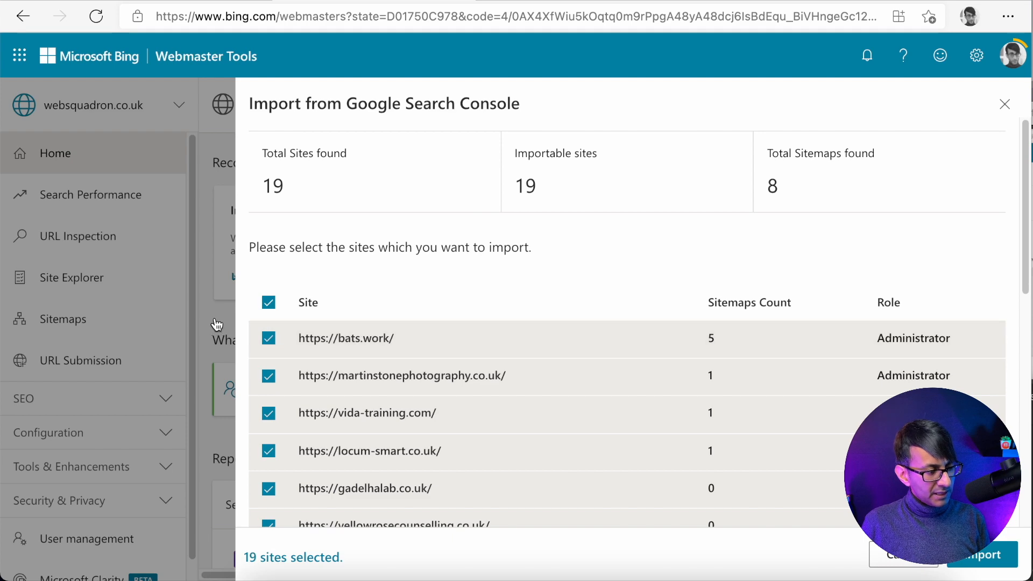
Deselect all the importable sites, look through the list and cancel the Google Search Console import
click(268, 302)
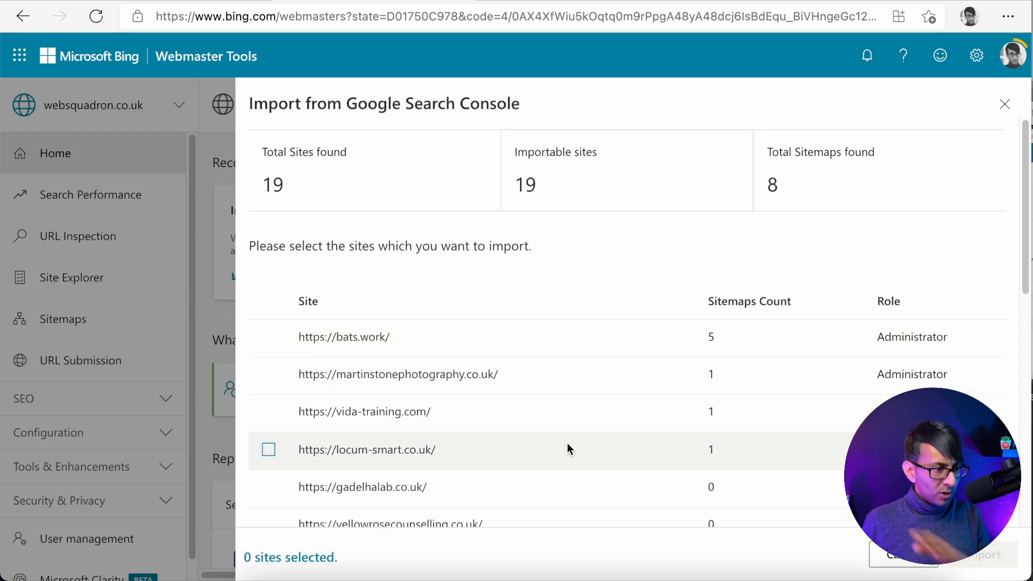
scroll(568, 445, down, 5)
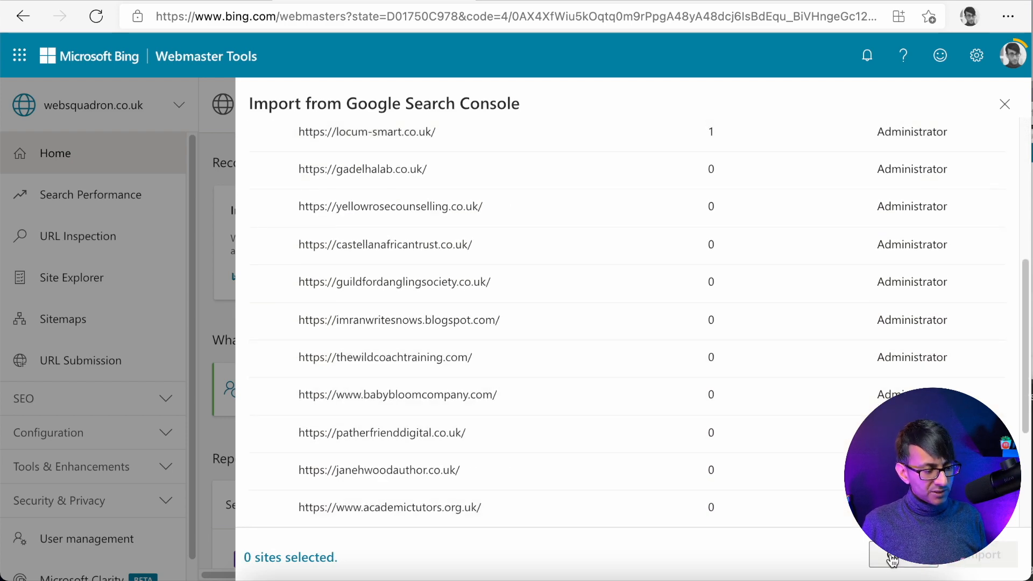
click(894, 560)
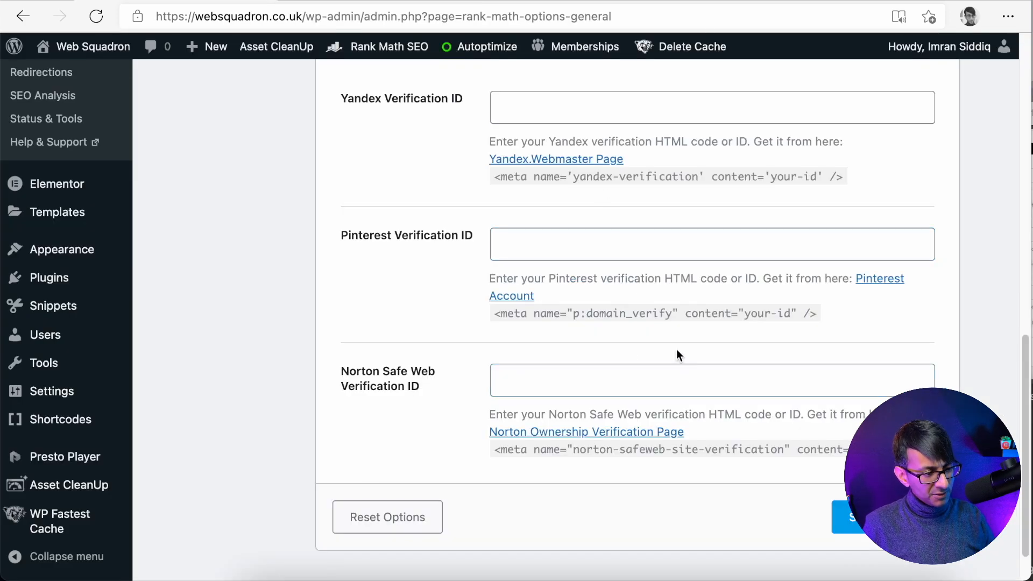
Return to Rank Math's General Settings and save the Webmaster Tools changes
click(887, 517)
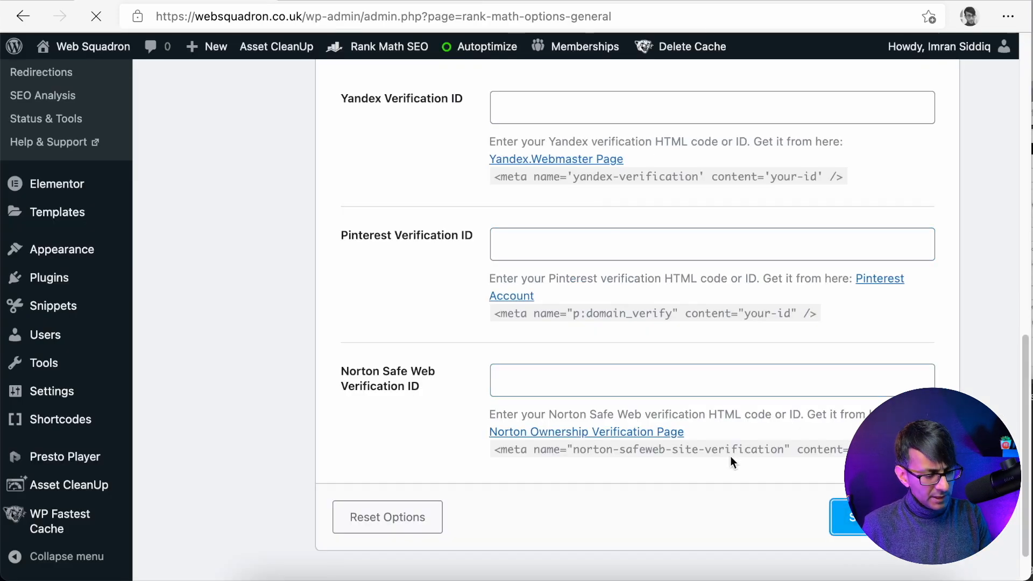
scroll(288, 386, down, 3)
scroll(288, 386, down, 6)
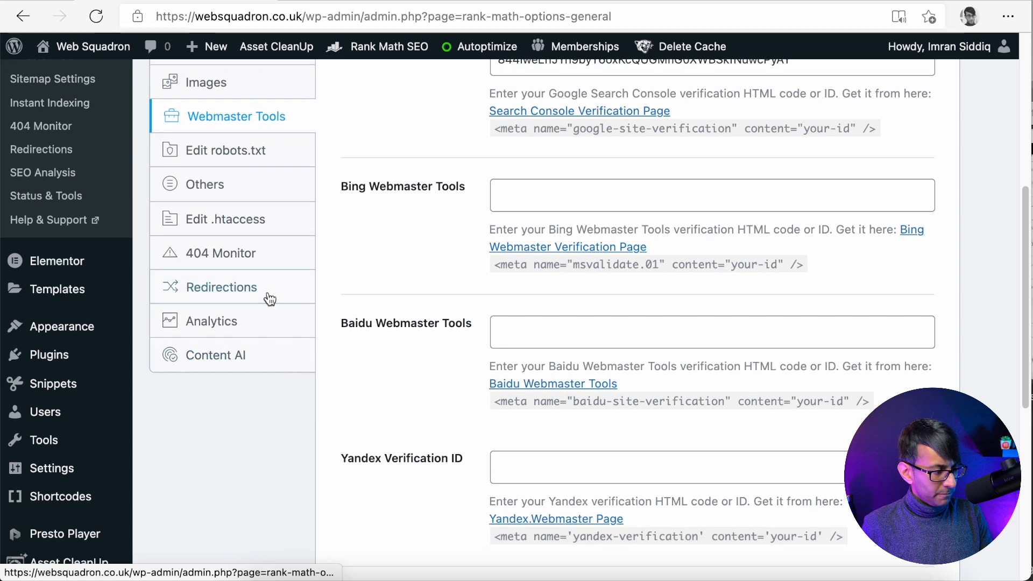
scroll(238, 241, up, 2)
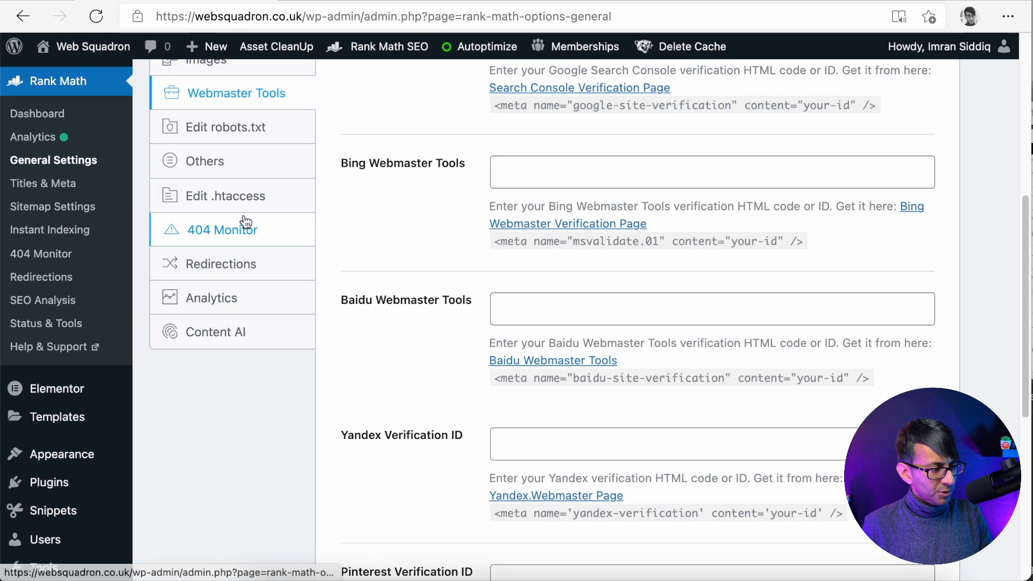
Review Rank Math's Edit robots.txt, Others, Edit .htaccess and 404 Monitor settings
click(261, 135)
scroll(700, 396, up, 1)
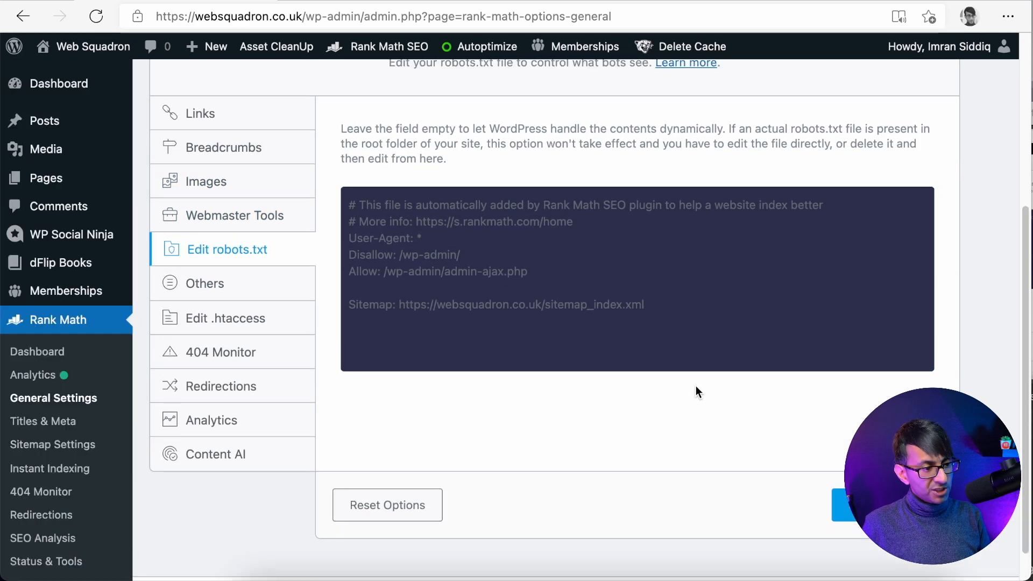
click(253, 285)
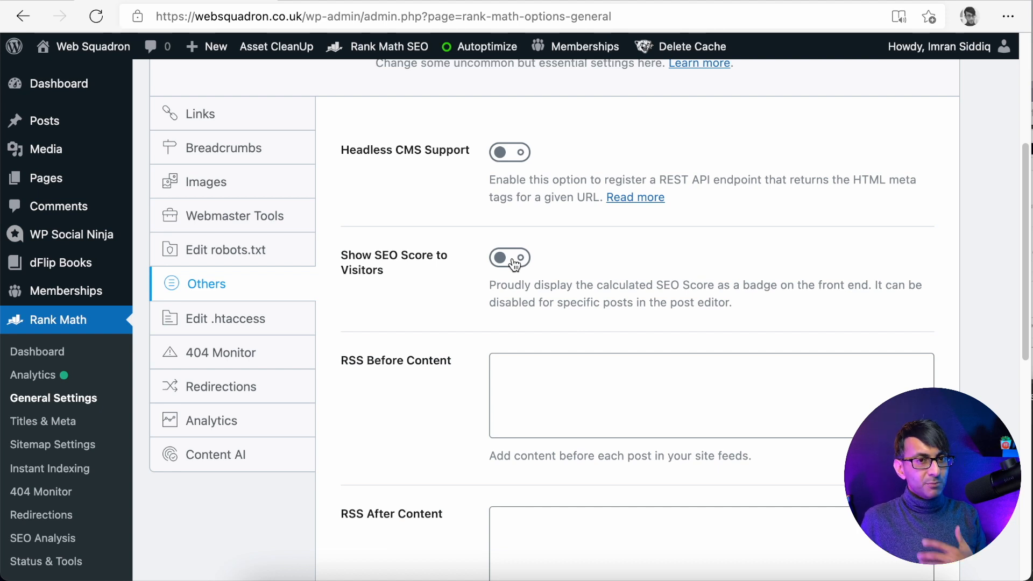
click(232, 326)
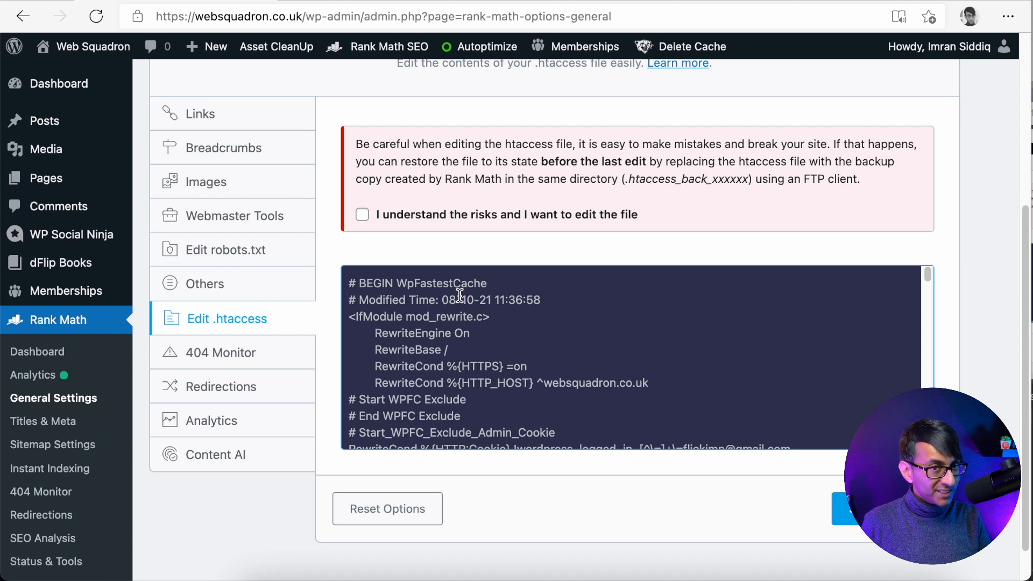
click(222, 353)
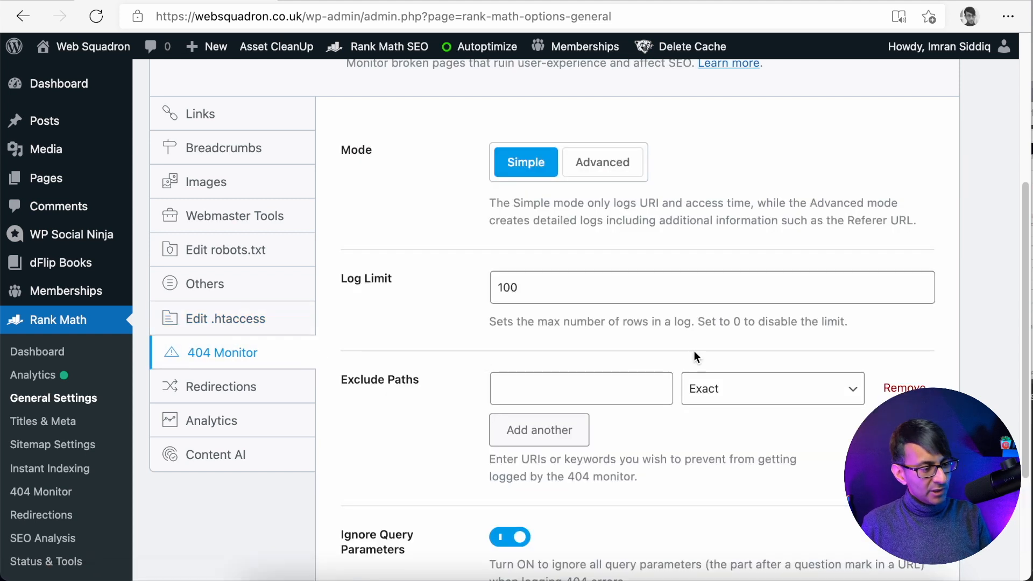
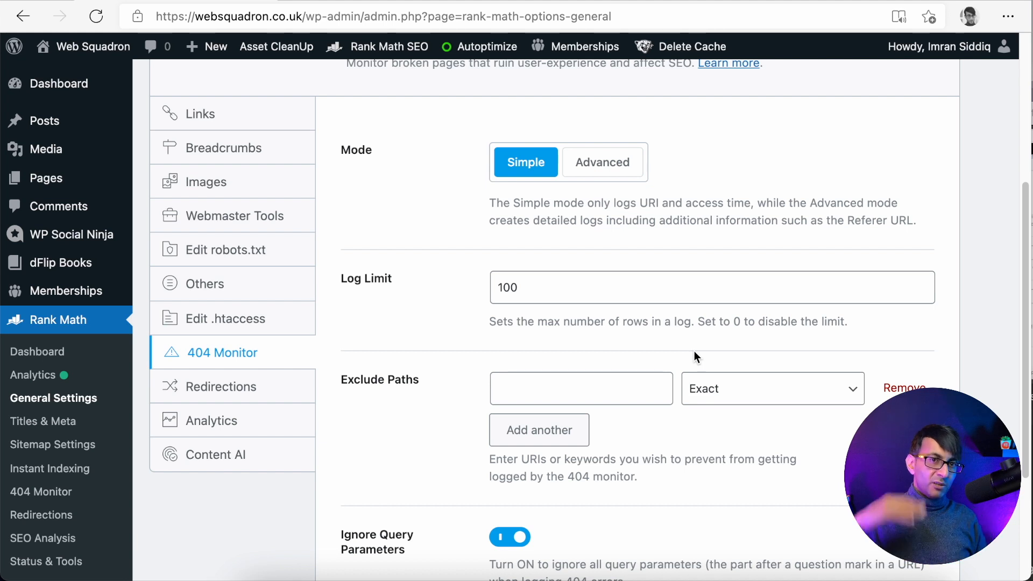
In the Redirections settings, try Custom Redirection as the Fallback Behavior, and set it back to Redirect to Homepage
click(260, 398)
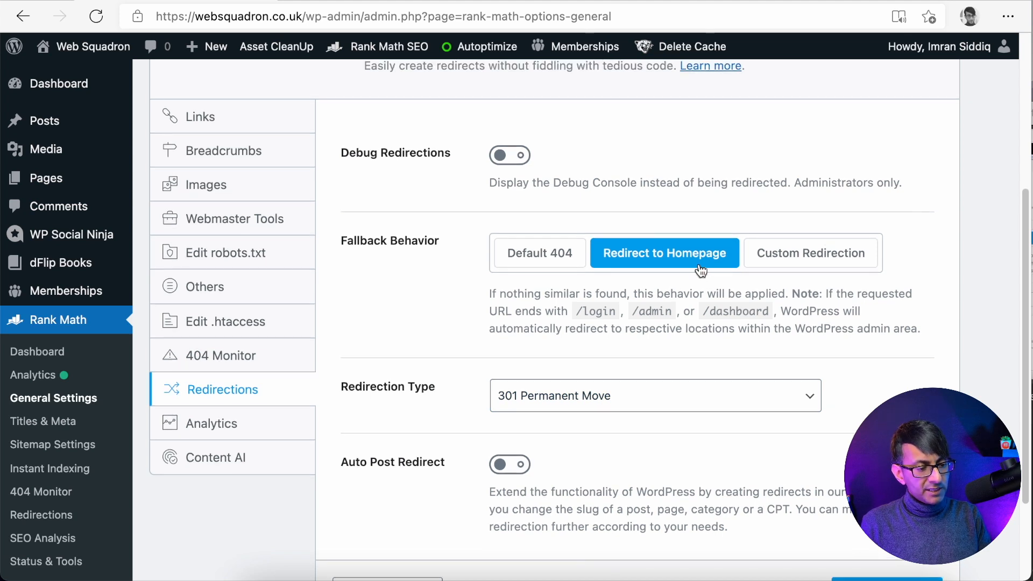
click(776, 261)
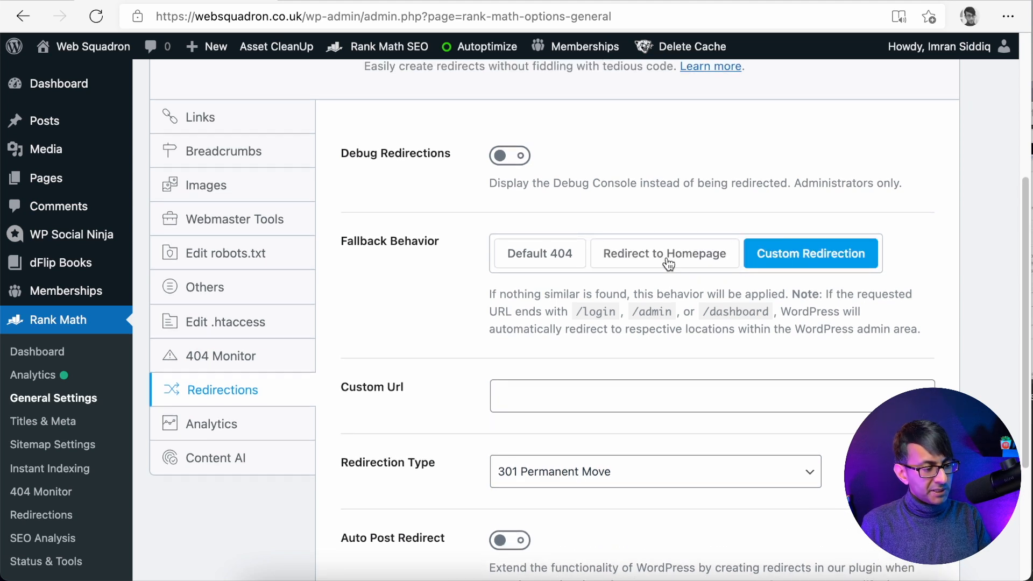
click(668, 264)
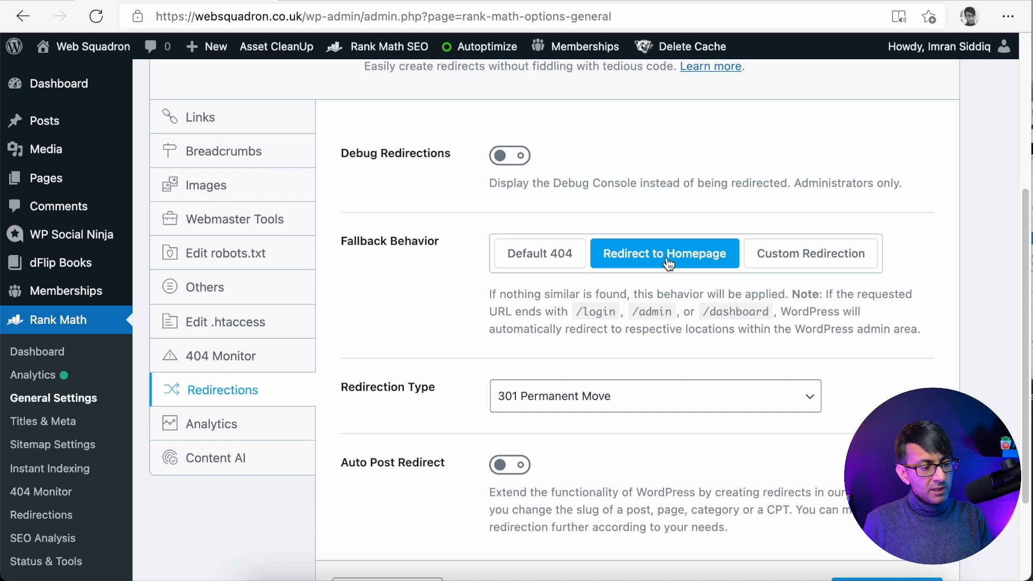
scroll(619, 350, down, 1)
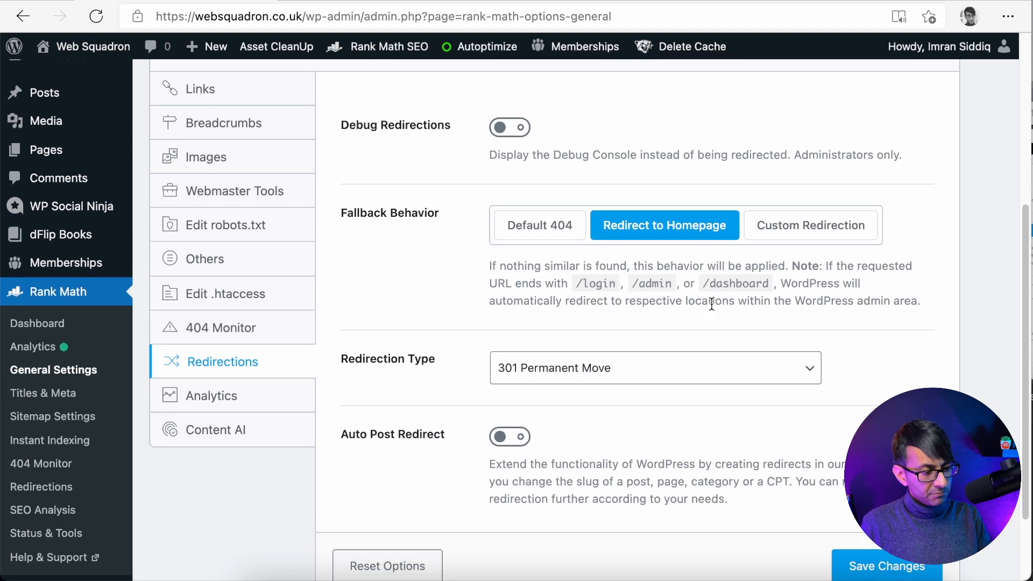
Review the Analytics connection settings and the Content AI default country and post types
click(237, 387)
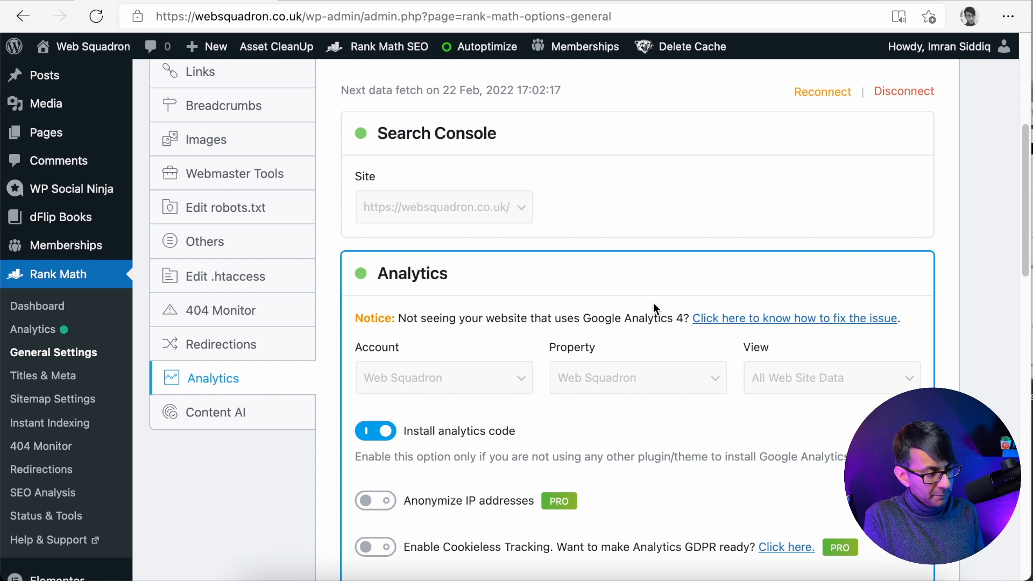
click(253, 426)
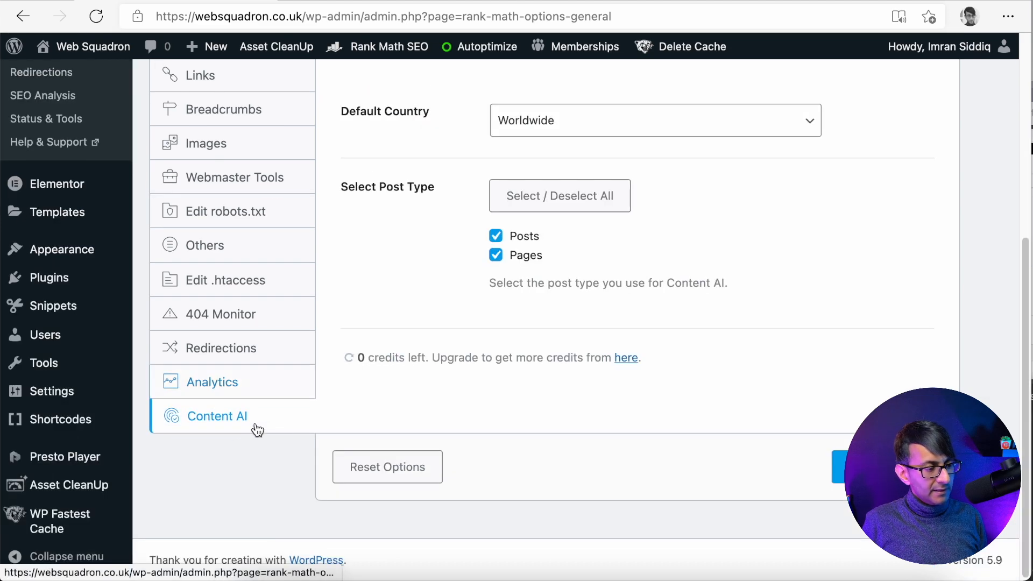
scroll(749, 288, up, 1)
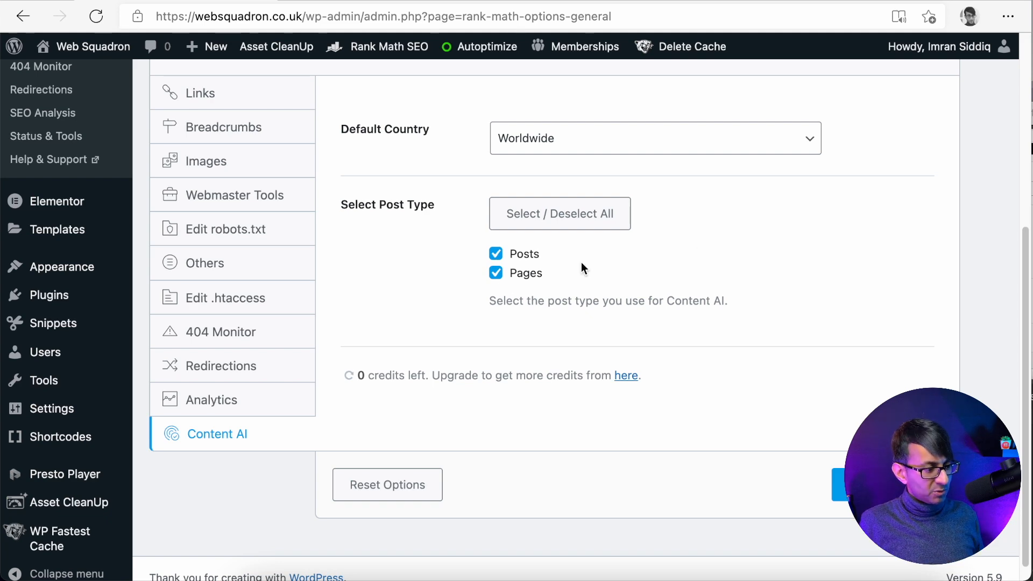
Open Rank Math's Titles & Meta and examine the Global Meta settings from Robots Meta down to Separator Character
scroll(53, 248, up, 5)
scroll(54, 249, up, 2)
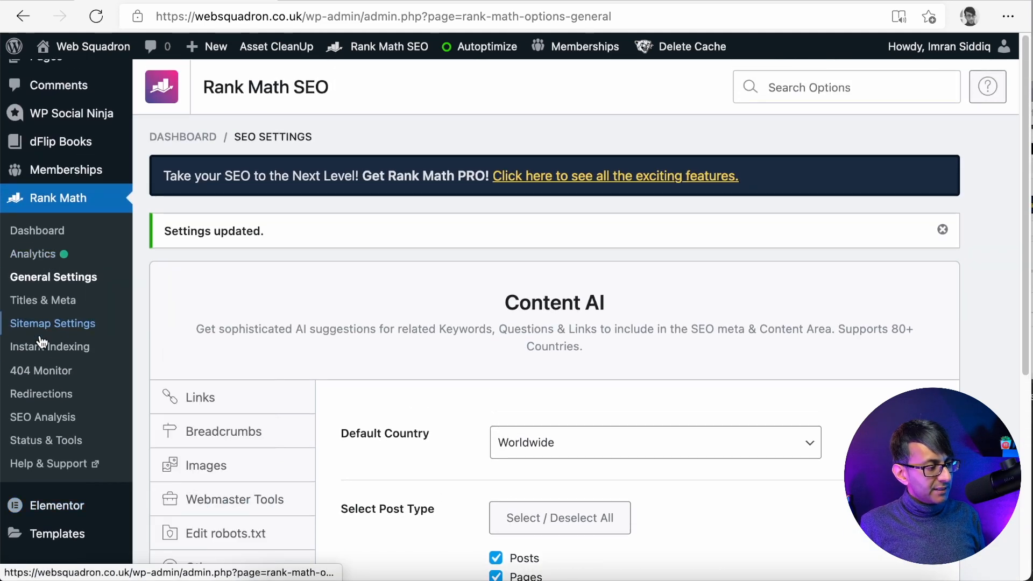
click(67, 311)
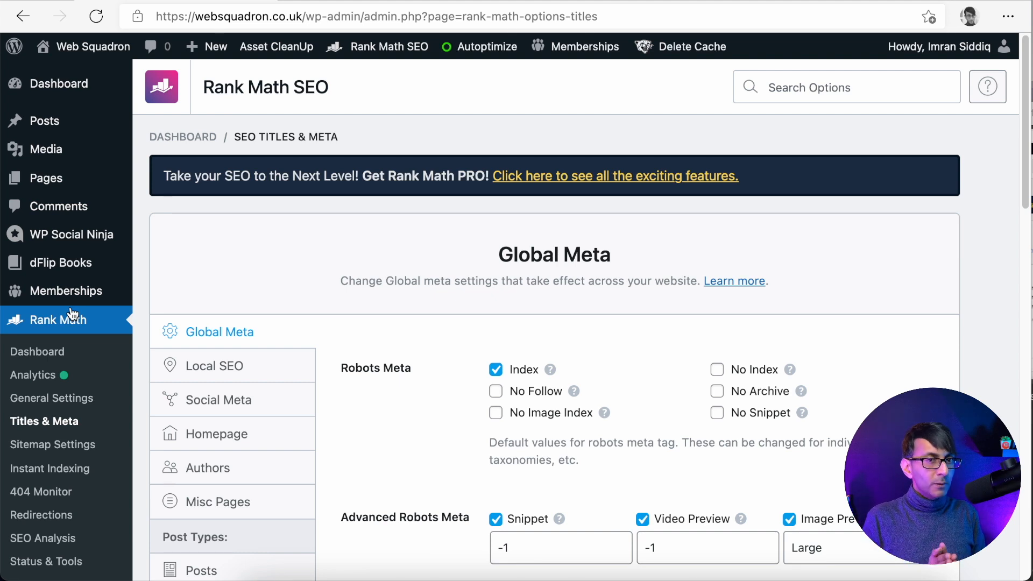
scroll(269, 253, down, 5)
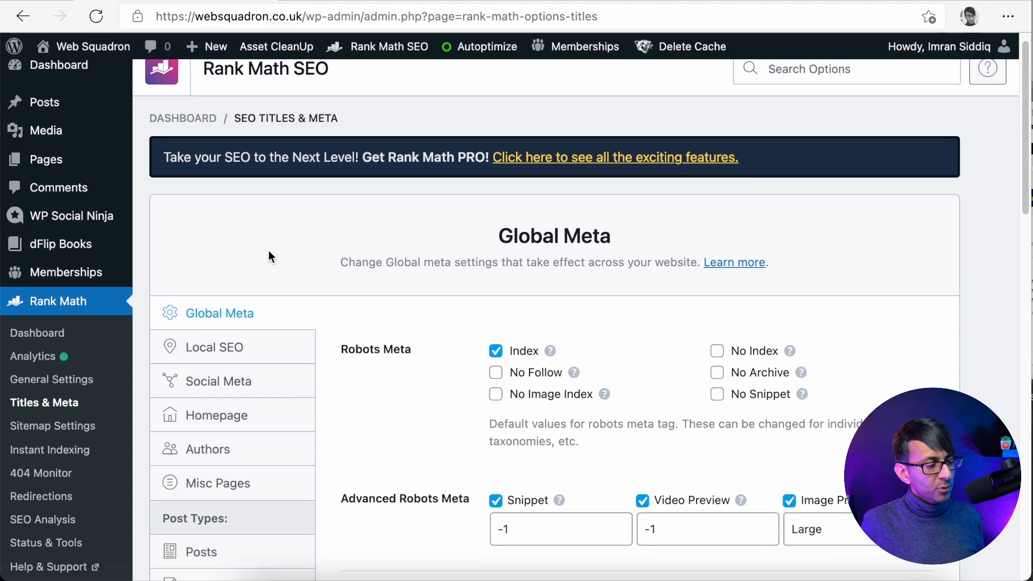
scroll(454, 336, down, 1)
mouse_move(542, 213)
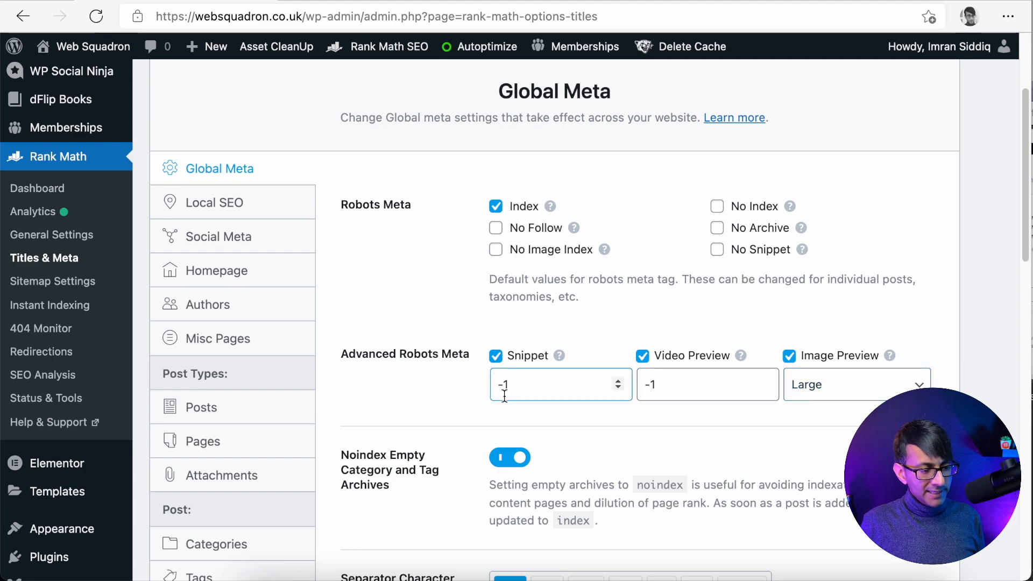
scroll(807, 421, down, 2)
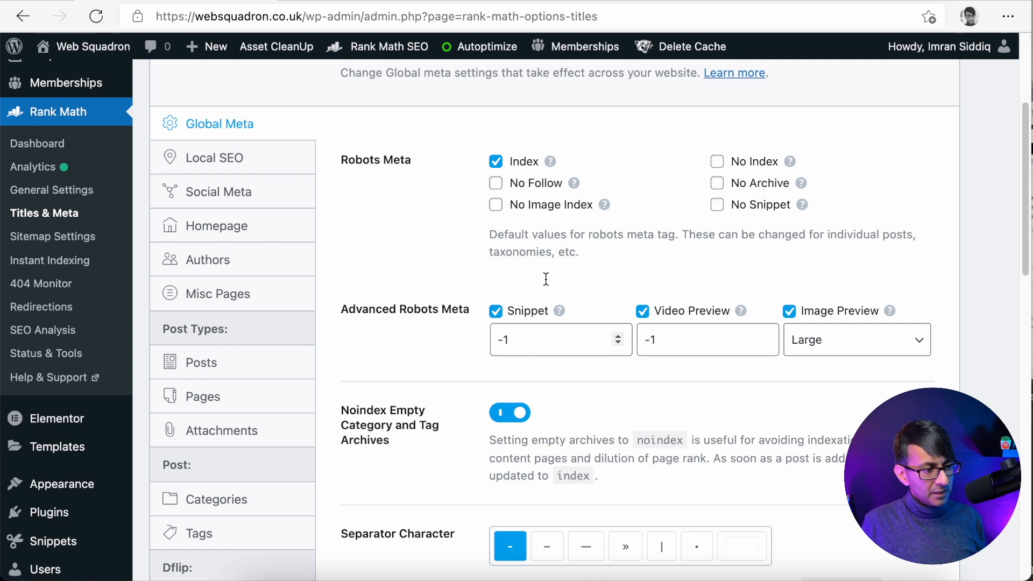
scroll(608, 403, down, 4)
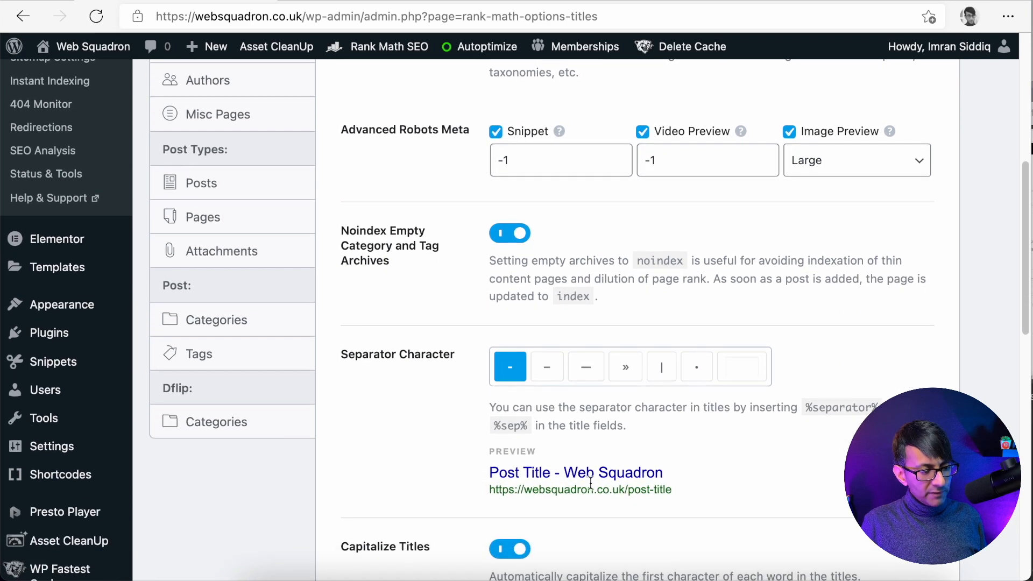
Try the », | and — separator characters for titles, and return to the short hyphen
click(625, 368)
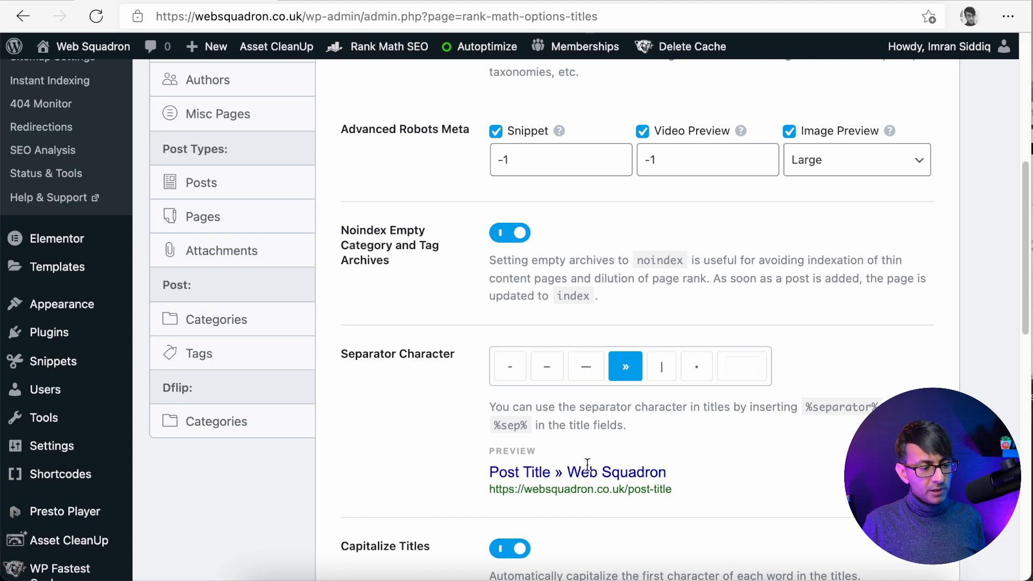
click(657, 370)
click(511, 372)
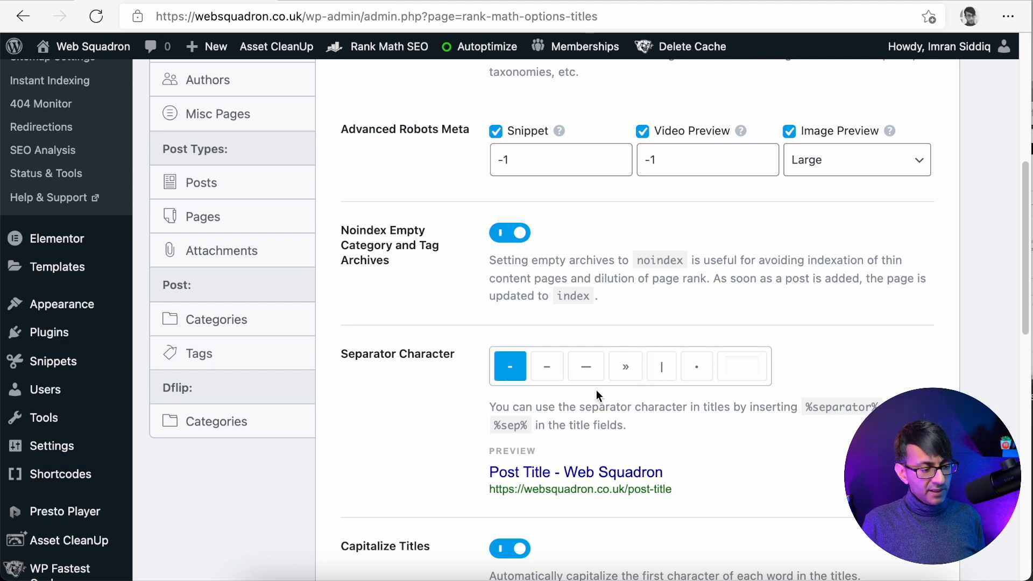
click(592, 370)
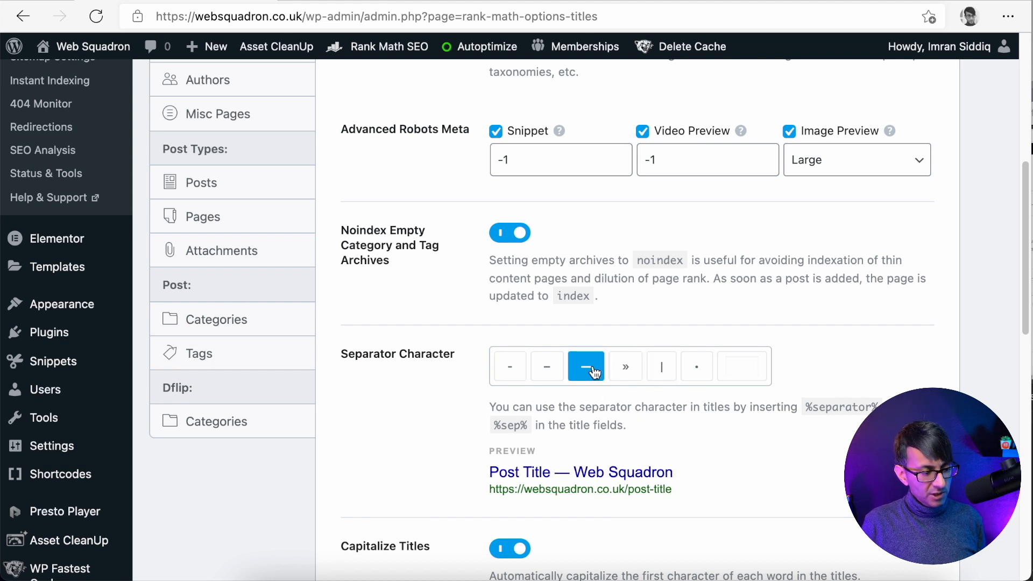
click(509, 371)
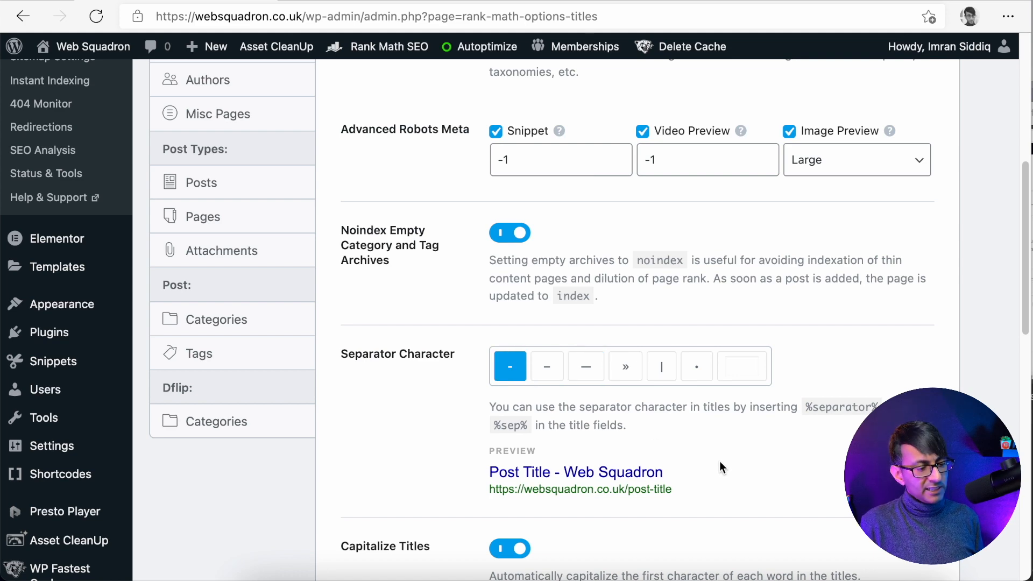
Review the Capitalize Titles, OpenGraph Thumbnail and Twitter Card Type settings in Global Meta
scroll(719, 463, down, 3)
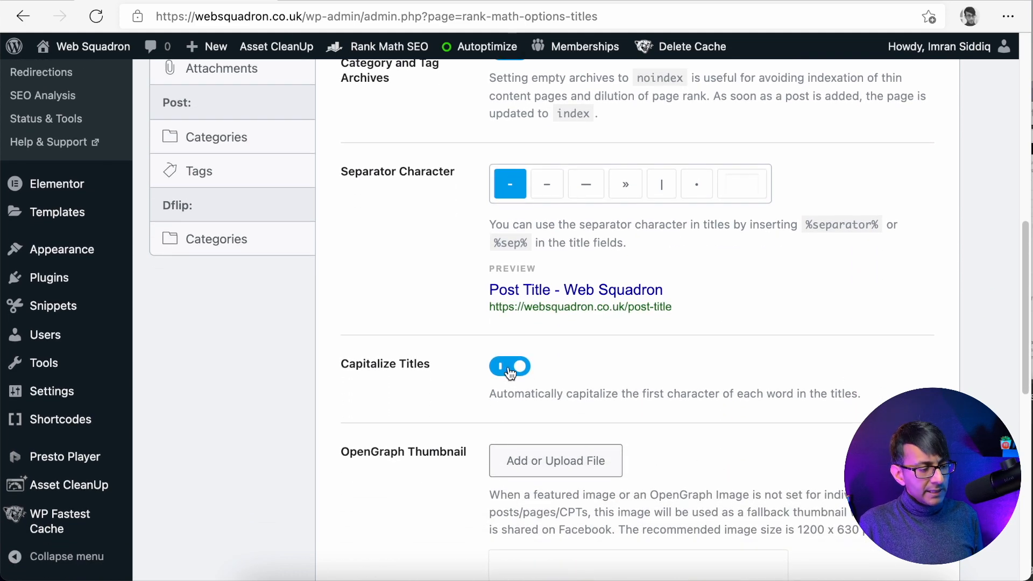
scroll(687, 431, down, 5)
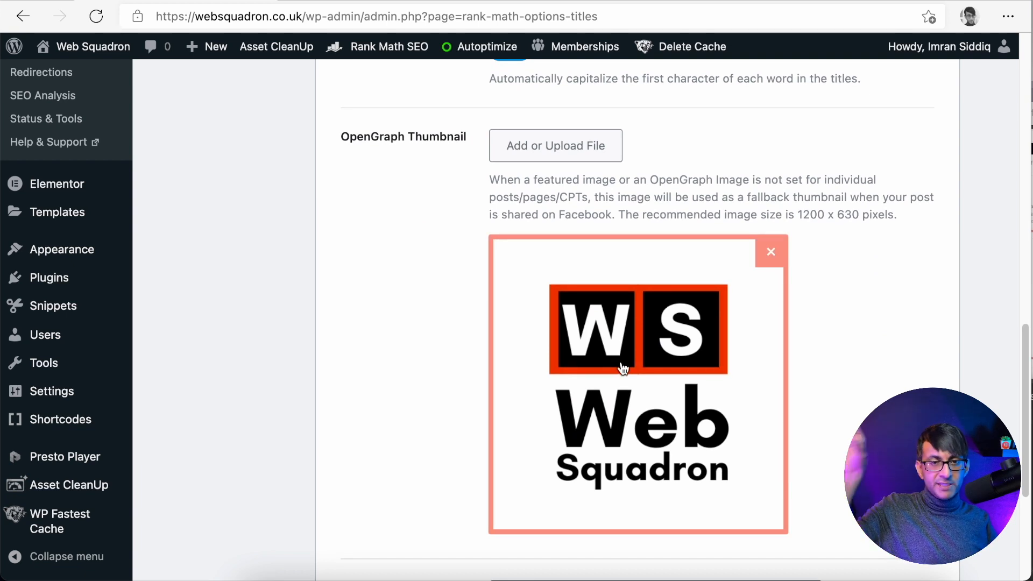
scroll(675, 388, down, 3)
scroll(676, 388, down, 1)
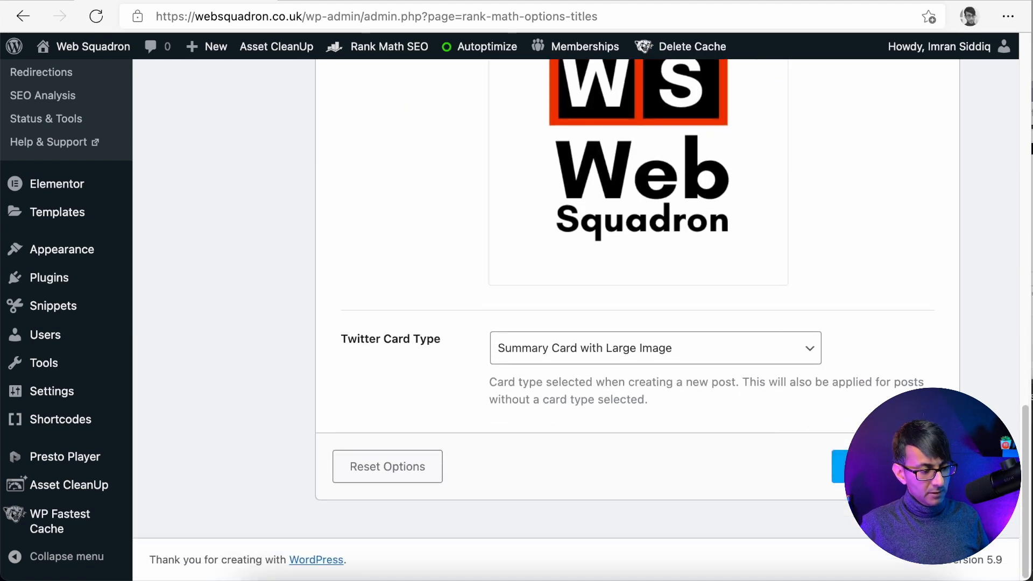
Look through the Twitter card types, keep Summary Card with Large Image, and save the Global Meta settings
click(760, 353)
click(720, 389)
click(723, 357)
click(709, 378)
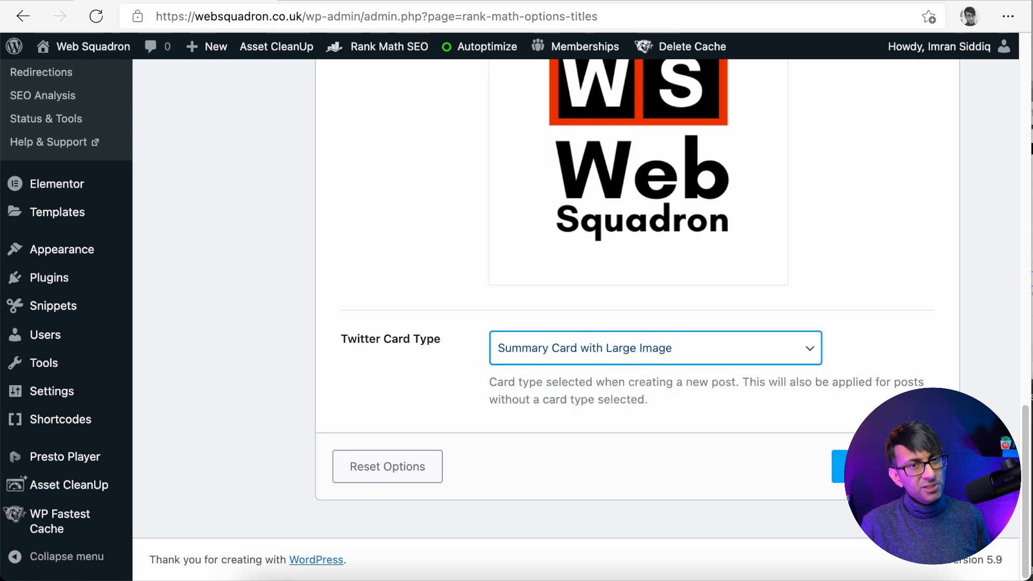
click(883, 466)
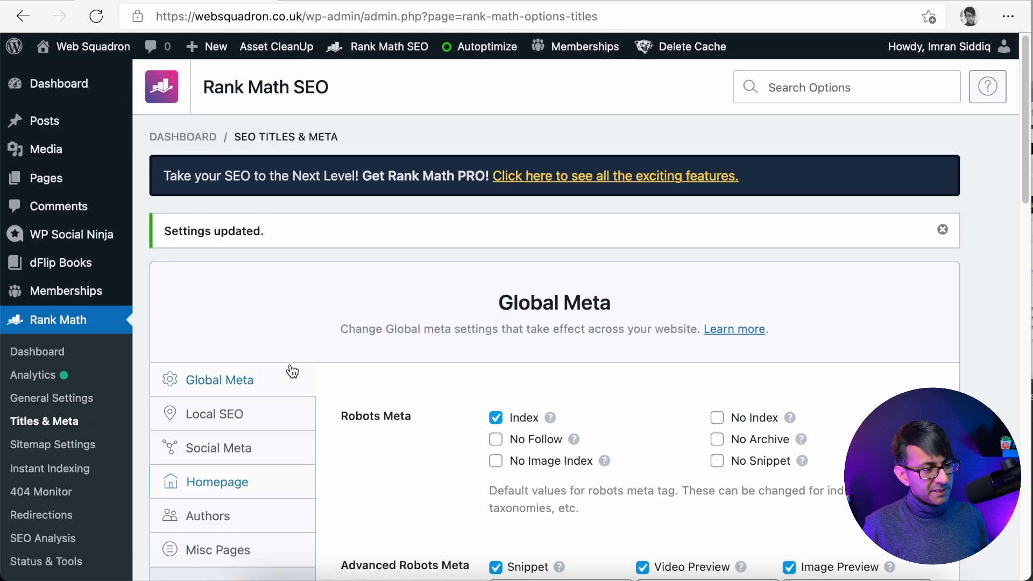
Open the Local SEO settings and review the Person or Company, Name, Logo, URL, Email and Address fields
click(269, 414)
scroll(804, 352, down, 4)
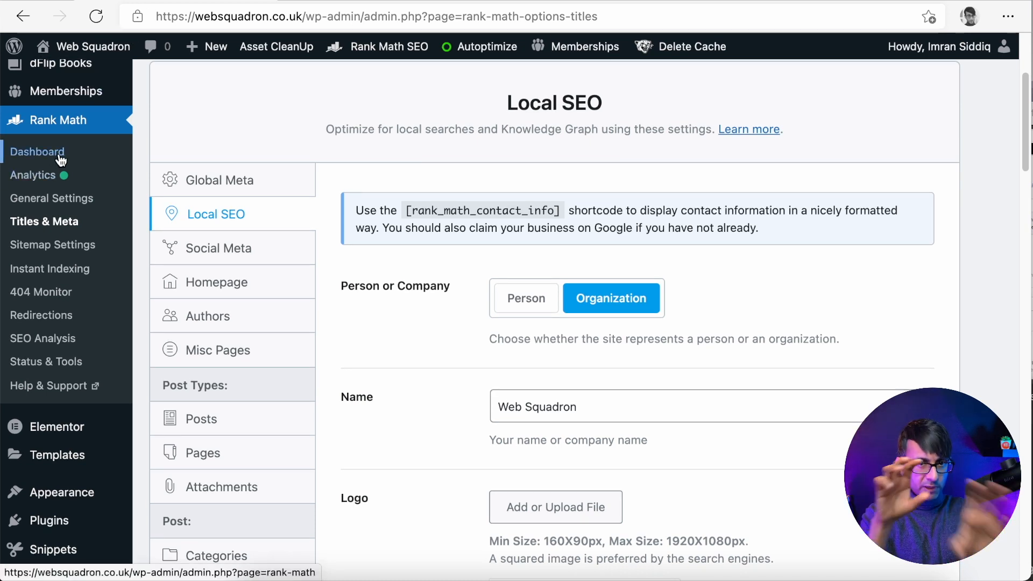
scroll(657, 354, down, 2)
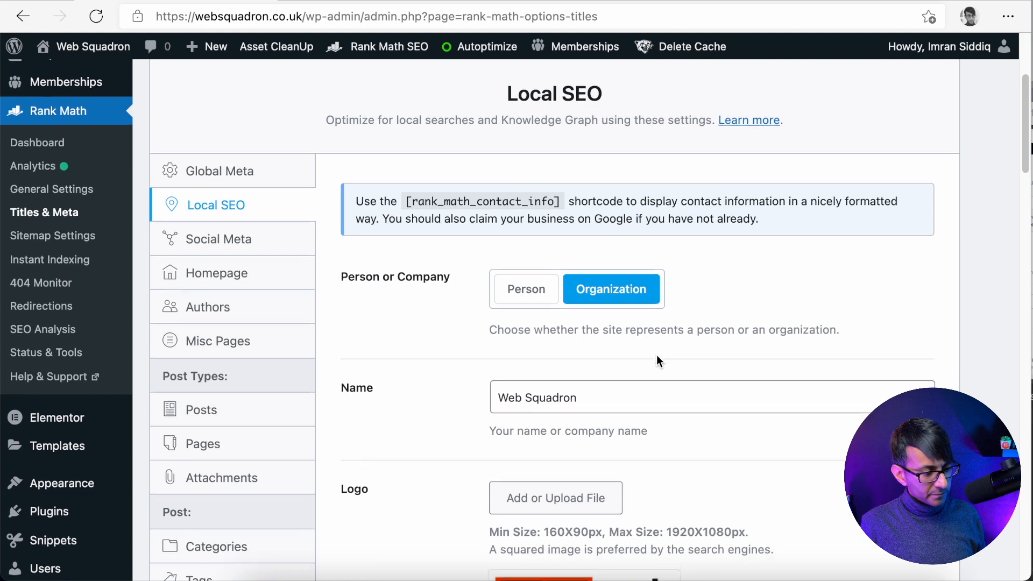
scroll(767, 369, up, 1)
click(768, 371)
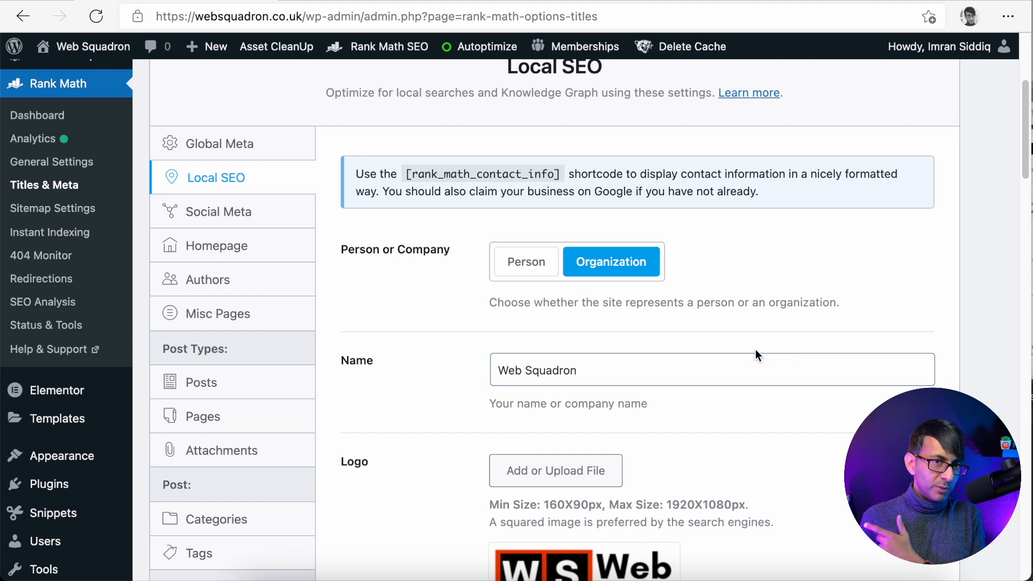
scroll(755, 350, down, 5)
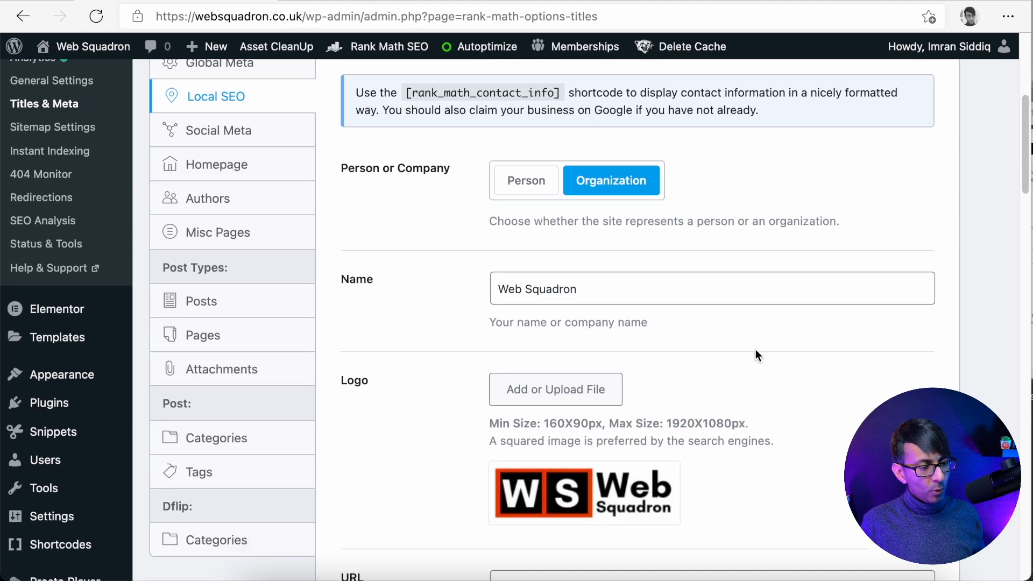
scroll(756, 351, down, 4)
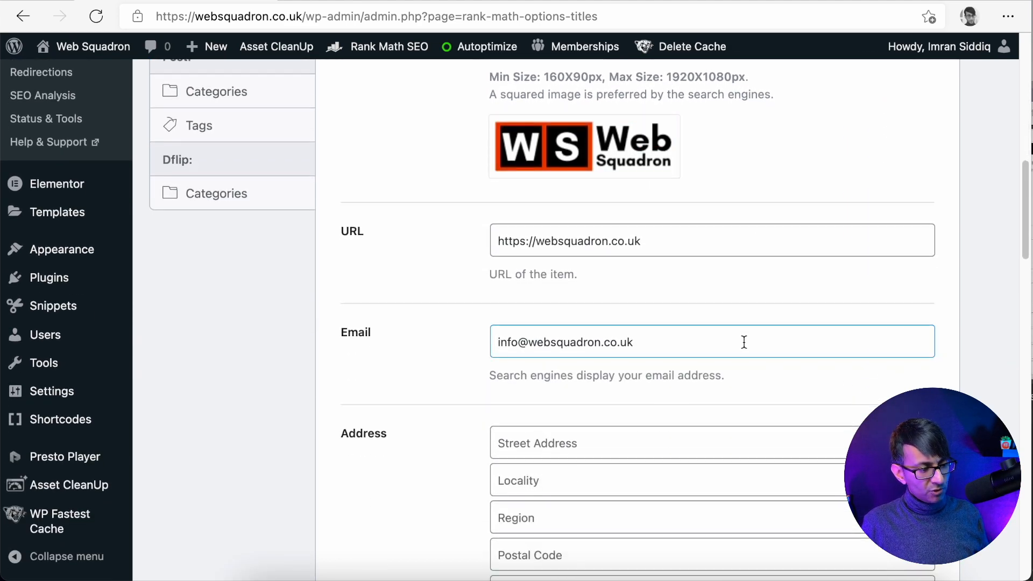
scroll(720, 367, down, 2)
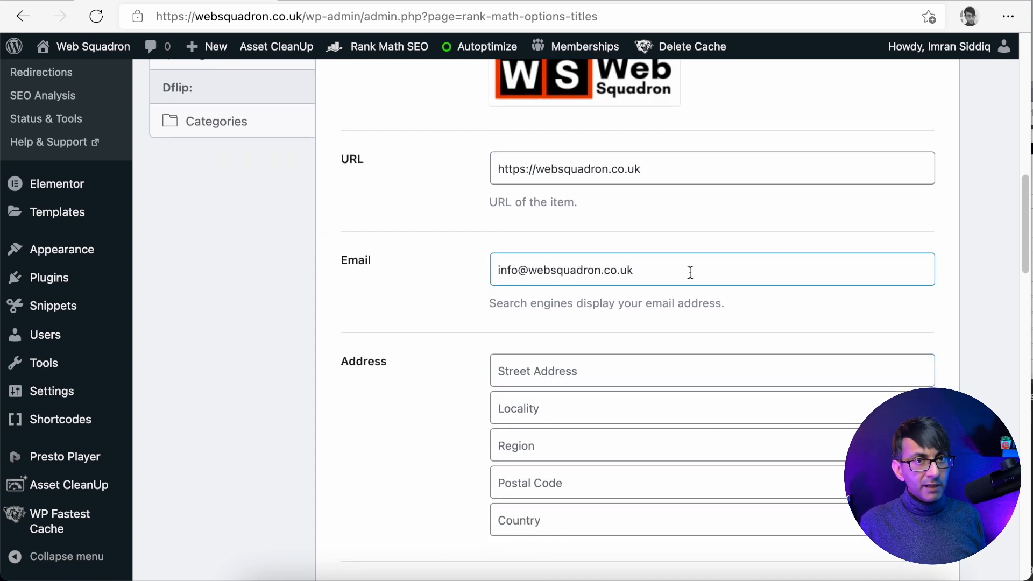
click(679, 375)
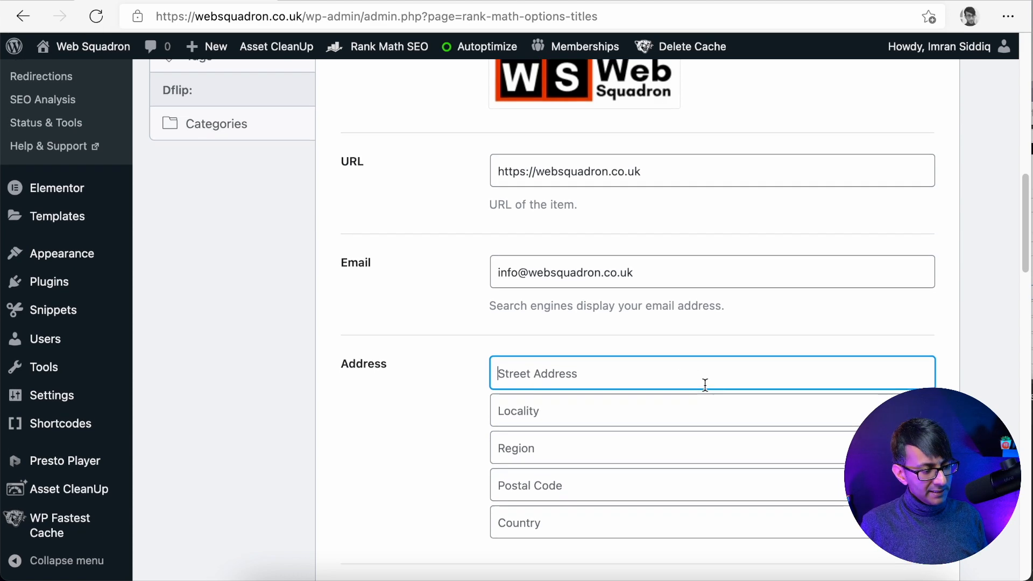
Review the Address Format choices, Business Type, Opening Hours Format and daily opening hours in Local SEO
scroll(704, 385, down, 6)
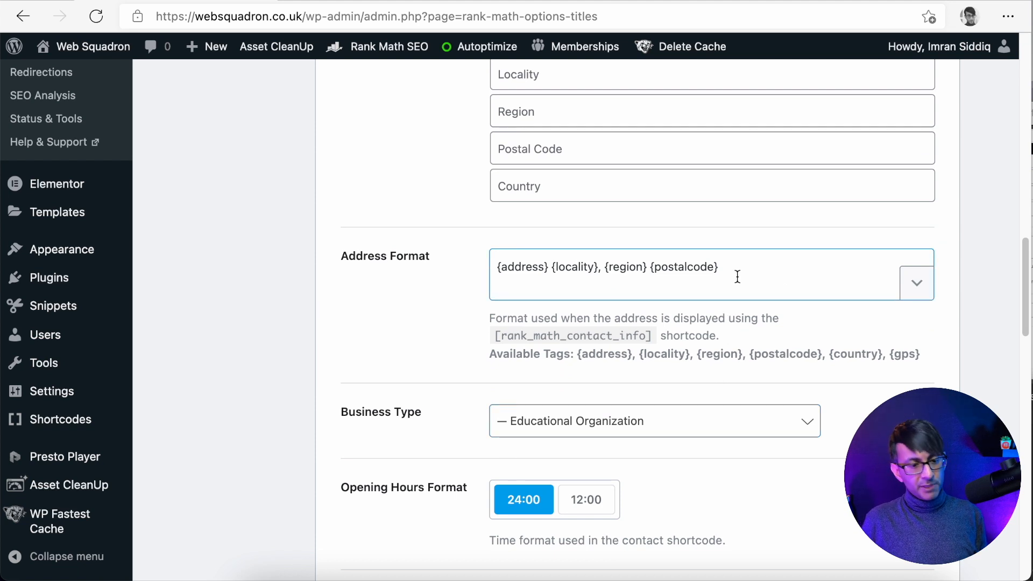
click(917, 284)
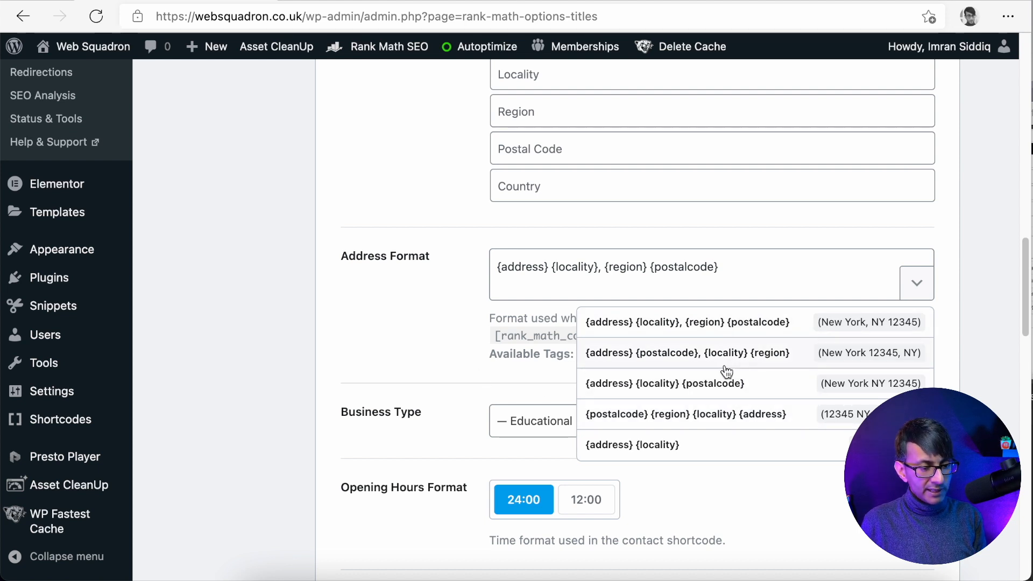
click(411, 336)
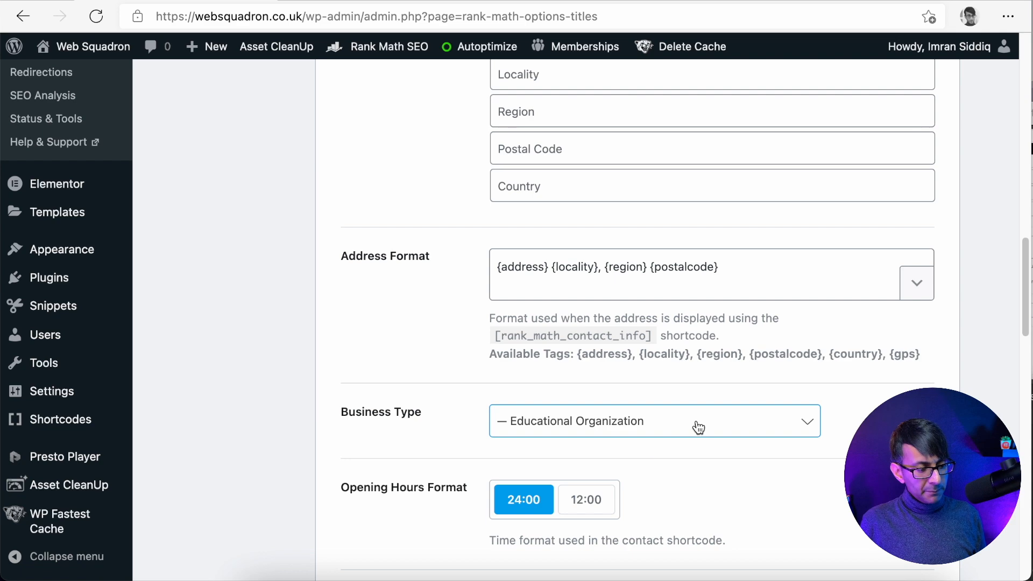
scroll(695, 425, down, 5)
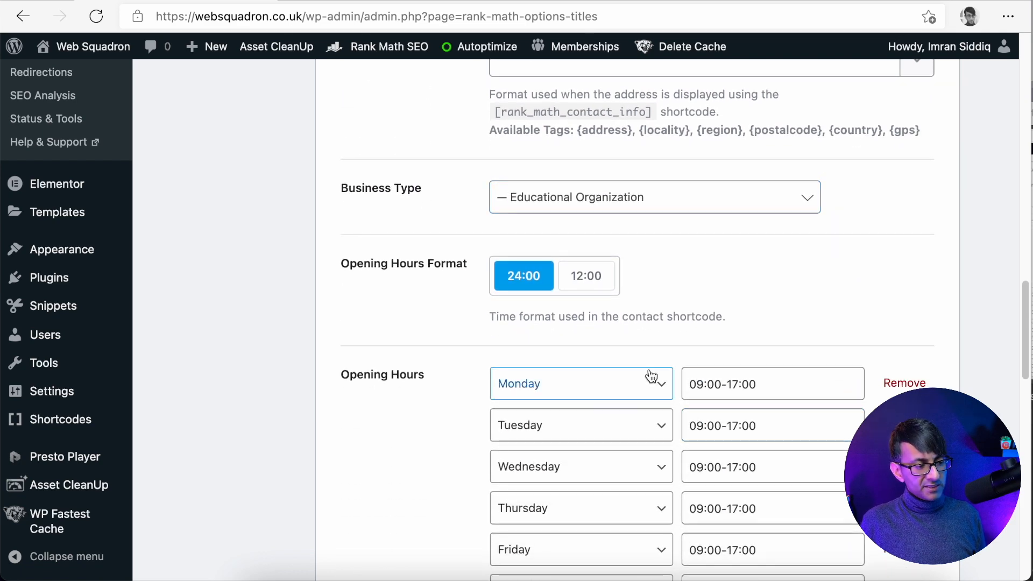
scroll(753, 410, down, 1)
scroll(753, 410, down, 1)
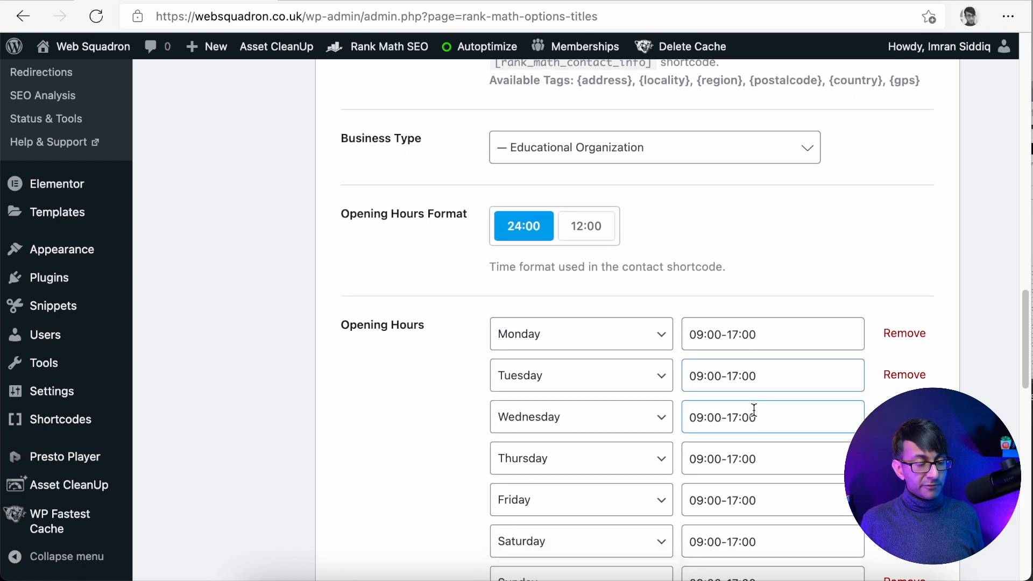
scroll(754, 410, down, 3)
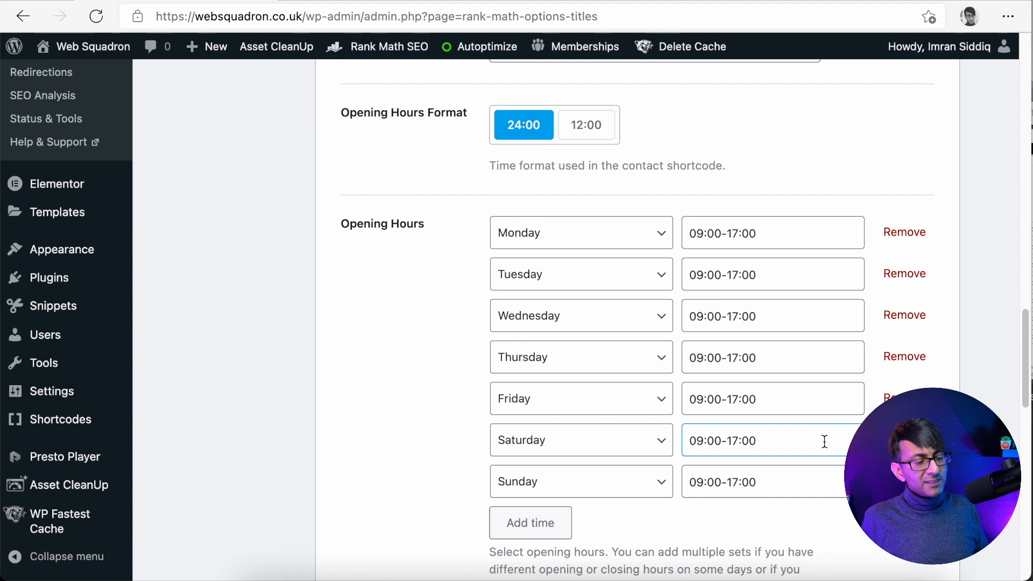
Try another closing time in Tuesday's opening hours, return it to 09:00-17:00, and look over the day choices
scroll(797, 428, down, 1)
click(772, 265)
key(BackSpace)
text(44)
key(BackSpace)
key(BackSpace)
key(BackSpace)
text(23)
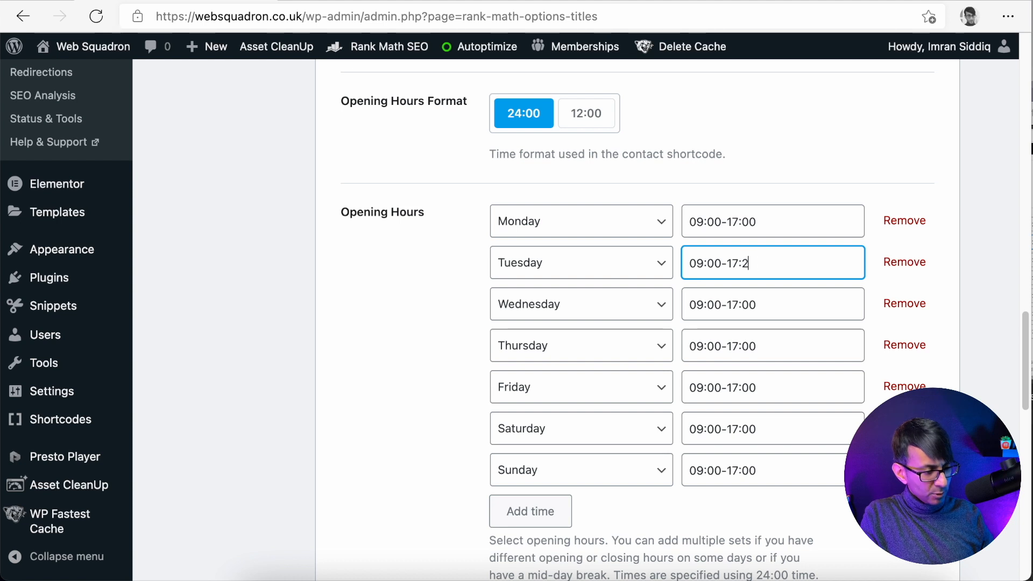
key(BackSpace)
key(BackSpace)
text(00)
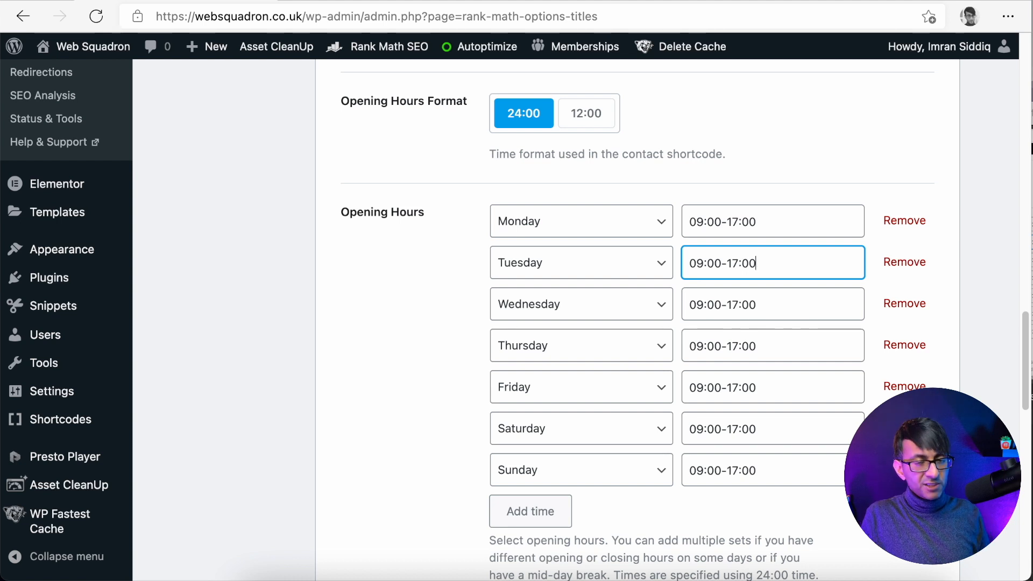
click(643, 269)
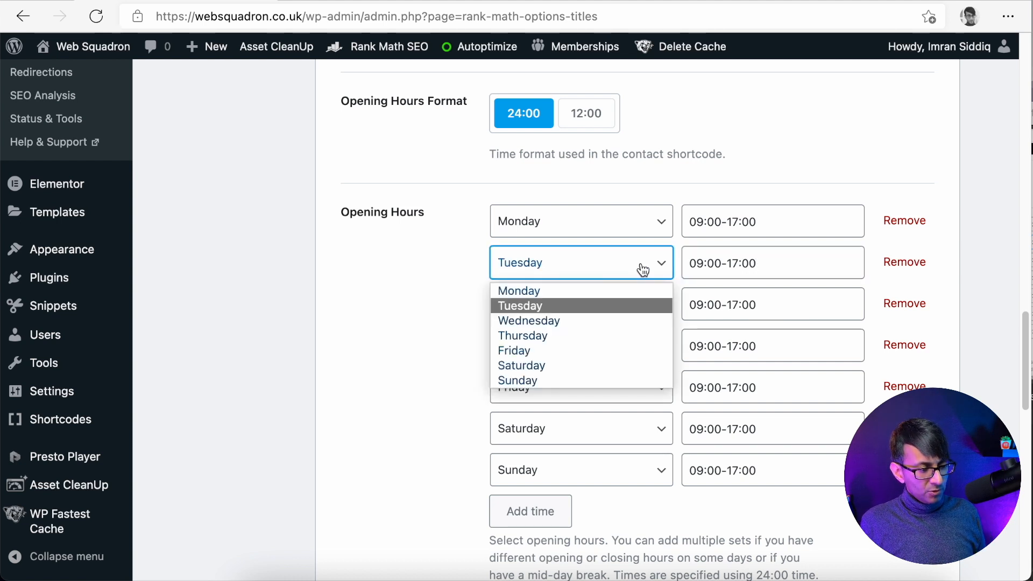
click(412, 462)
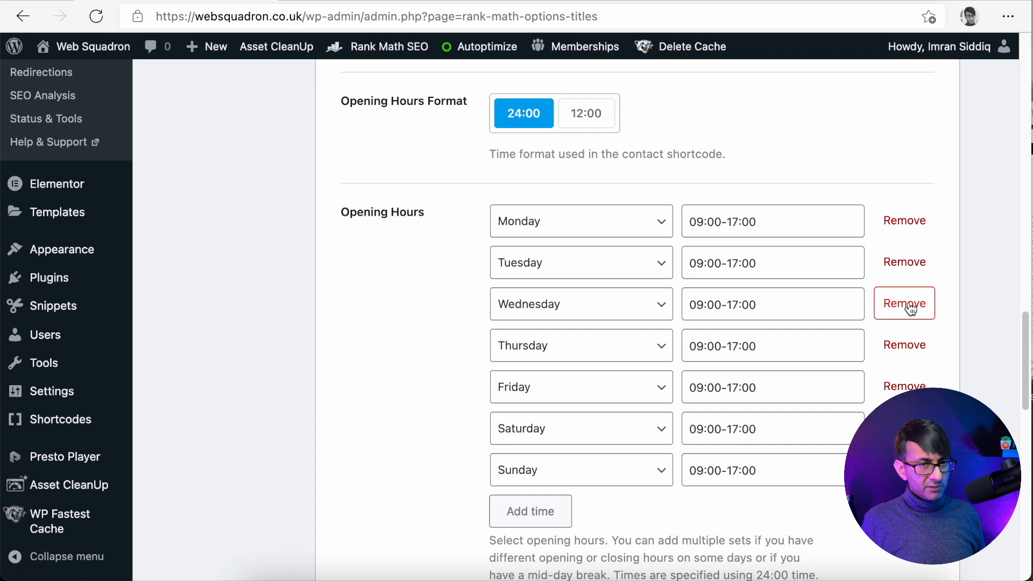
Set the type of the listed phone number to Customer Service
scroll(694, 431, down, 5)
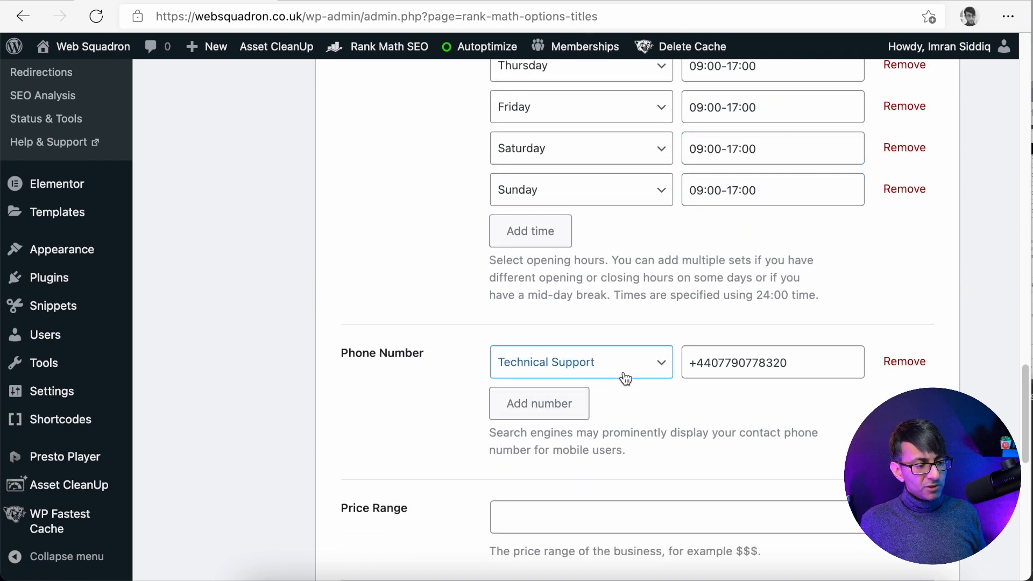
click(615, 369)
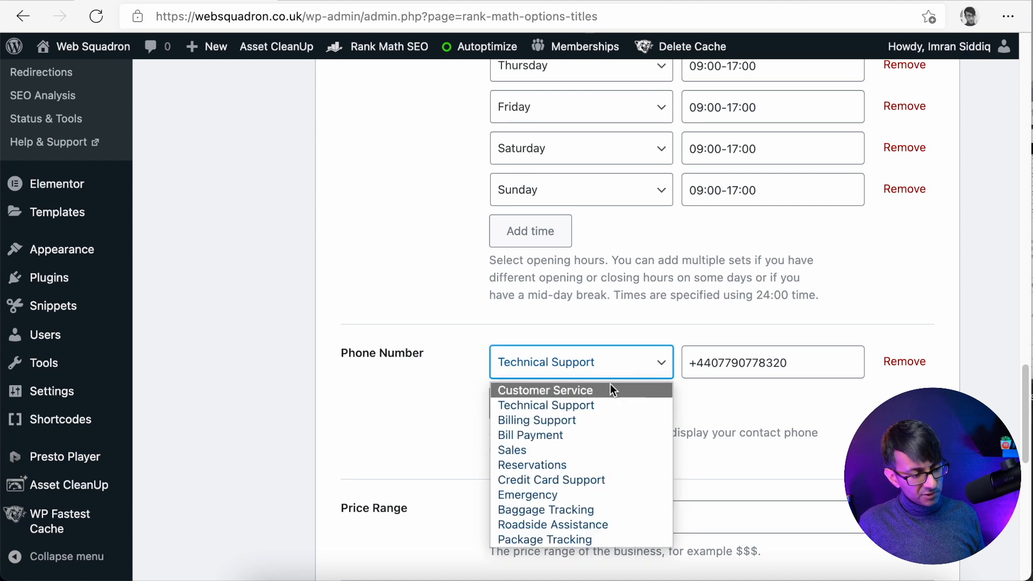
click(610, 385)
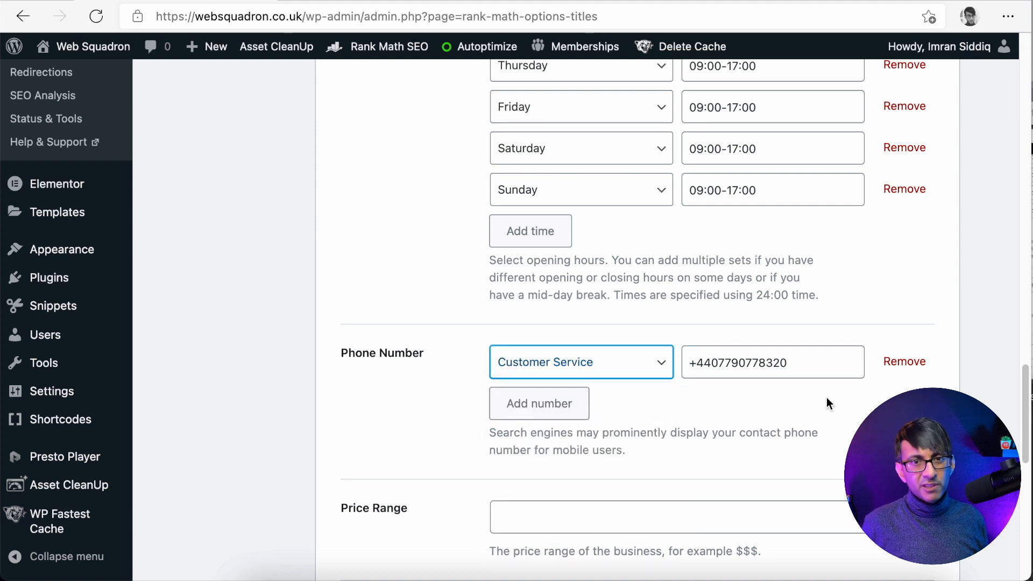
Try $$$ as the business's Price Range and clear the field again
scroll(809, 393, down, 1)
scroll(810, 398, down, 4)
click(768, 304)
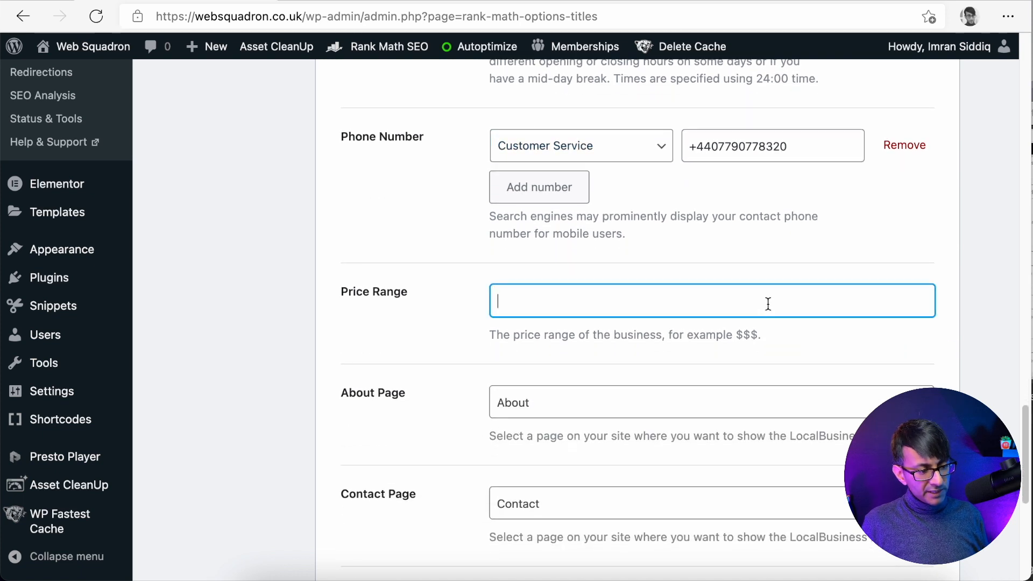
text($)
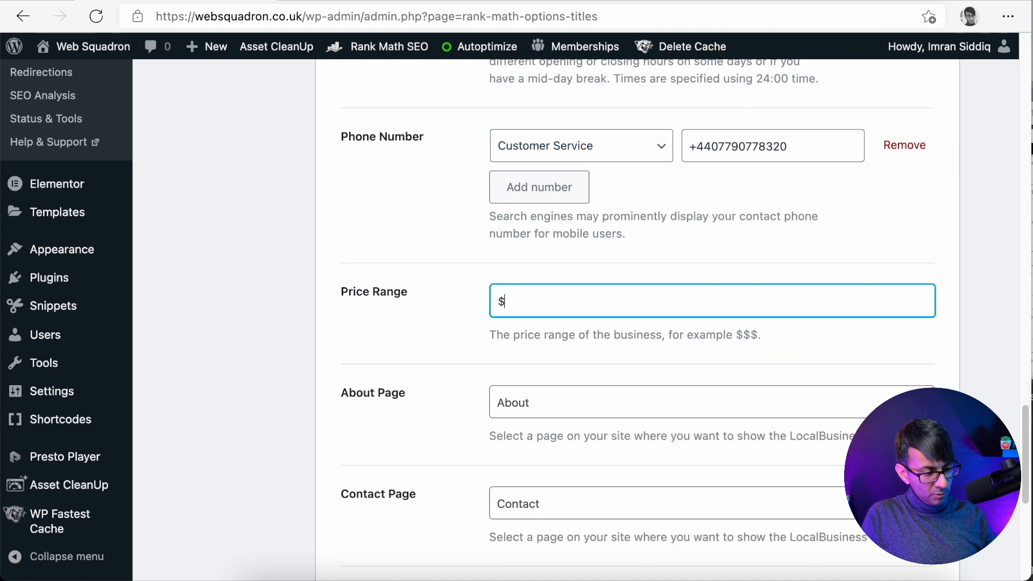
text($$)
key(BackSpace)
key(BackSpace)
key(BackSpace)
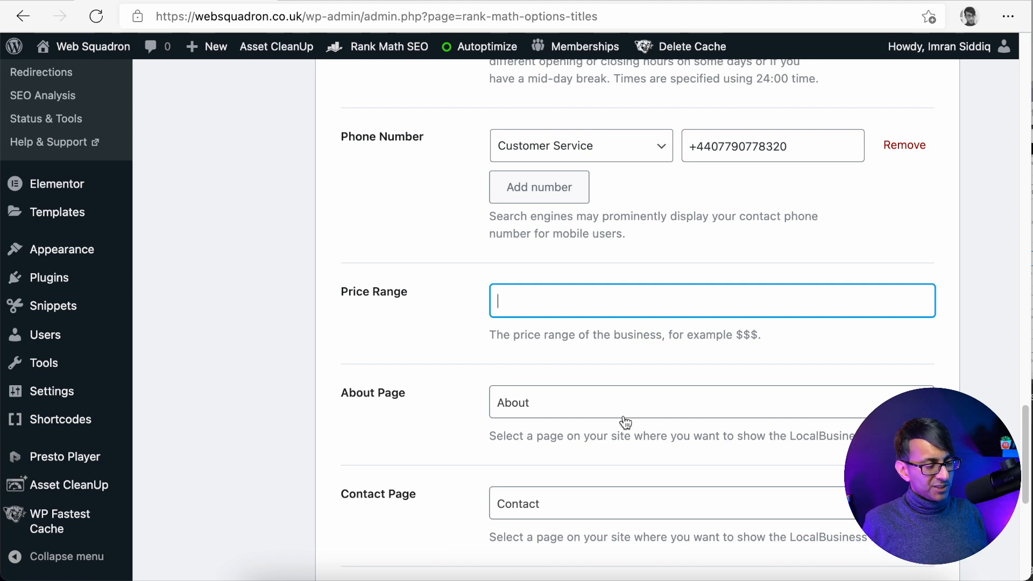
Search the About Page choices for "create" and leave the list without picking another page
scroll(623, 424, down, 3)
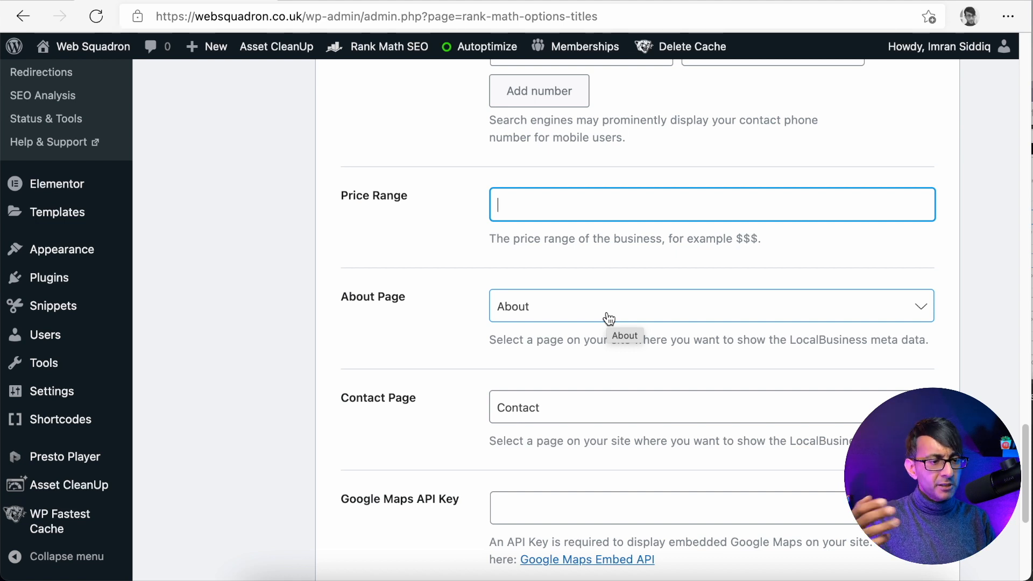
click(609, 319)
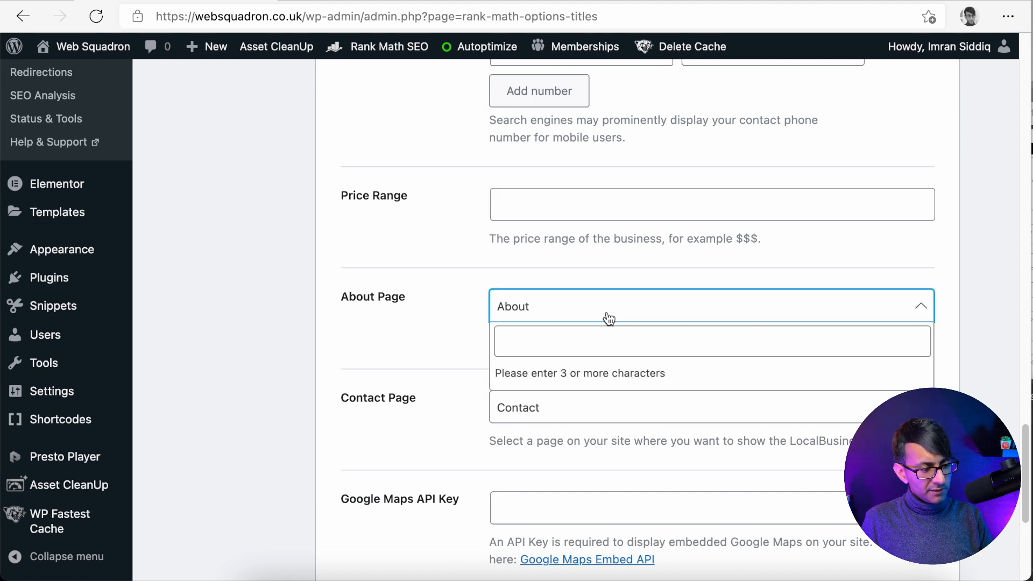
click(583, 344)
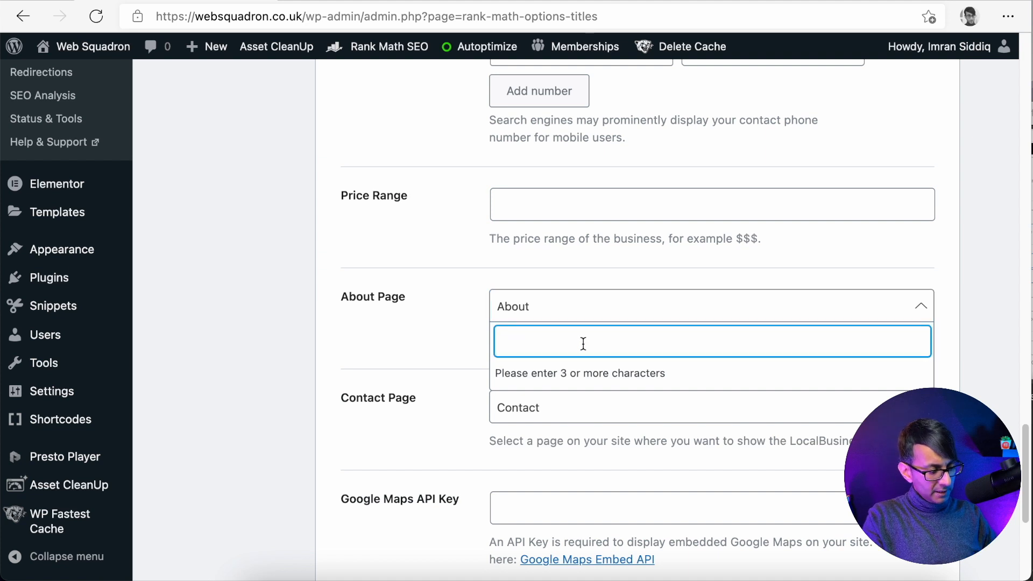
text(create)
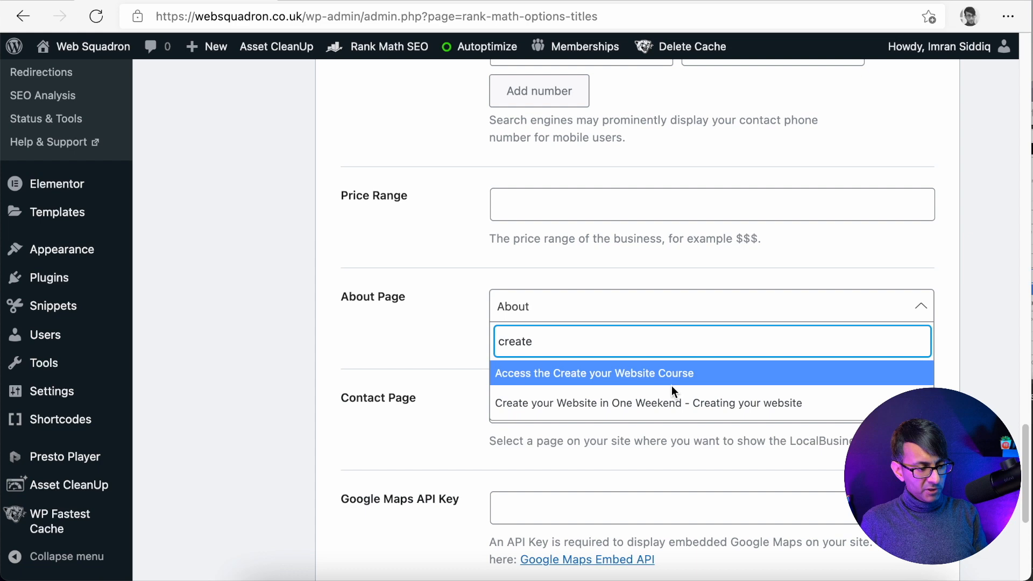
drag(533, 342, 470, 340)
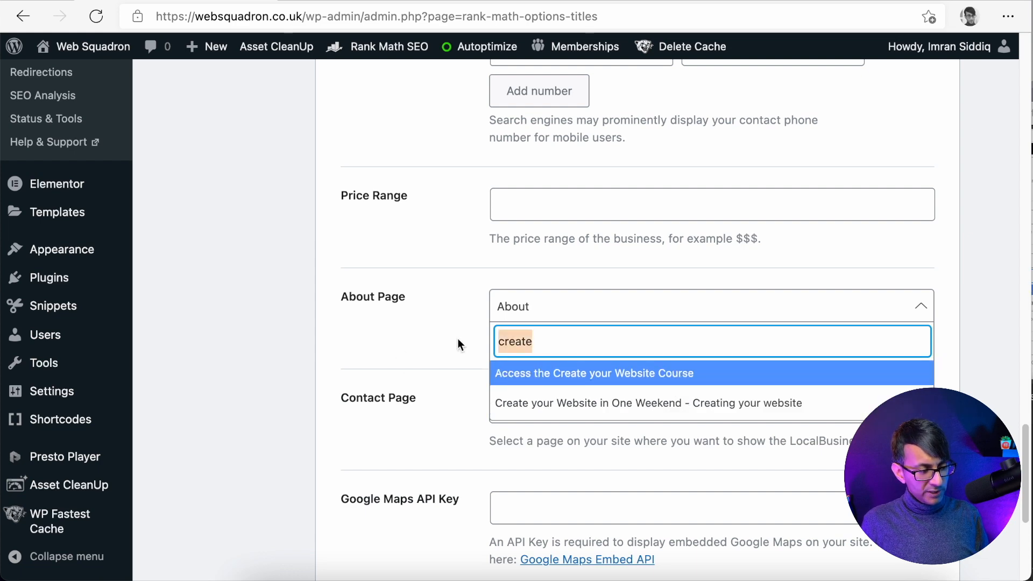
key(BackSpace)
click(354, 339)
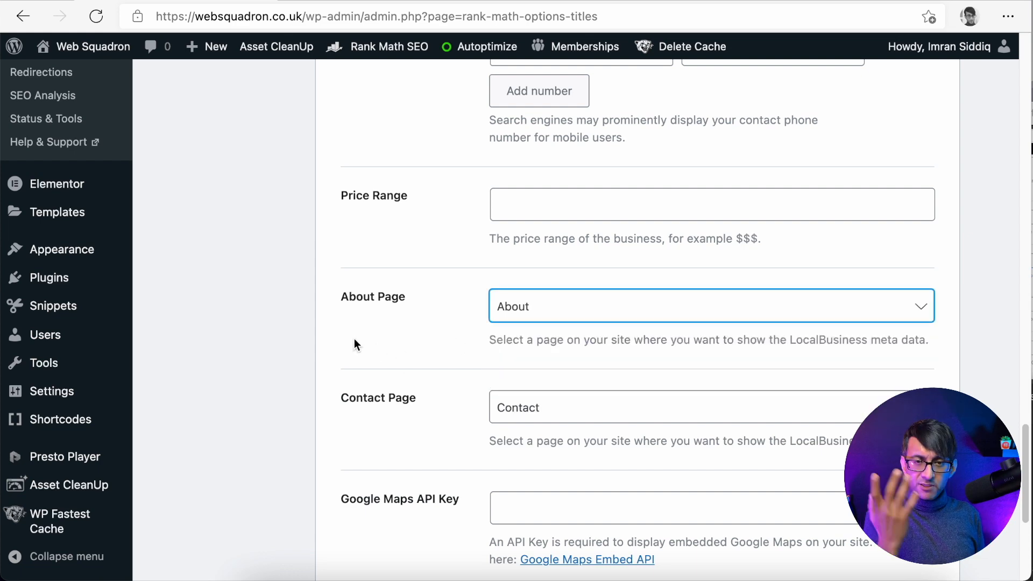
Review the Contact Page, Google Maps API Key and Geo Coordinates fields, and save the Local SEO settings
scroll(559, 375, down, 5)
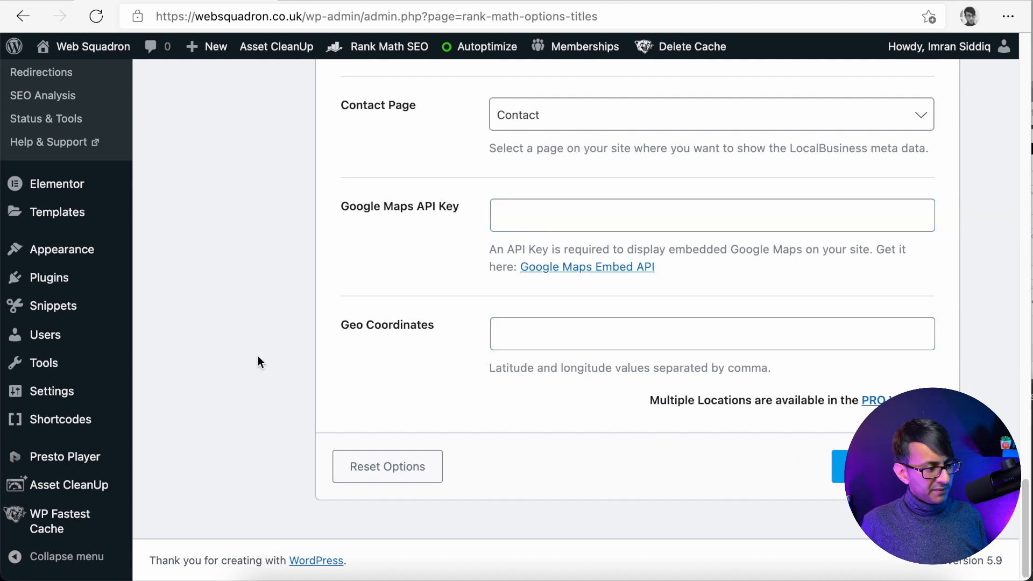
scroll(257, 356, up, 3)
scroll(927, 579, down, 2)
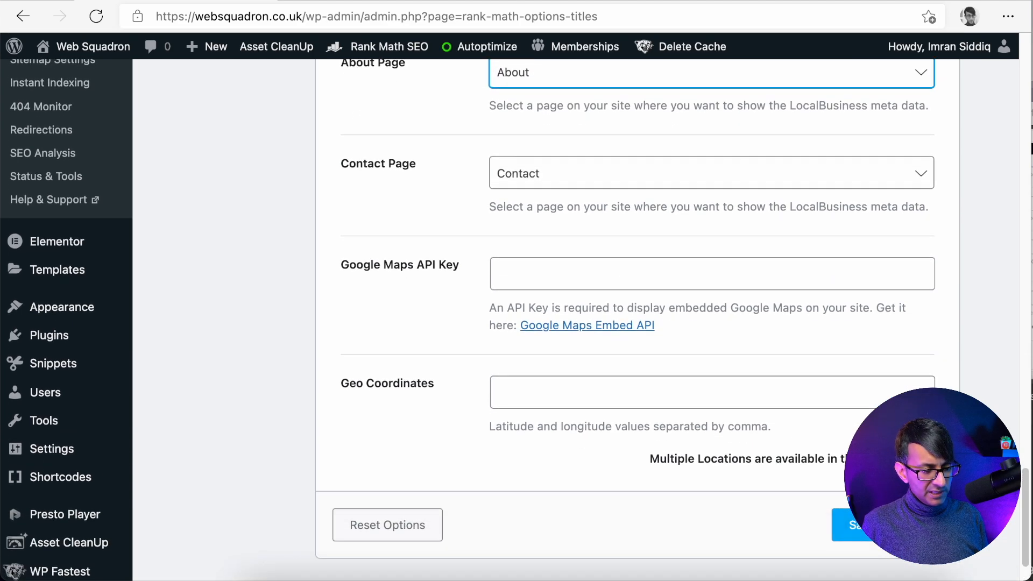
click(909, 528)
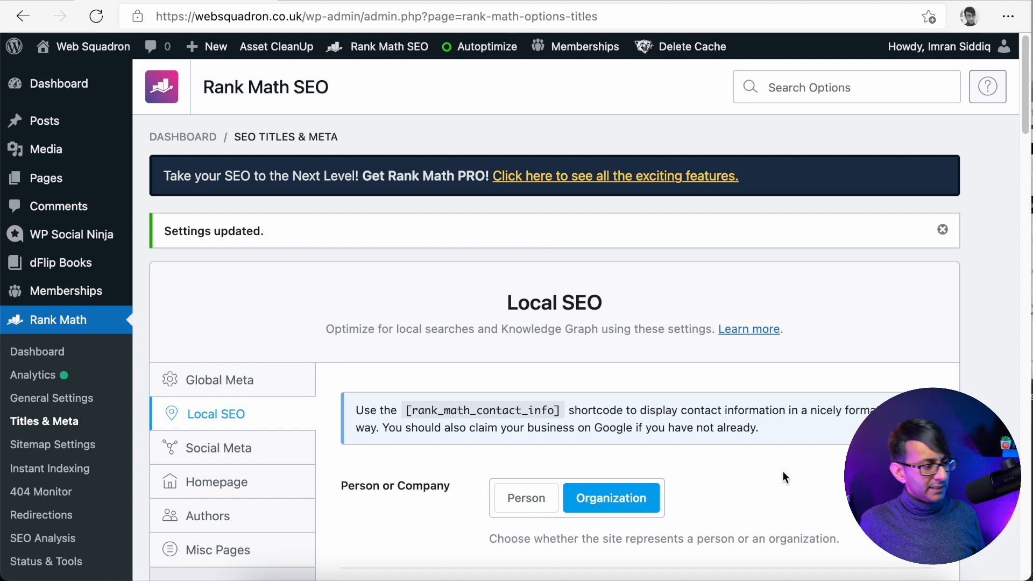
Open the Social Meta settings and review the Facebook fields and the Twitter Username field
scroll(269, 518, down, 2)
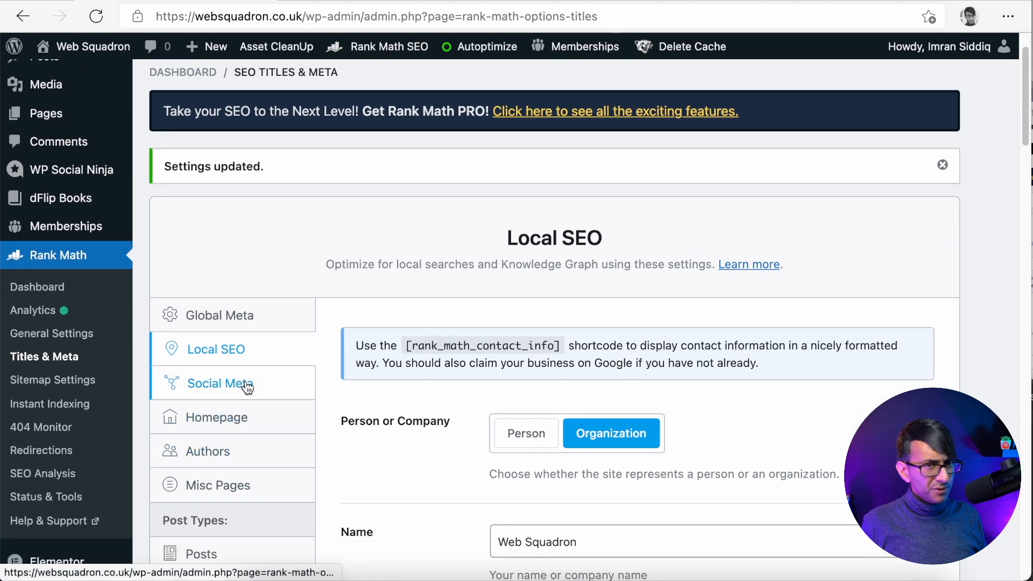
click(247, 387)
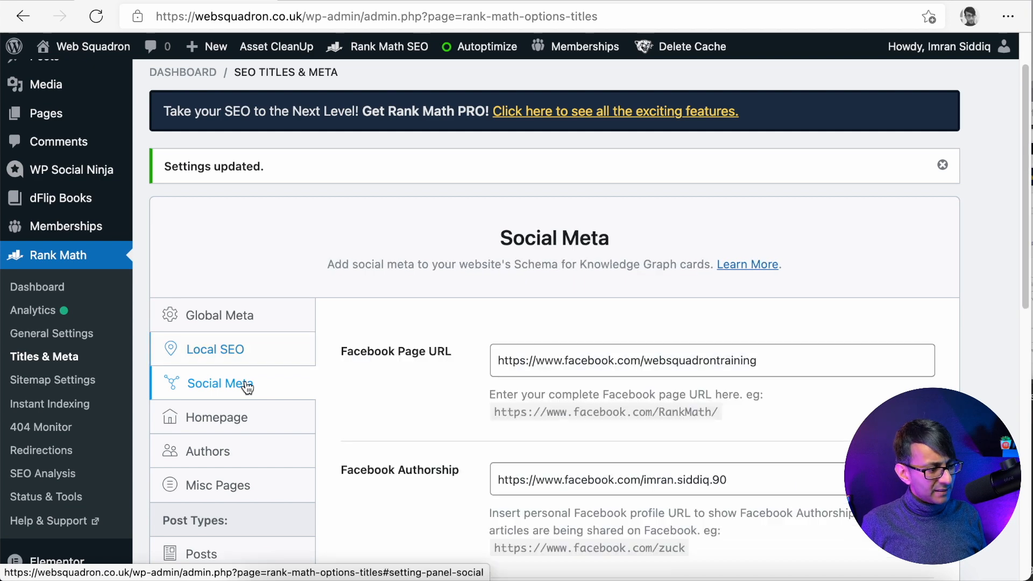
scroll(691, 445, down, 5)
scroll(691, 447, down, 1)
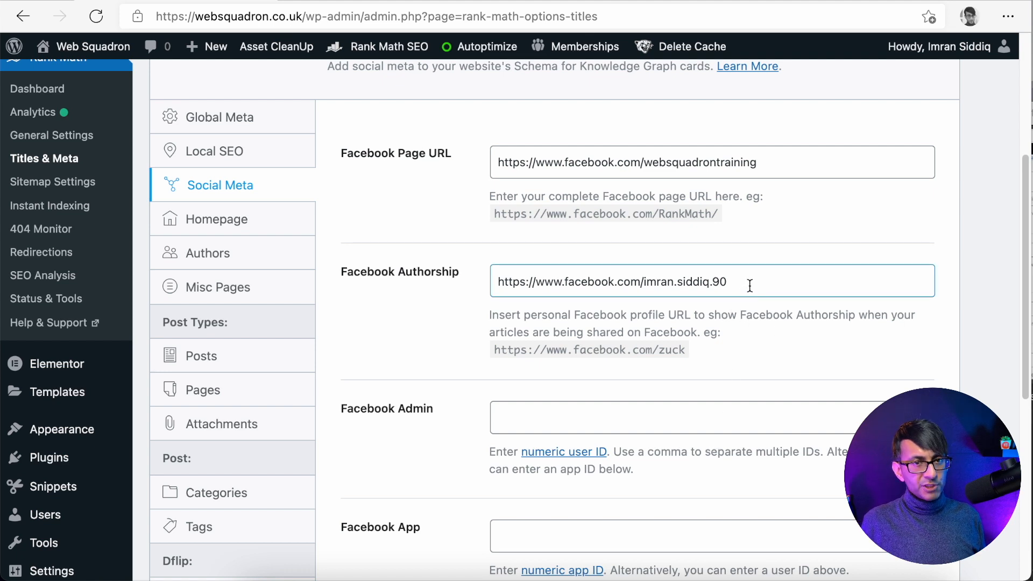
scroll(750, 301, down, 4)
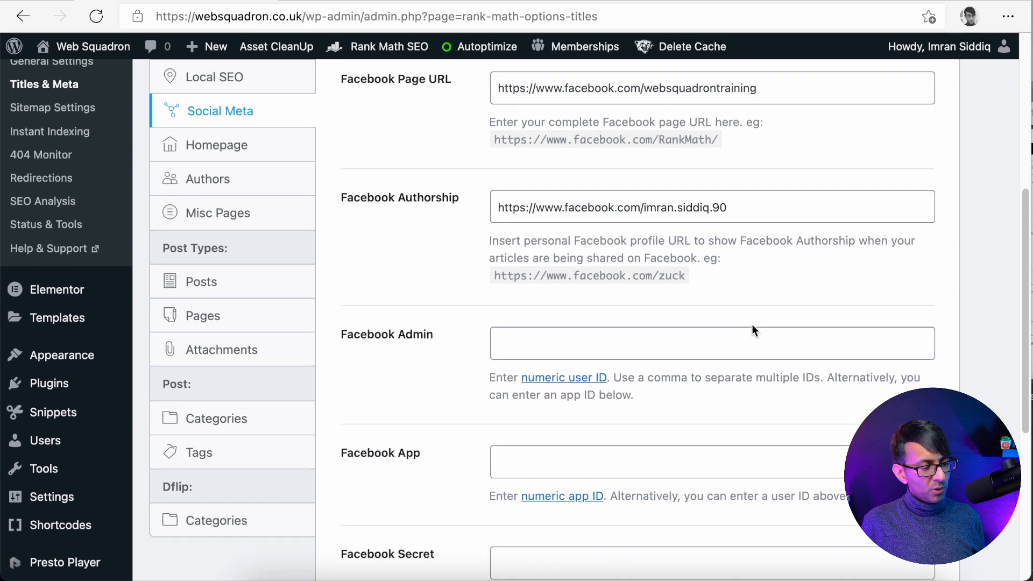
scroll(753, 335, down, 5)
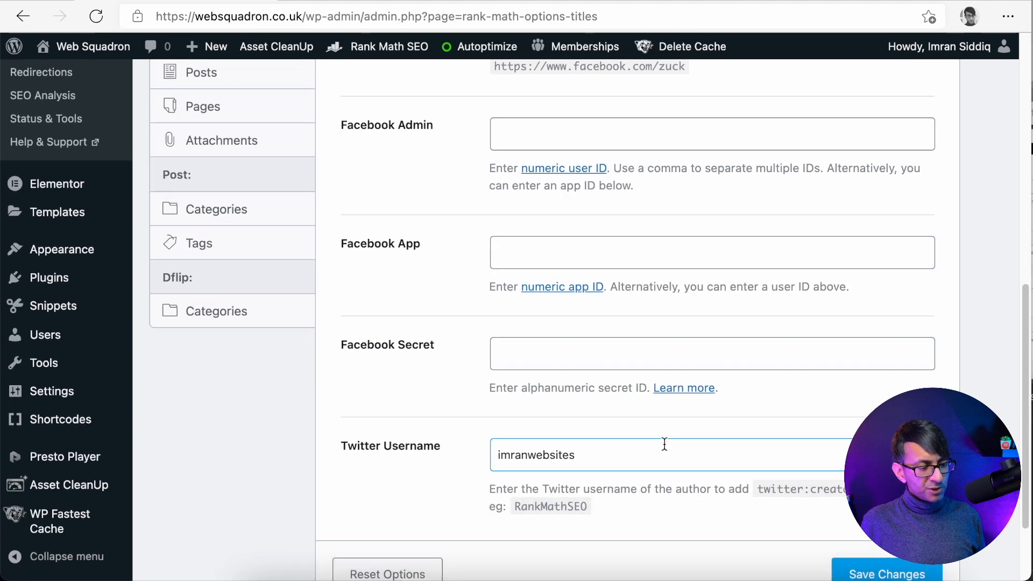
Review the Facebook and Twitter fields in Social Meta, and open the Homepage settings
scroll(562, 436, down, 1)
scroll(563, 437, up, 3)
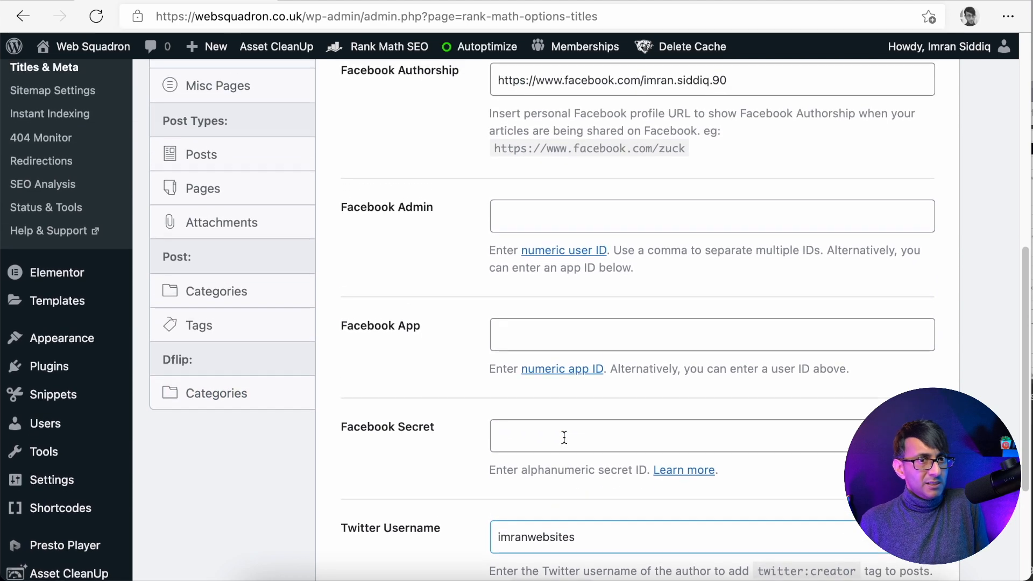
scroll(560, 436, up, 2)
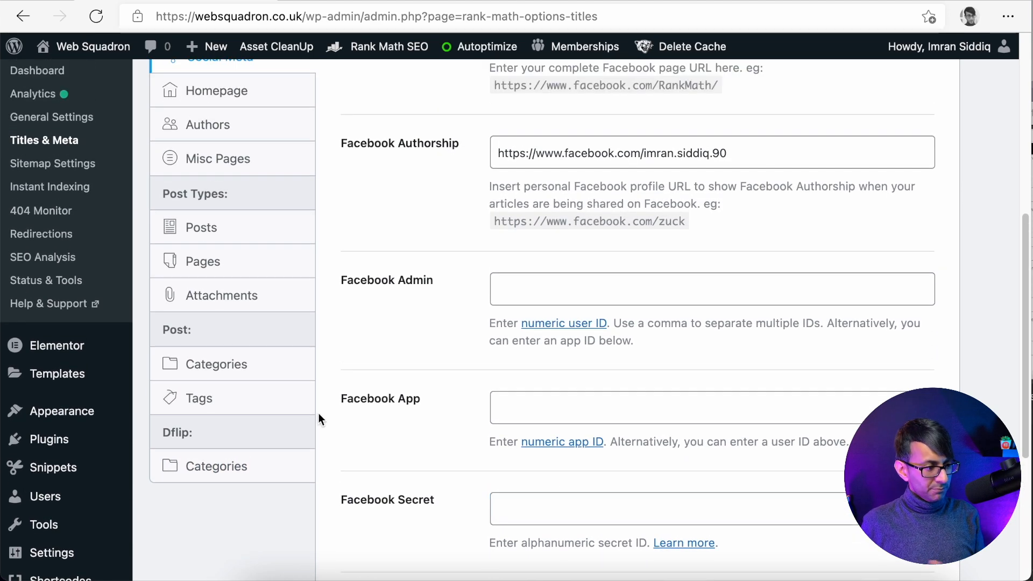
scroll(245, 304, up, 3)
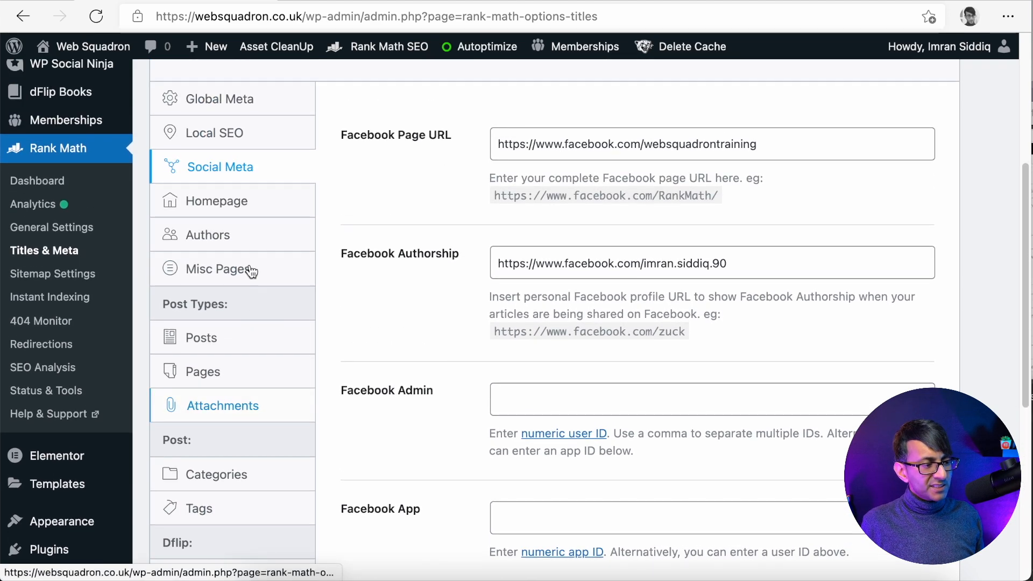
click(262, 211)
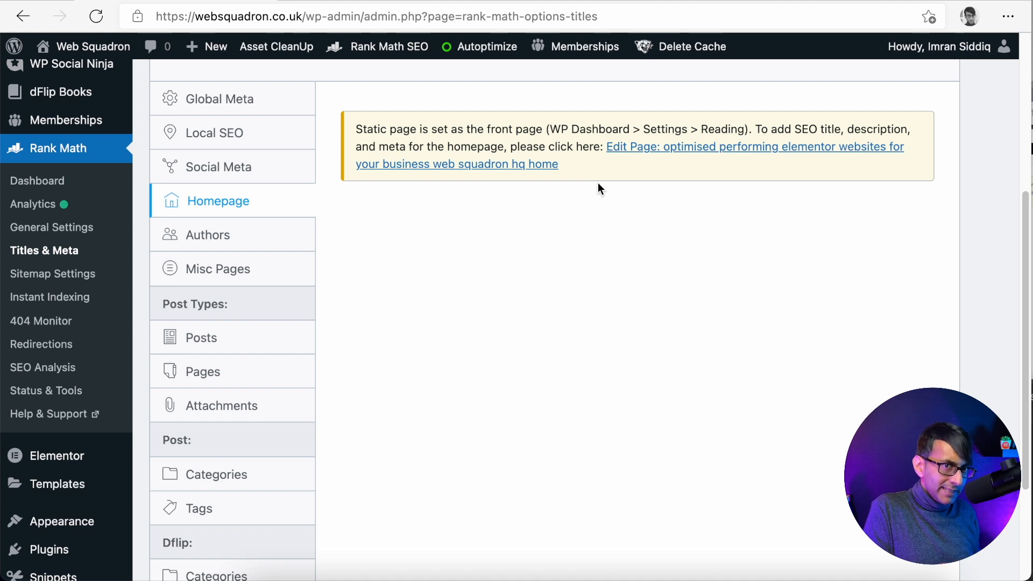
Enable Author Archives in the Authors settings to inspect its options, and set it back to Disabled
click(232, 237)
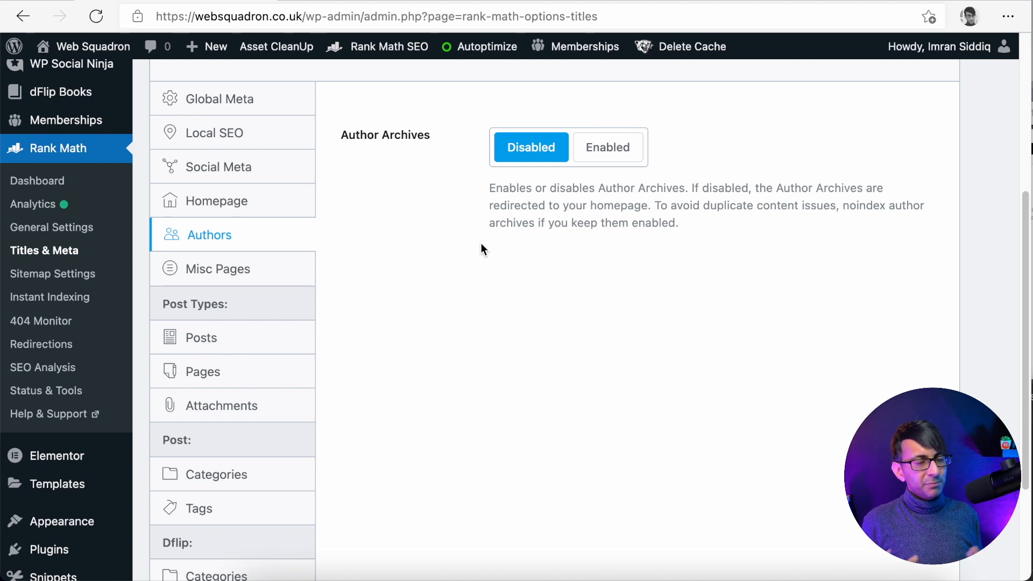
click(634, 149)
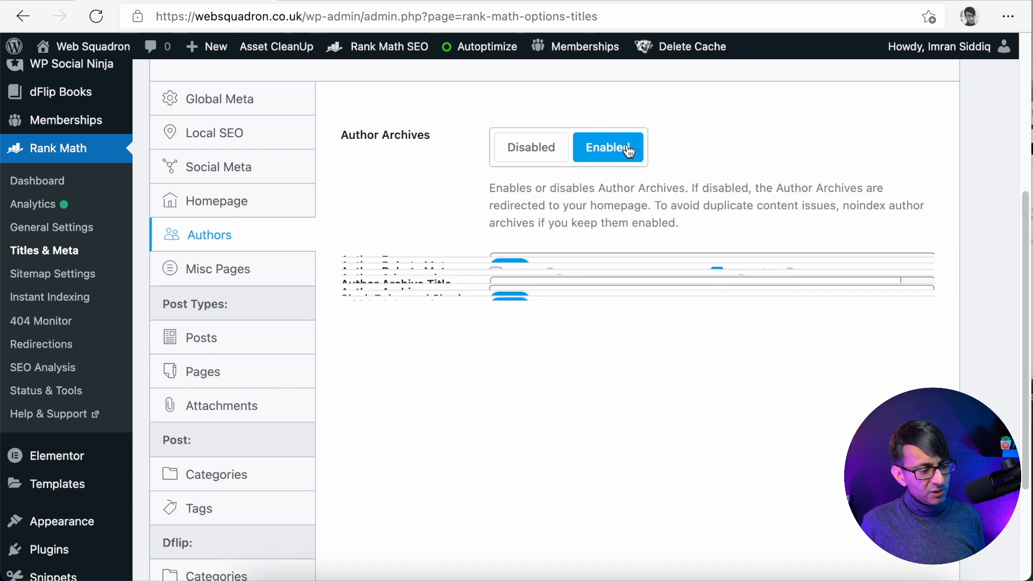
scroll(652, 362, up, 1)
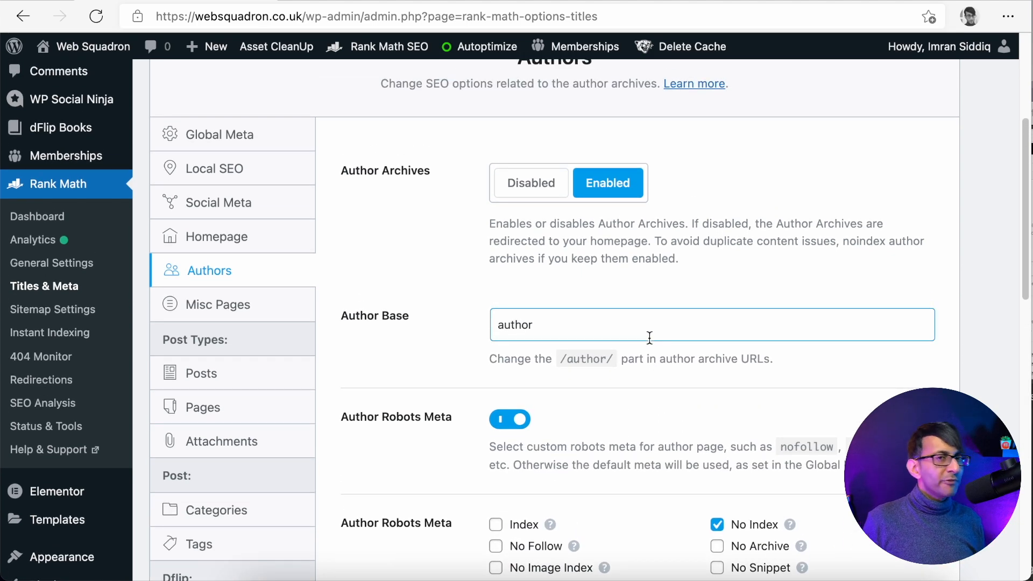
click(533, 189)
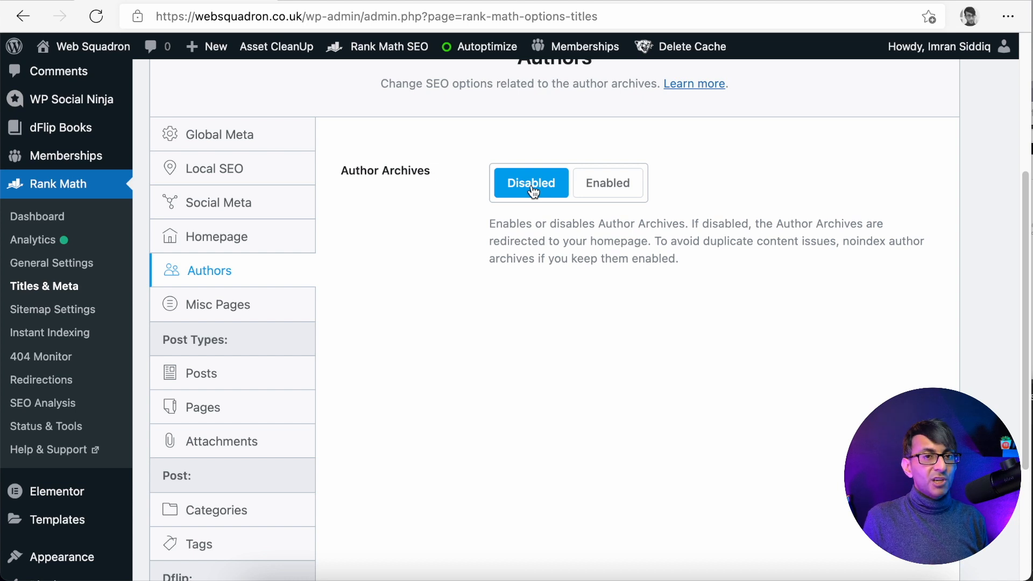
Open the Misc Pages settings and review Date Archives, the 404 Title and the Search Results Title
click(231, 306)
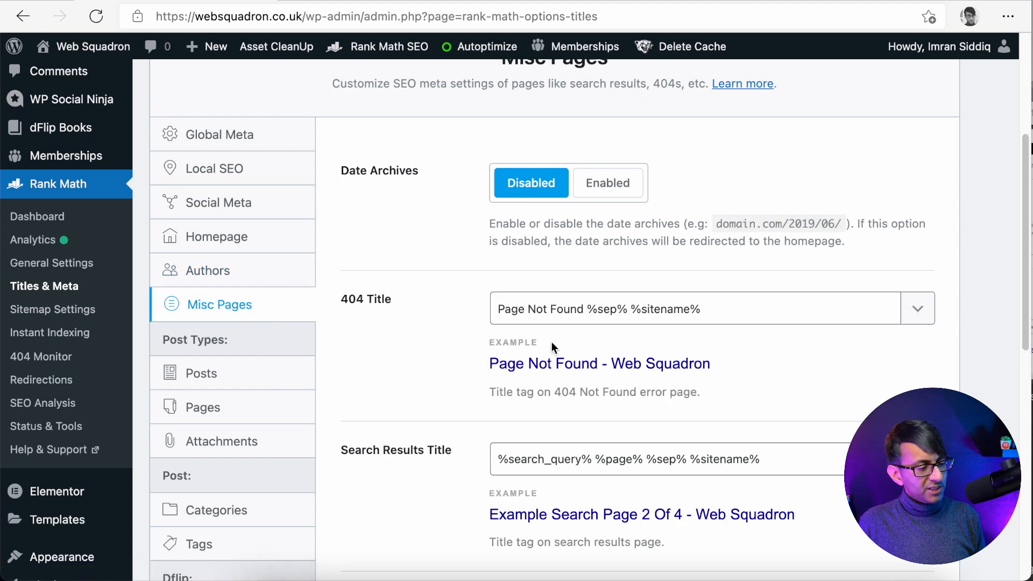
scroll(550, 341, down, 2)
scroll(551, 341, down, 2)
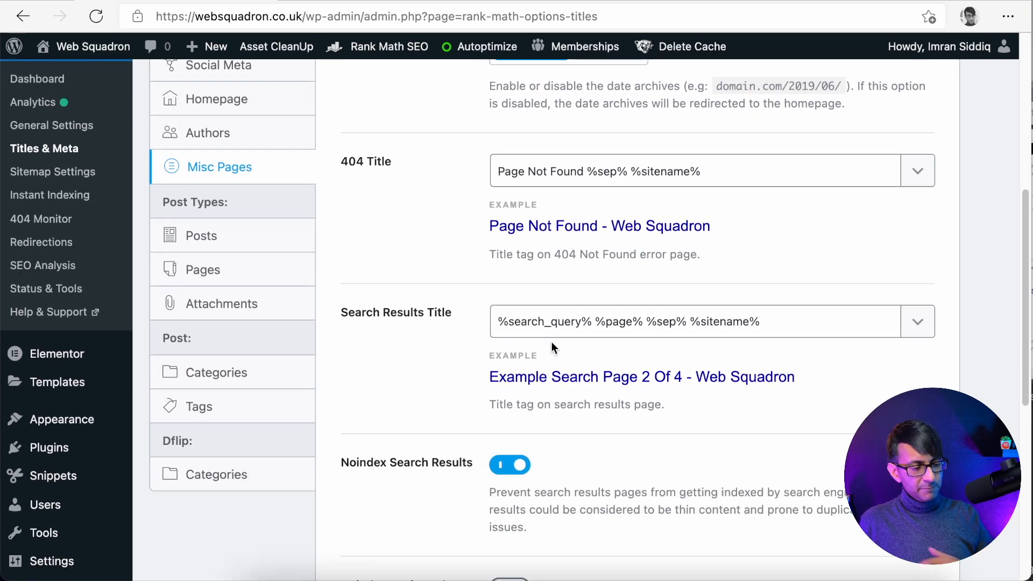
scroll(550, 341, up, 4)
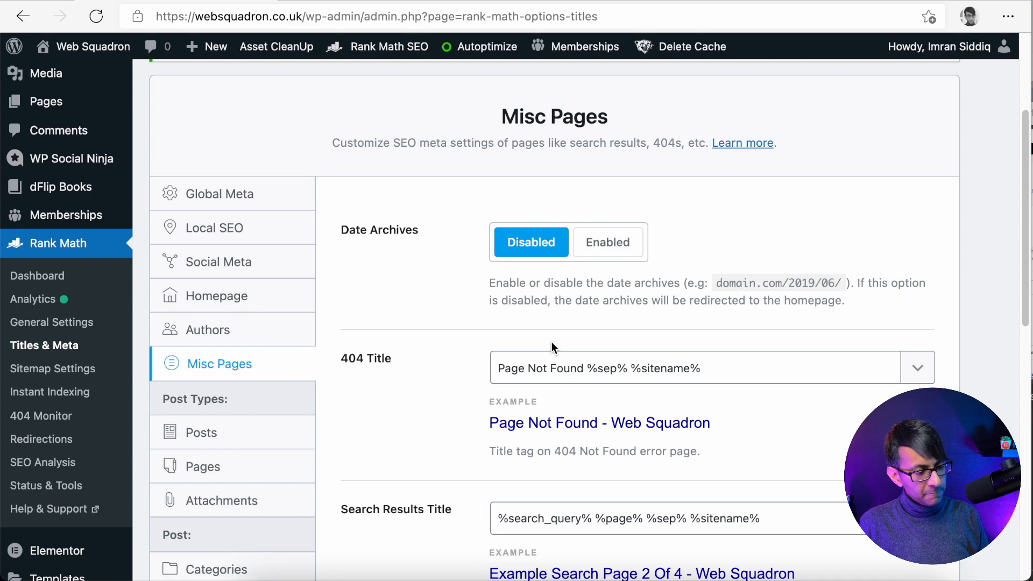
click(559, 369)
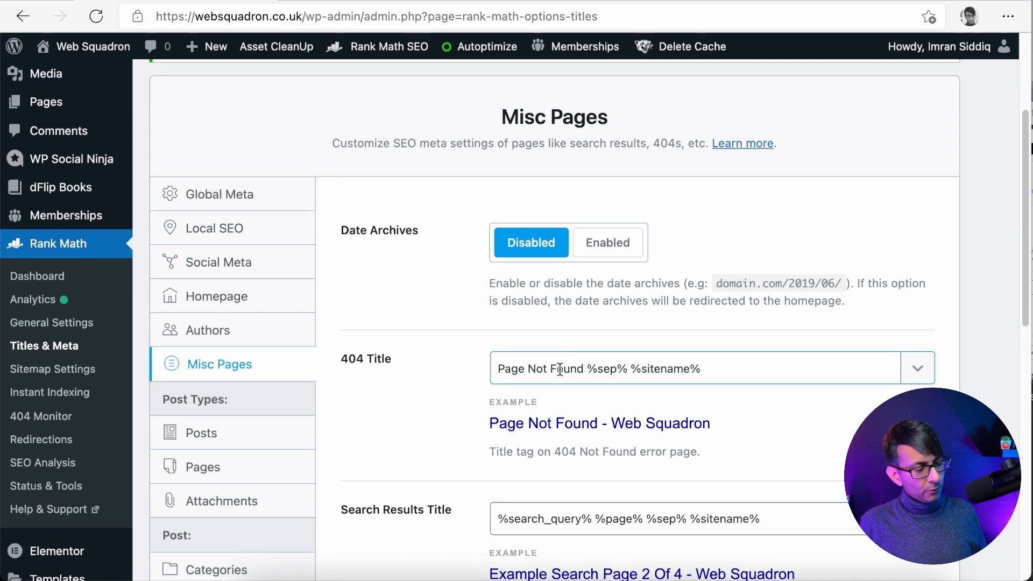
scroll(559, 370, down, 1)
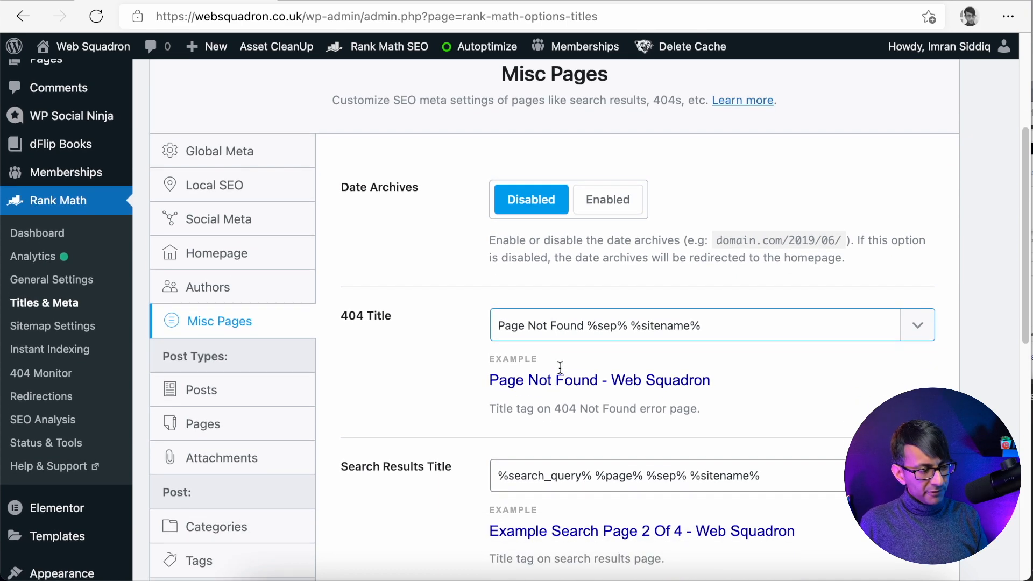
Open the Posts settings under Post Types and examine the Single Post Title format
click(226, 393)
scroll(459, 399, down, 1)
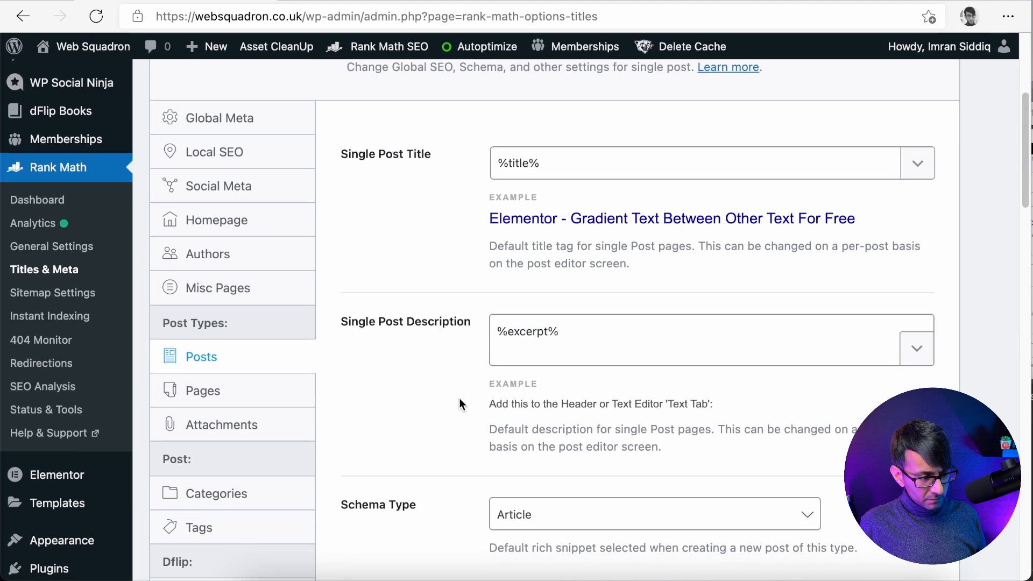
click(561, 161)
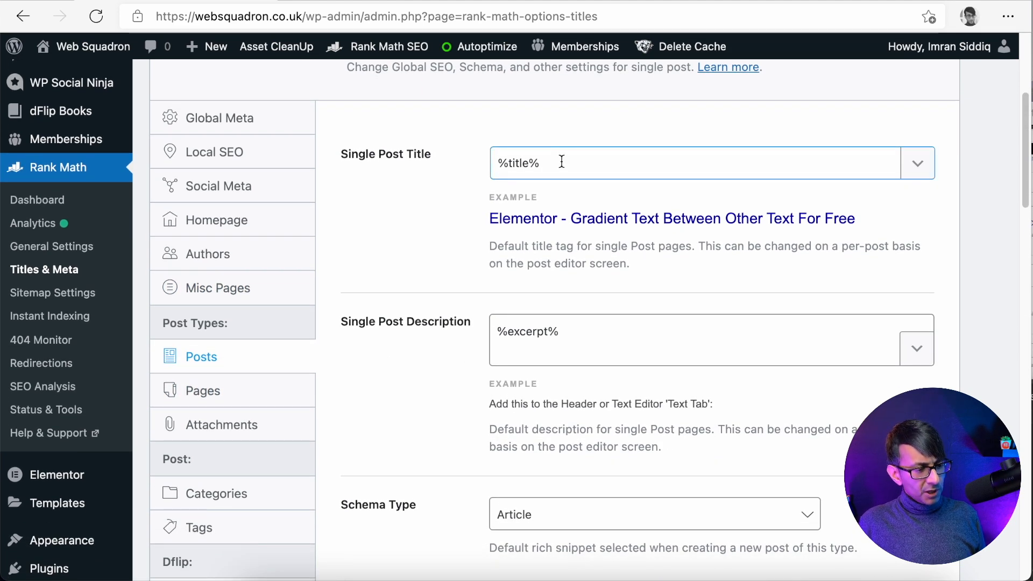
click(564, 161)
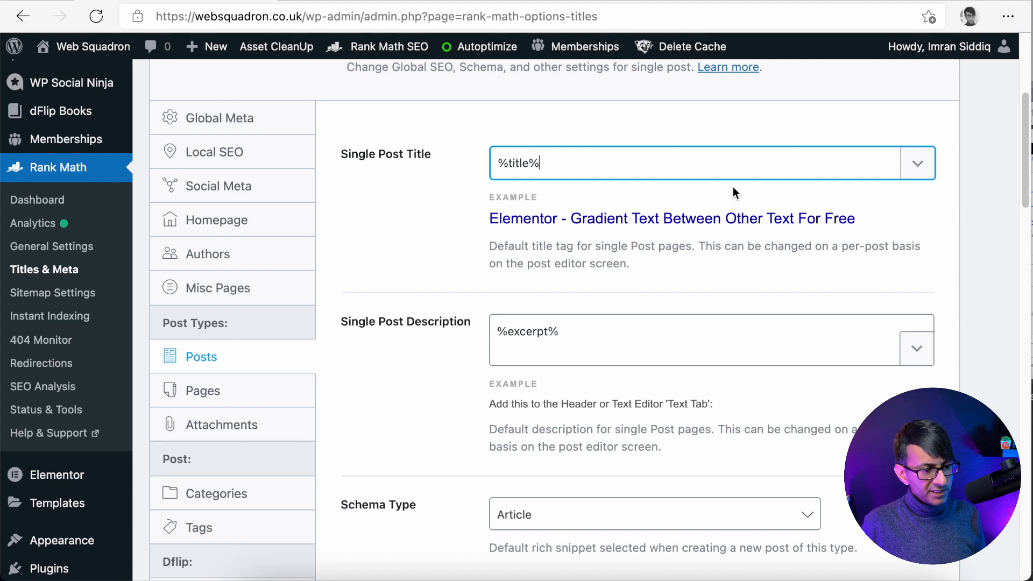
Search the Single Post Title variables for "title", insert the Post Title variable, and remove the duplicate %title%
click(912, 166)
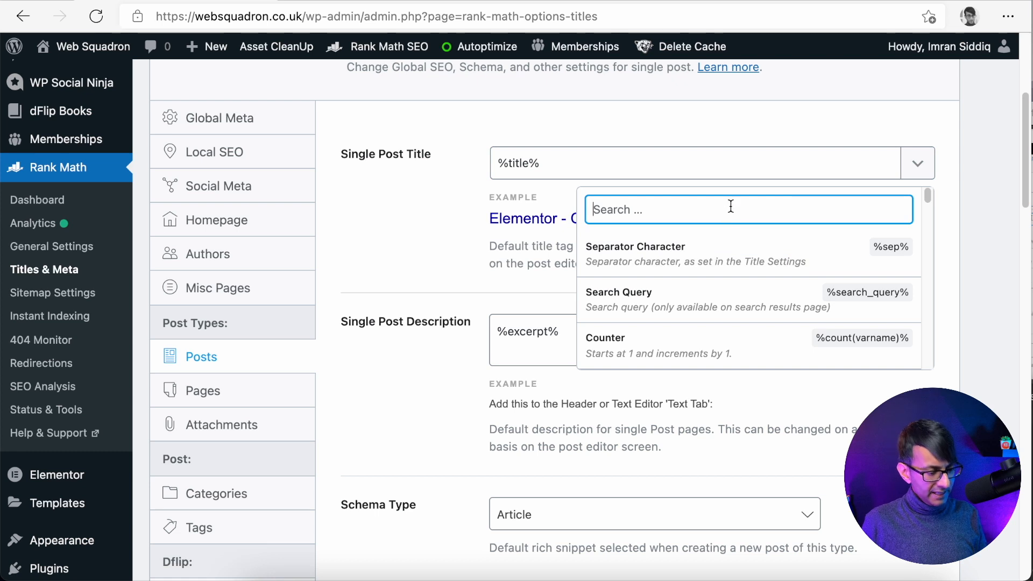
text(title)
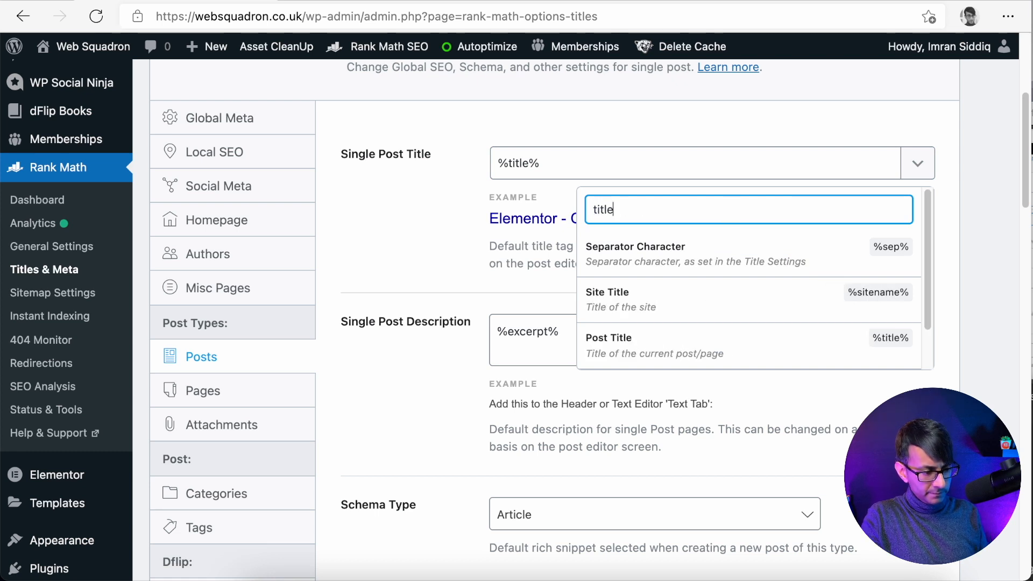
click(708, 353)
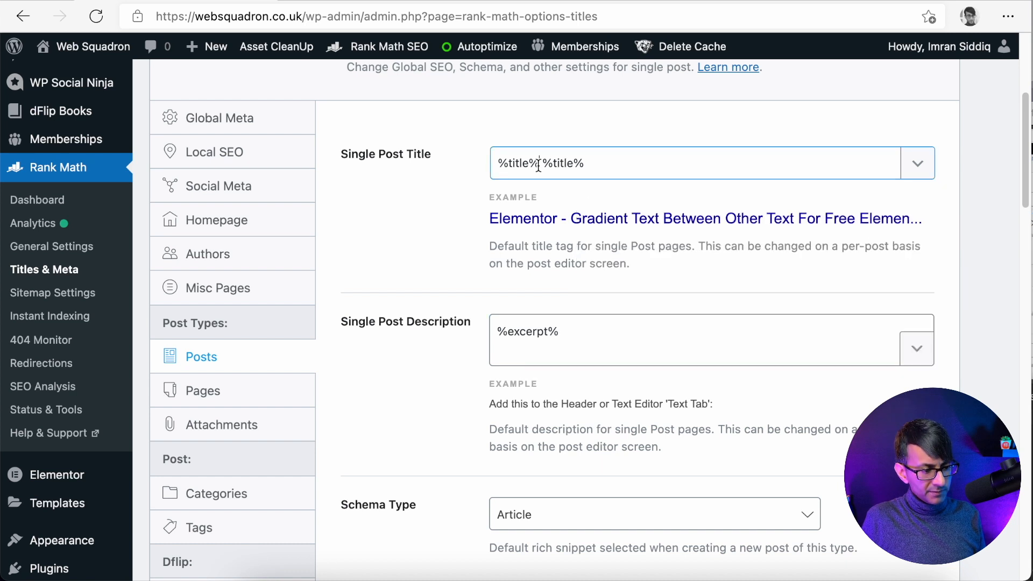
key(BackSpace)
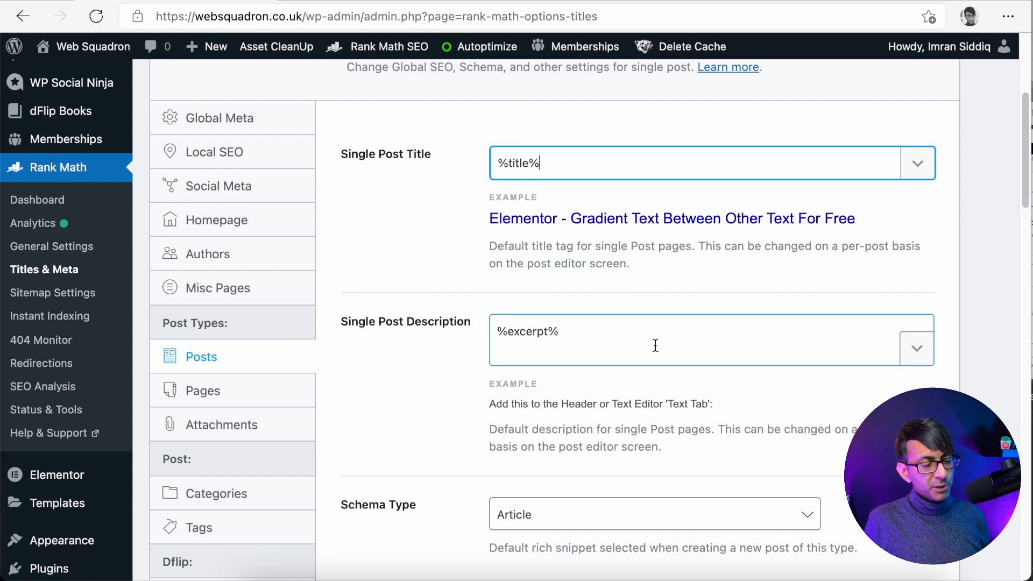
Examine the Posts schema defaults: Schema Type, Headline, Description and Article Type
scroll(653, 349, down, 5)
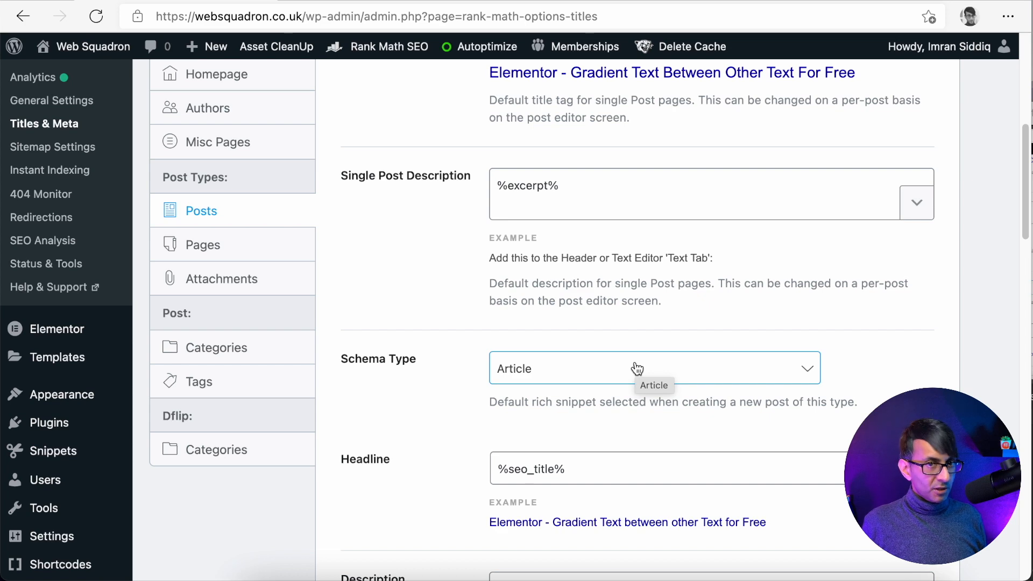
scroll(637, 368, down, 5)
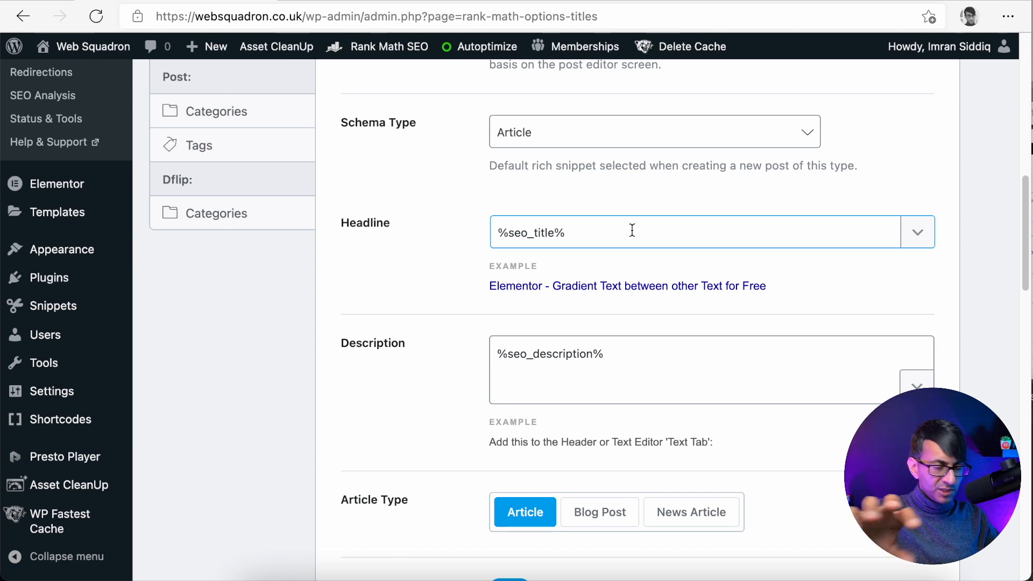
click(623, 350)
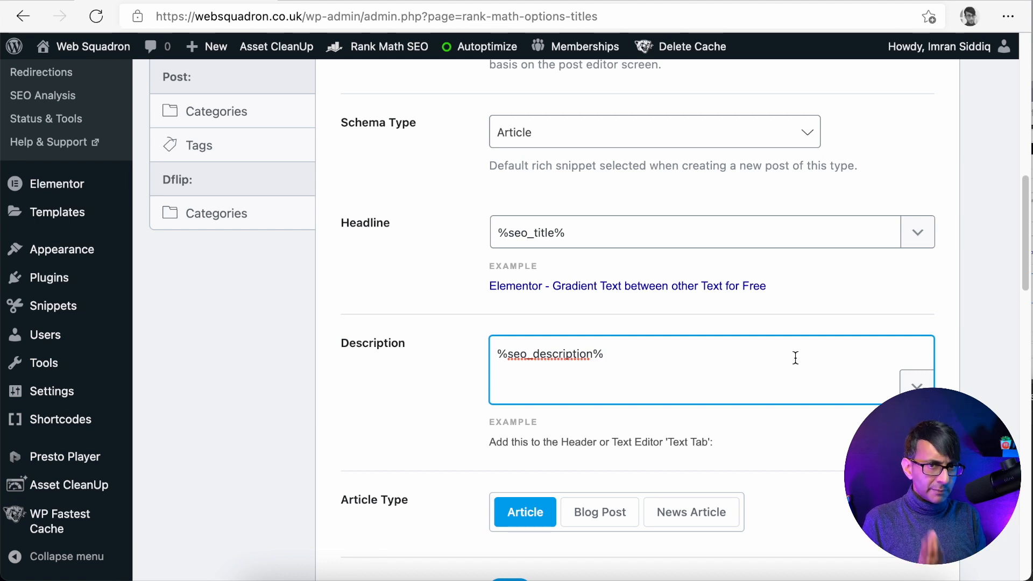
scroll(811, 439, down, 5)
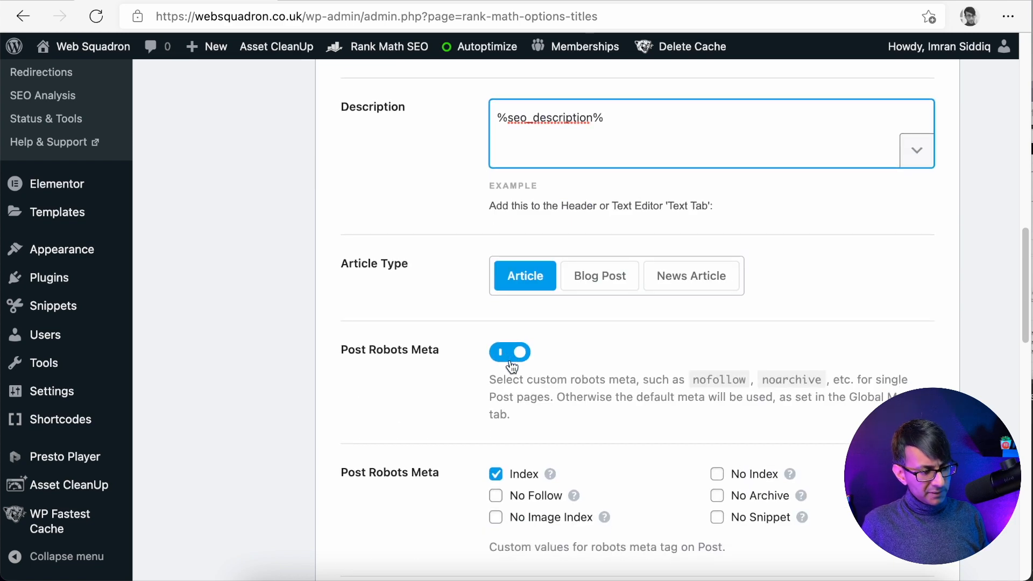
Review the remaining Posts options, from robots meta and link suggestions through primary taxonomy, Slack sharing, bulk editing and custom fields
scroll(512, 366, down, 7)
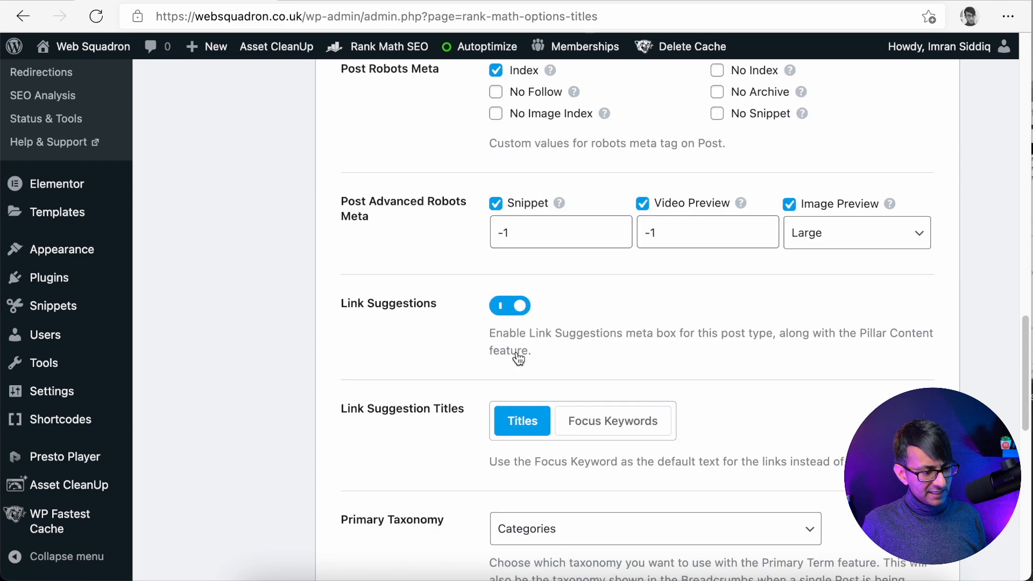
scroll(649, 344, down, 1)
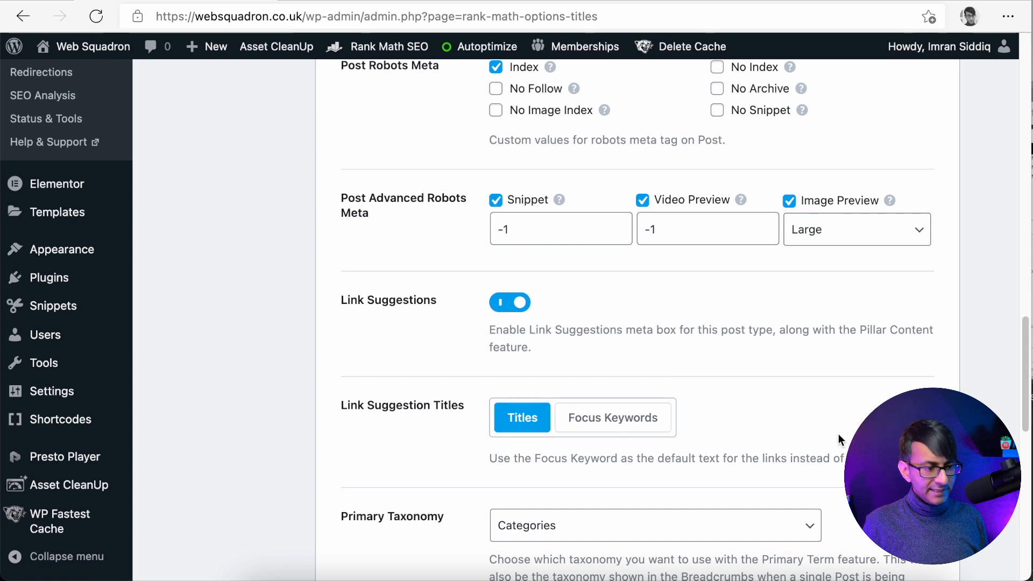
scroll(841, 440, down, 2)
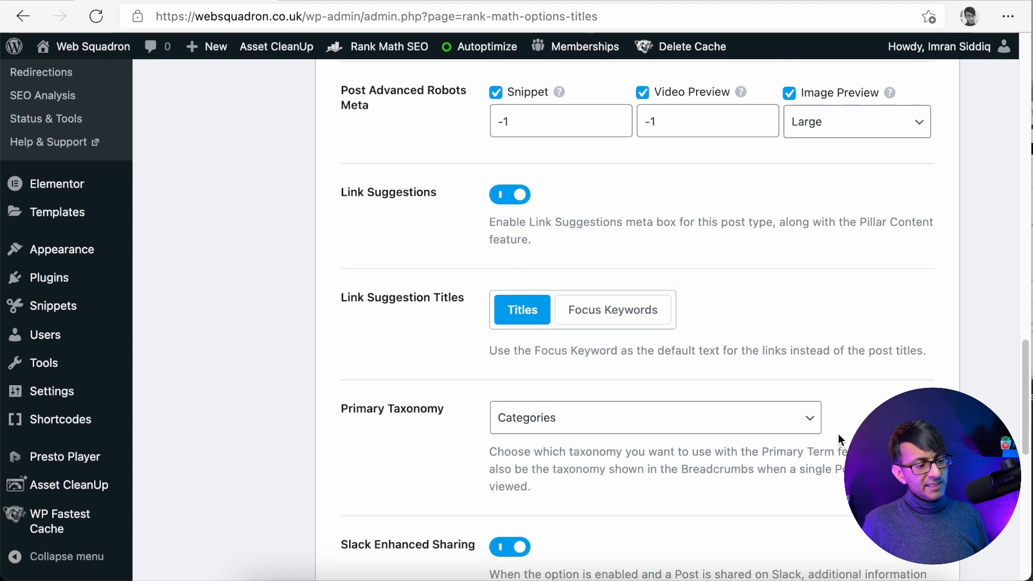
scroll(838, 439, down, 3)
scroll(838, 438, down, 1)
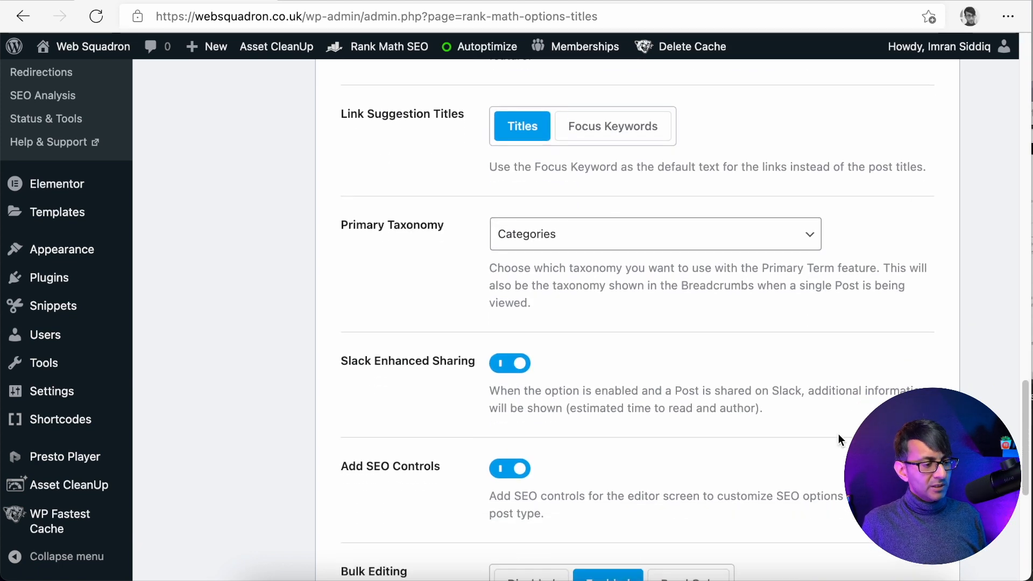
scroll(839, 438, down, 3)
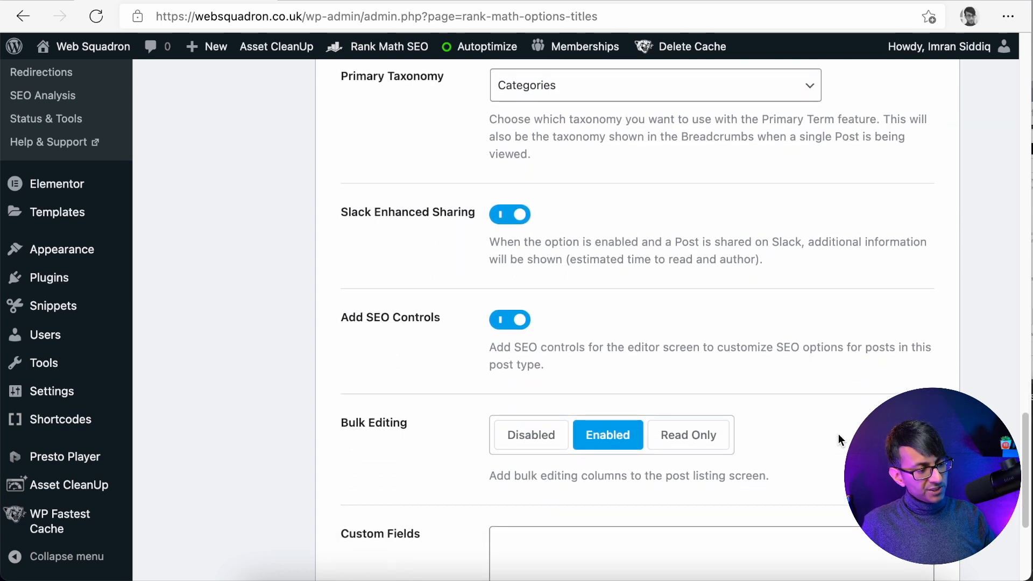
scroll(838, 439, down, 1)
scroll(838, 437, down, 3)
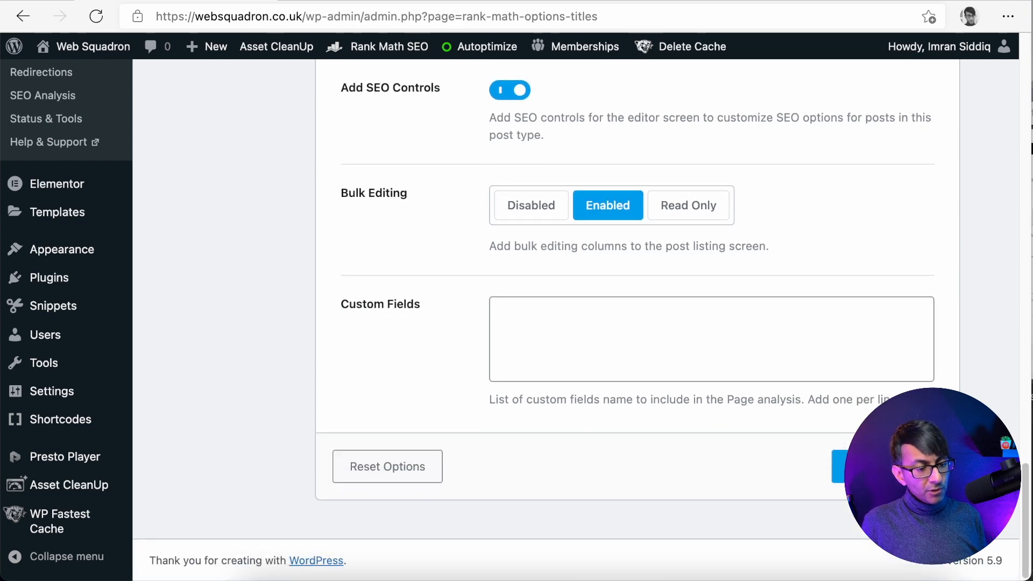
Open the Pages settings under Post Types and examine the title, description, schema type, robots meta, link suggestion and Slack sharing options
drag(1025, 501, 1029, 74)
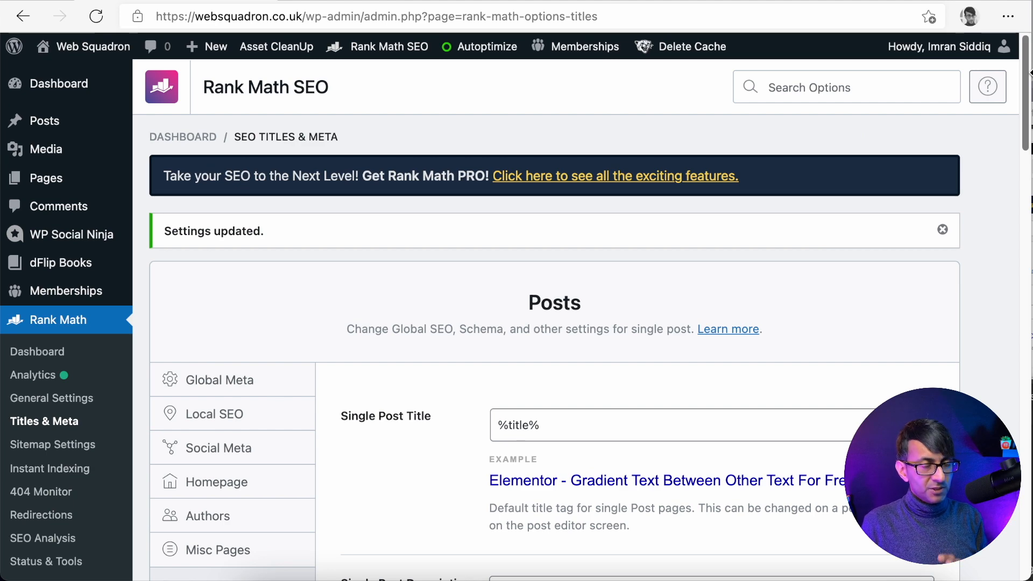
drag(1029, 77, 1028, 151)
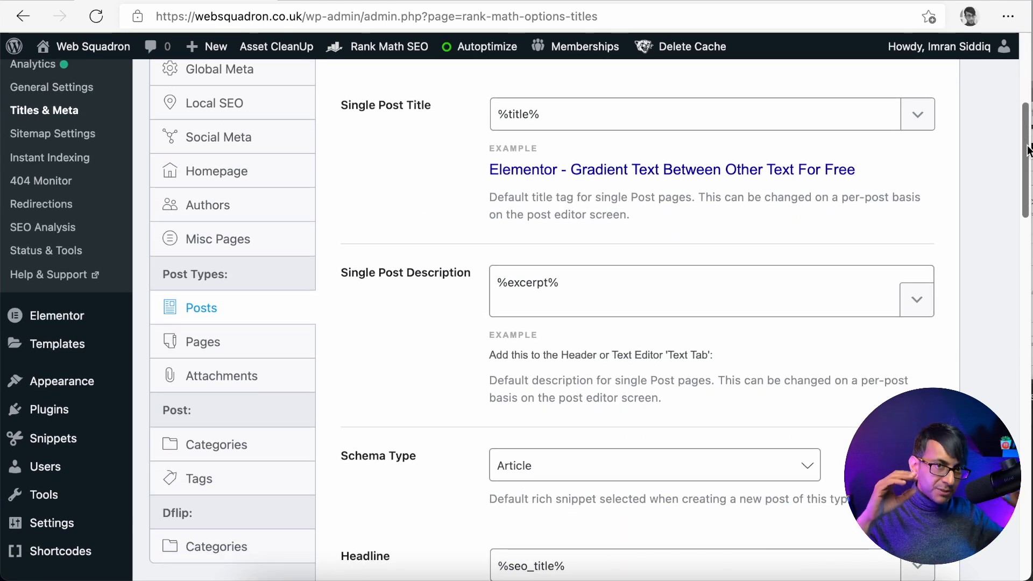
click(262, 349)
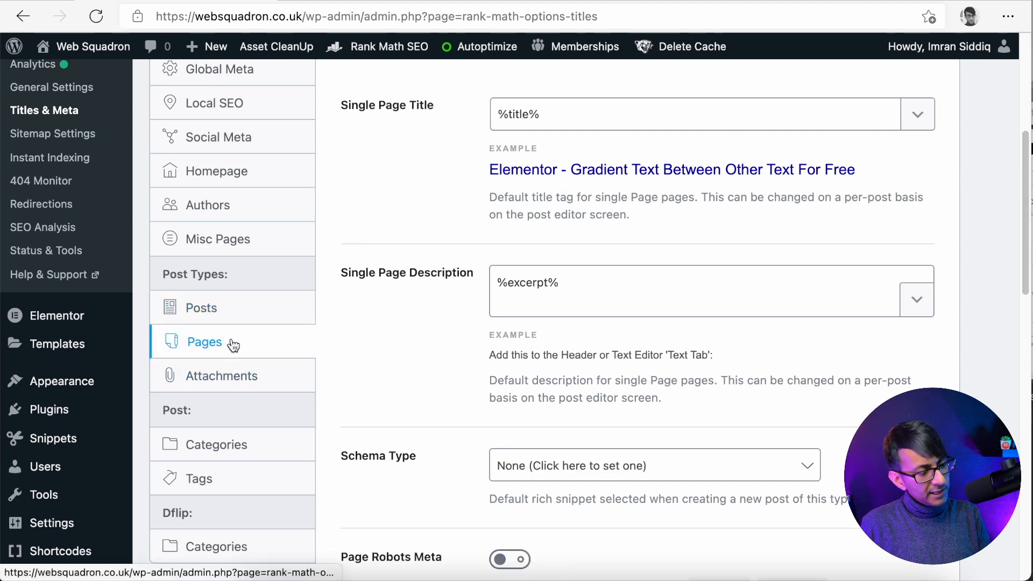
drag(1024, 218, 1021, 192)
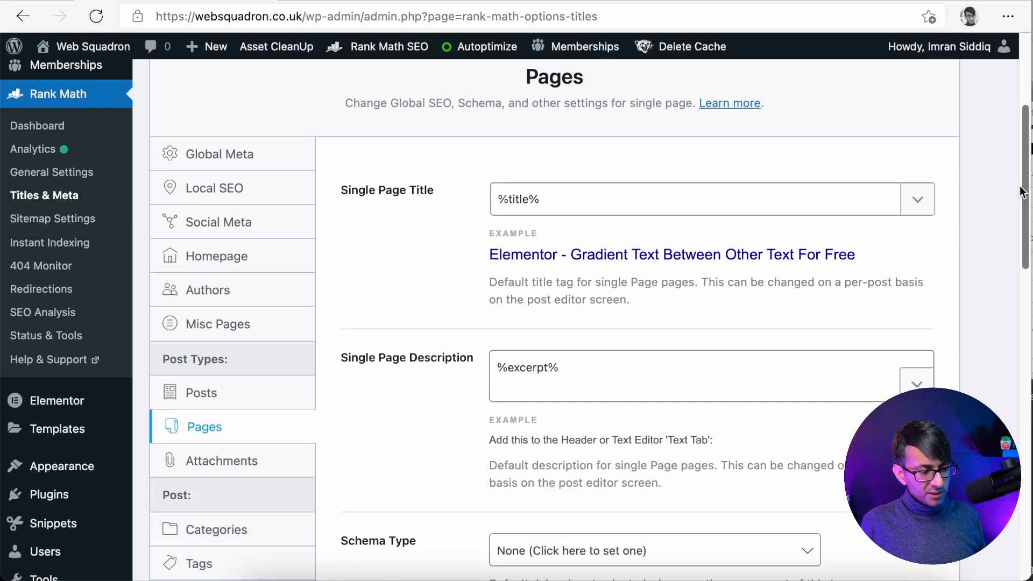
scroll(1022, 192, down, 5)
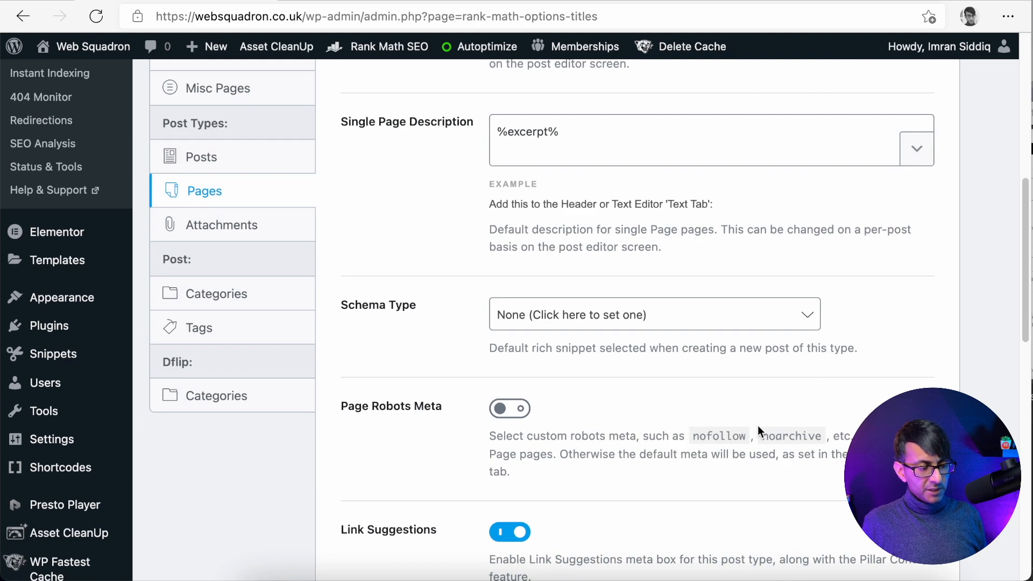
scroll(758, 425, down, 3)
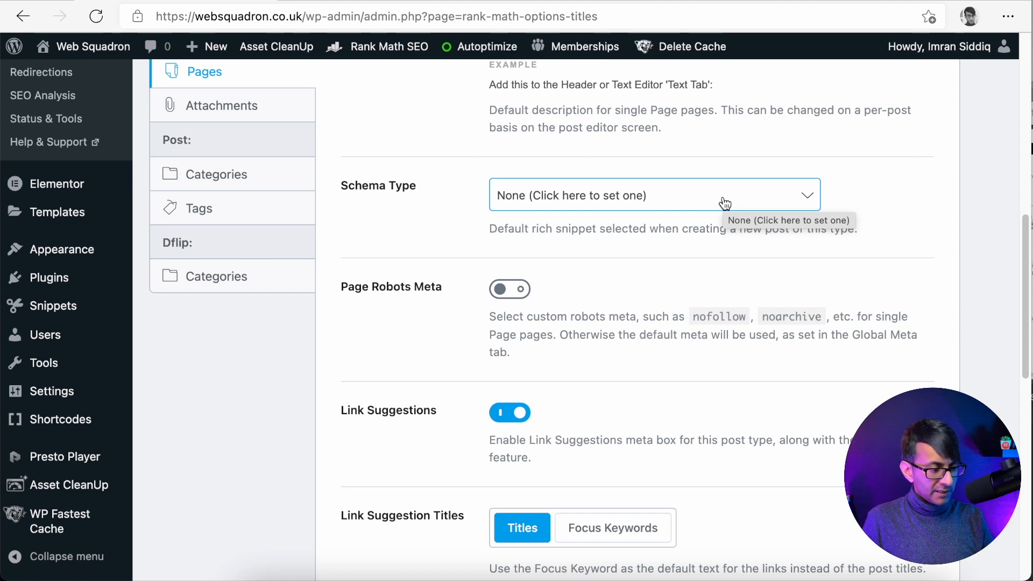
scroll(1017, 303, down, 5)
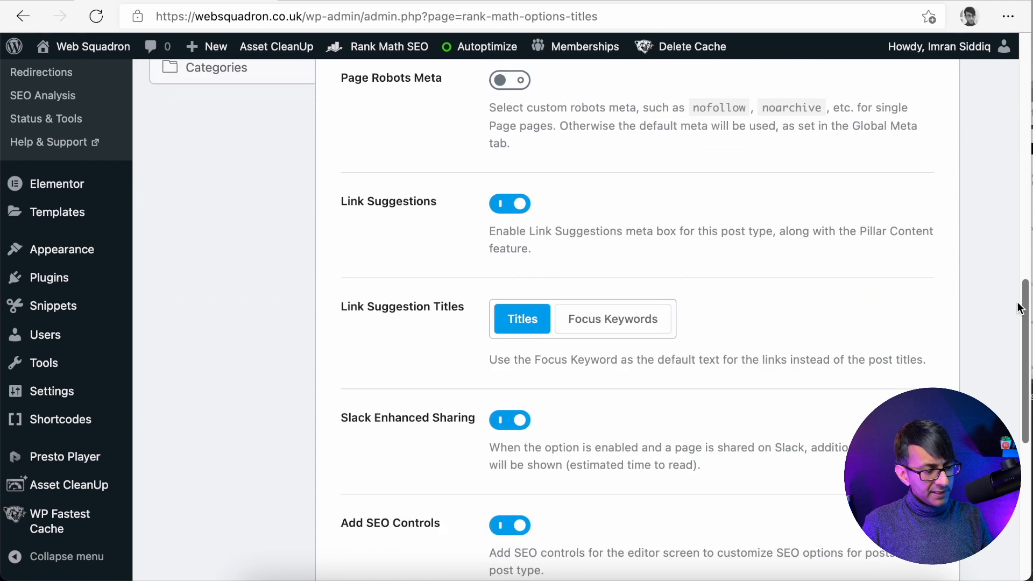
scroll(1017, 307, up, 1)
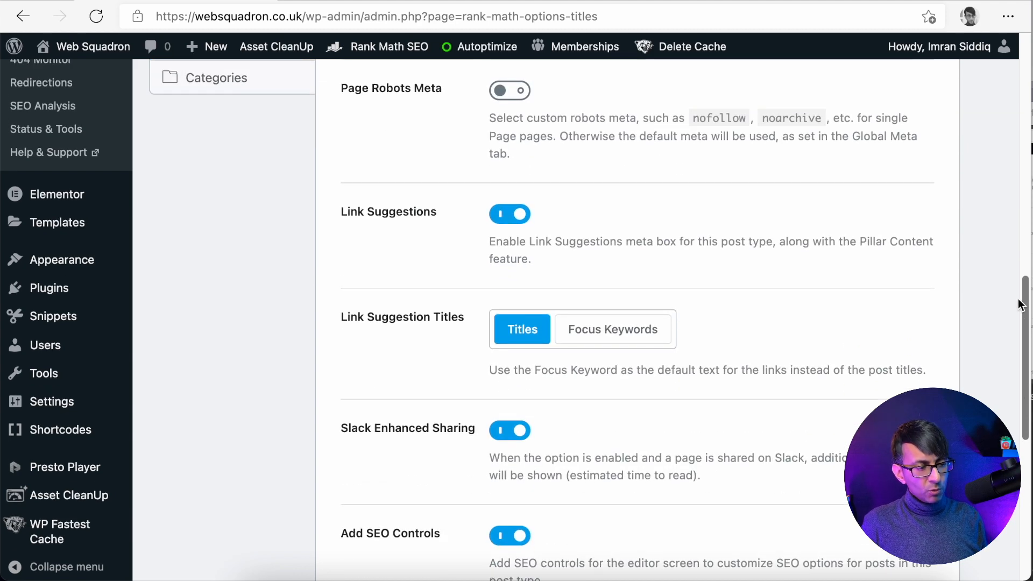
Open the Attachments settings under Post Types and check what can be configured for media attachments
drag(1018, 304, 1026, 162)
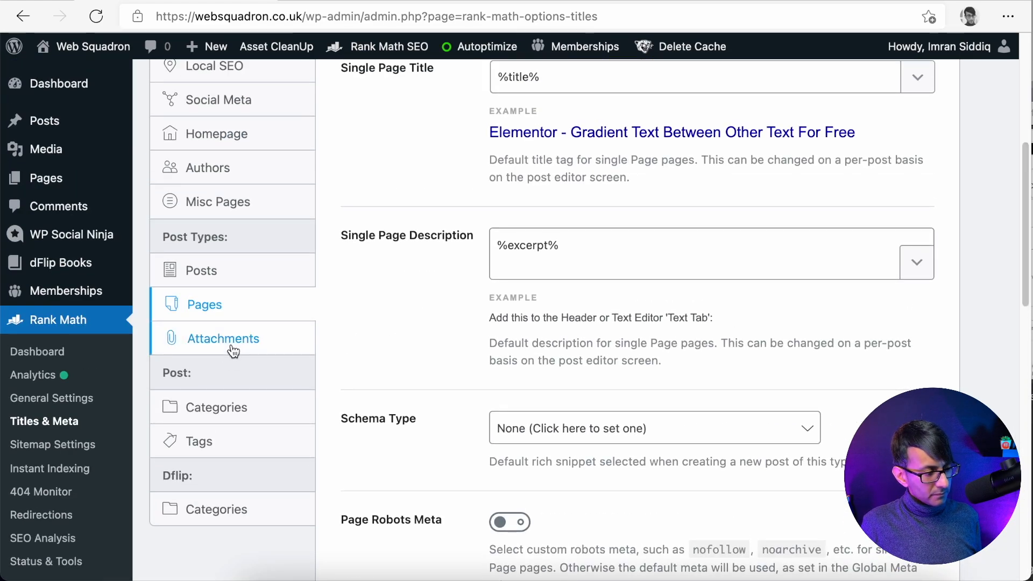
click(231, 348)
scroll(664, 386, up, 3)
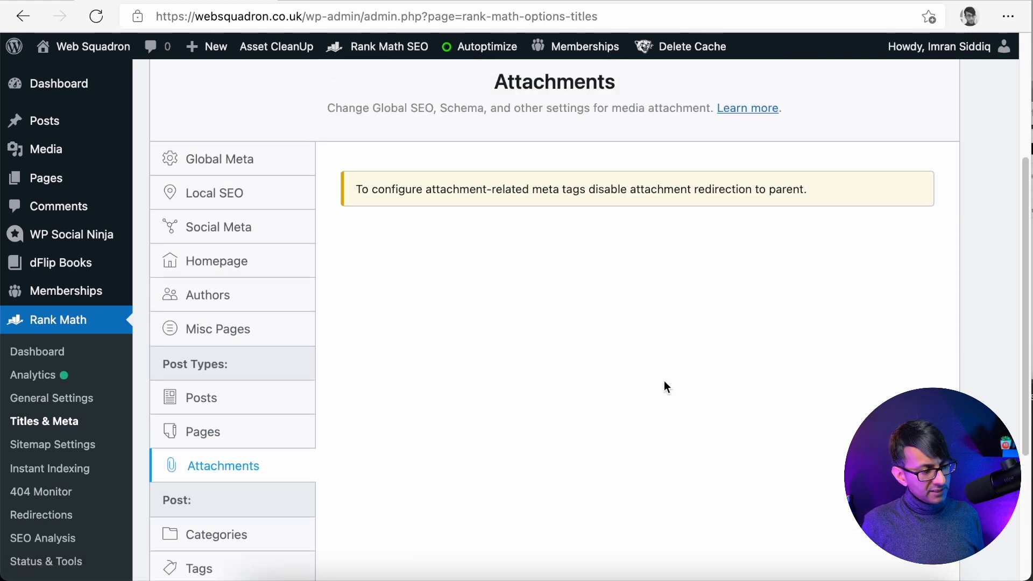
scroll(223, 398, down, 3)
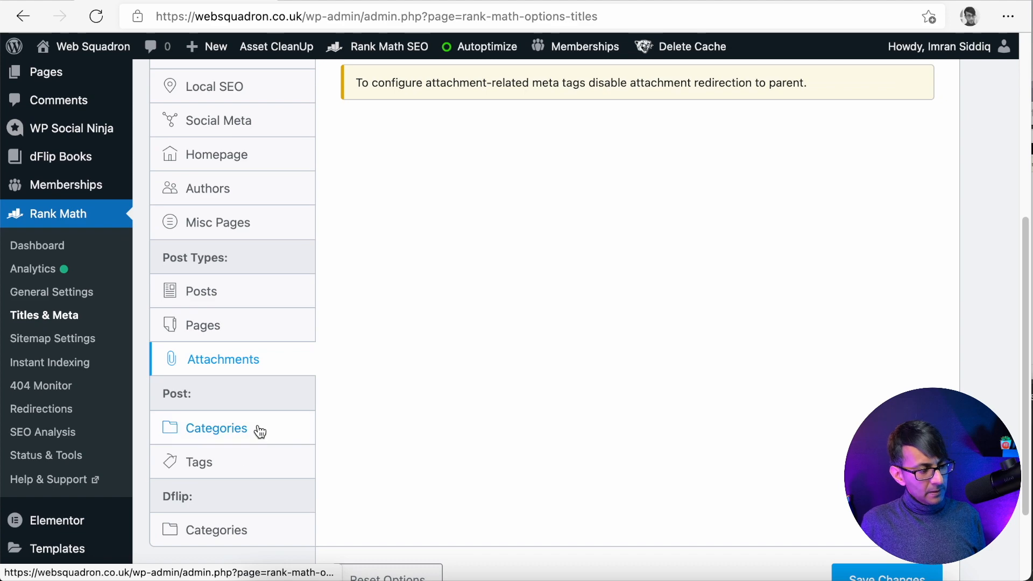
In the Post group's Categories settings, reduce the Category Archive Titles format to %term% and save the changes
click(258, 429)
scroll(645, 378, up, 3)
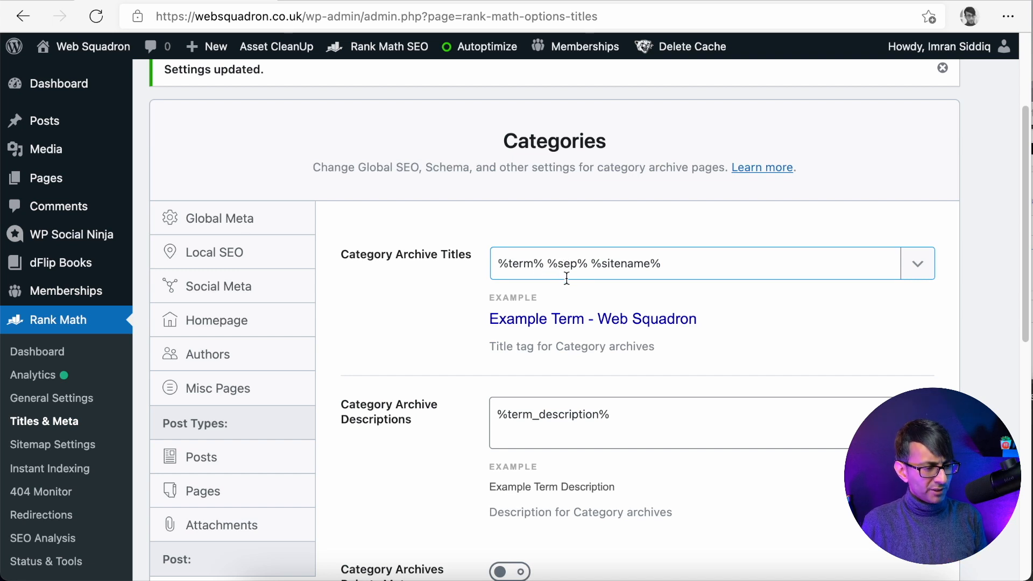
double_click(614, 263)
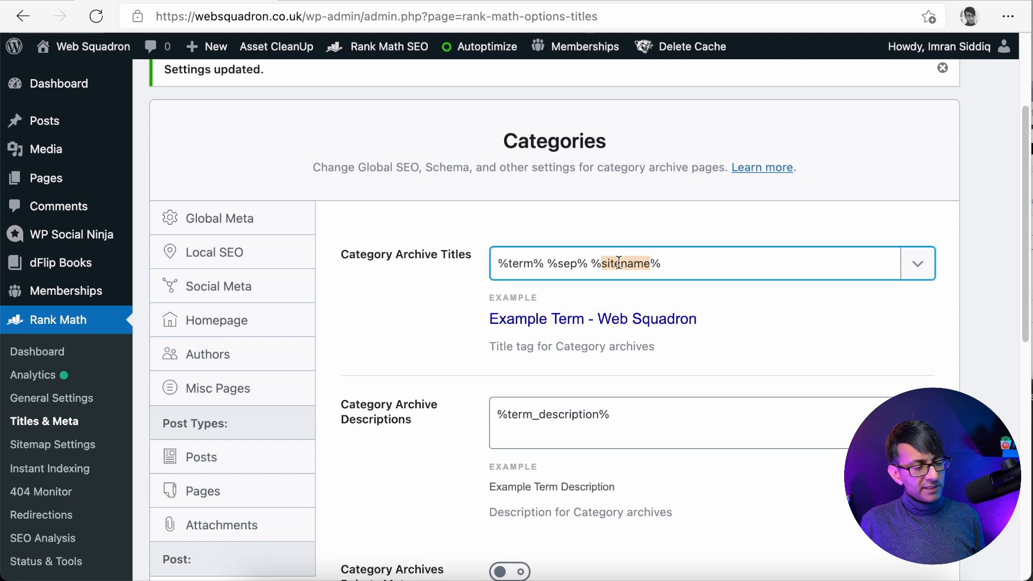
drag(592, 264, 697, 264)
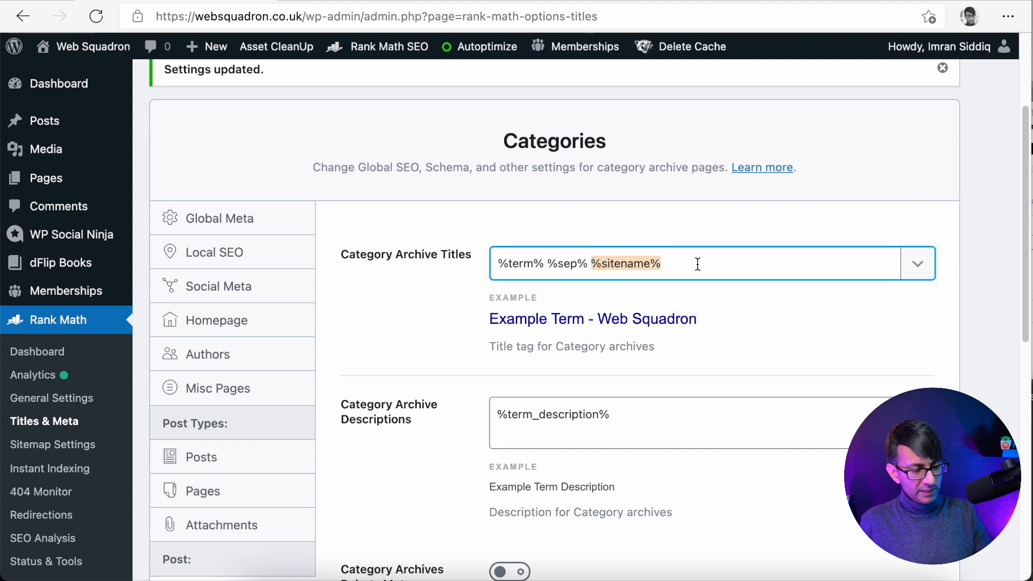
key(BackSpace)
key(BackSpace)
key(BackSpace)
key(BackSpace)
key(BackSpace)
key(BackSpace)
key(BackSpace)
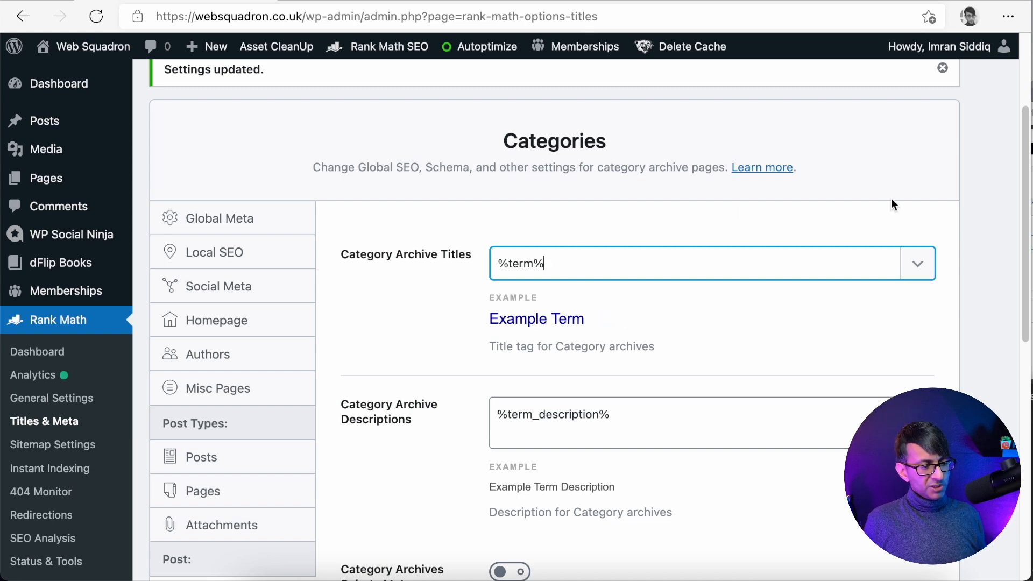
drag(1018, 163, 1018, 439)
click(887, 467)
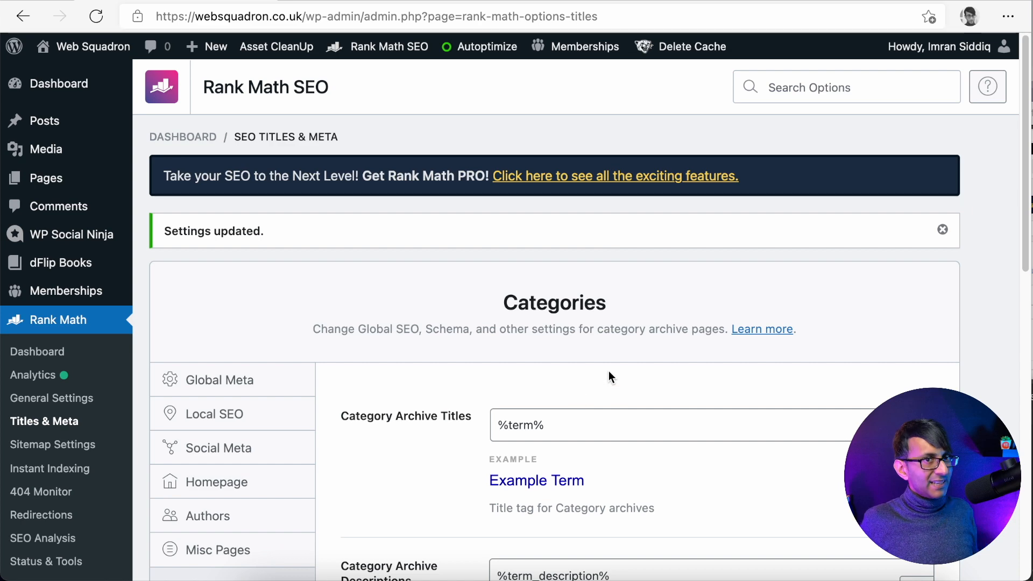
Open the Tags settings for posts and reduce the Tag Archive Titles format to %term%
scroll(426, 379, down, 5)
scroll(421, 388, down, 2)
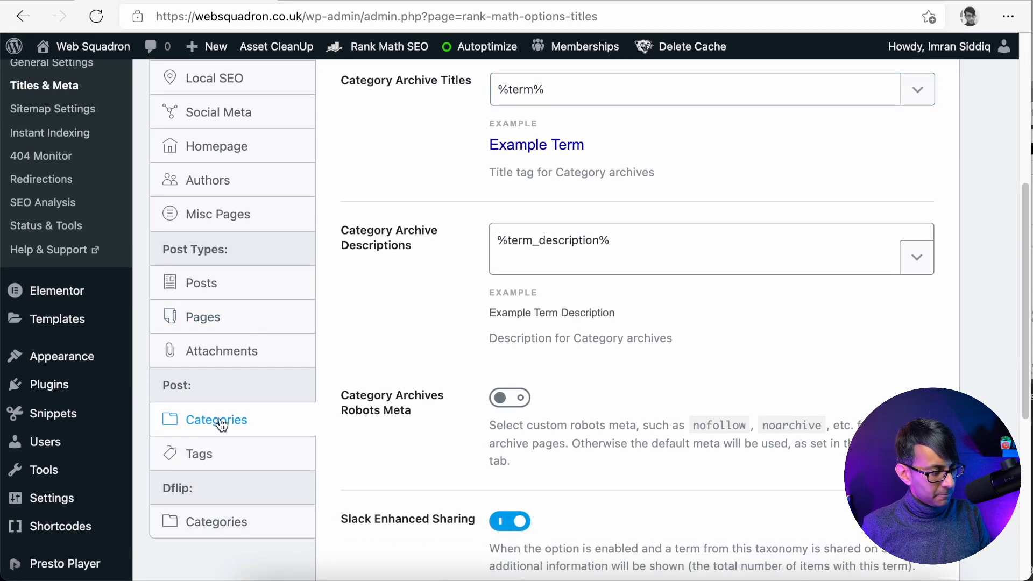
click(220, 453)
scroll(612, 412, up, 4)
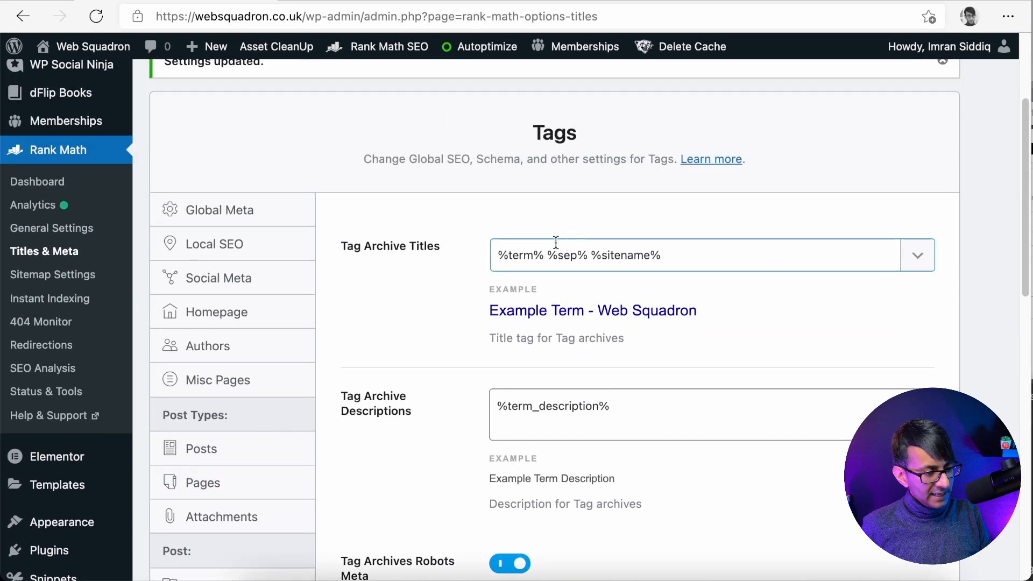
drag(544, 255, 939, 295)
key(BackSpace)
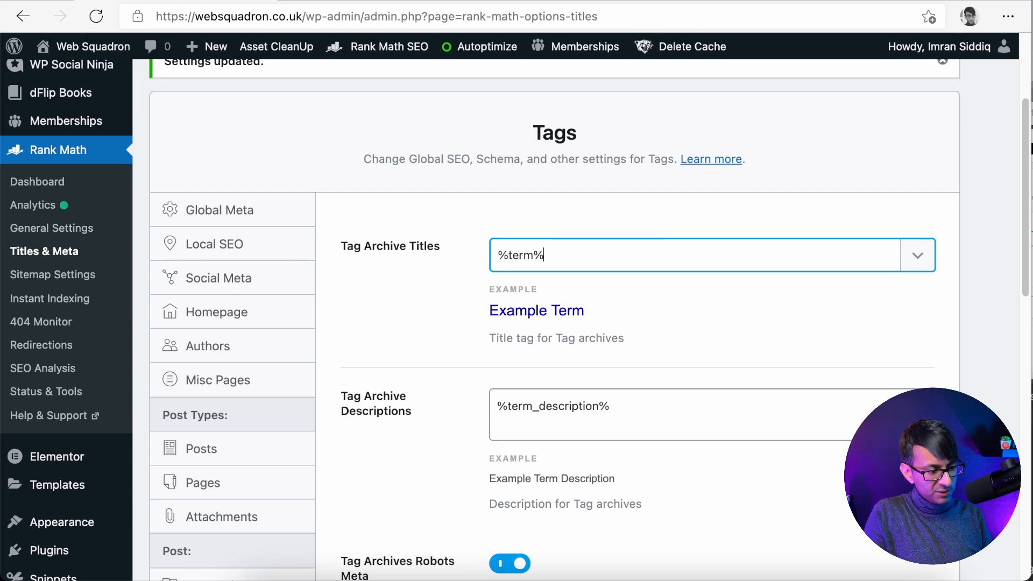
Review the tag archive robots meta, Slack sharing, SEO controls and snippet data options, and save the Tags settings
scroll(909, 380, down, 2)
scroll(836, 384, down, 5)
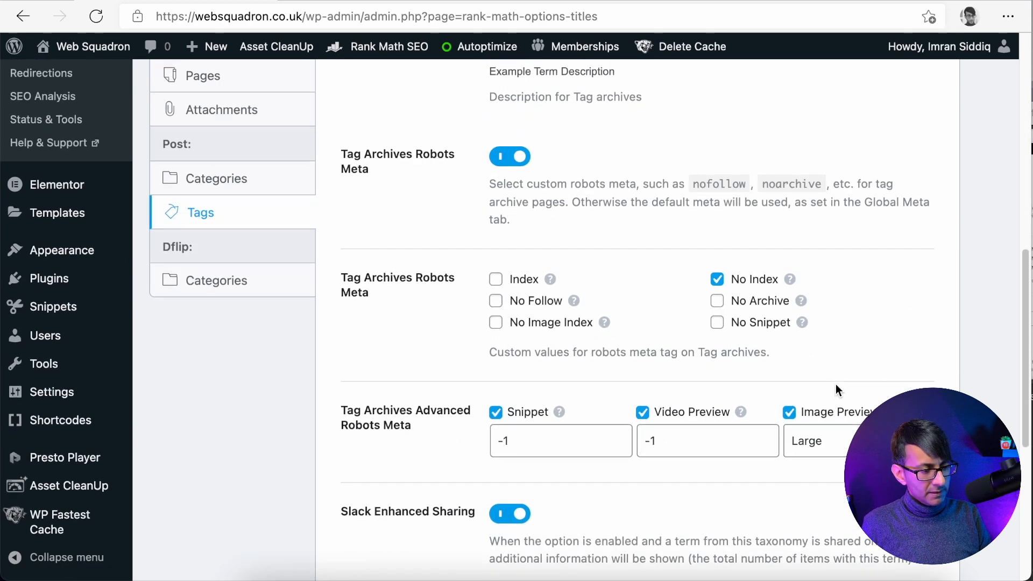
scroll(835, 383, up, 2)
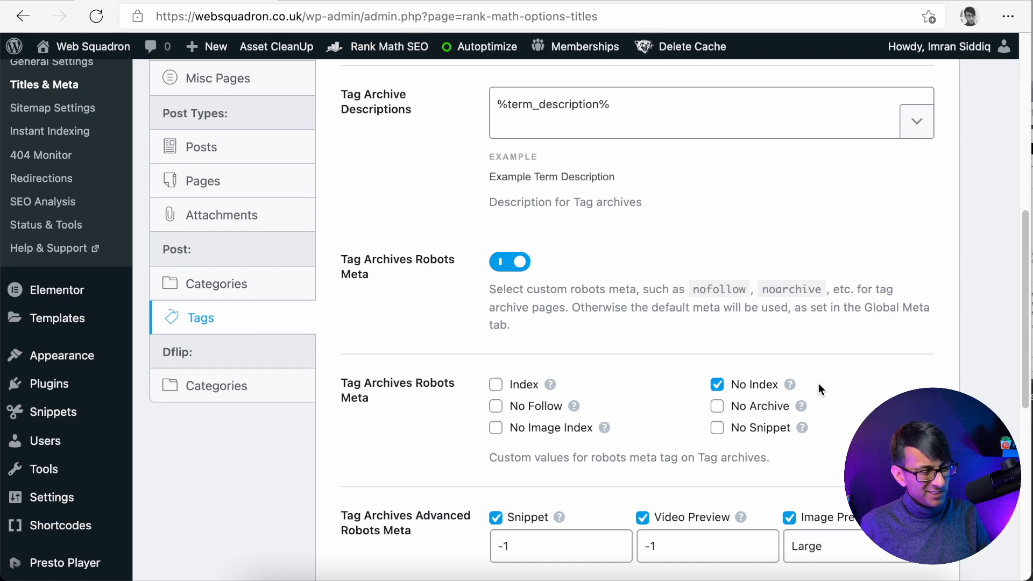
scroll(818, 384, up, 5)
scroll(819, 383, down, 10)
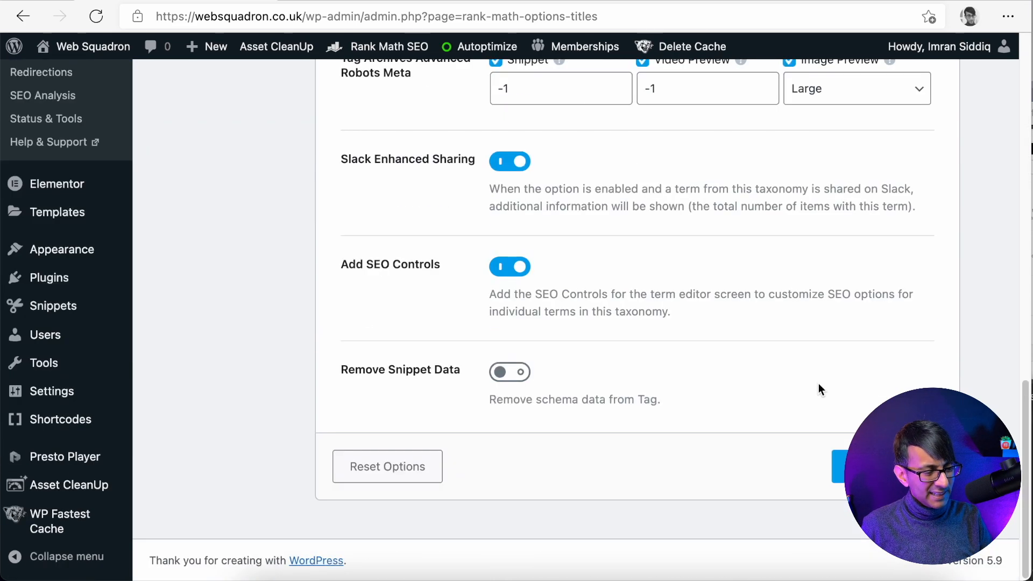
scroll(818, 382, up, 3)
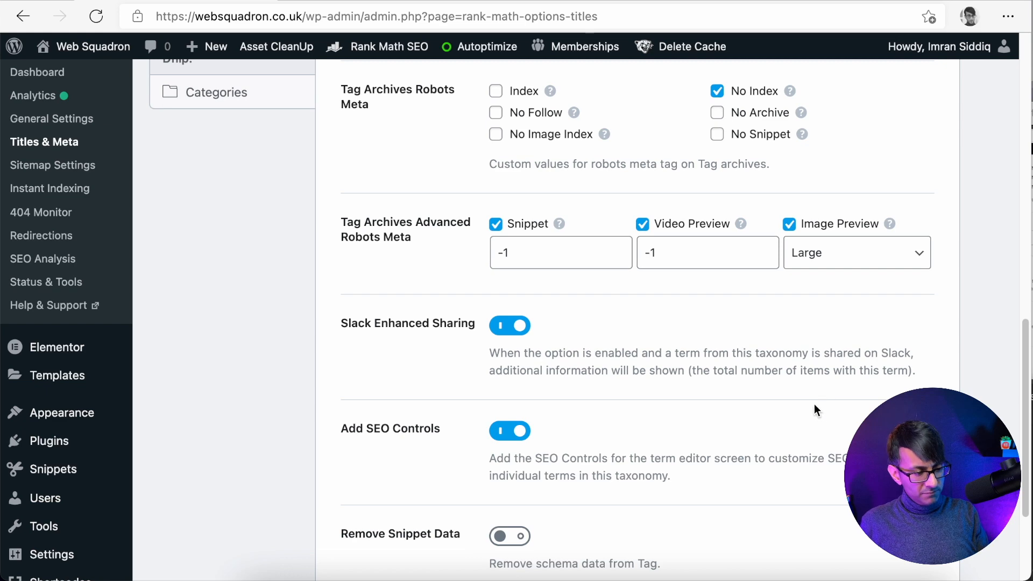
scroll(807, 401, down, 4)
scroll(783, 390, up, 2)
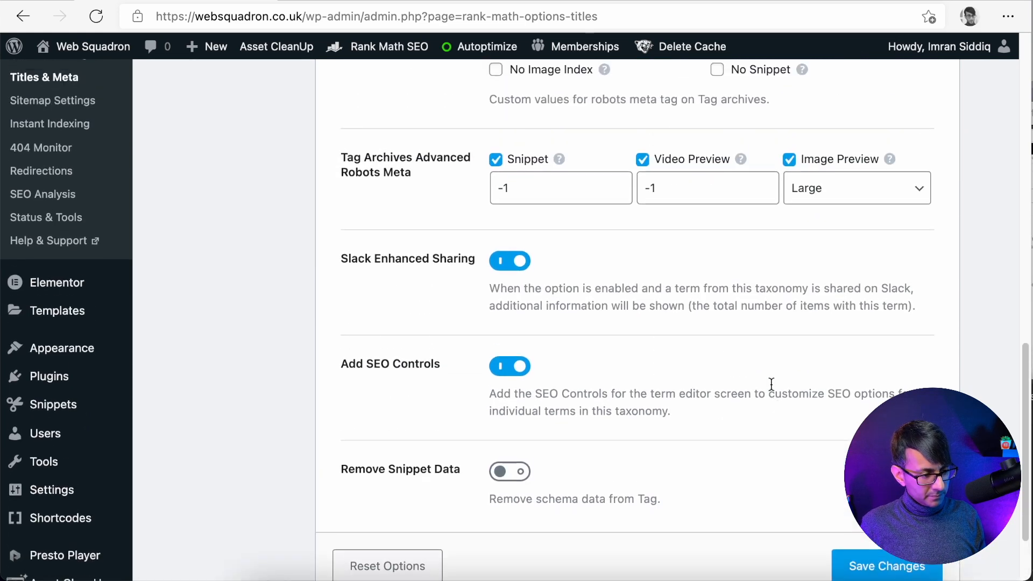
click(877, 565)
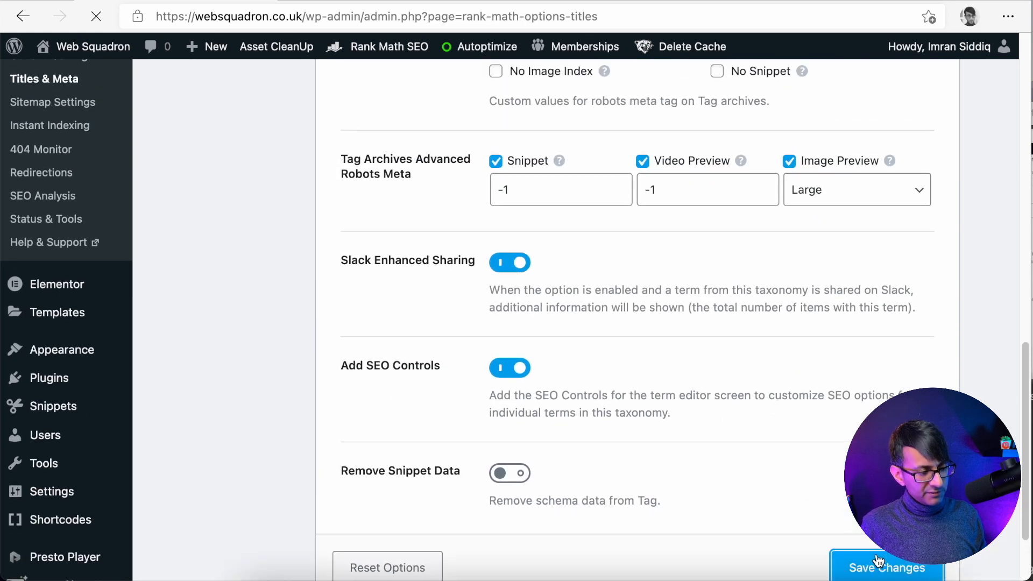
scroll(377, 440, down, 10)
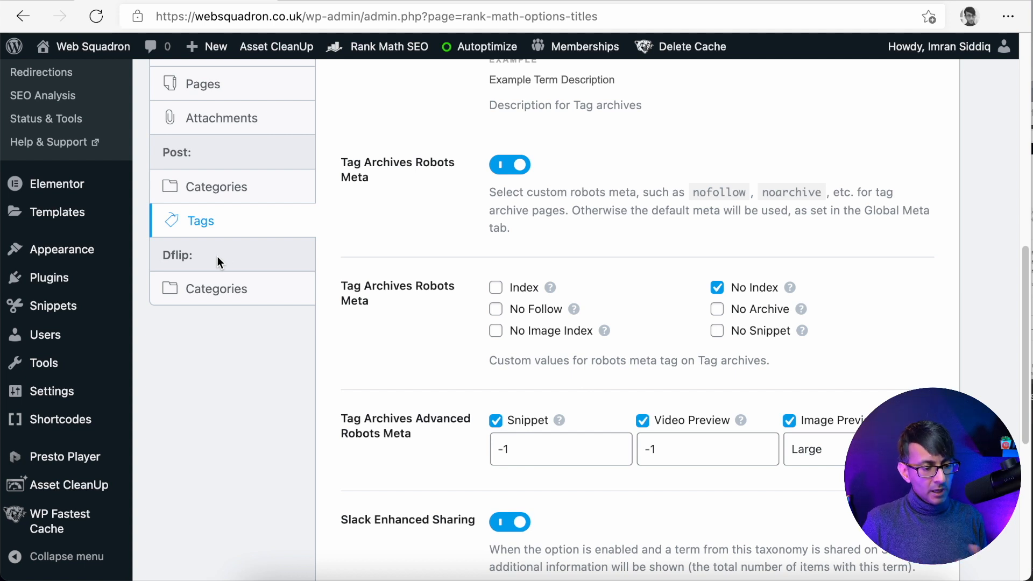
scroll(276, 324, up, 1)
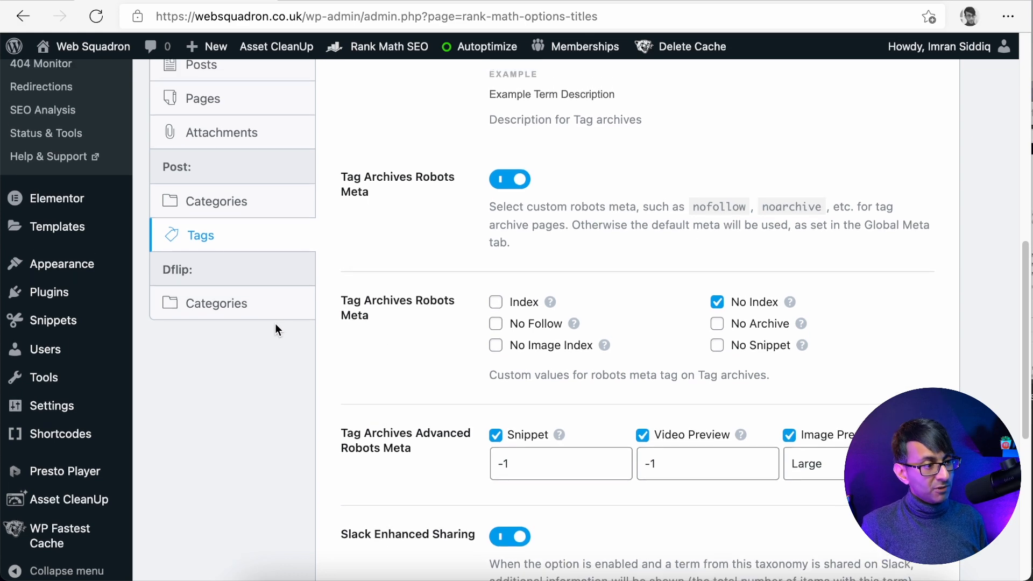
scroll(275, 324, down, 1)
scroll(56, 312, up, 6)
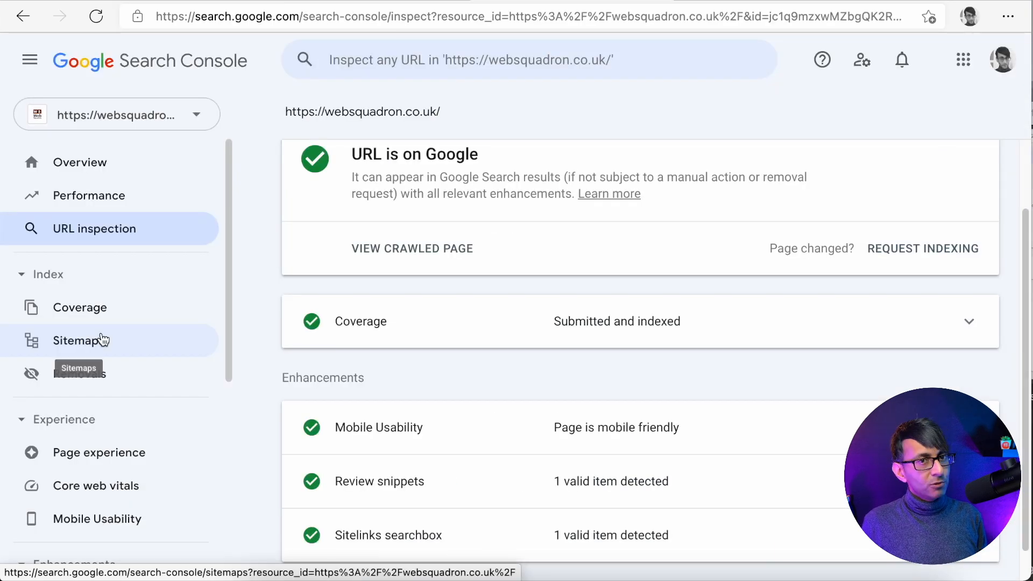
Open the Sitemaps page in Google Search Console and copy sitemap_index.xml from Rank Math's Sitemap Settings for the new sitemap URL
click(102, 339)
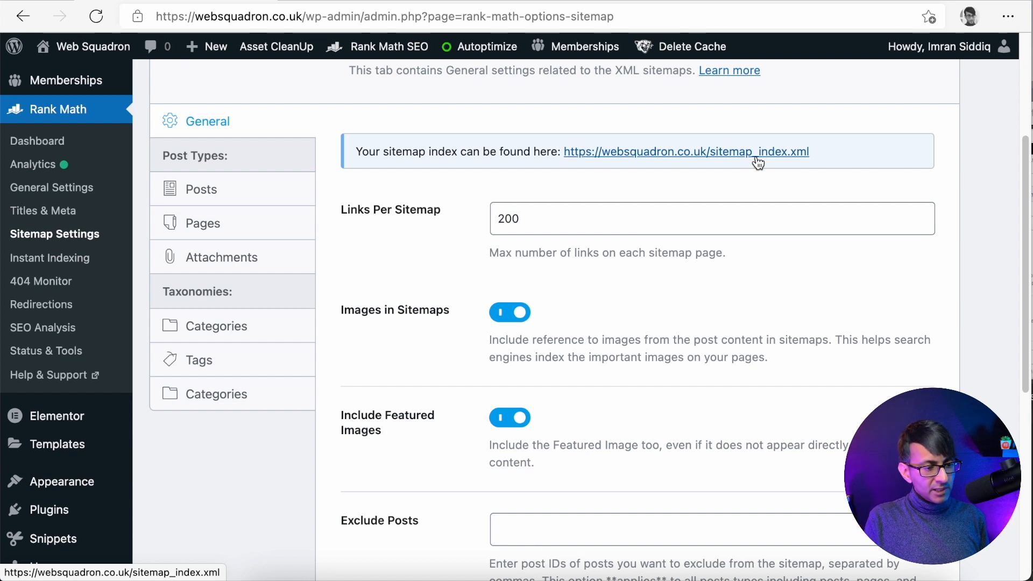
drag(811, 153, 710, 154)
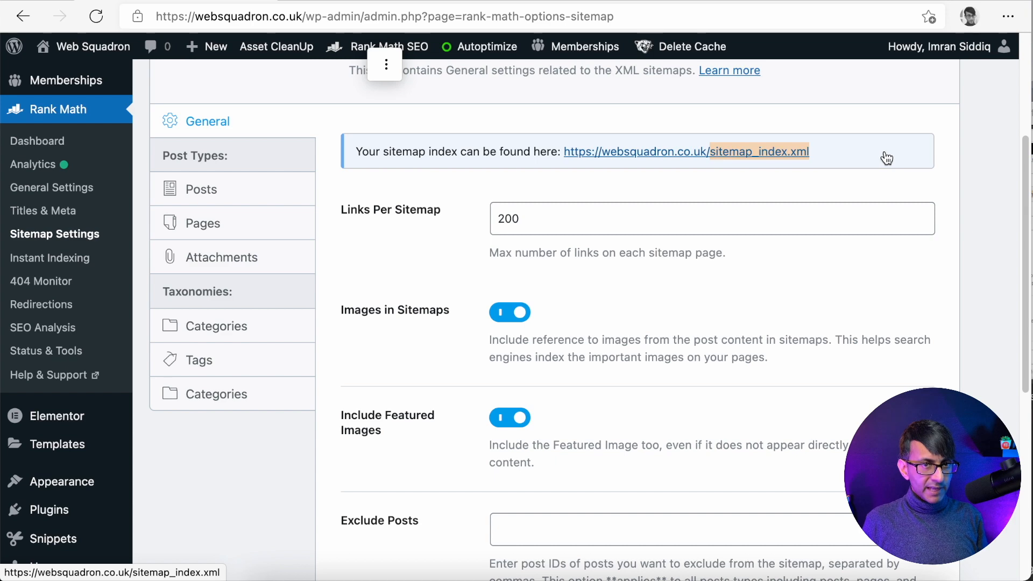
key(super+c)
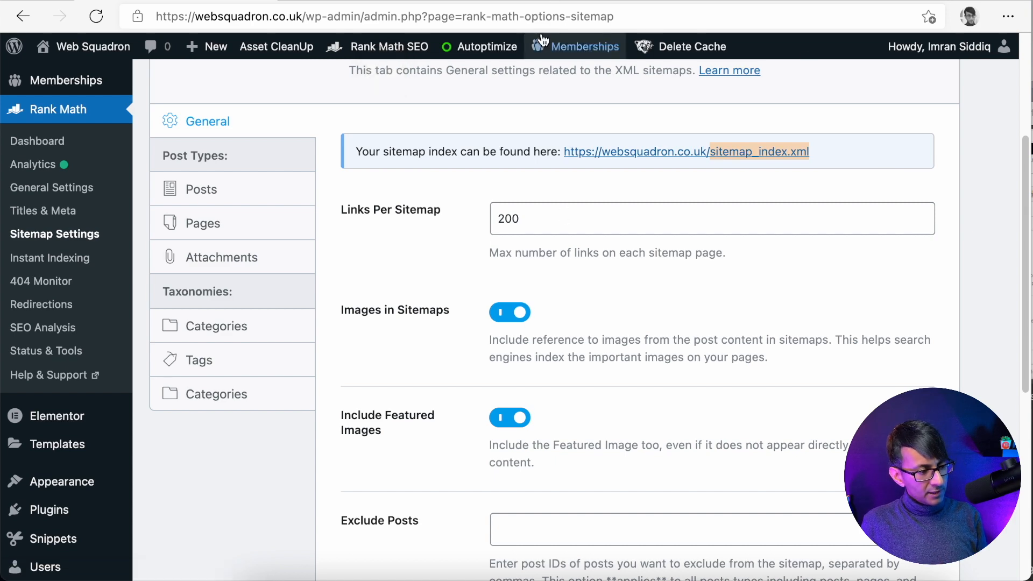
click(565, 1)
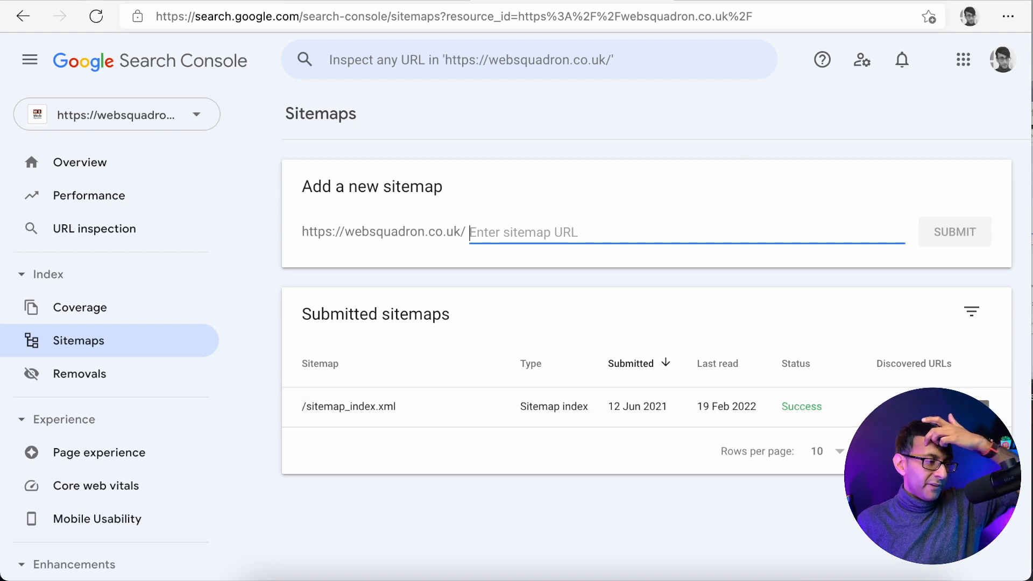
Return to Rank Math's general Sitemap Settings and examine the links per sitemap, image inclusion and exclusion options
click(215, 1)
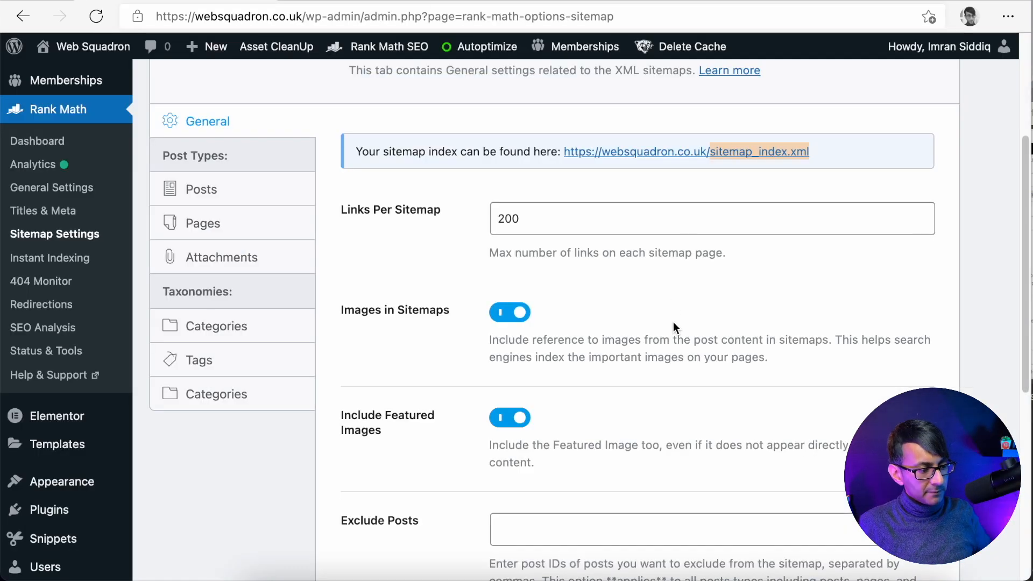
scroll(606, 289, down, 1)
click(536, 199)
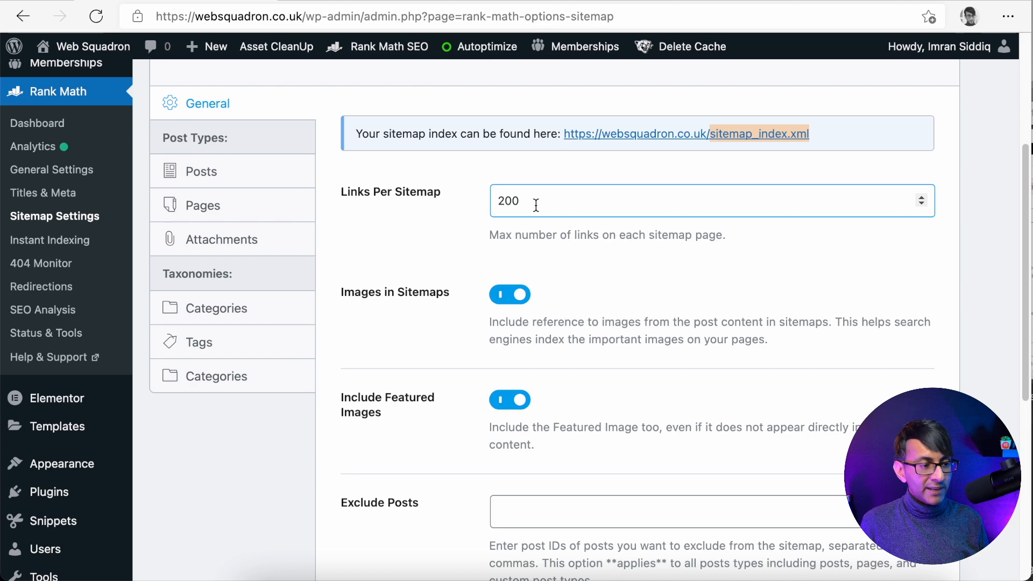
scroll(593, 299, down, 2)
scroll(593, 305, down, 2)
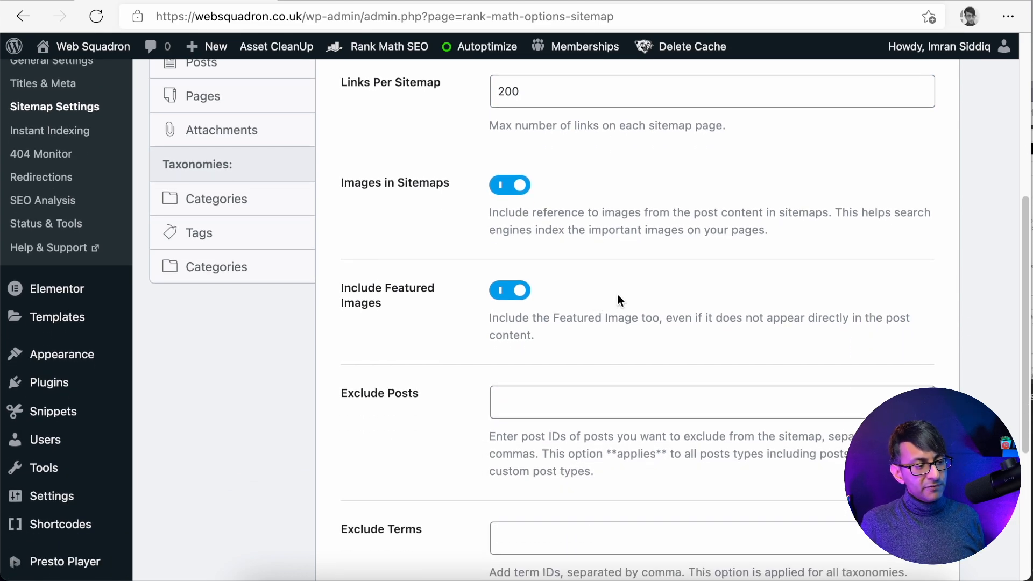
Review the general exclusion and search engine ping options, and copy post-sitemap.xml from the Posts sitemap settings
scroll(618, 300, down, 6)
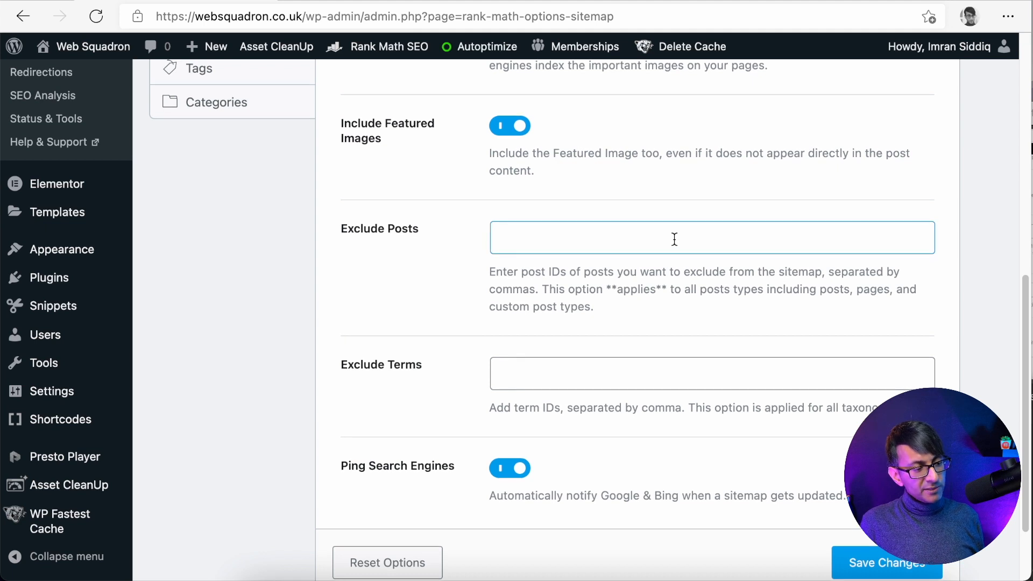
scroll(724, 370, down, 4)
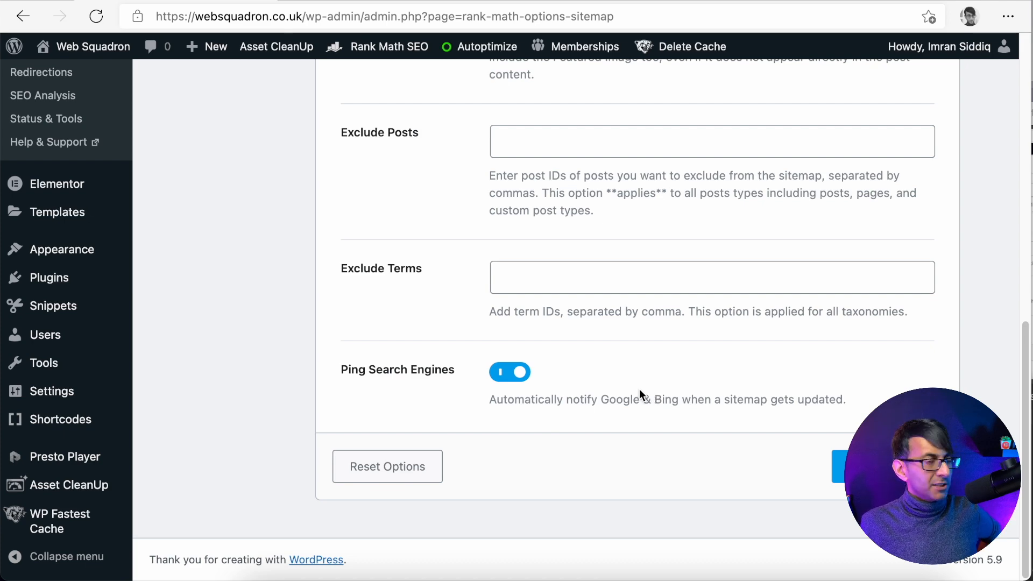
scroll(639, 389, up, 12)
click(243, 413)
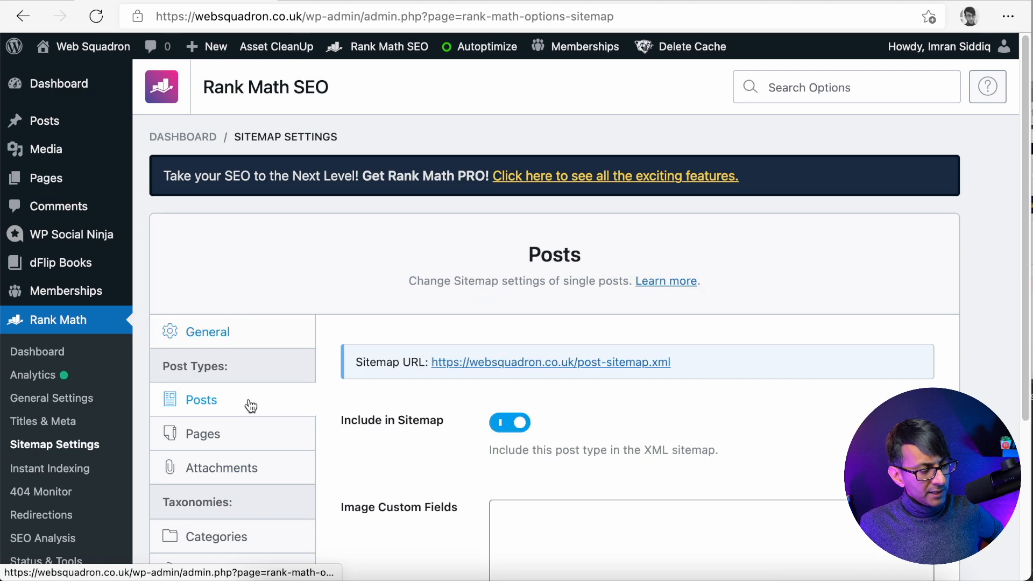
scroll(481, 395, down, 5)
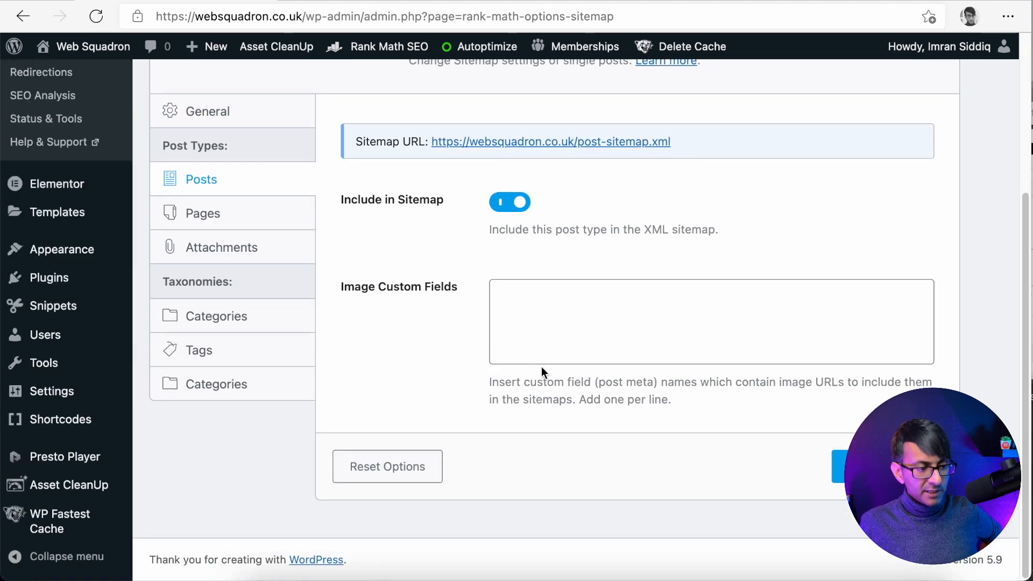
drag(687, 143, 577, 142)
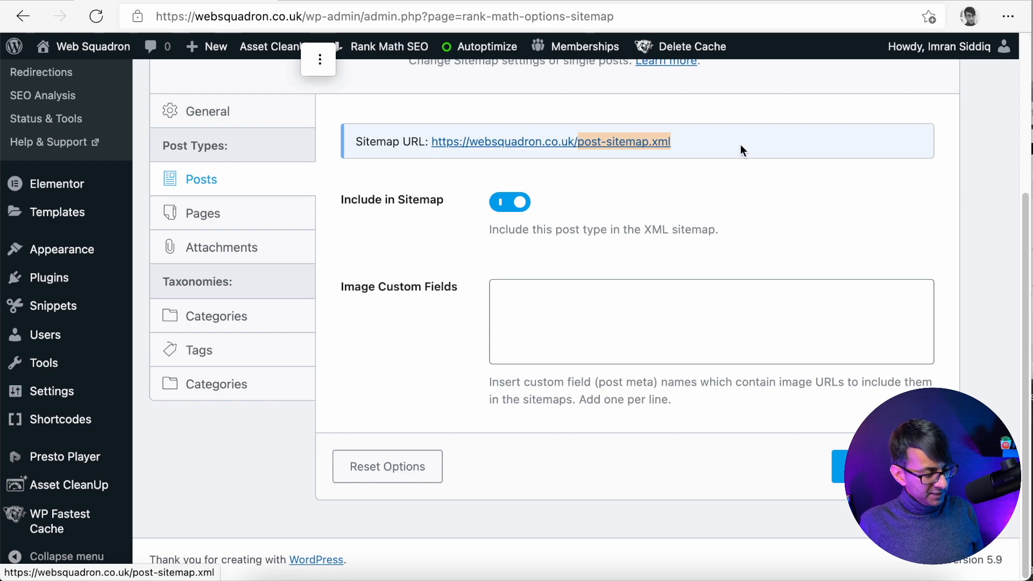
key(super+c)
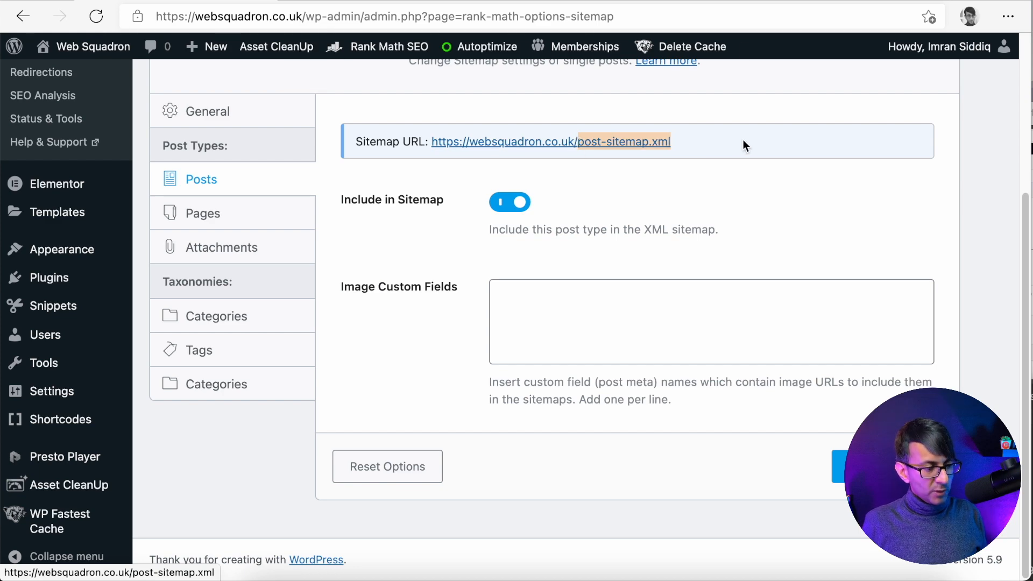
Switch to Google Search Console and submit post-sitemap.xml as a new sitemap, dismissing the confirmation
click(559, 1)
key(super+v)
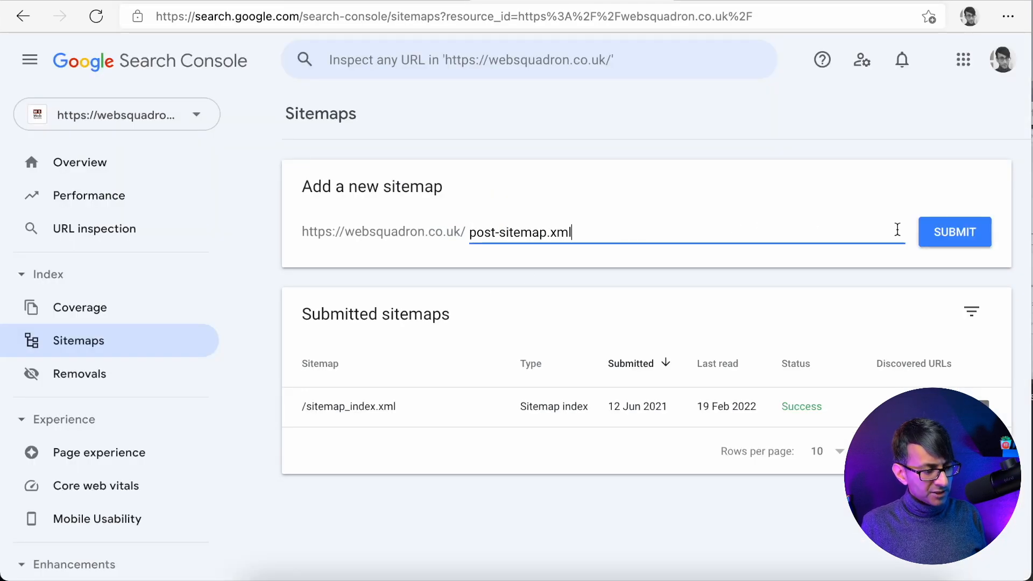
click(974, 235)
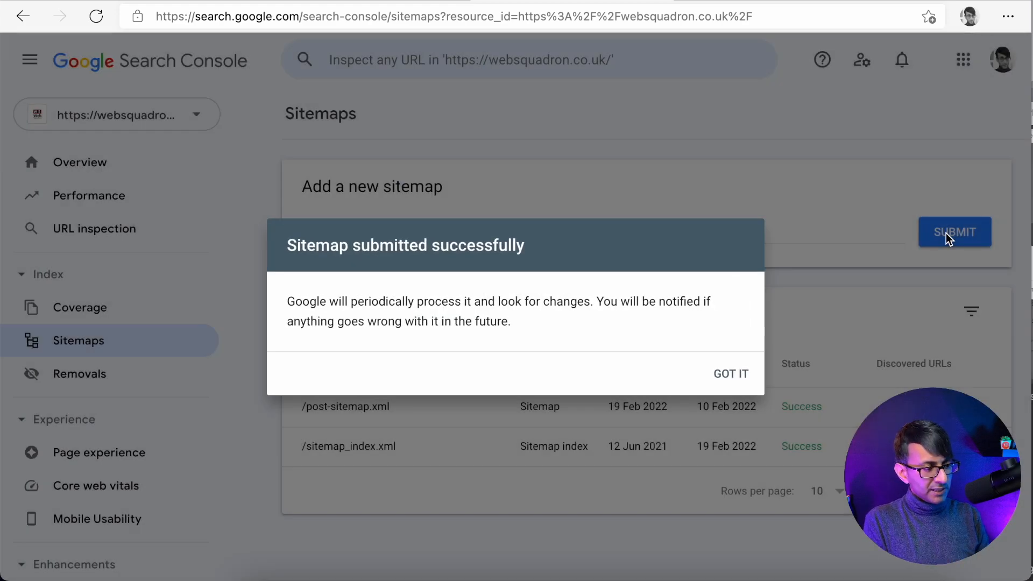
click(719, 382)
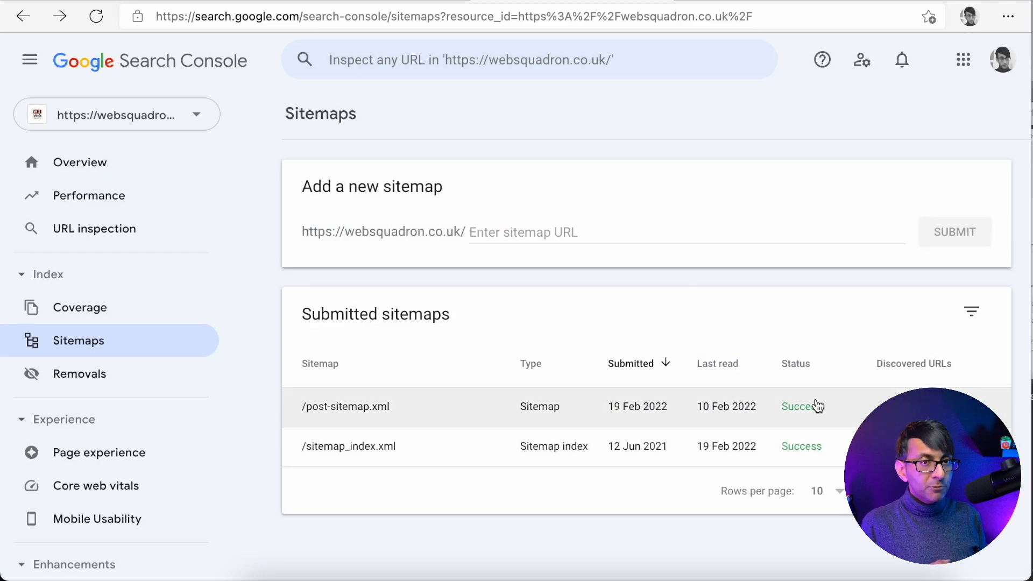
Review Rank Math's sitemap settings for pages, attachments, categories, tags and dFlip categories, and check the submitted sitemaps in Google Search Console
click(207, 2)
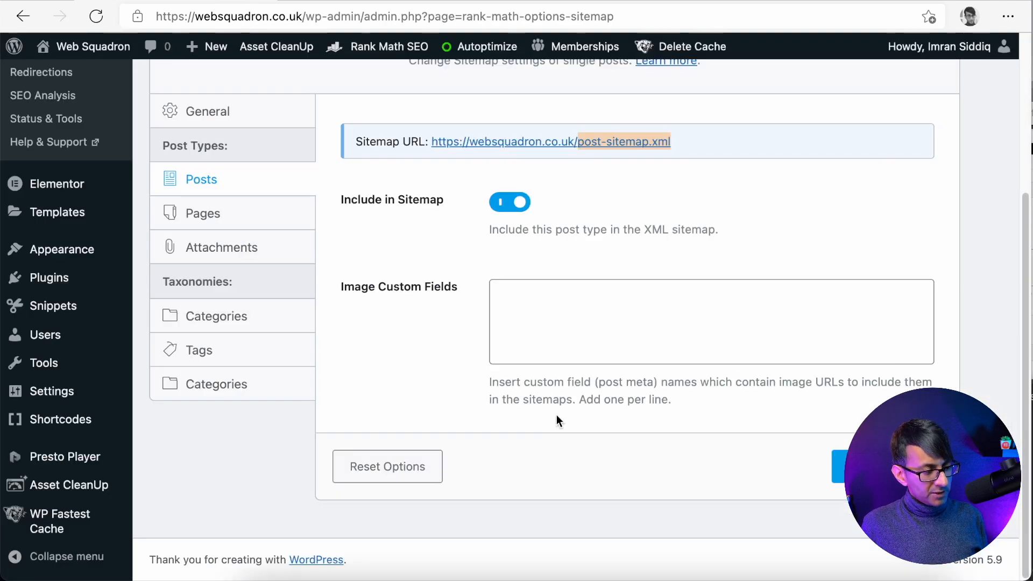
click(175, 213)
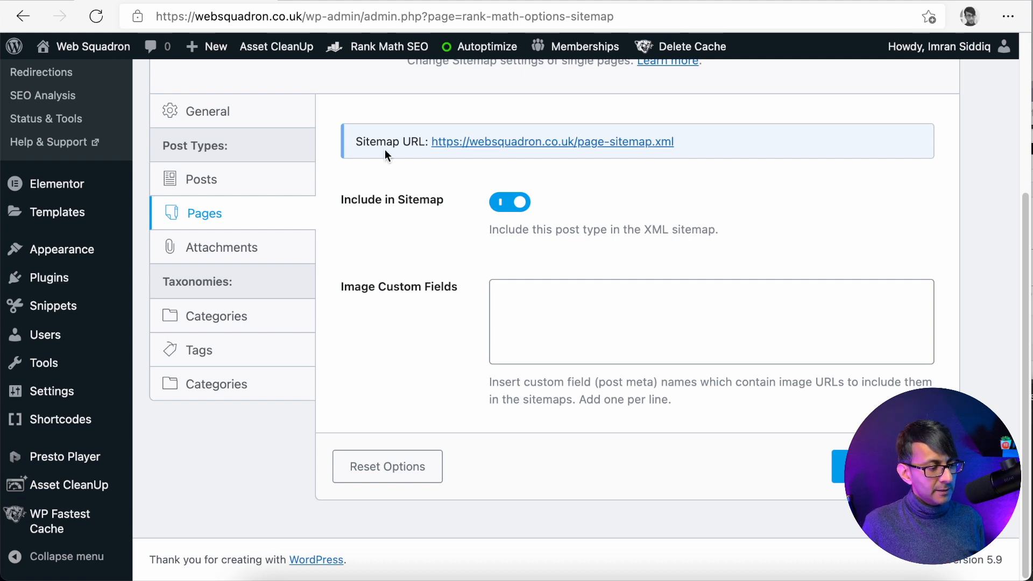
click(242, 247)
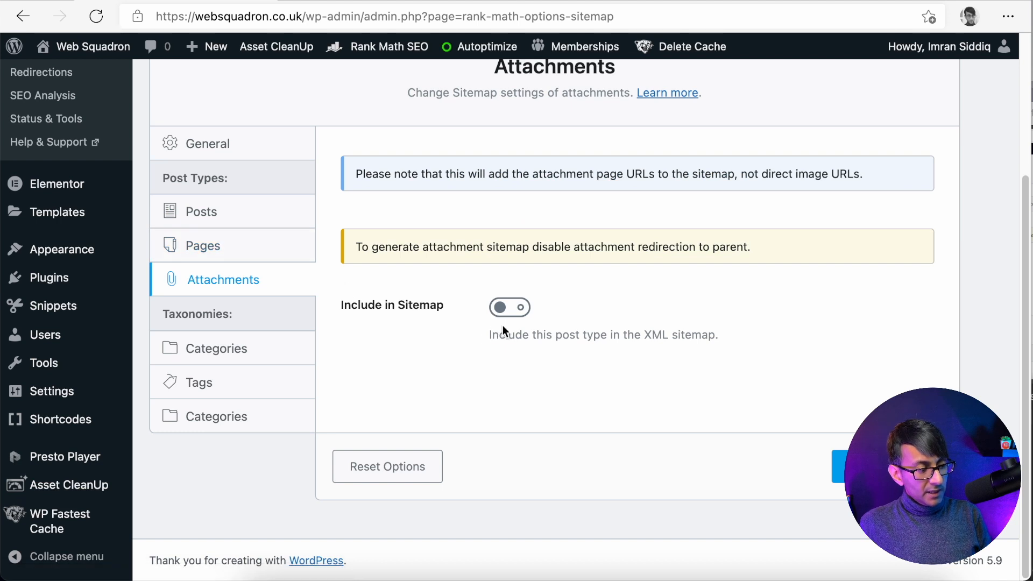
click(210, 360)
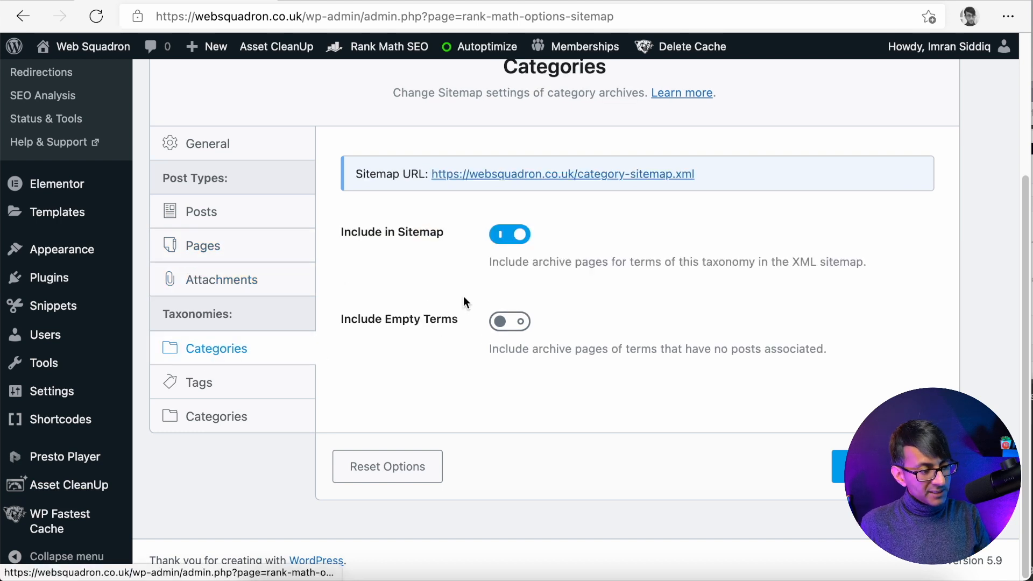
click(202, 383)
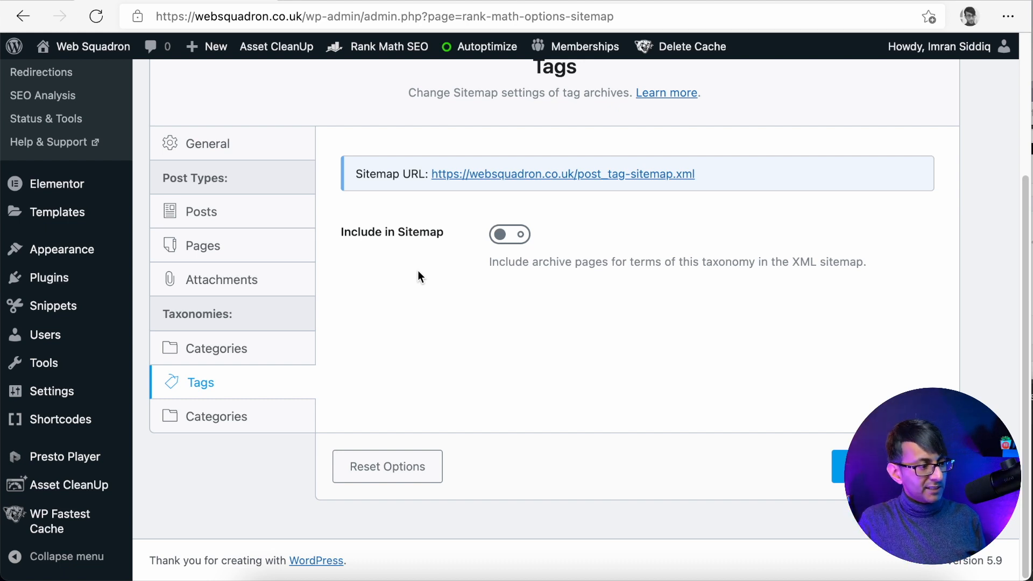
click(237, 421)
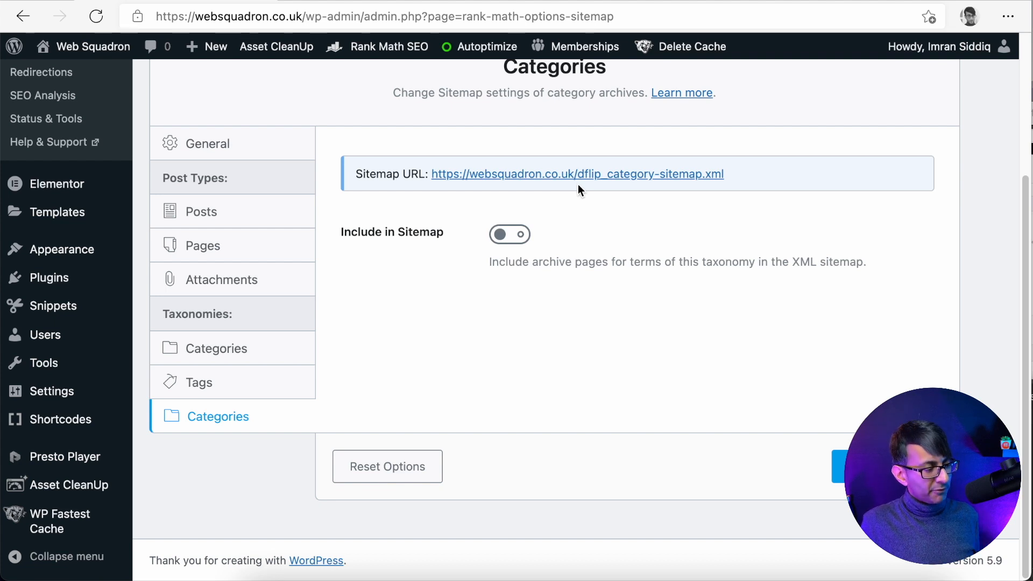
mouse_move(73, 242)
scroll(72, 242, up, 2)
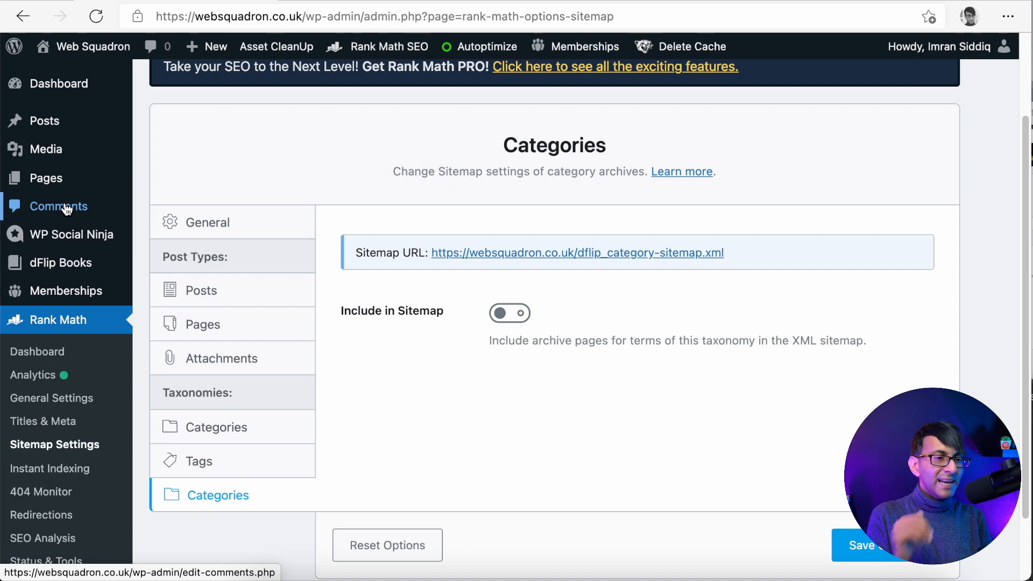
click(567, 1)
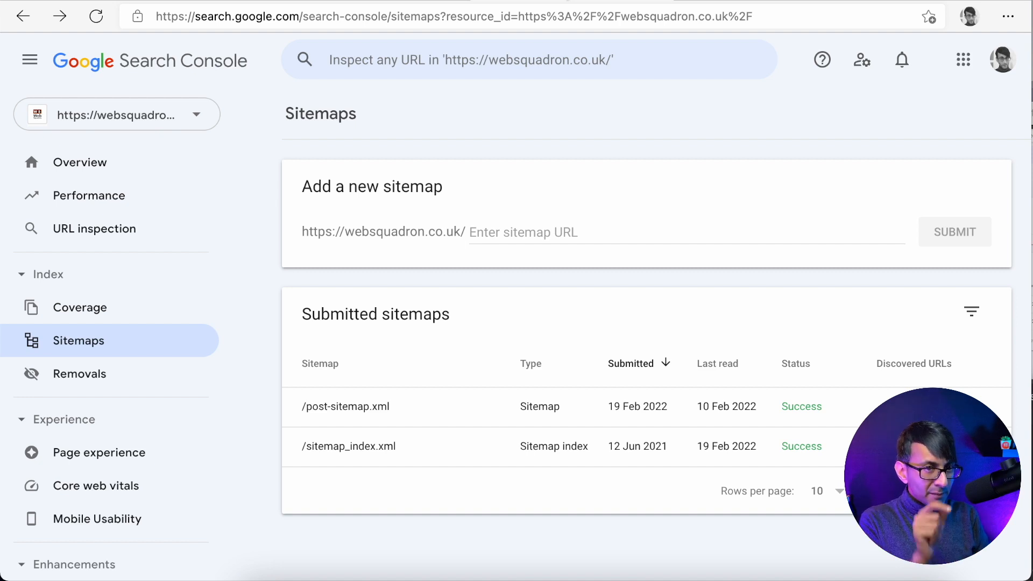
click(173, 228)
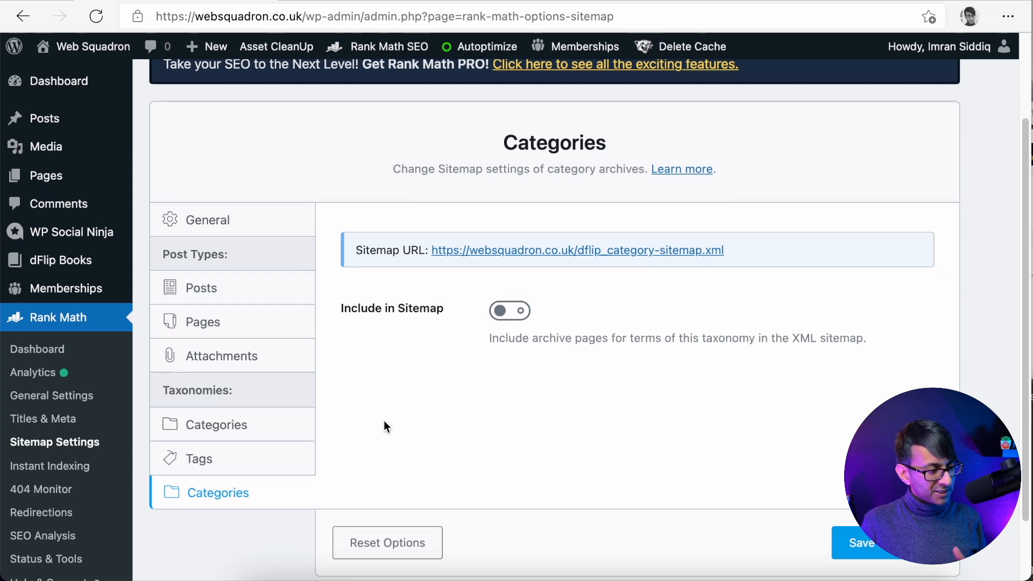
scroll(323, 425, down, 1)
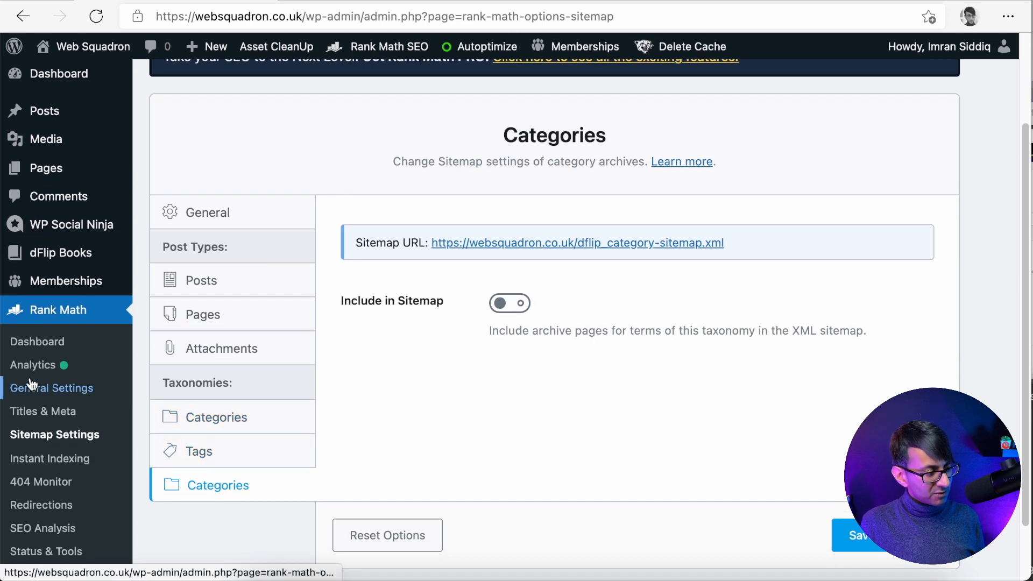
click(41, 458)
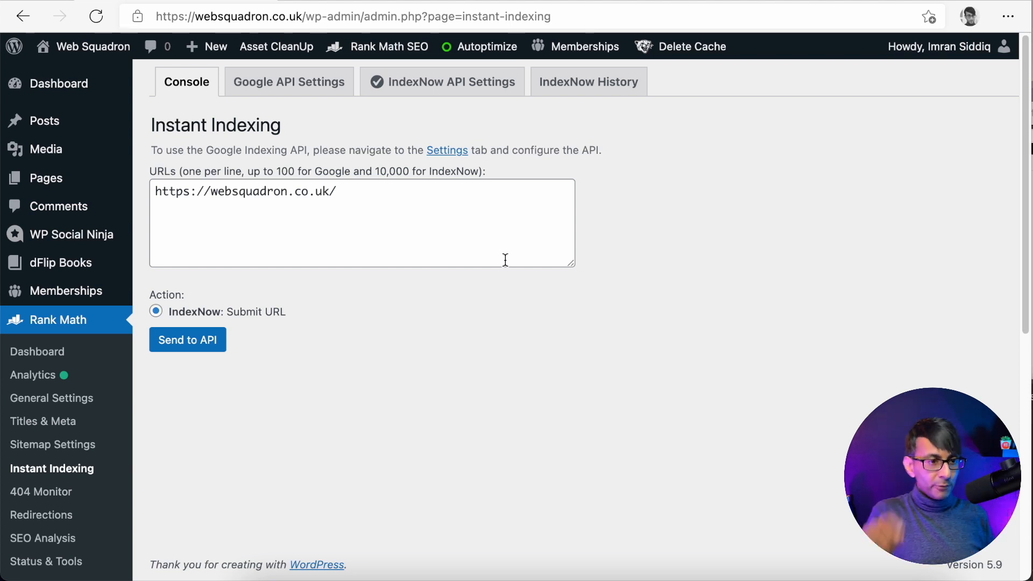
click(199, 340)
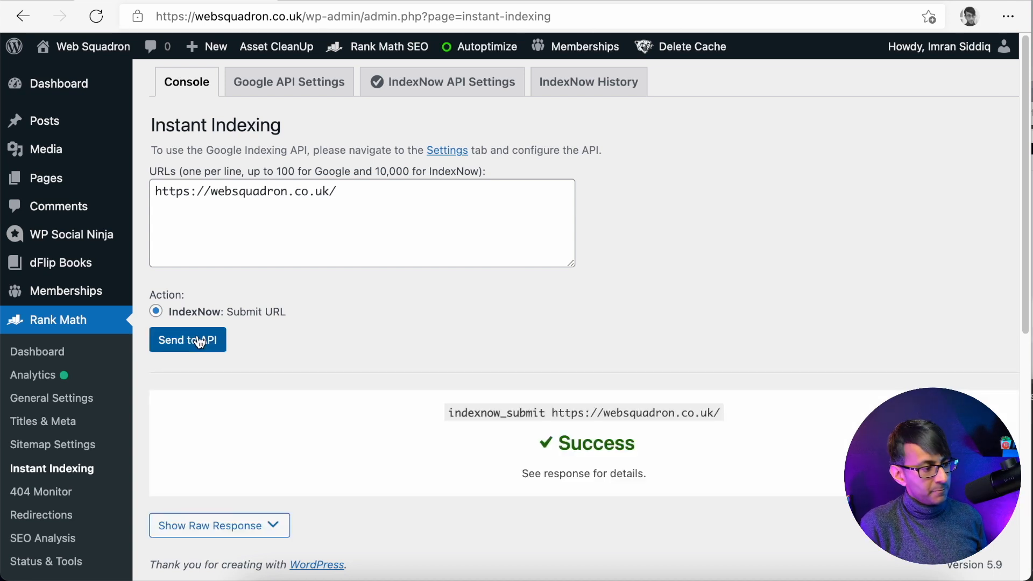
Look through the Google API Settings, IndexNow API Settings and IndexNow History, and return to the Instant Indexing console
click(308, 86)
click(423, 85)
click(564, 87)
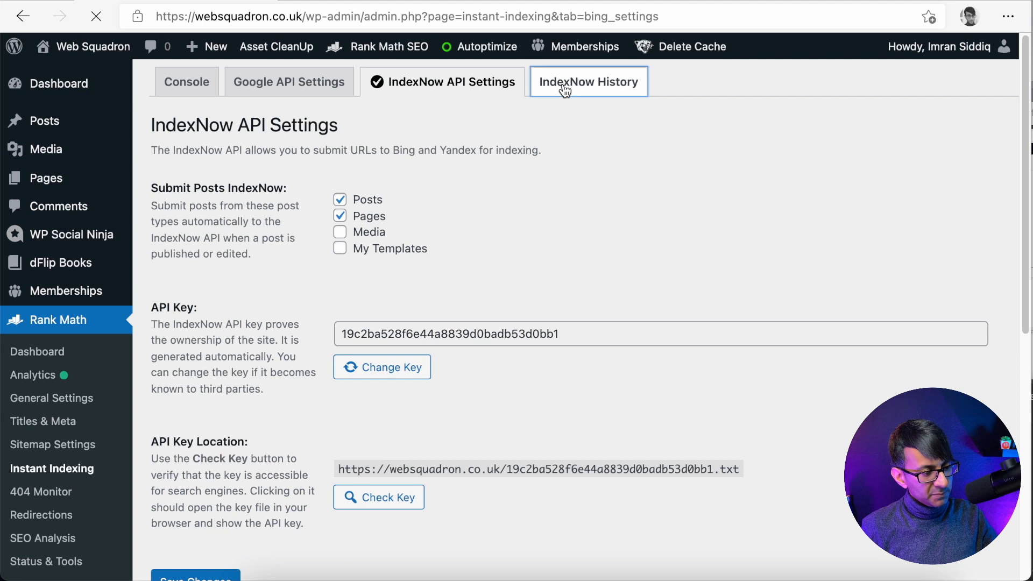
click(187, 90)
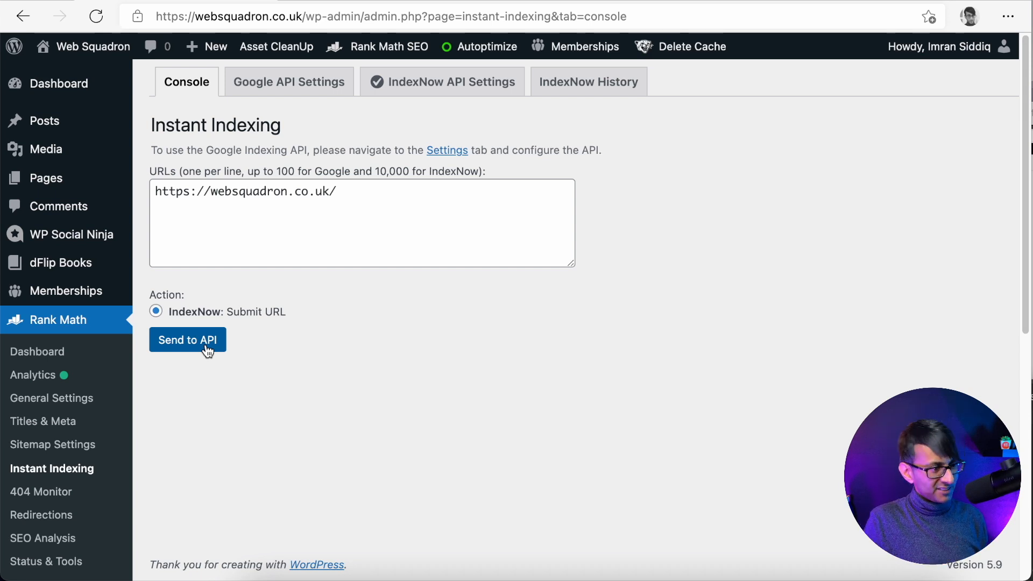
Check the 404 Monitor's error log and open Rank Math's Redirections page
scroll(62, 446, down, 2)
click(56, 449)
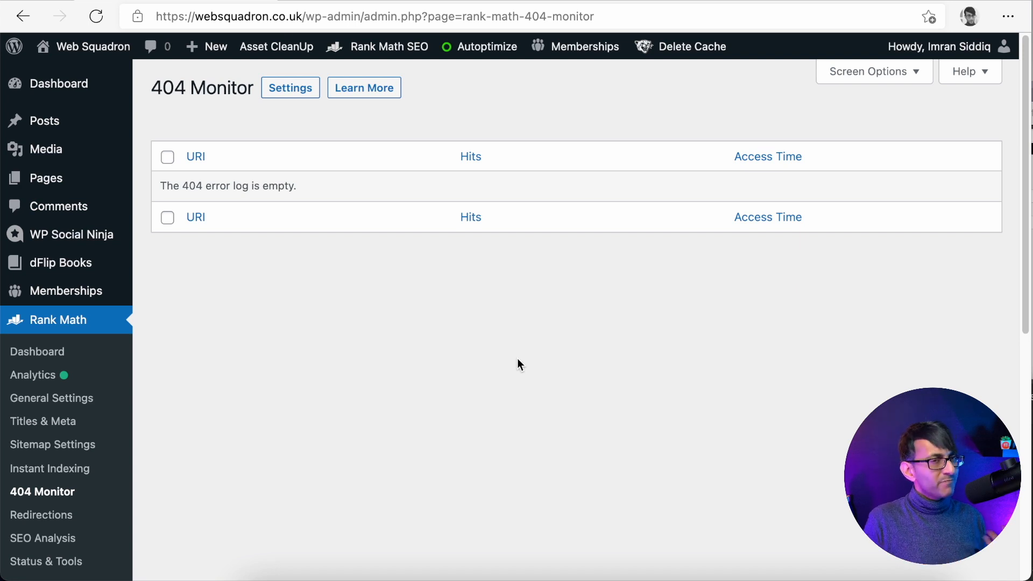
scroll(33, 455, down, 2)
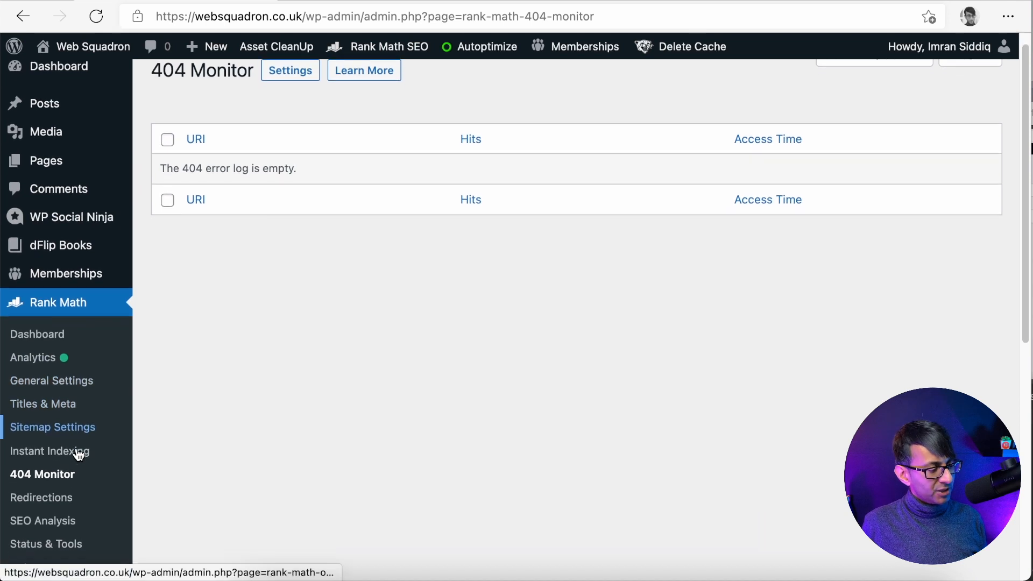
click(58, 480)
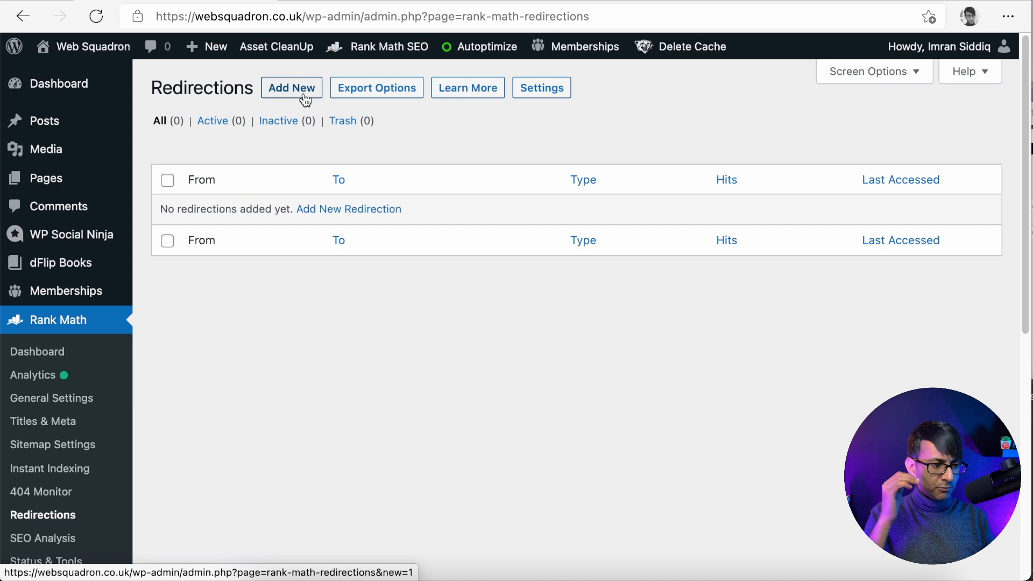
Open the form for a new redirection and examine its source URL, destination, redirection type, maintenance code and status options
click(377, 208)
scroll(611, 221, down, 1)
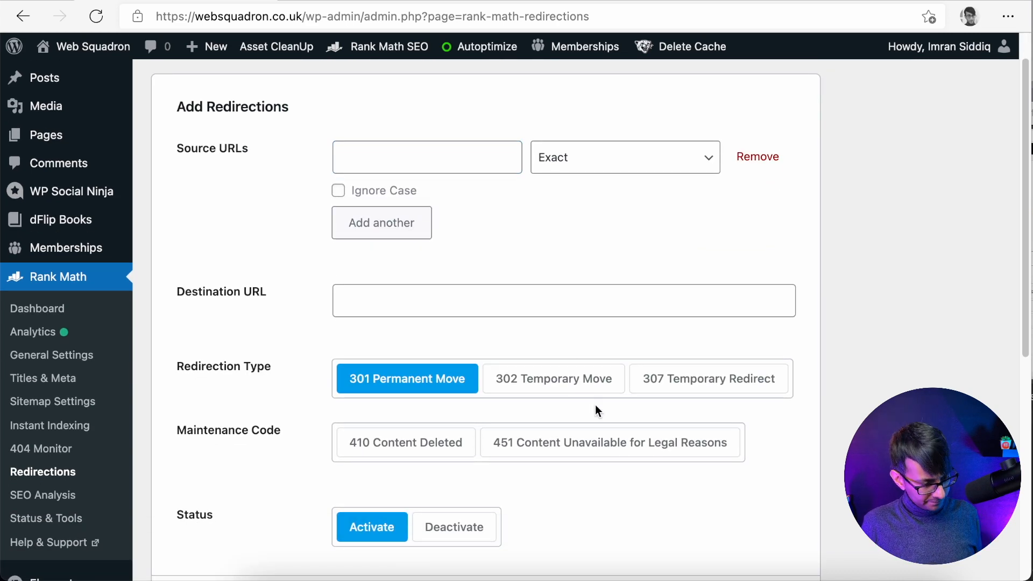
scroll(595, 406, down, 1)
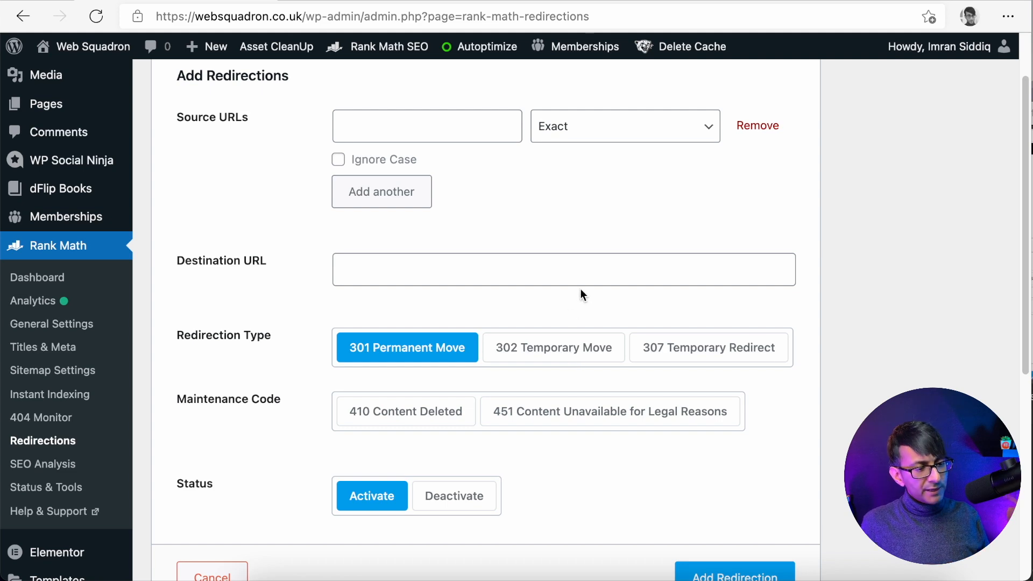
scroll(535, 291, up, 2)
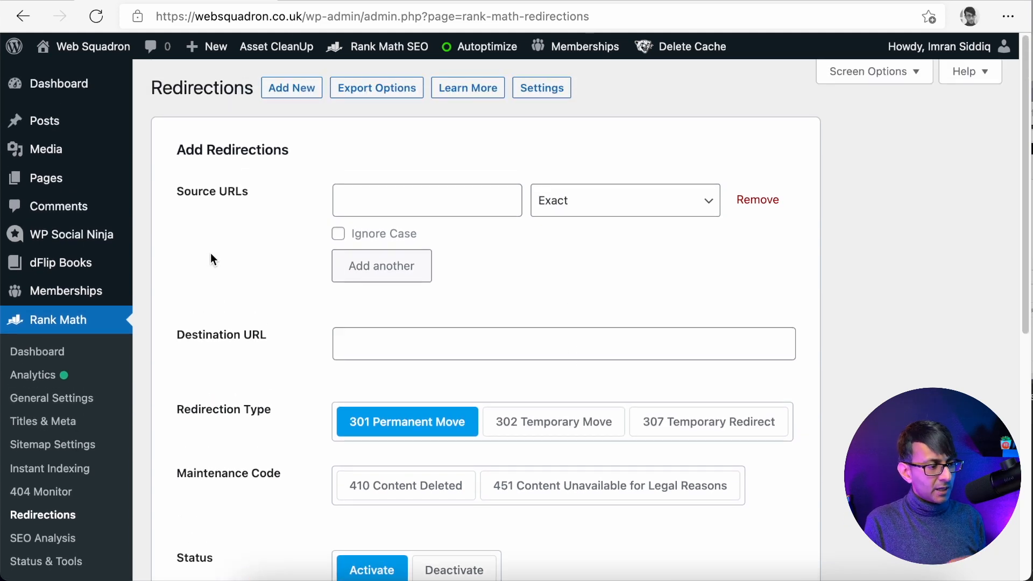
Open Rank Math's SEO Analysis and examine the site's score, passed and failed tests, and Basic SEO results
scroll(352, 288, down, 8)
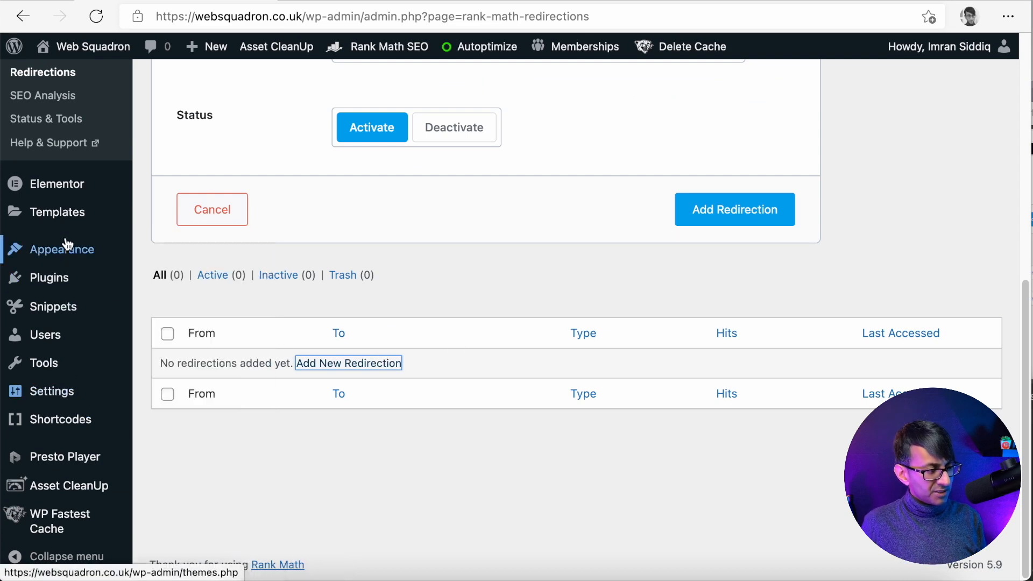
scroll(67, 253, up, 2)
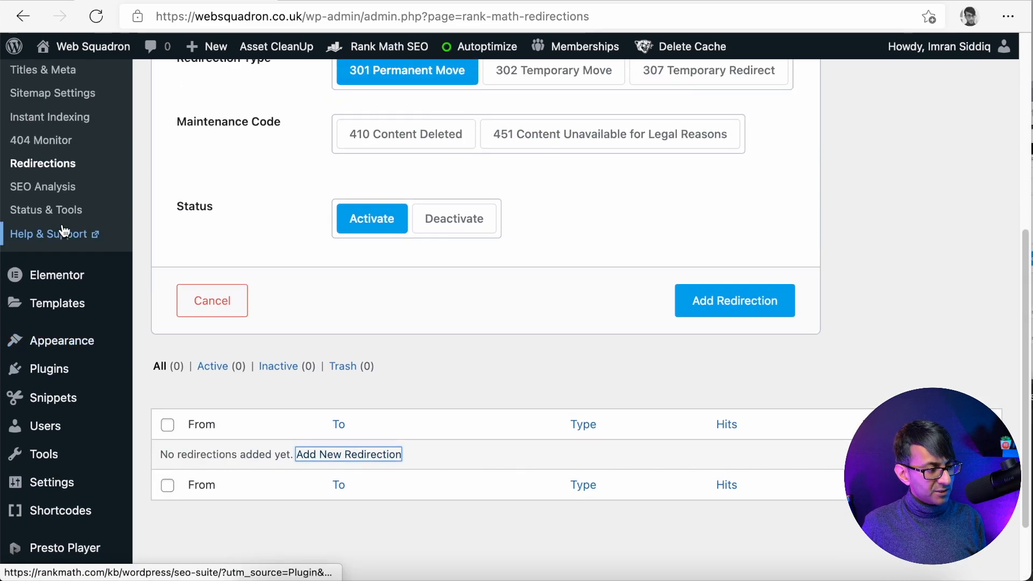
click(67, 191)
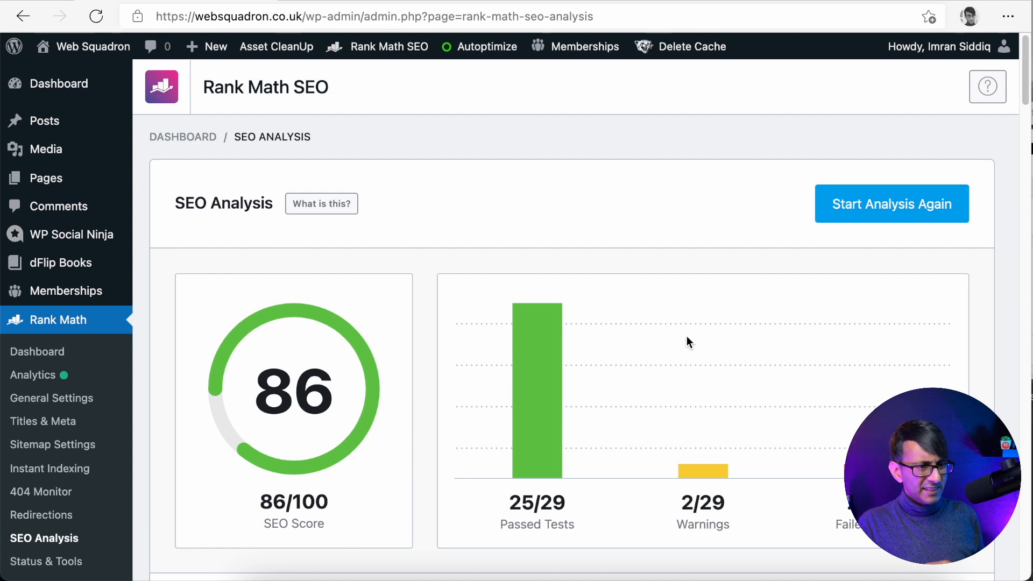
click(901, 210)
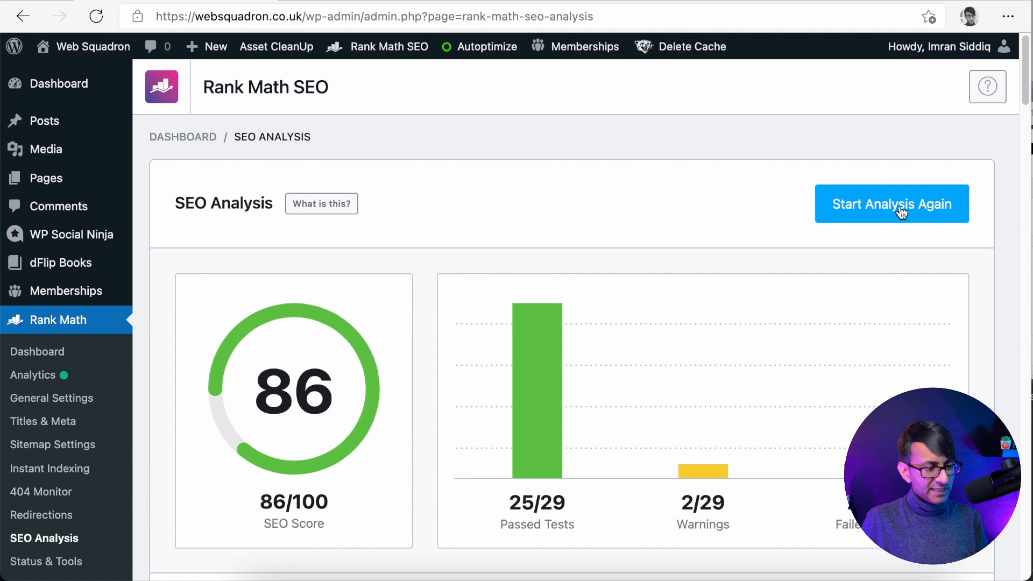
drag(1027, 73, 1026, 115)
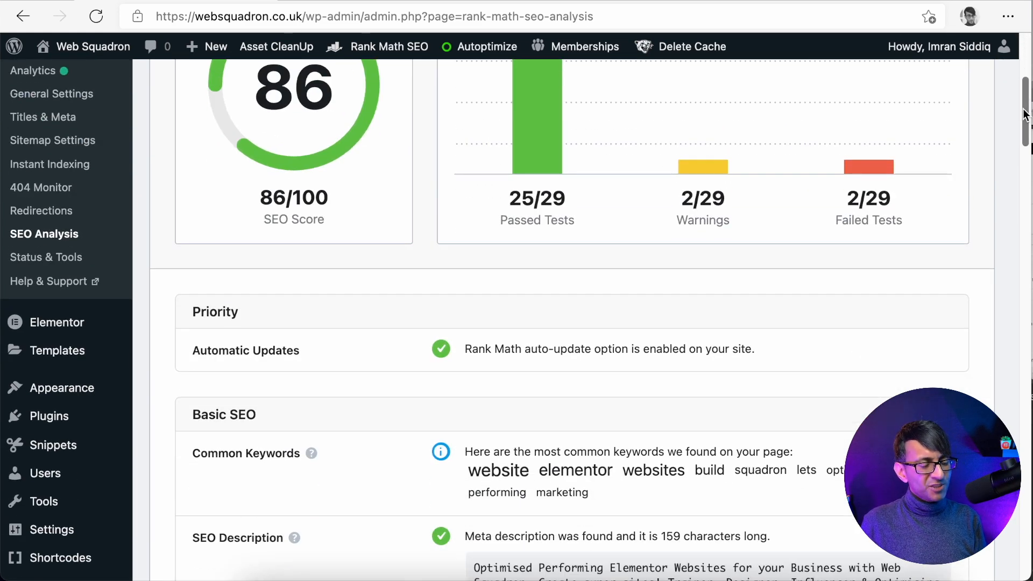
mouse_move(1026, 115)
mouse_down()
mouse_move(1016, 233)
mouse_move(1020, 40)
mouse_move(1020, 101)
mouse_up()
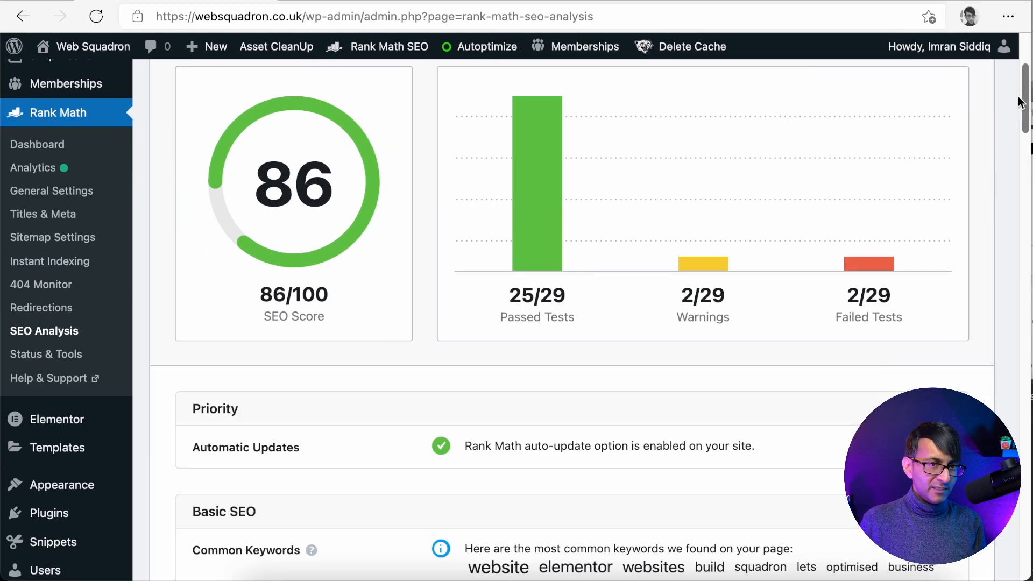
Examine the remaining Basic SEO results, including Links Ratio and Focus Keywords, and check which page has no focus keyword set
drag(1018, 103, 525, 229)
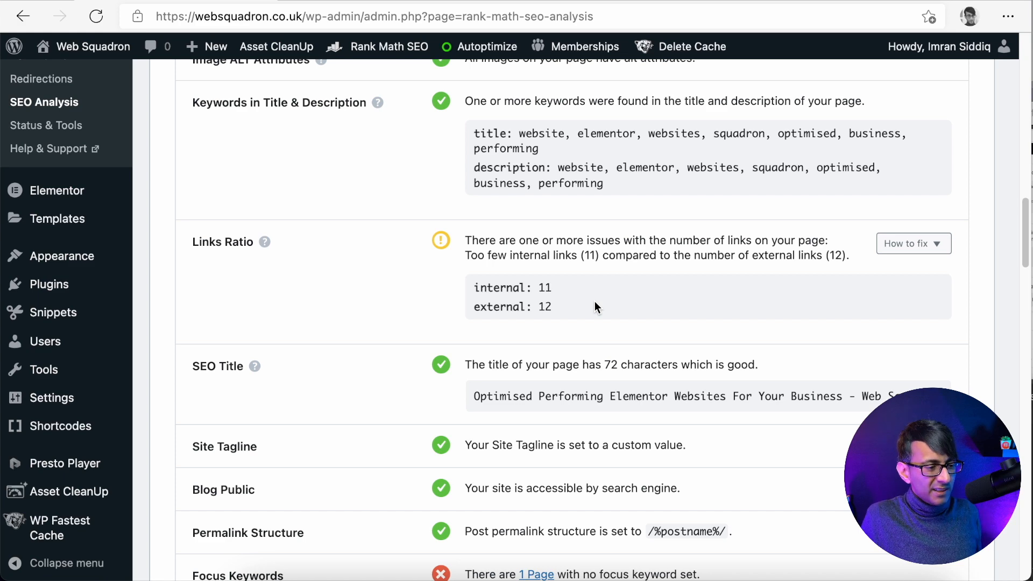
scroll(1030, 234, down, 5)
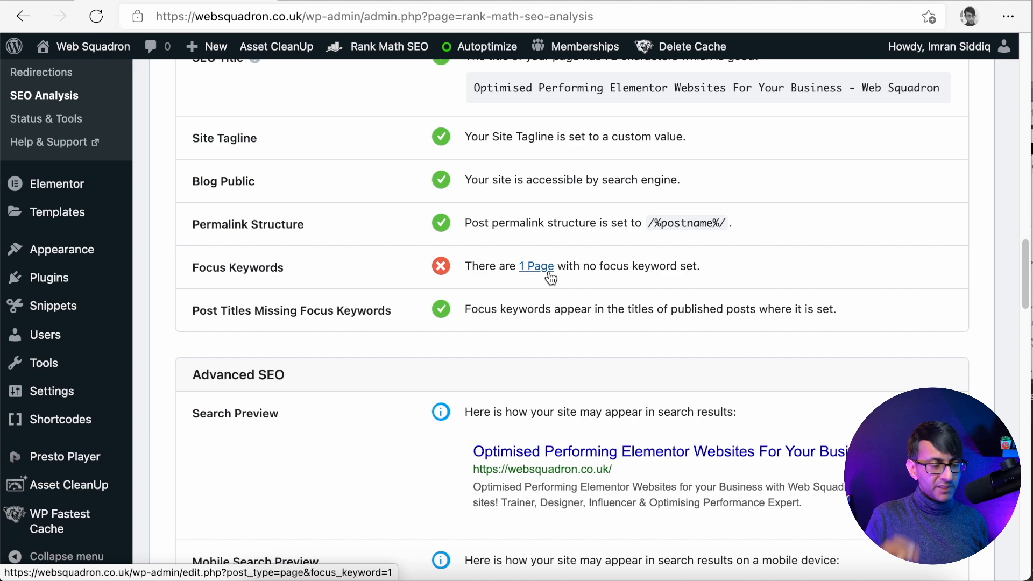
click(532, 265)
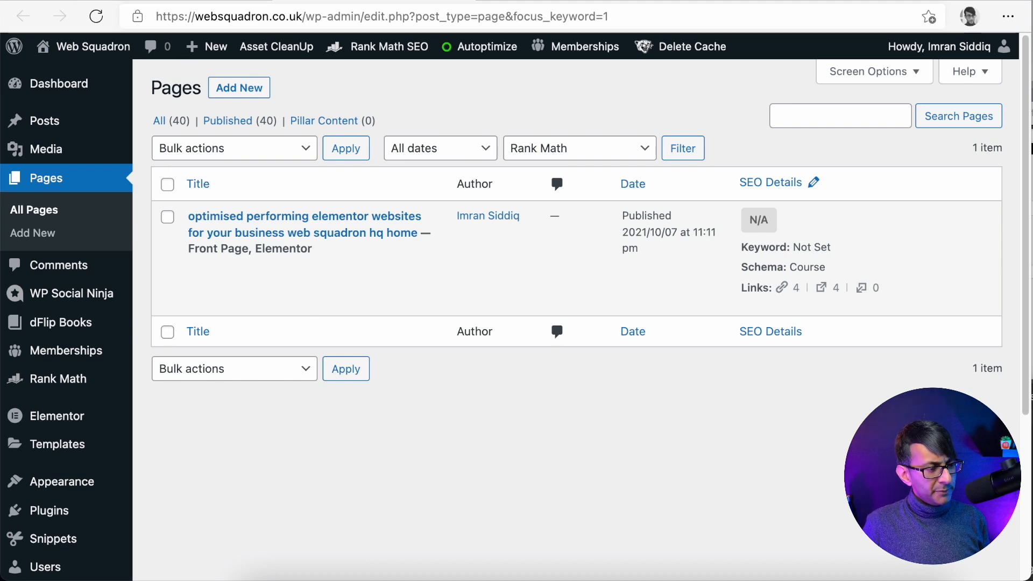
click(243, 1)
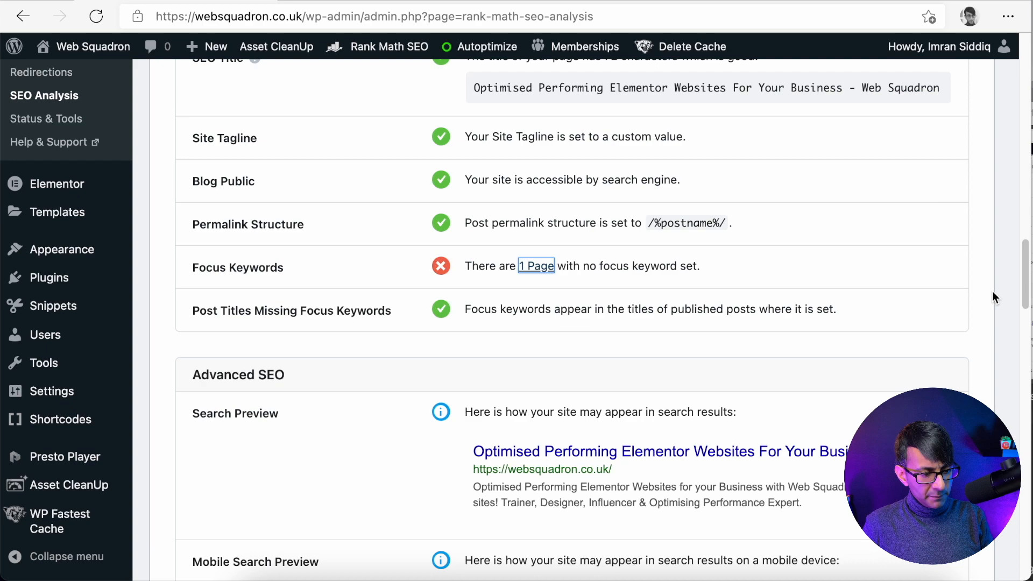
Review the Advanced SEO, performance and Security results, including Page Size, Response Time and Visible Plugins
drag(1025, 253, 1021, 395)
scroll(603, 321, down, 10)
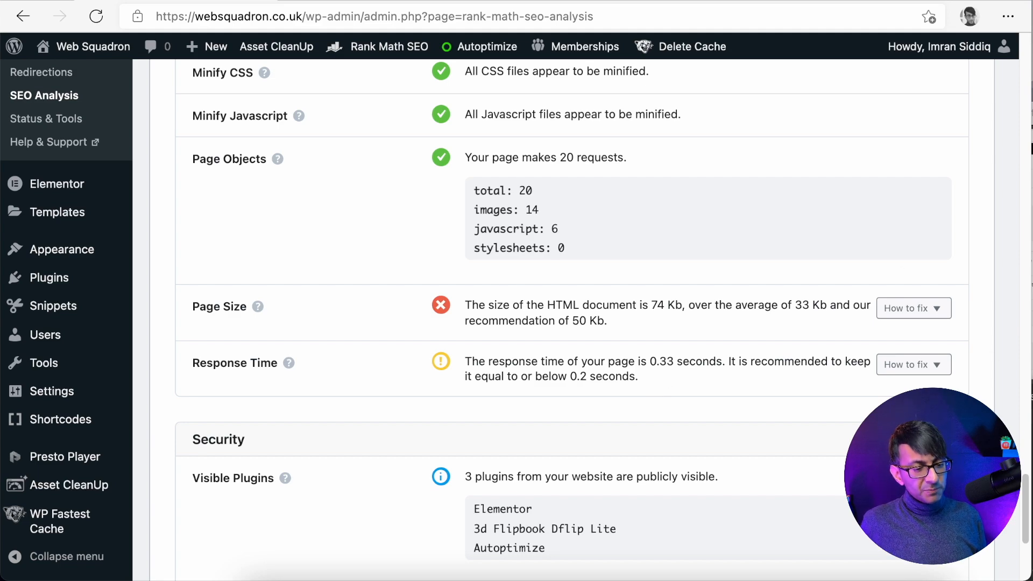
scroll(1011, 382, down, 5)
scroll(1012, 382, up, 20)
drag(1012, 377, 1031, 41)
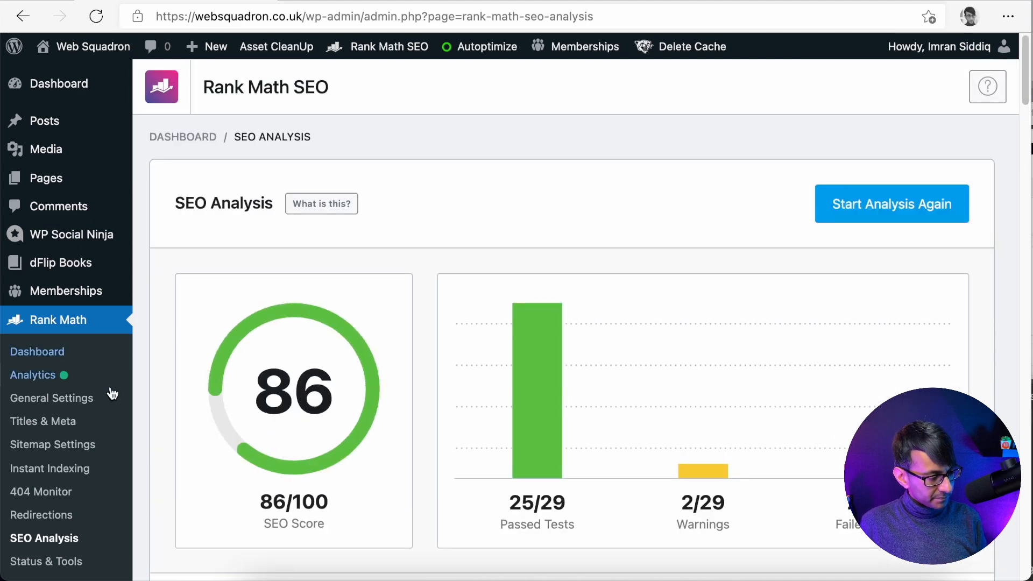
Open Rank Math's Status & Tools and look through the System Status details for Rank Math and the Version Control page
scroll(43, 397, down, 3)
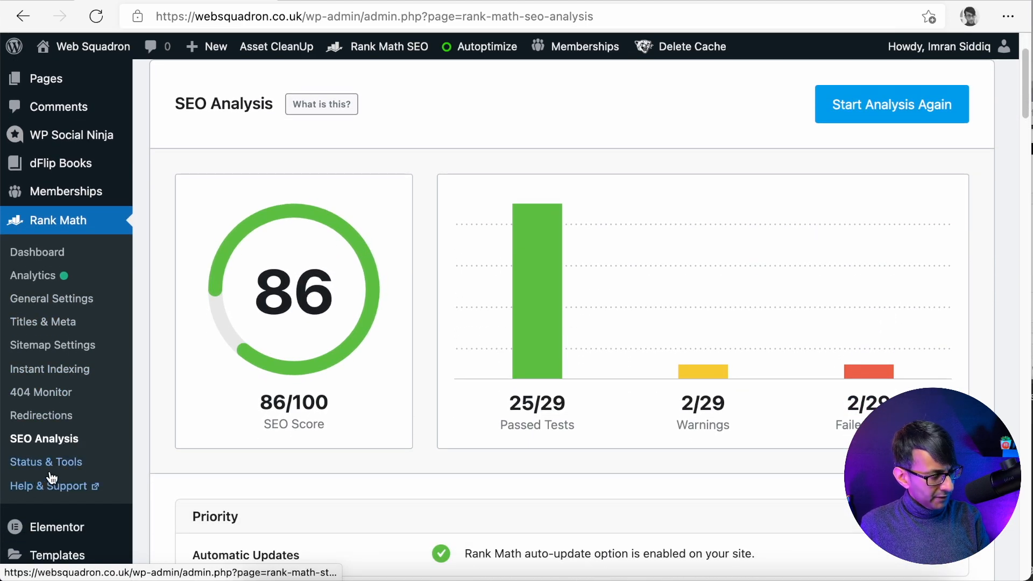
click(56, 470)
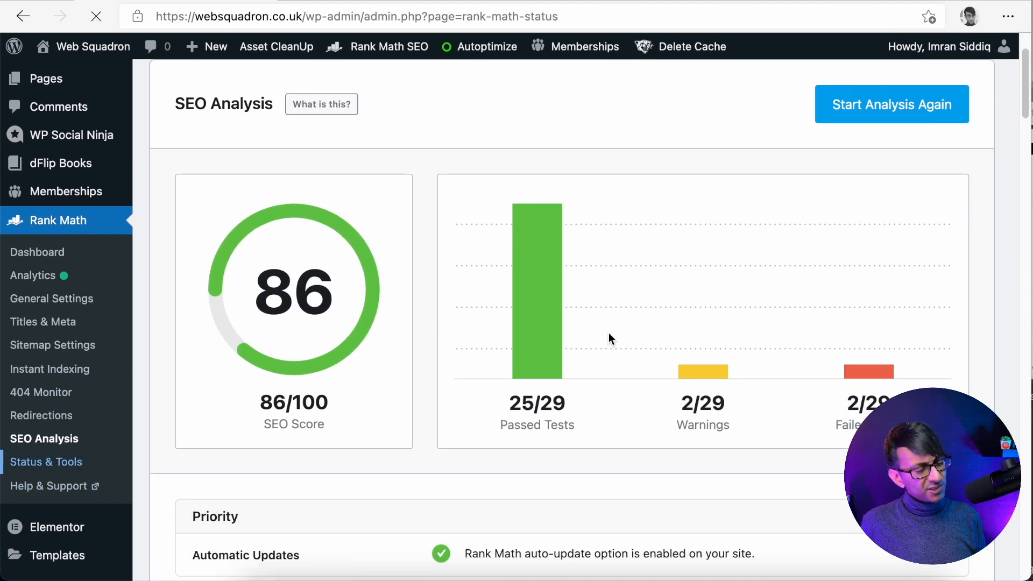
scroll(705, 366, down, 2)
scroll(705, 366, down, 1)
scroll(703, 362, up, 2)
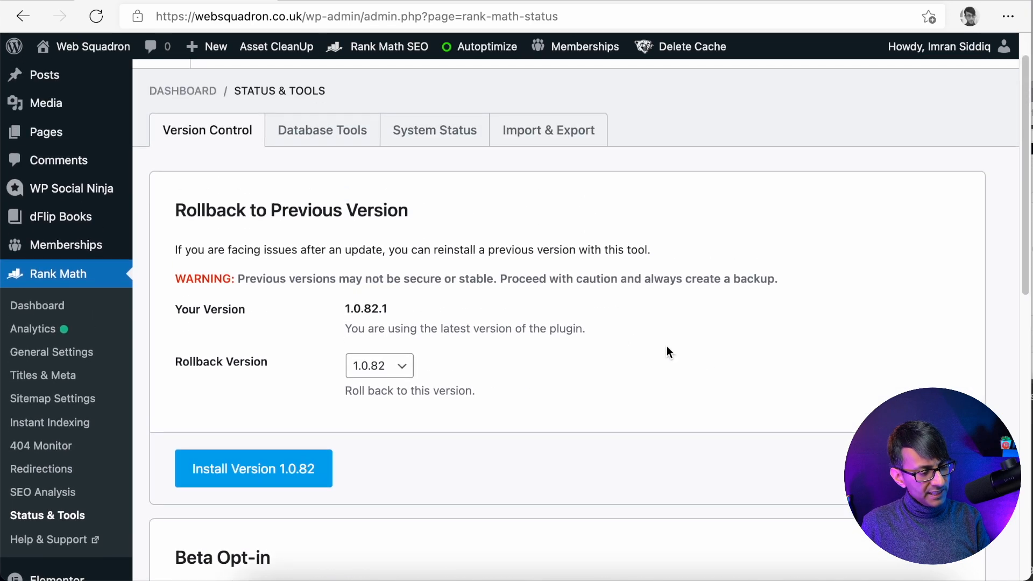
click(323, 142)
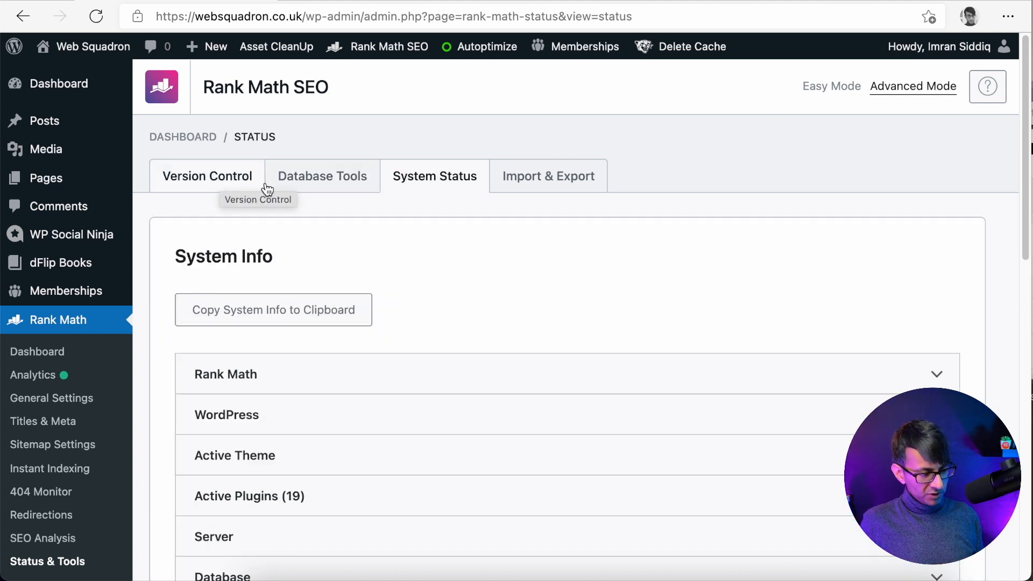
click(906, 375)
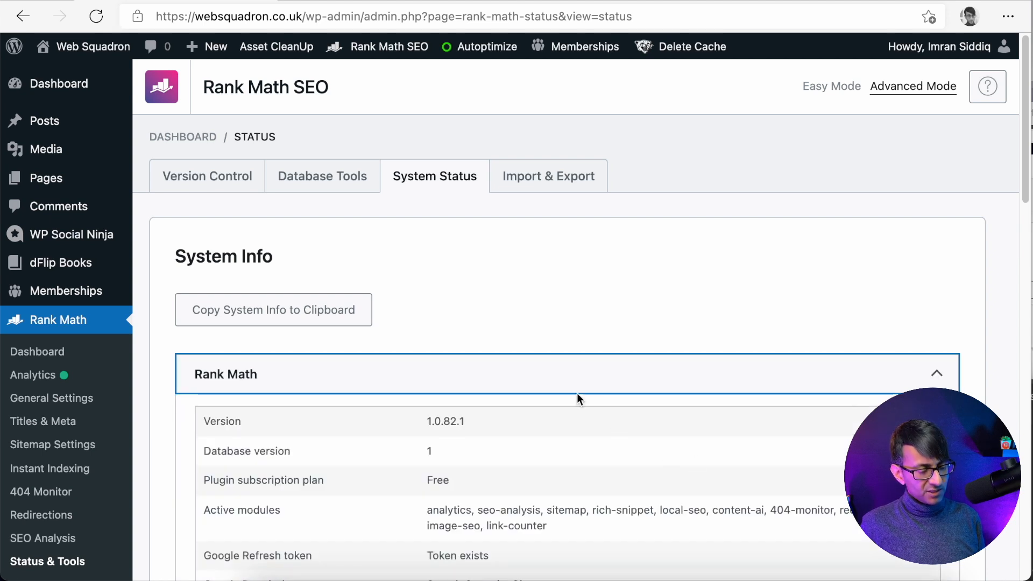
click(215, 179)
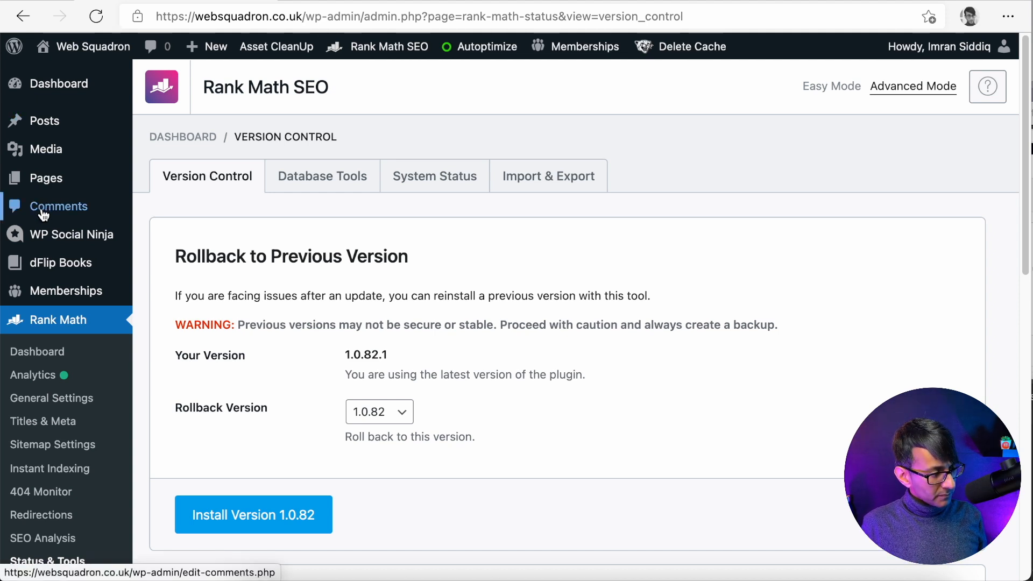
Switch to the BATS site's posts list and examine the posts' SEO scores, keywords, schema and link counts
click(160, 179)
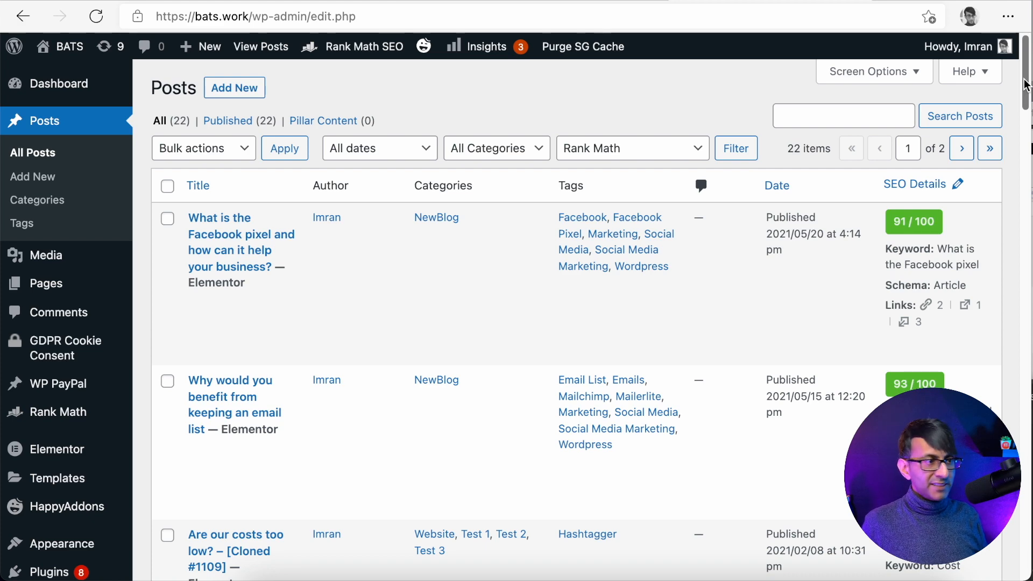
drag(1026, 85, 1024, 276)
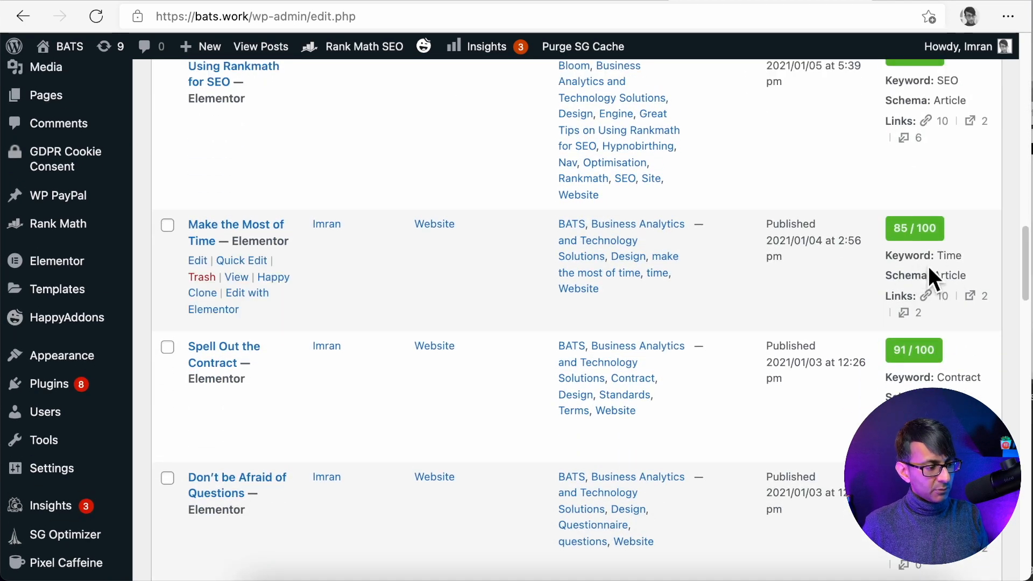
drag(1023, 233, 1024, 80)
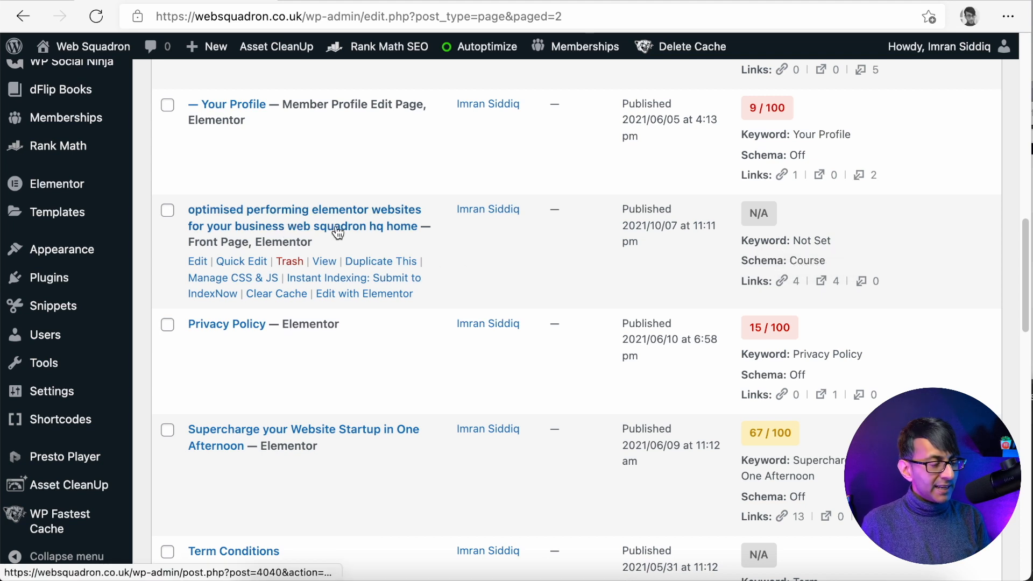
Open the Web Squadron front page for quick editing in the Pages list and select most of its slug
click(242, 263)
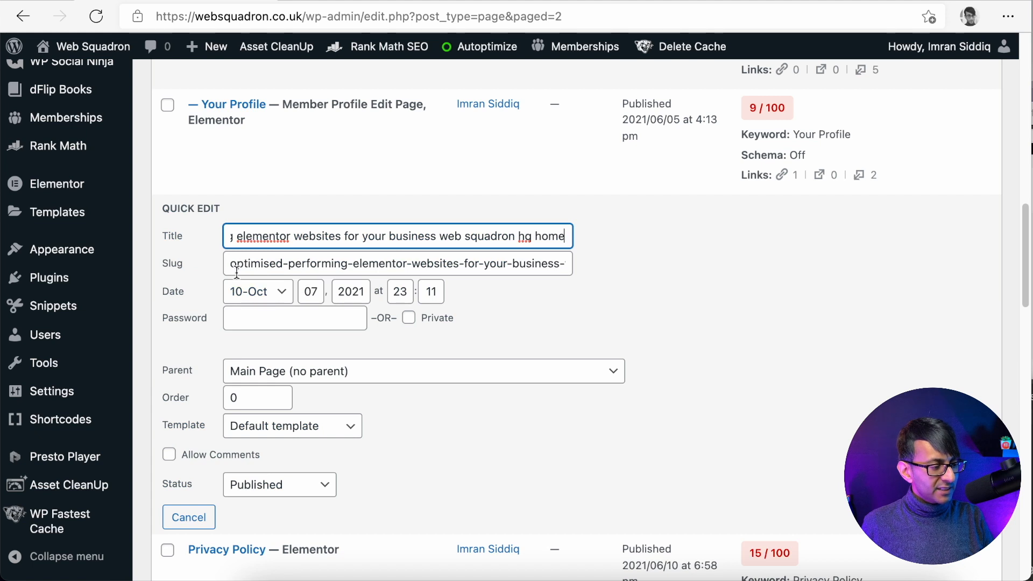
click(246, 263)
drag(247, 263, 526, 264)
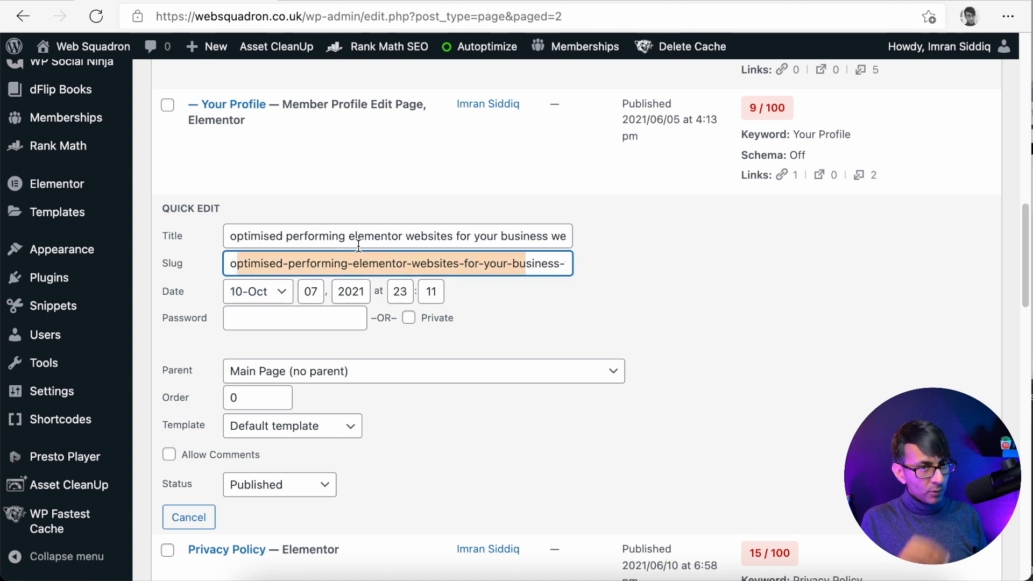
Open the site's navigation menus separately and check the HQ item in the Main Menu structure
mouse_move(81, 249)
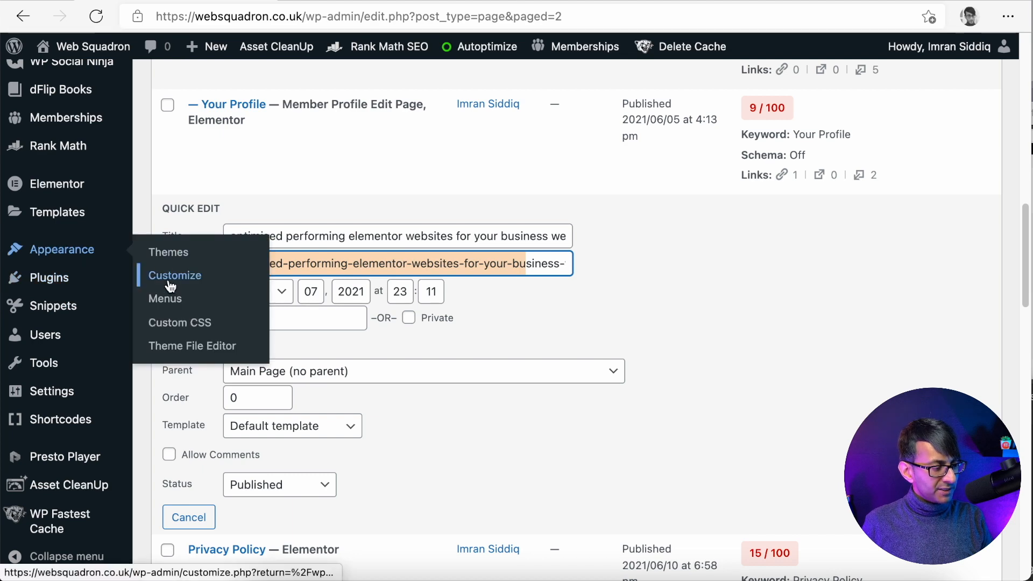
right_click(164, 299)
click(164, 298)
scroll(708, 406, down, 3)
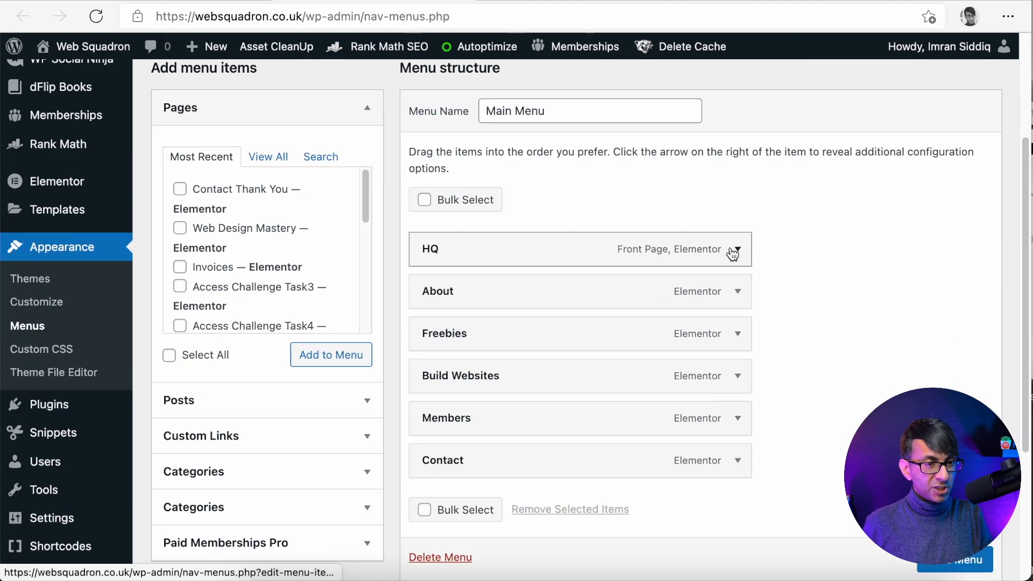
click(735, 251)
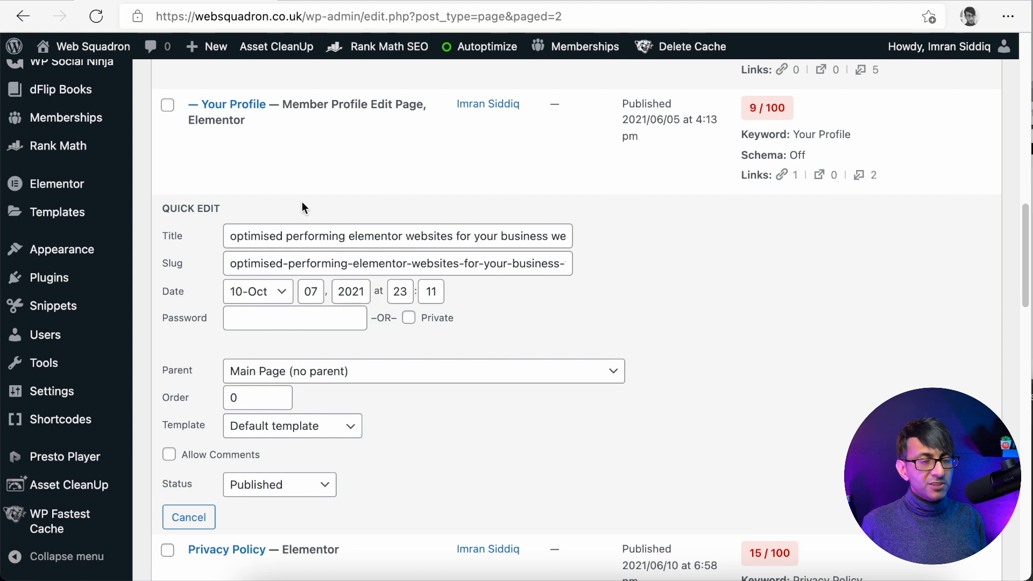
Replace "optimised performing" in the front page's title with "Consultant and Small Businesses Websites"
text(Consultant)
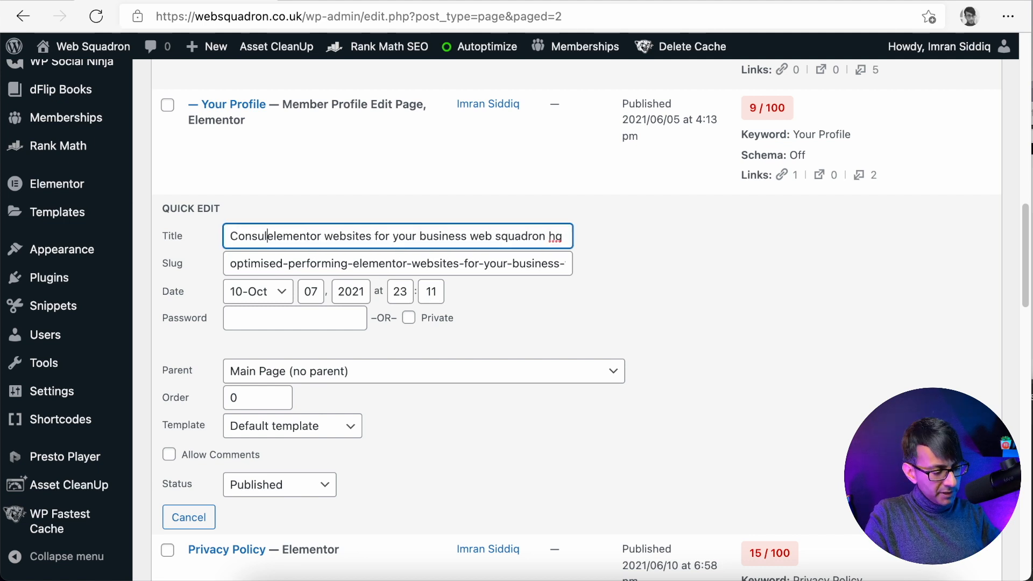
text( and Small)
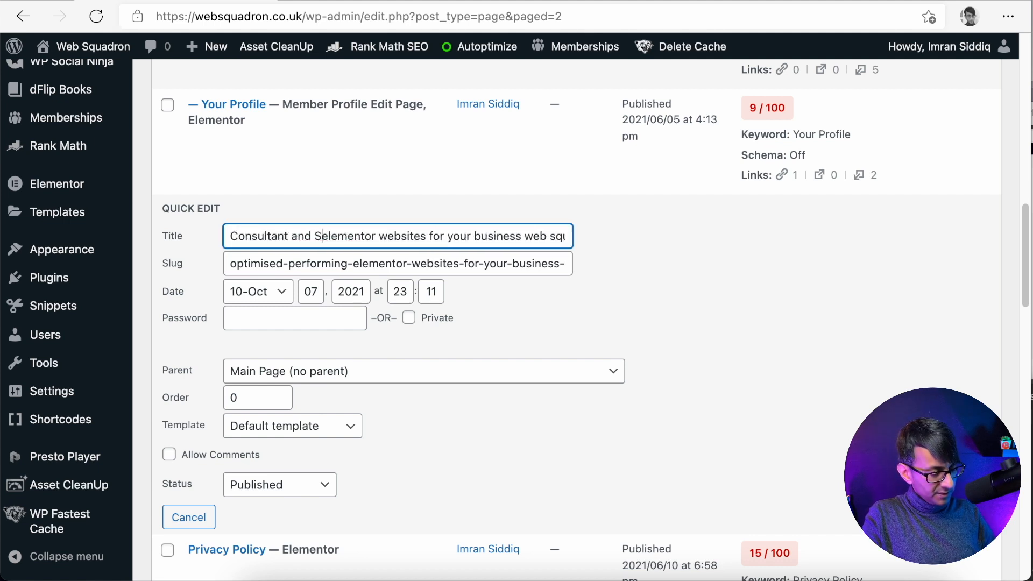
text( Businesses )
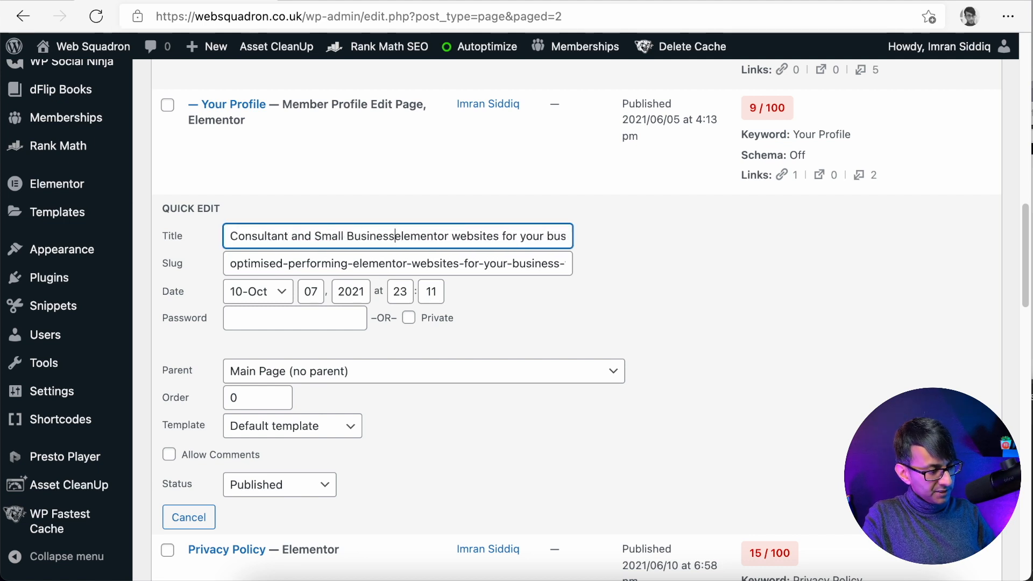
text(Websites e)
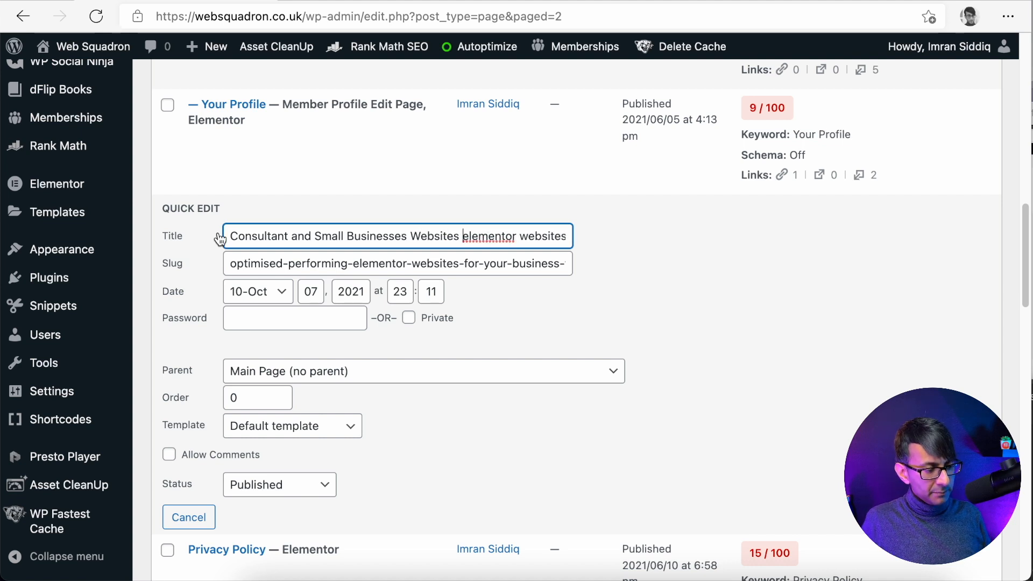
Remove "websites for your business web squadron hq home" from the title and capitalise the final word as "Elementor"
double_click(540, 236)
text(for your business web squadron hg home)
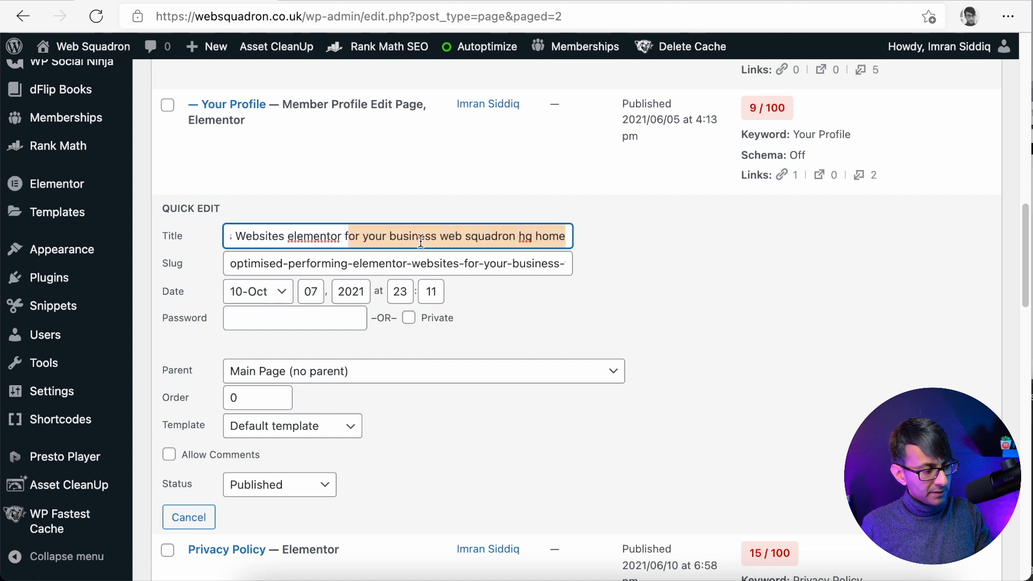
click(347, 236)
drag(347, 236, 575, 238)
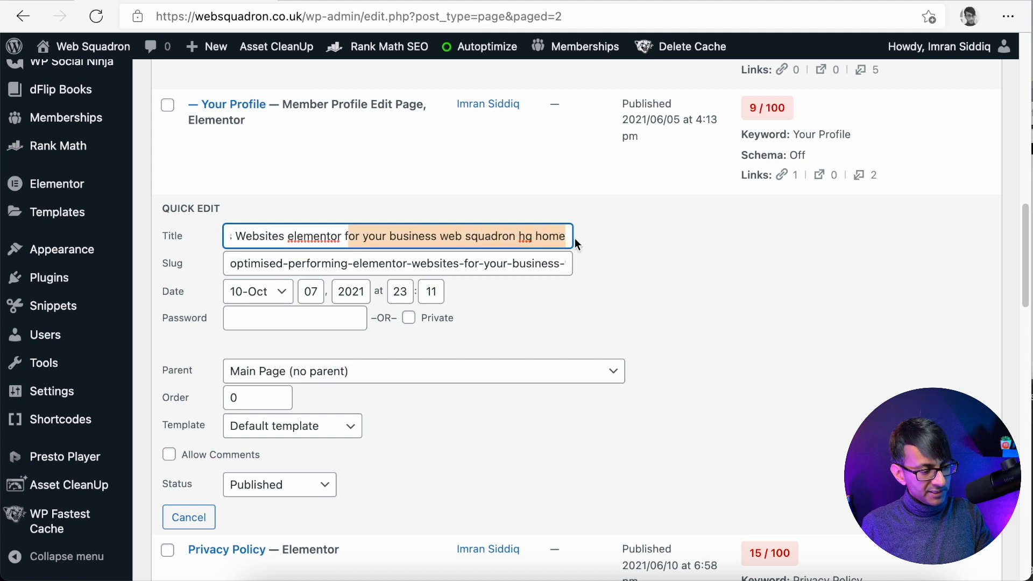
text(f)
key(BackSpace)
key(BackSpace)
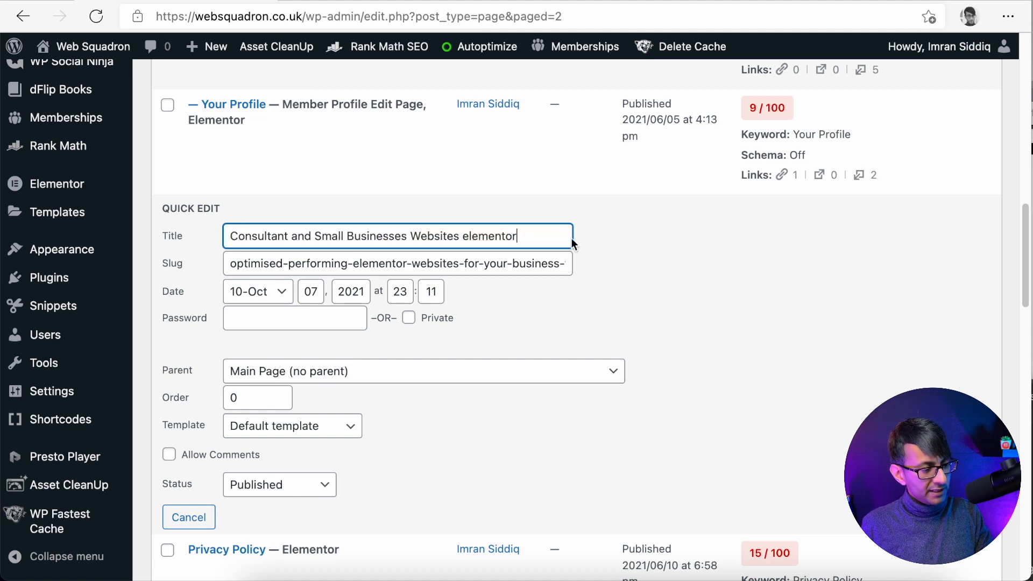
key(BackSpace)
text(E)
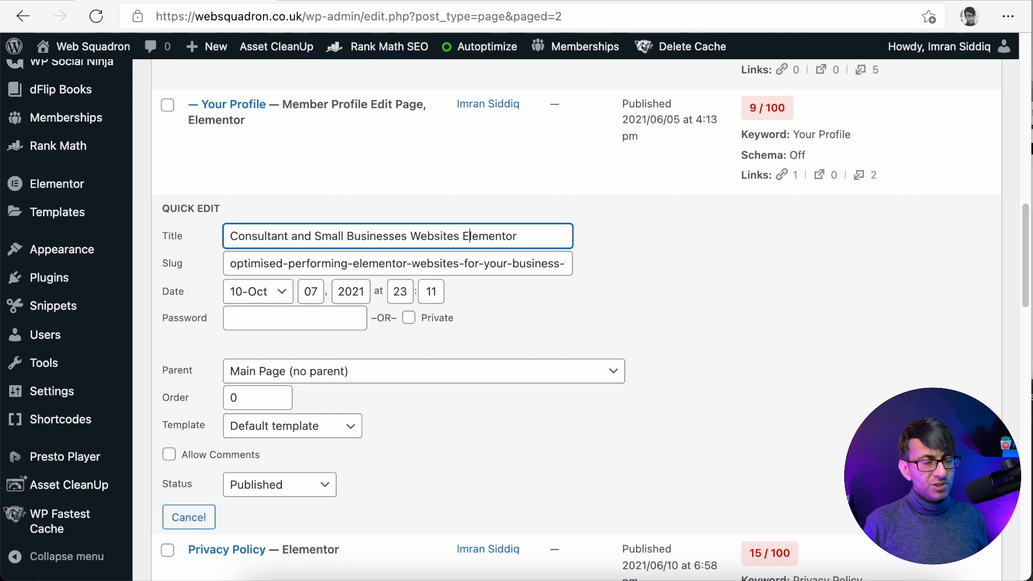
Copy the title "Consultant and Small Businesses Websites Elementor" into the page's slug and save the quick edit
double_click(468, 235)
drag(468, 235, 207, 248)
key(super+c)
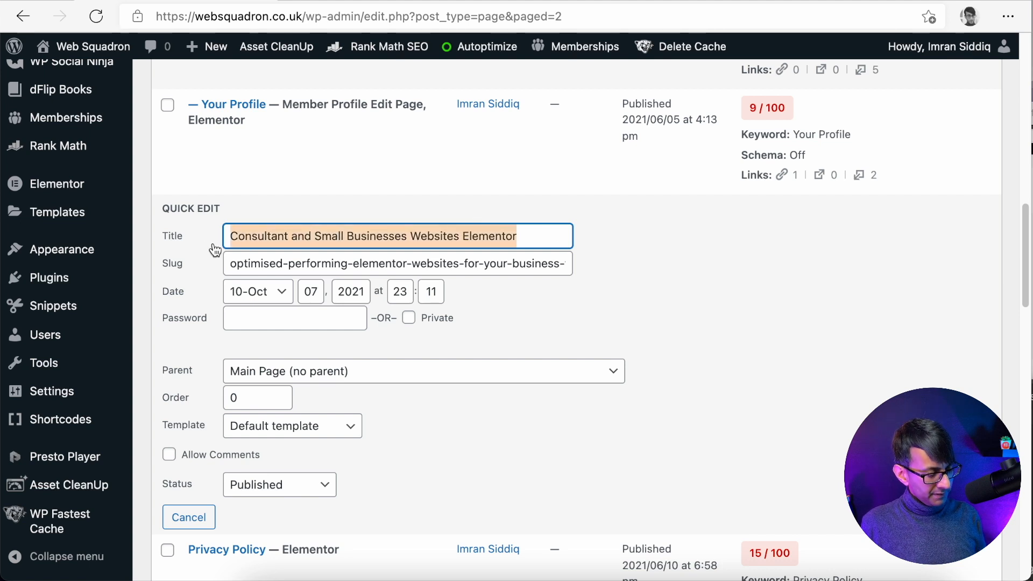
click(317, 264)
key(super+v)
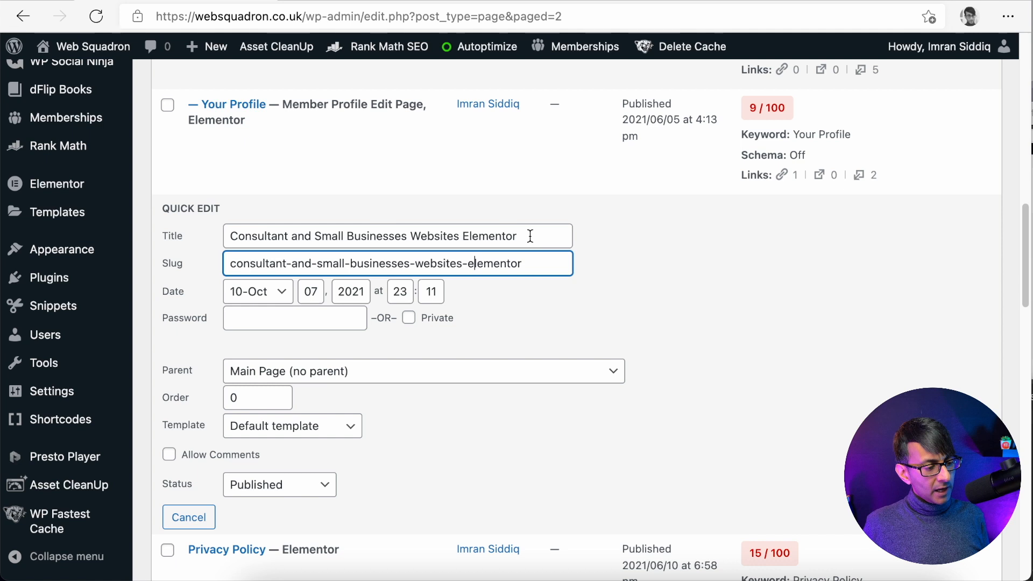
drag(529, 235, 225, 216)
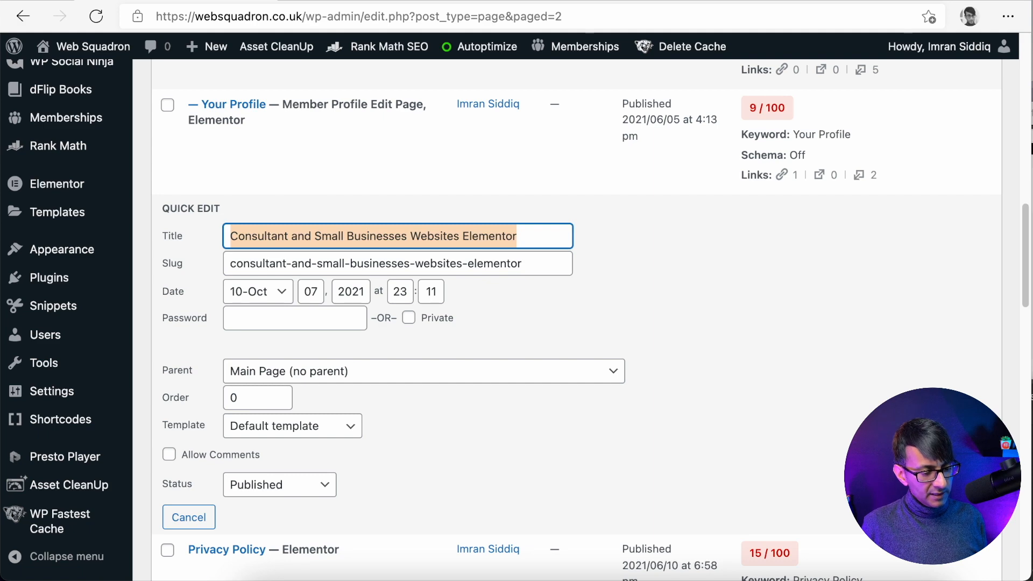
key(Escape)
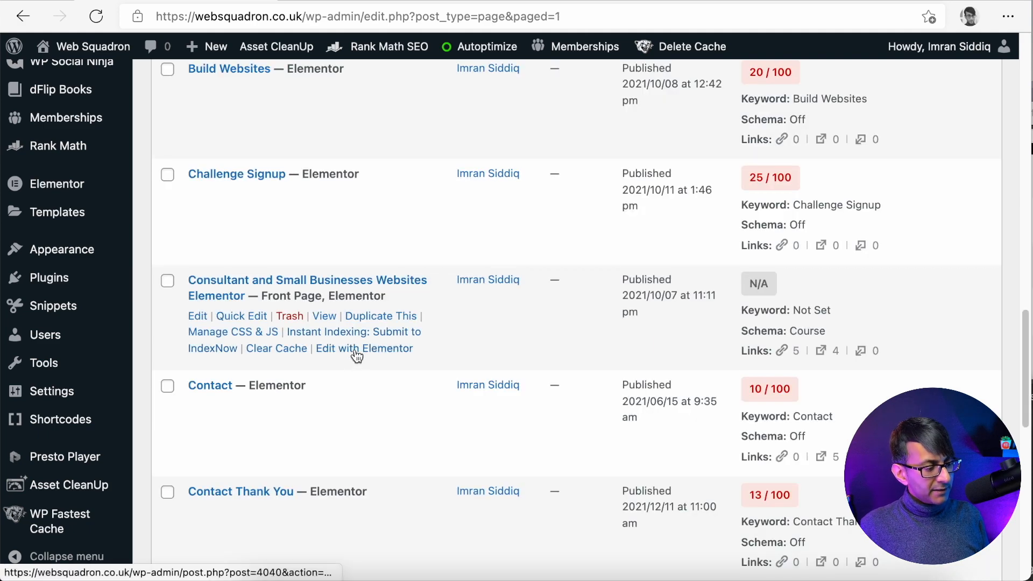
Open the renamed front page in Elementor, close the Navigator and narrow the widget panel
click(355, 353)
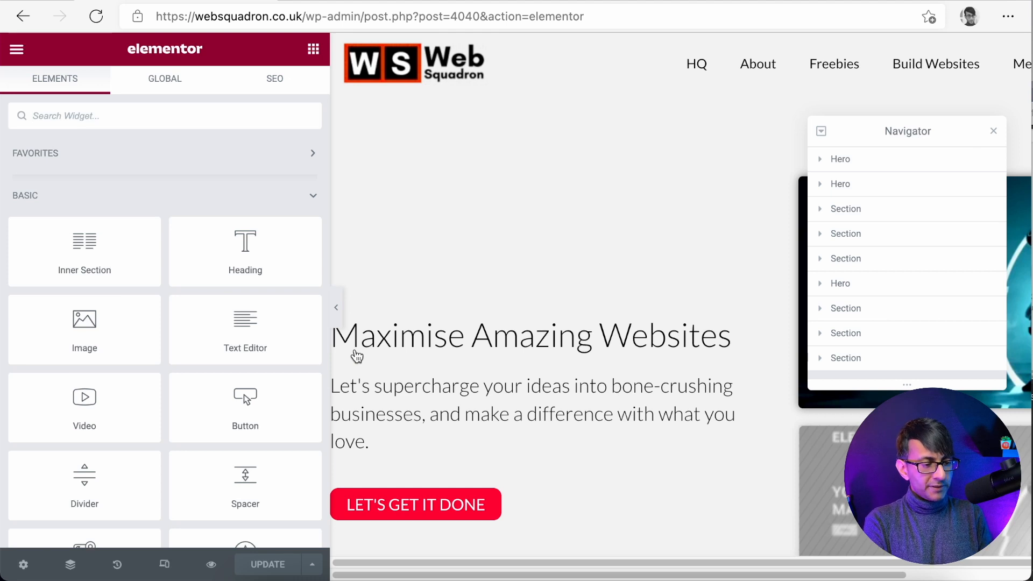
click(994, 131)
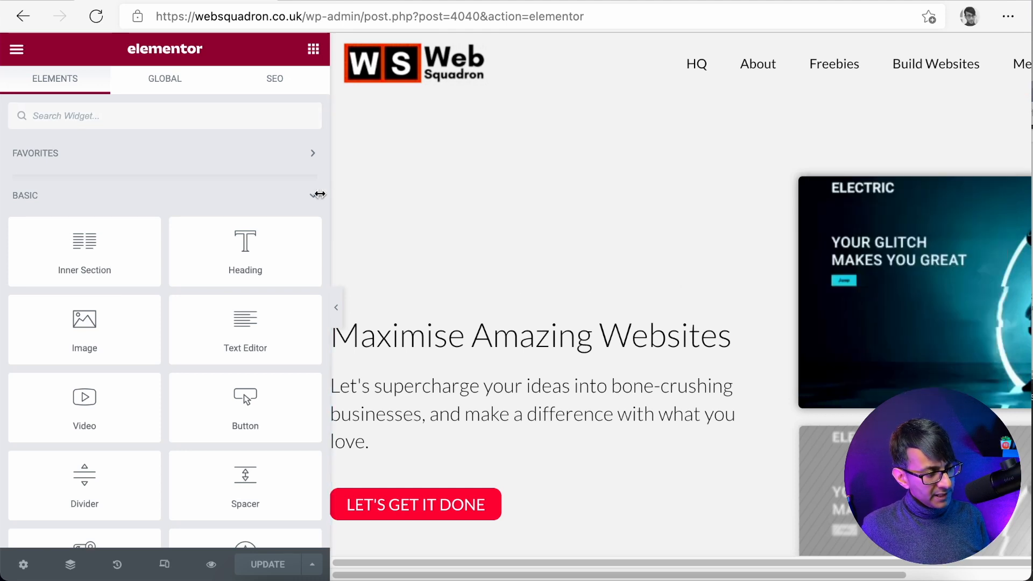
drag(334, 193, 290, 193)
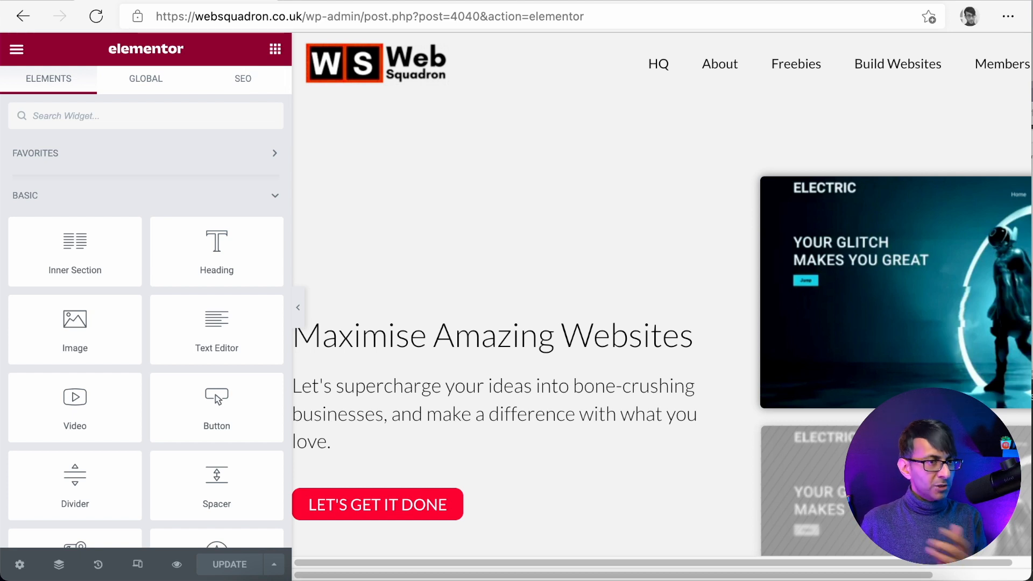
Open the front page's regular WordPress editor in a separate browser tab and return the current tab to the Elementor editor
click(31, 20)
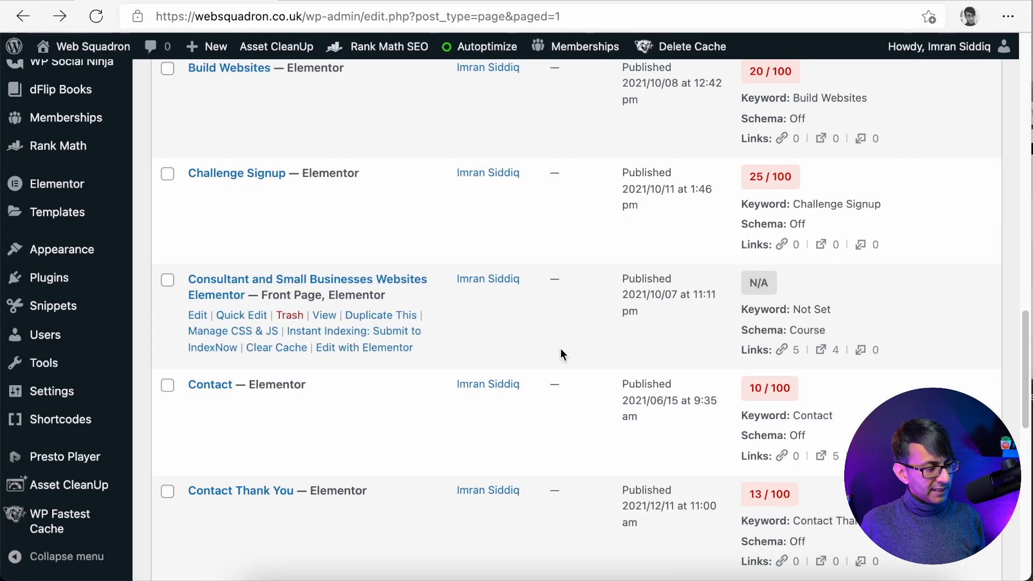
right_click(200, 316)
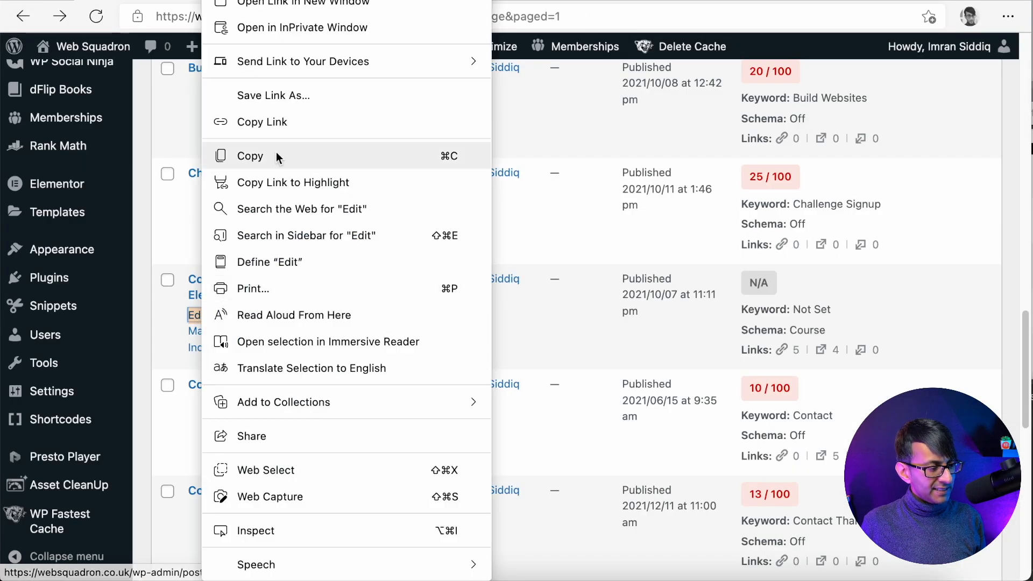
click(269, 0)
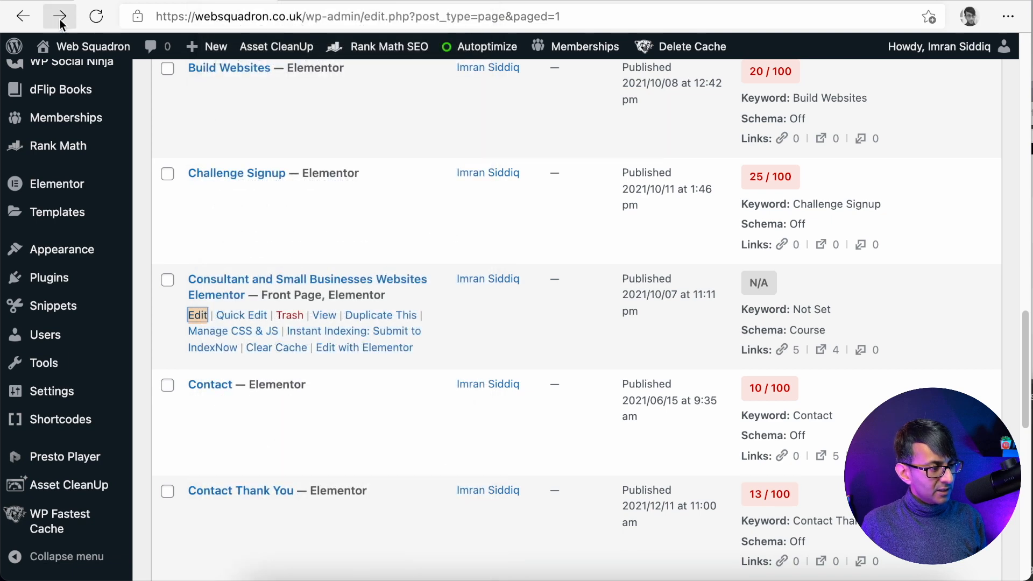
click(60, 18)
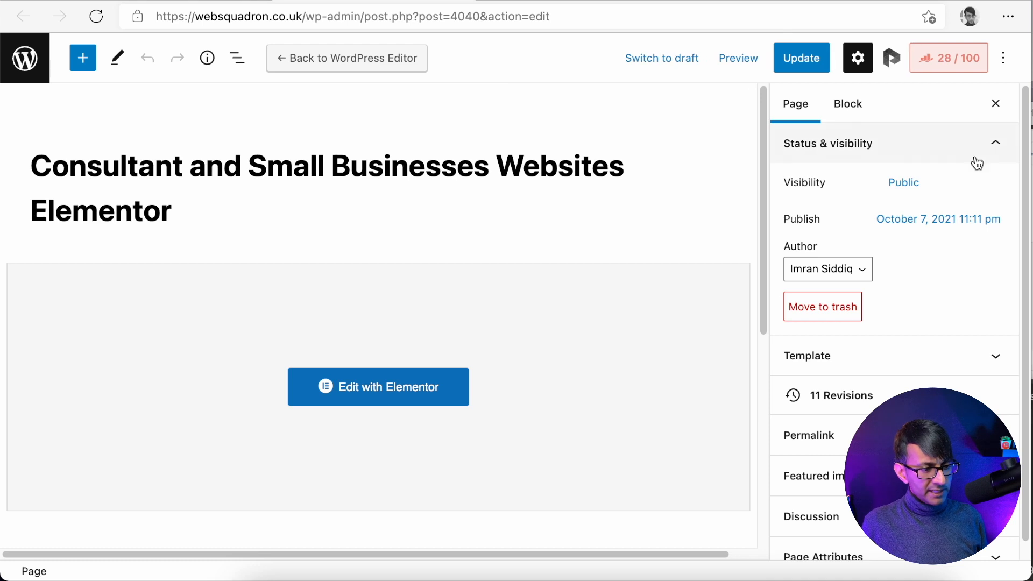
Examine the front page's Rank Math snippet preview, focus keyword and SEO checks in the WordPress editor
click(952, 67)
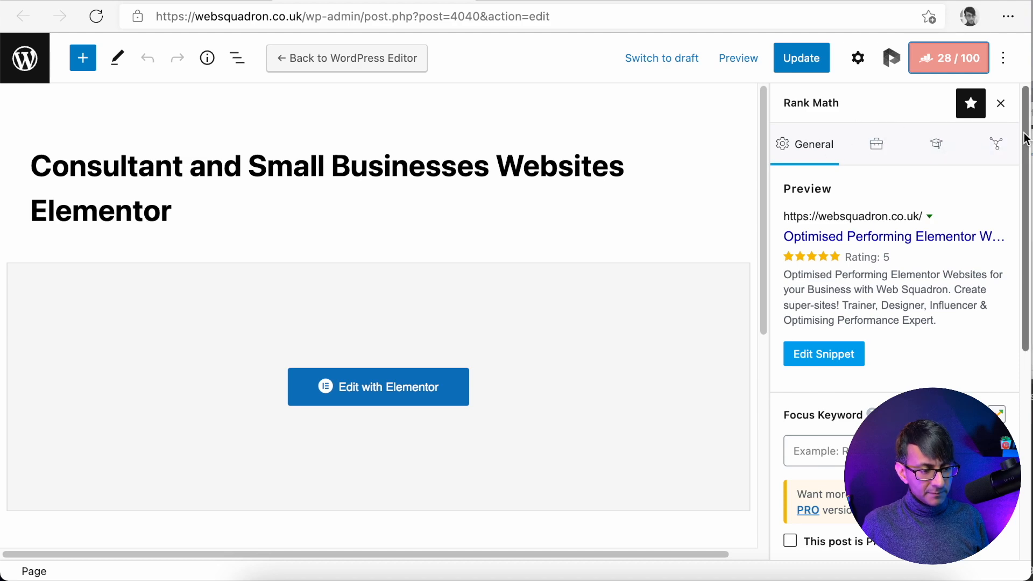
scroll(1027, 162, down, 1)
mouse_move(1028, 162)
mouse_down()
mouse_move(1027, 277)
mouse_move(1029, 172)
mouse_up()
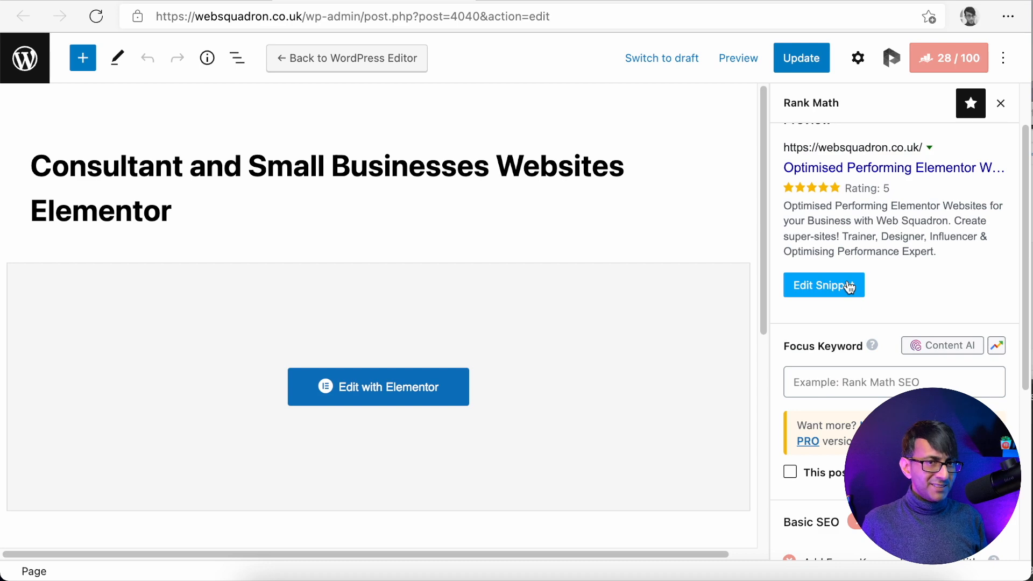
drag(1026, 250, 1021, 487)
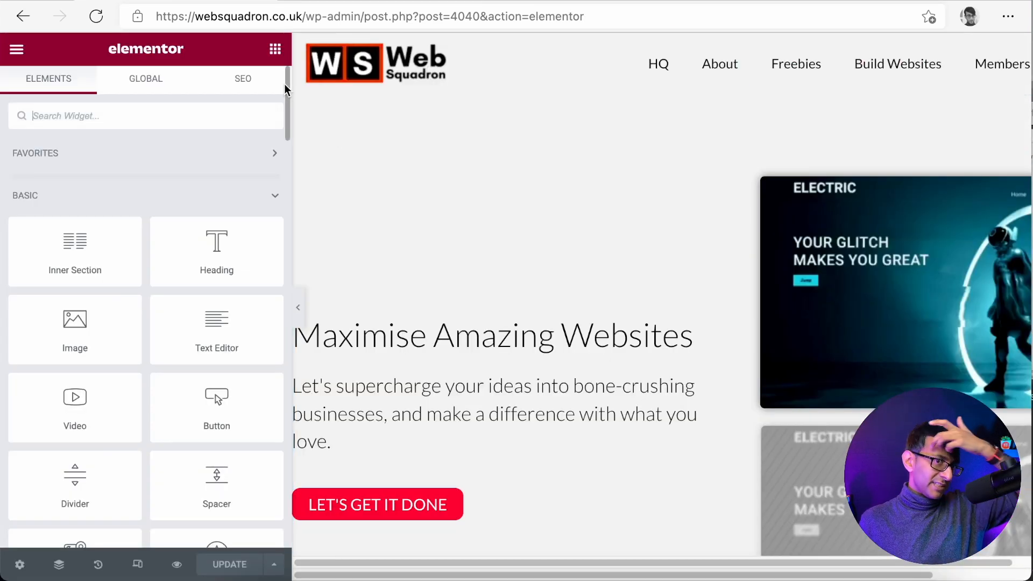
In the Elementor editor, examine the page's Rank Math snippet preview, Basic SEO checks and Content Readability checks
click(260, 90)
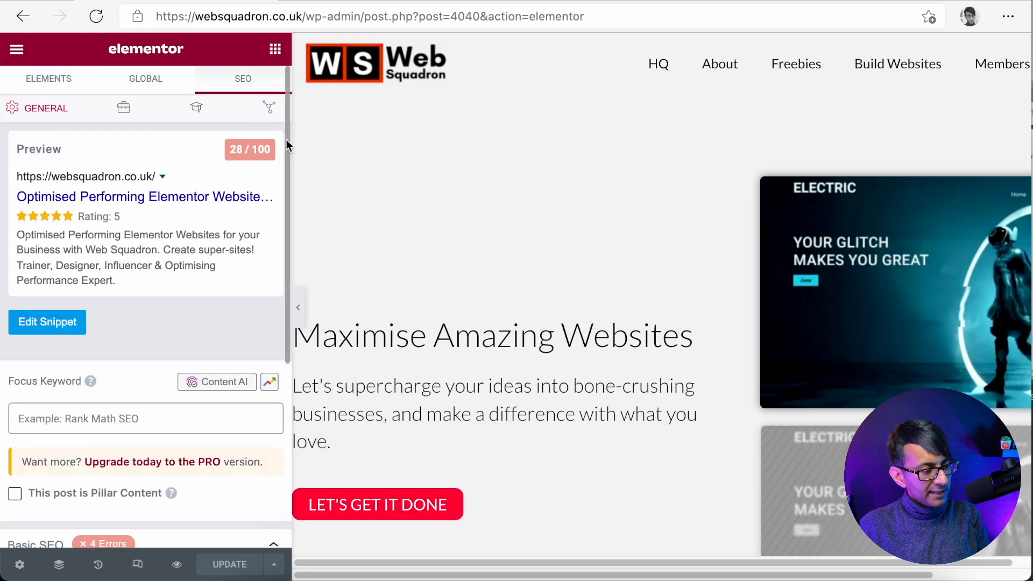
scroll(279, 331, down, 5)
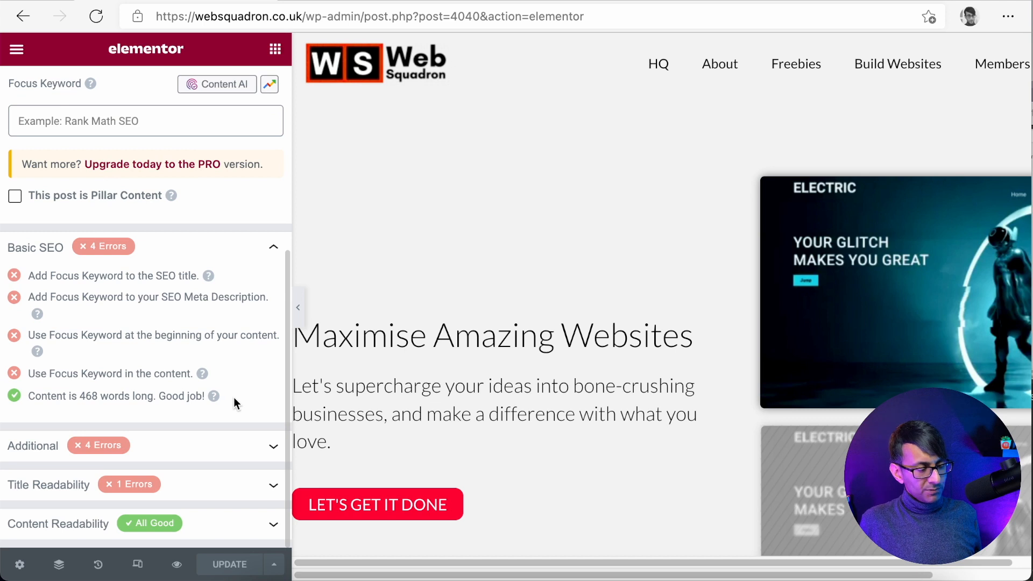
click(203, 530)
scroll(202, 489, down, 1)
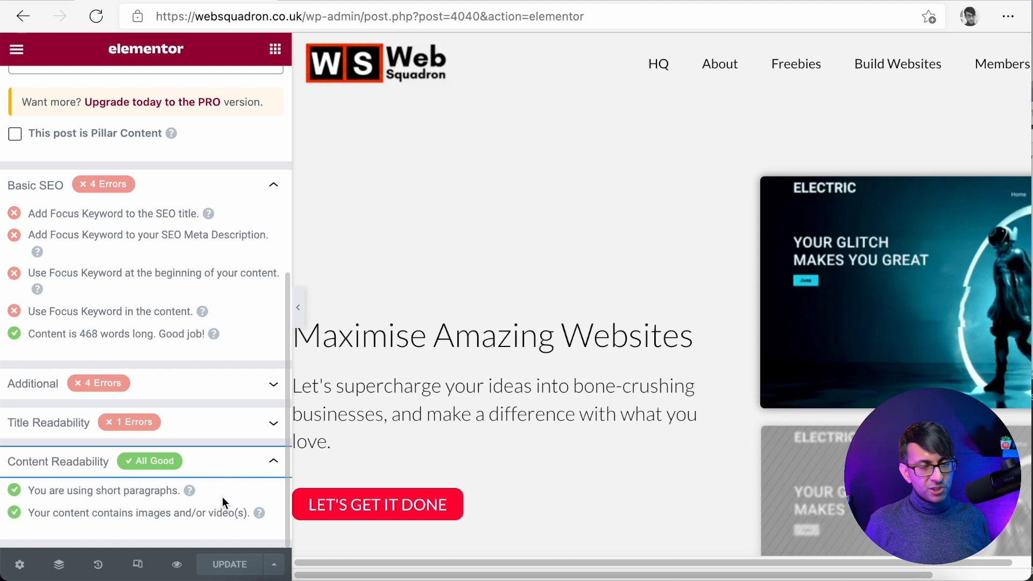
click(237, 461)
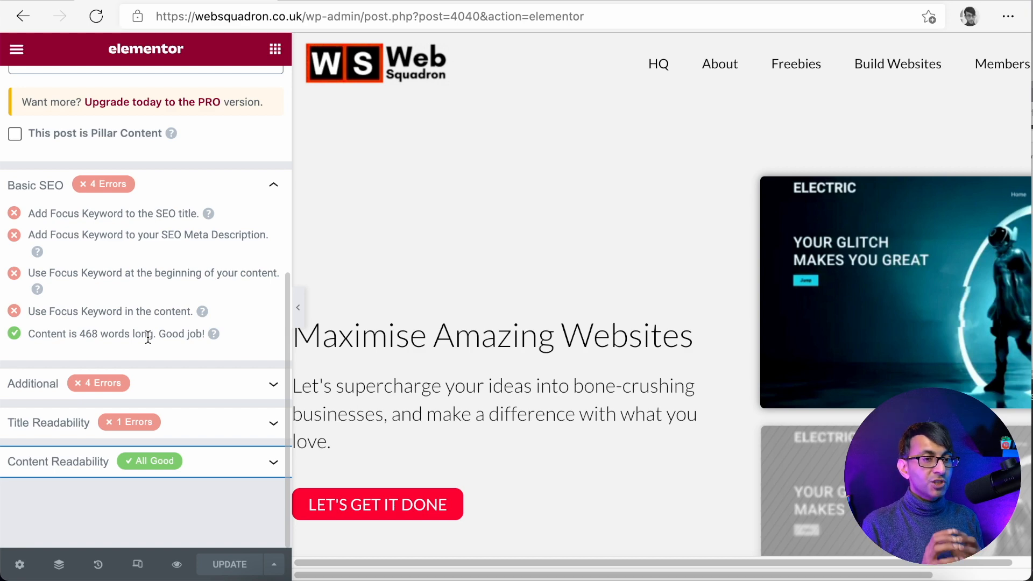
scroll(148, 338, up, 7)
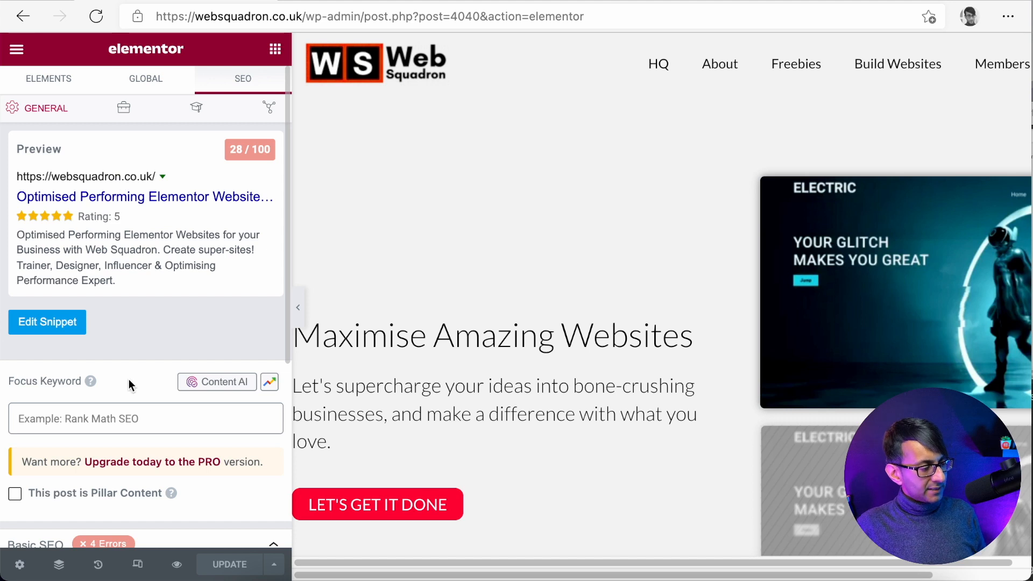
scroll(96, 291, down, 1)
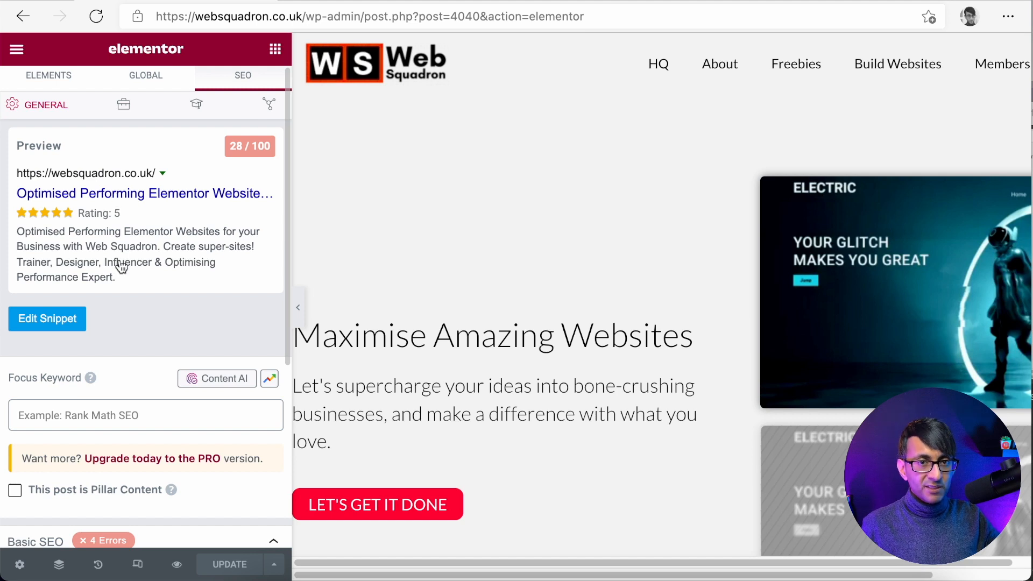
Try researching the keyword "Consultant and Small Businesses Websites Elementor" with Content AI, then leave its results
scroll(92, 247, down, 2)
click(94, 358)
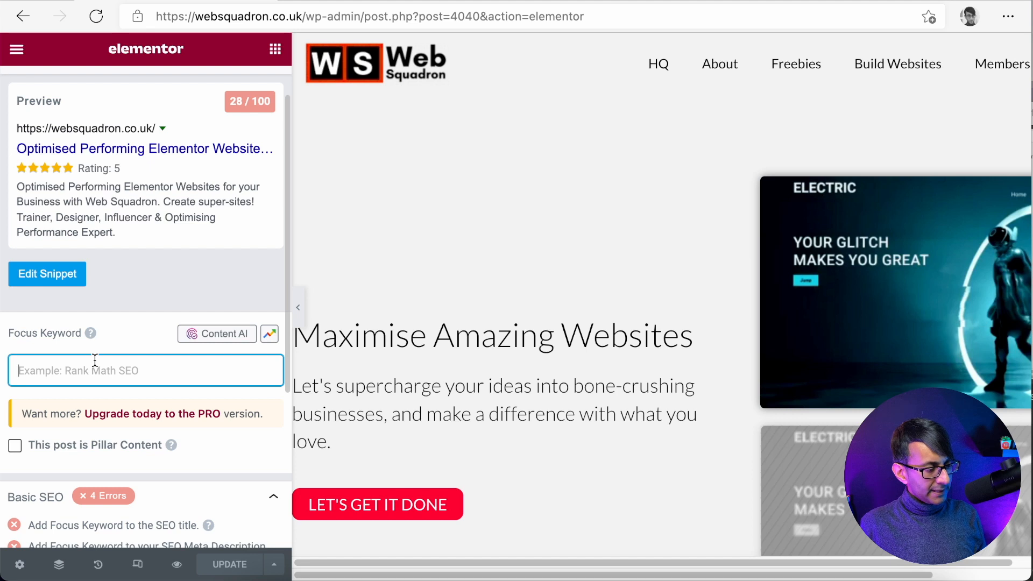
click(246, 336)
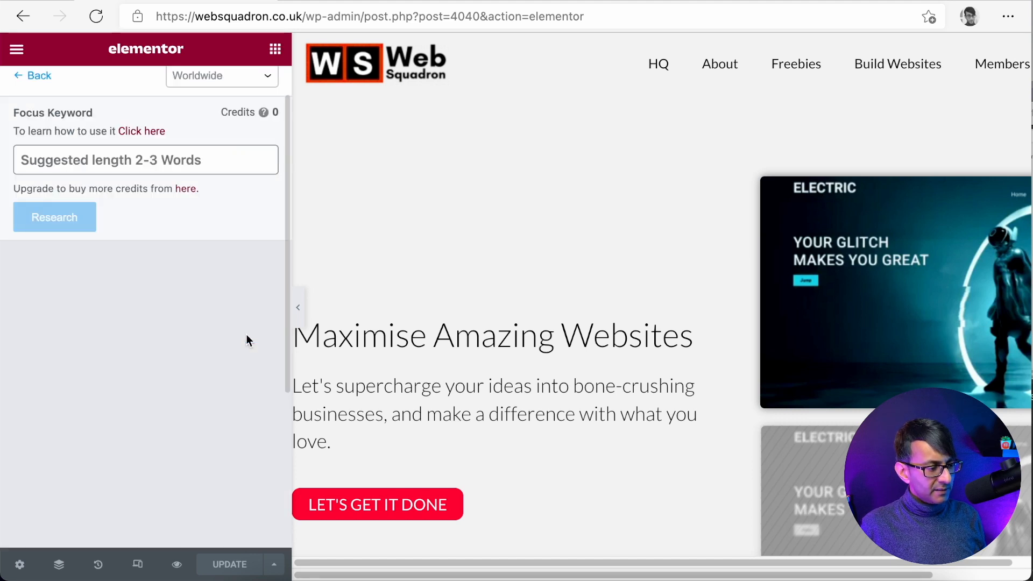
click(77, 161)
key(ctrl+v)
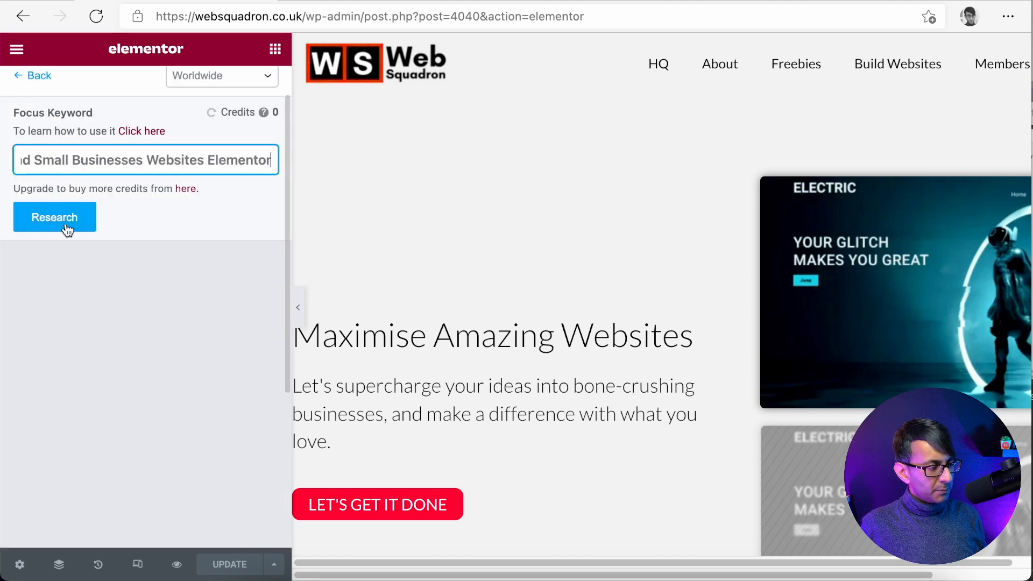
click(68, 227)
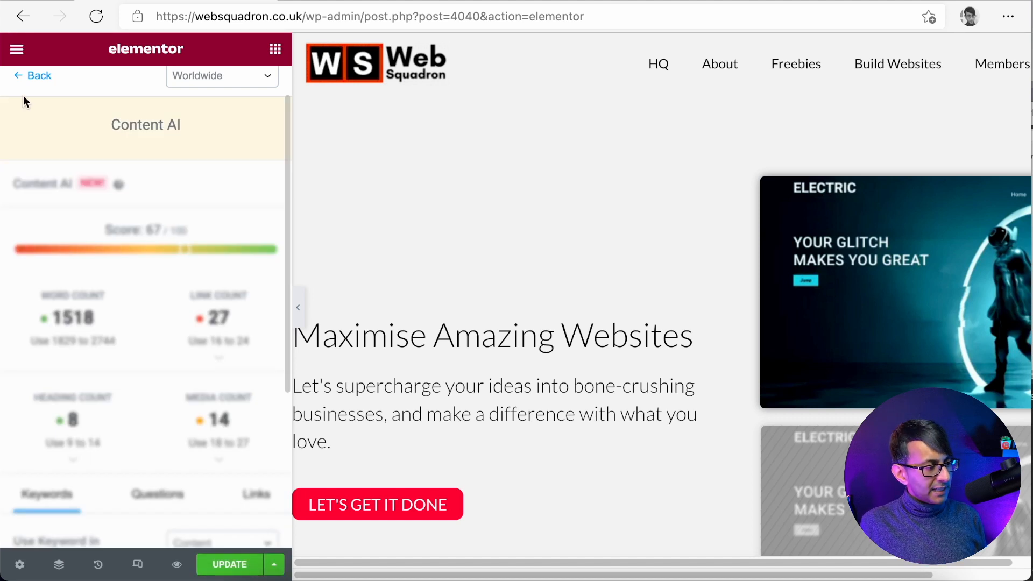
click(275, 49)
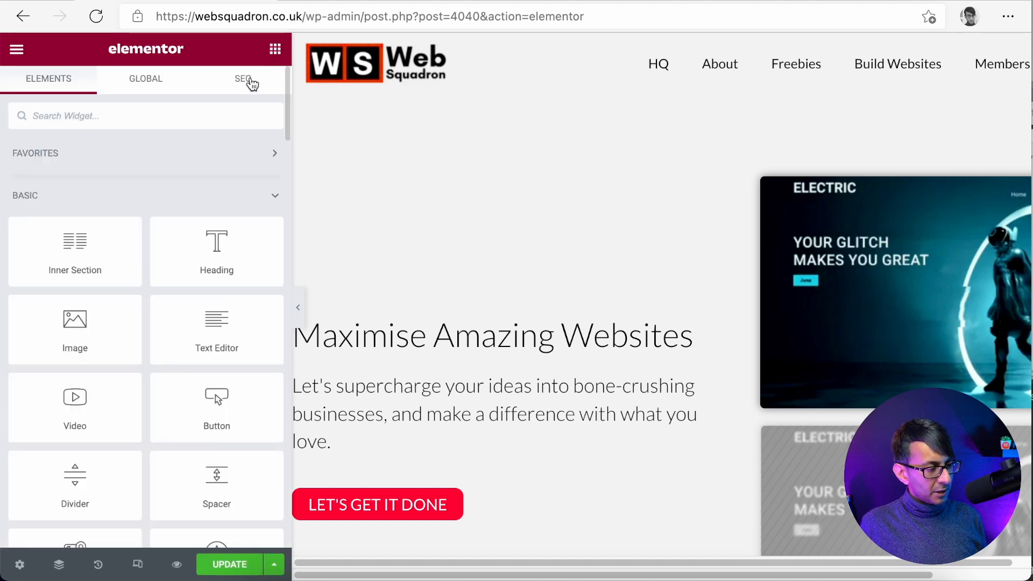
View Rank Math's Google Trends keyword comparison for the focus keyword and close it
click(249, 81)
click(270, 382)
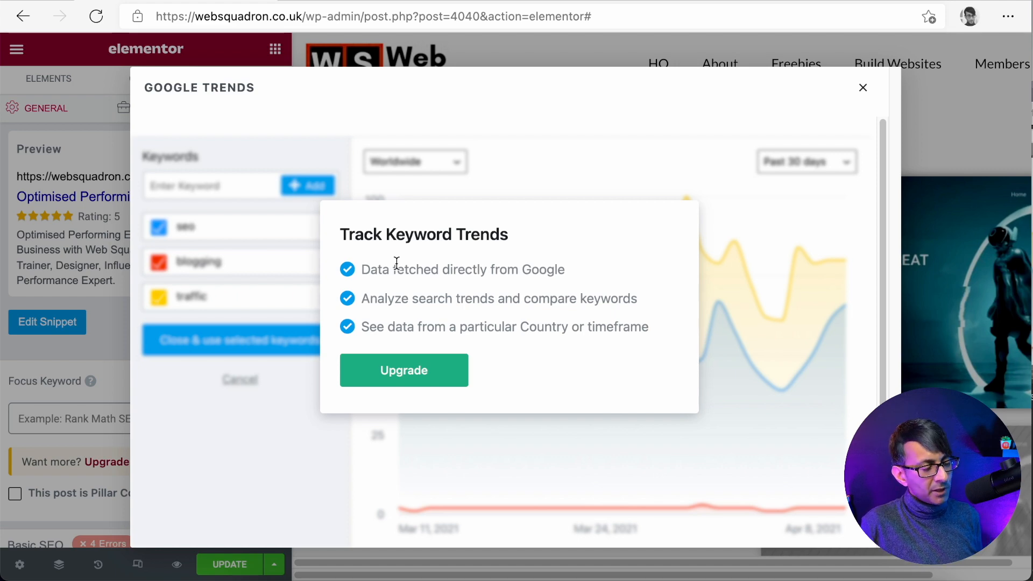
click(863, 88)
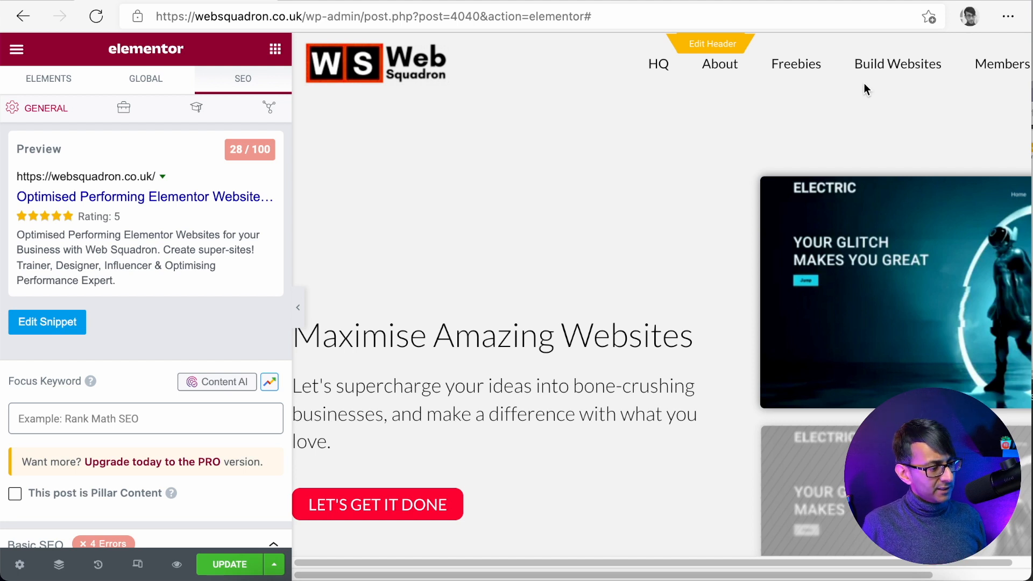
Set the page's focus keyword to "Consultant and Small Businesses Websites Elementor" and update the page
click(180, 421)
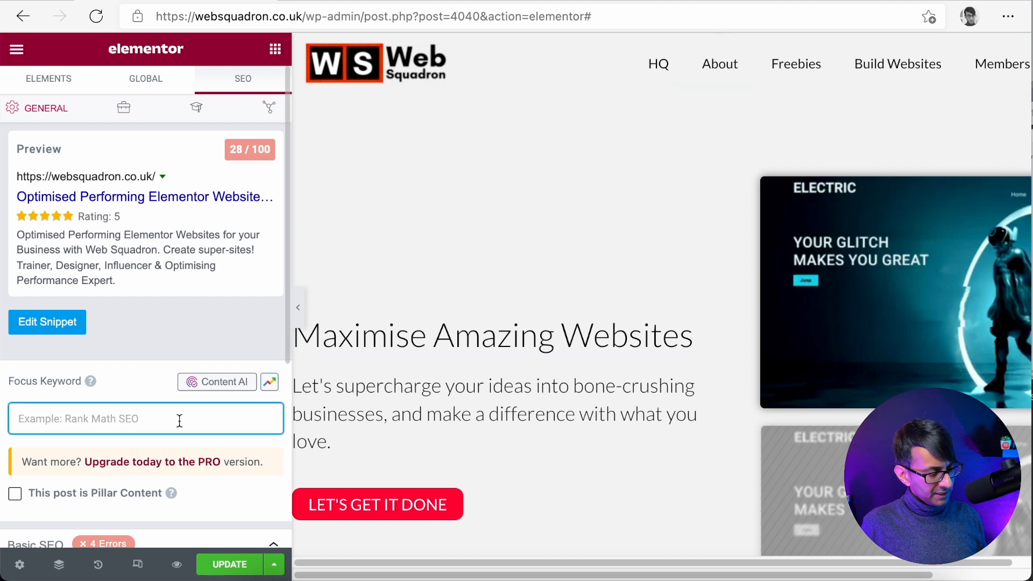
key(ctrl+v)
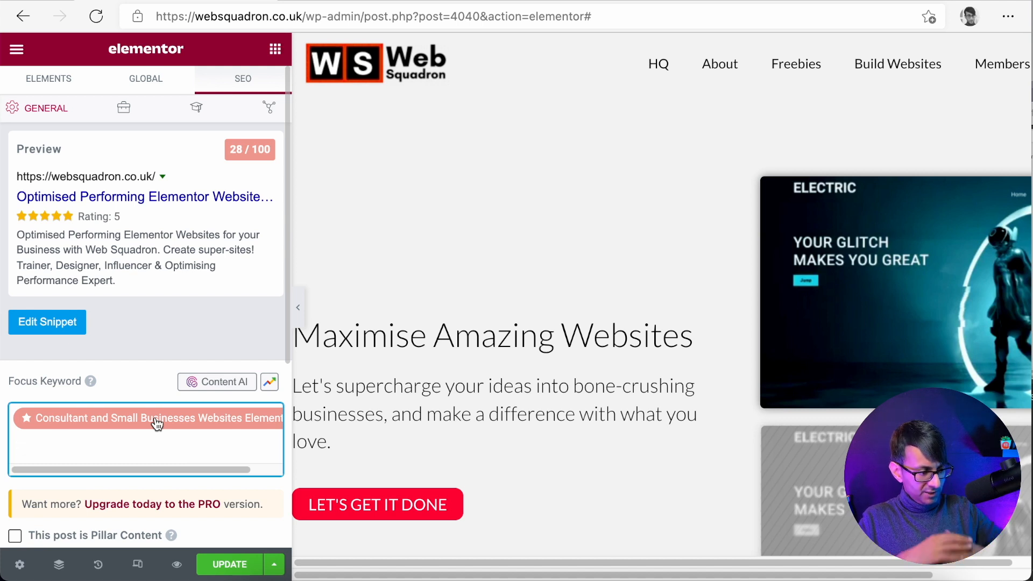
click(224, 566)
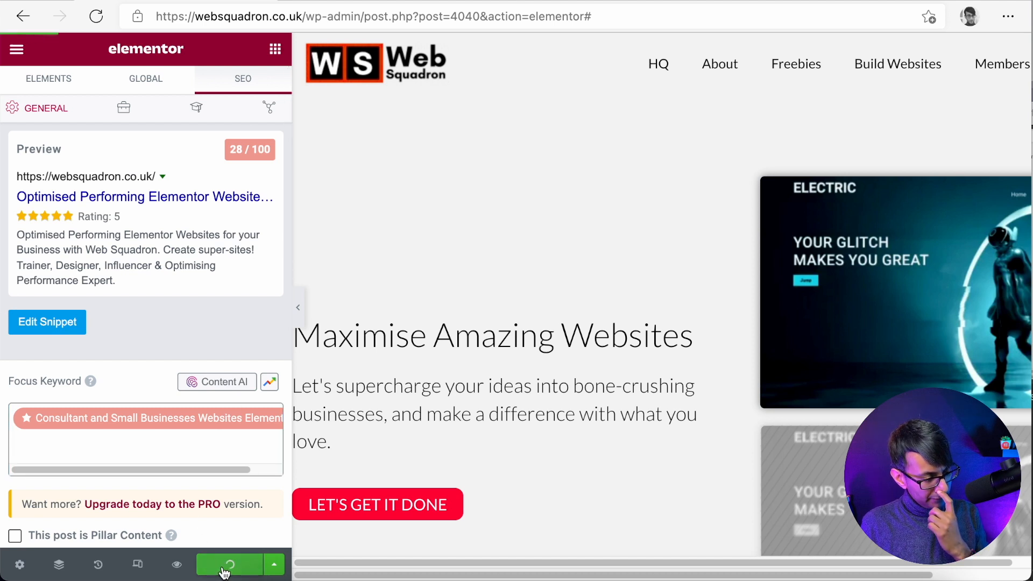
Return to the pages list and quick edit the front page, removing "Elementor" from the end of both its title and slug
click(22, 24)
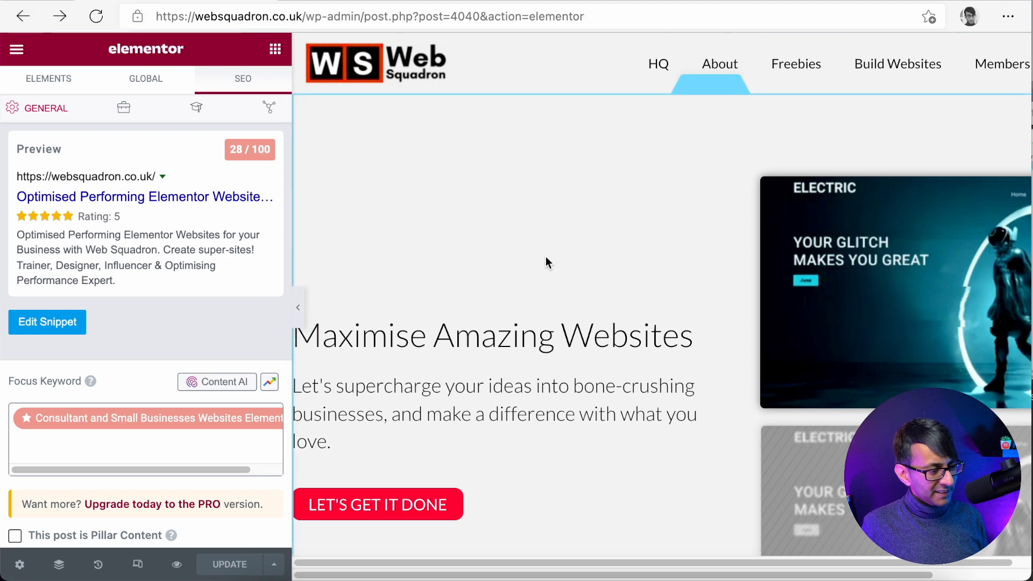
click(24, 16)
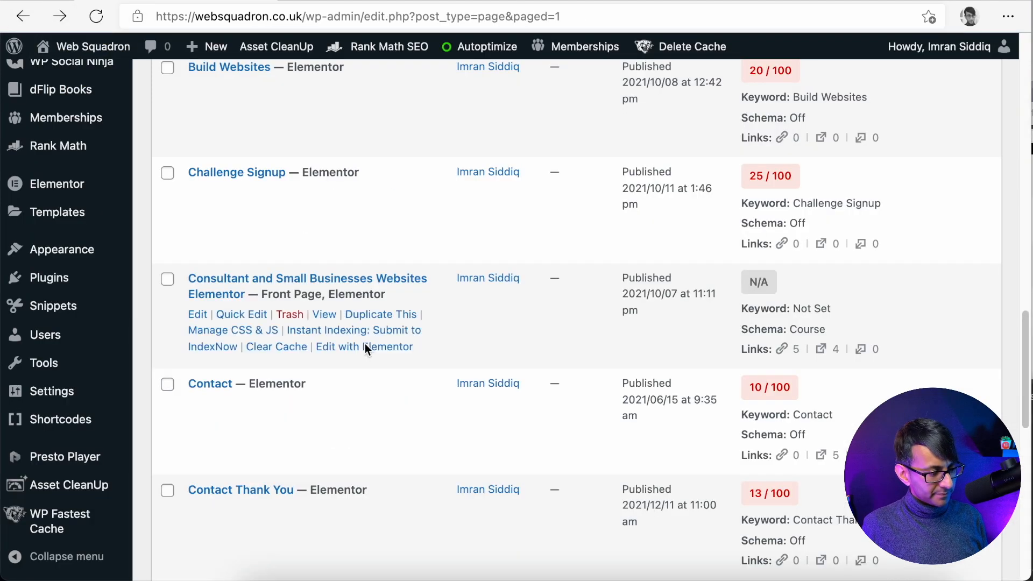
click(241, 314)
double_click(485, 307)
key(BackSpace)
key(BackSpace)
key(BackSpace)
text(s)
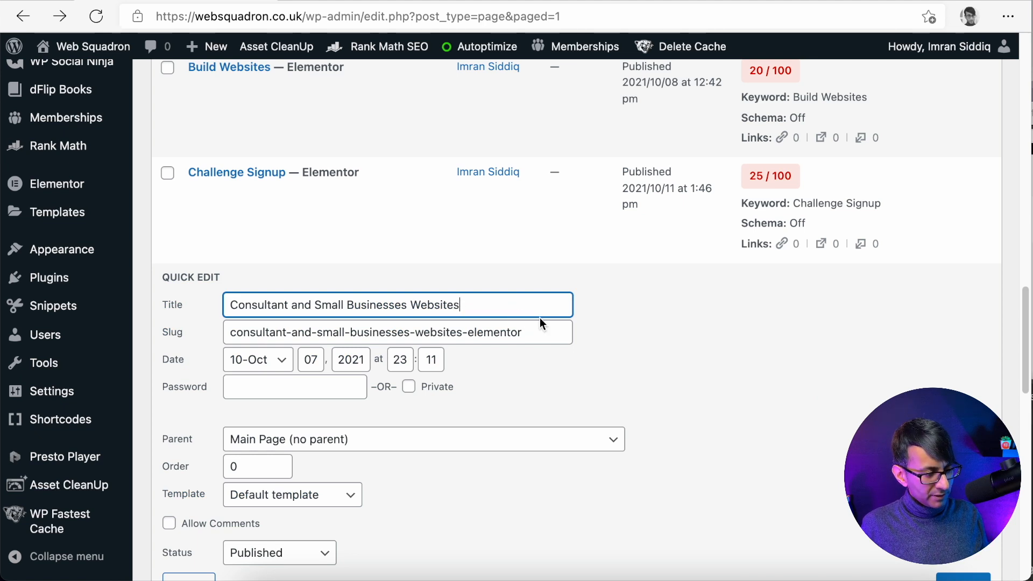
double_click(506, 333)
key(BackSpace)
key(BackSpace)
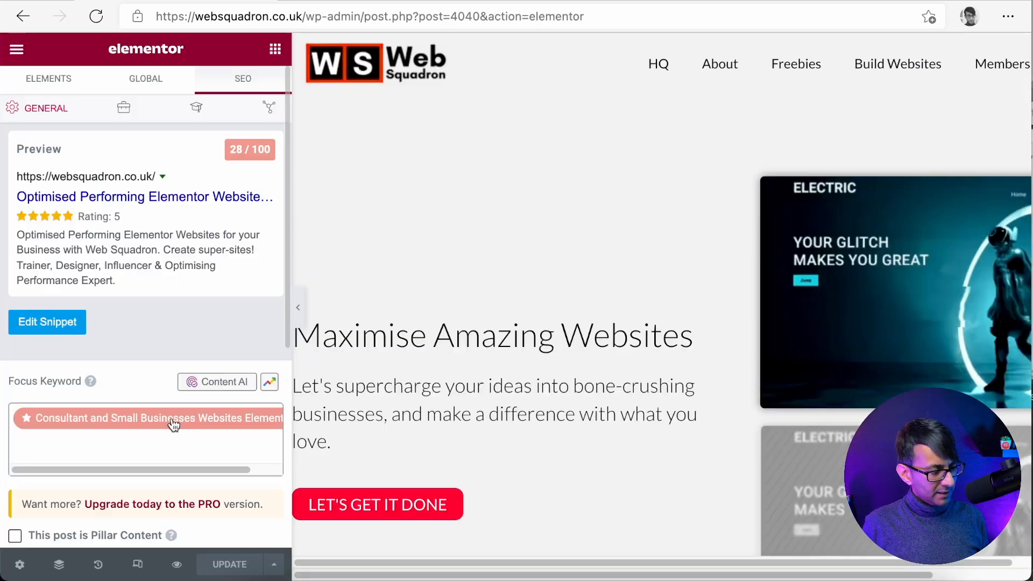
Shorten the focus keyword to "Consultant and Small Businesses Websites" in the Elementor editor's Rank Math settings
click(180, 412)
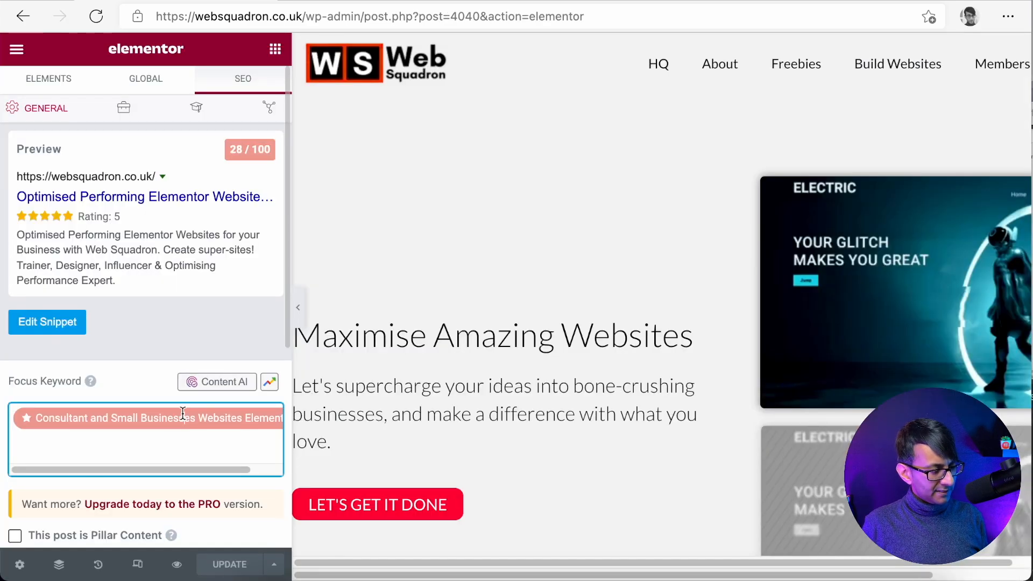
drag(247, 417, 279, 417)
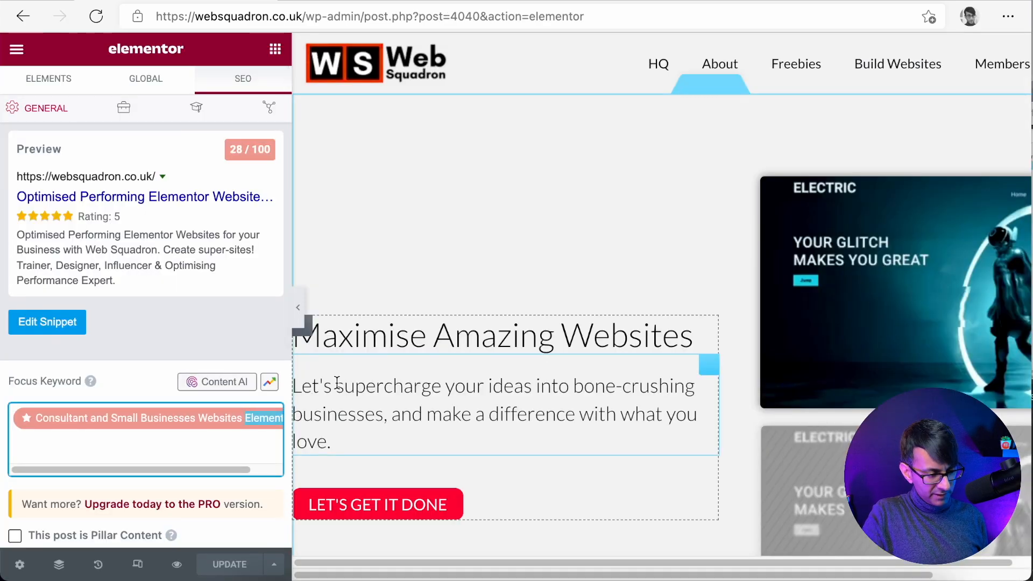
key(BackSpace)
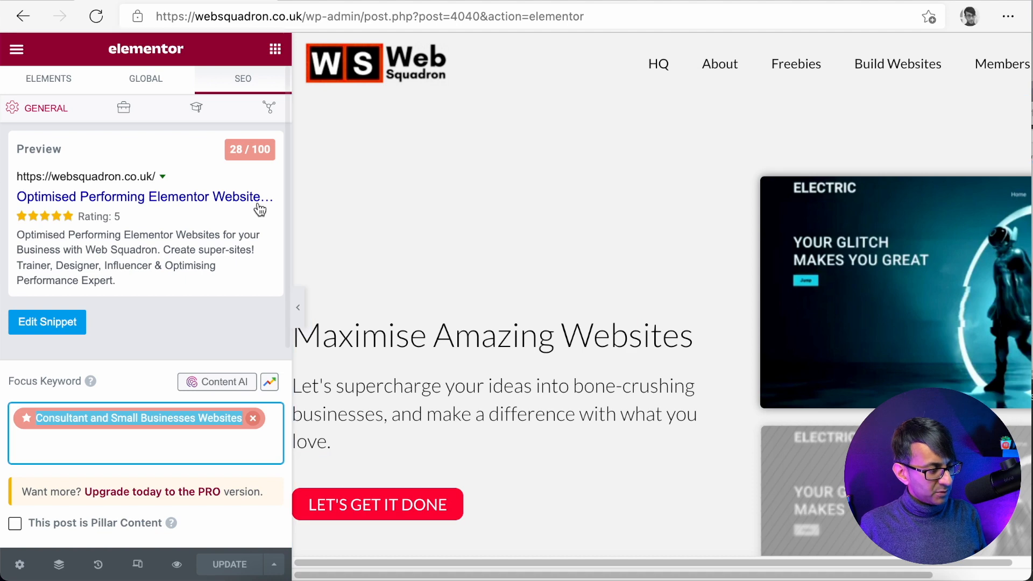
Examine the title, permalink and description in the snippet editor, then close it and read the Basic SEO checks for the focus keyword
click(34, 326)
scroll(552, 355, down, 2)
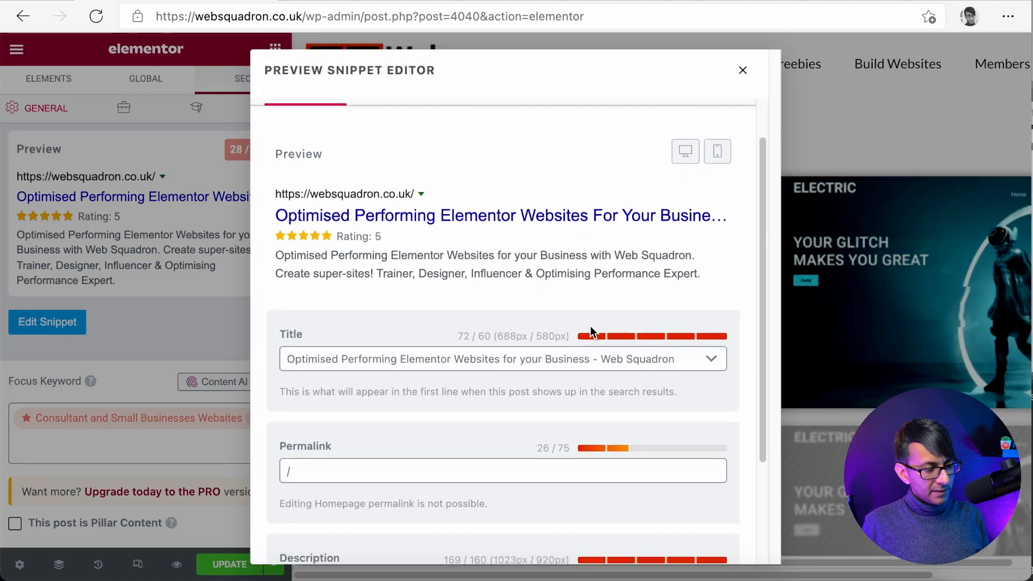
scroll(597, 326, down, 2)
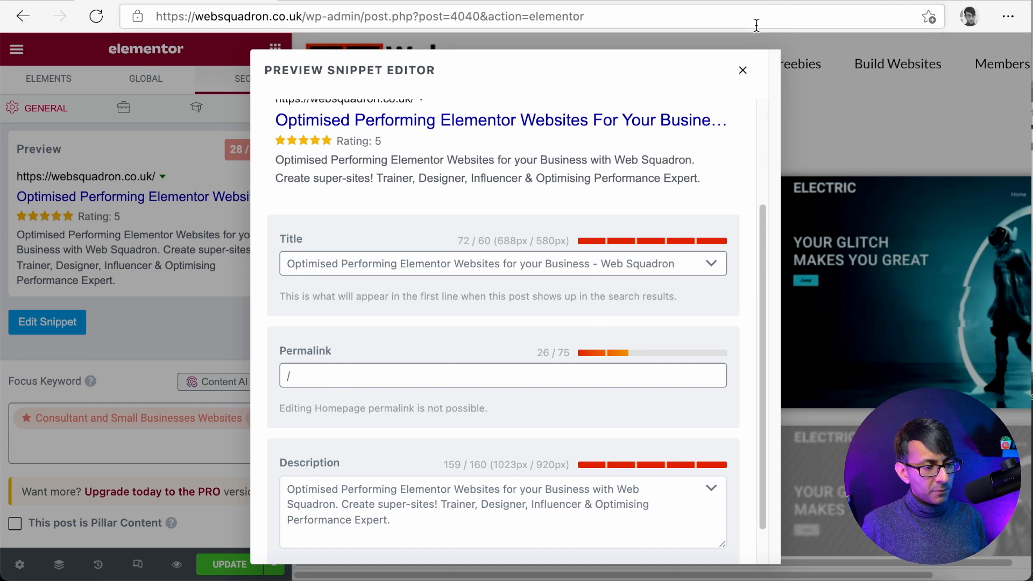
click(743, 71)
scroll(116, 274, down, 5)
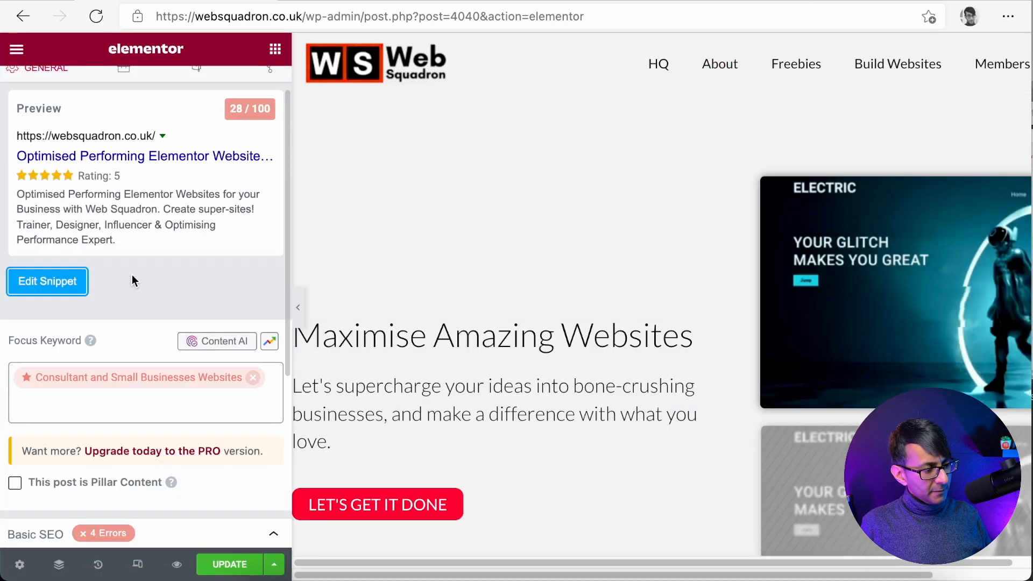
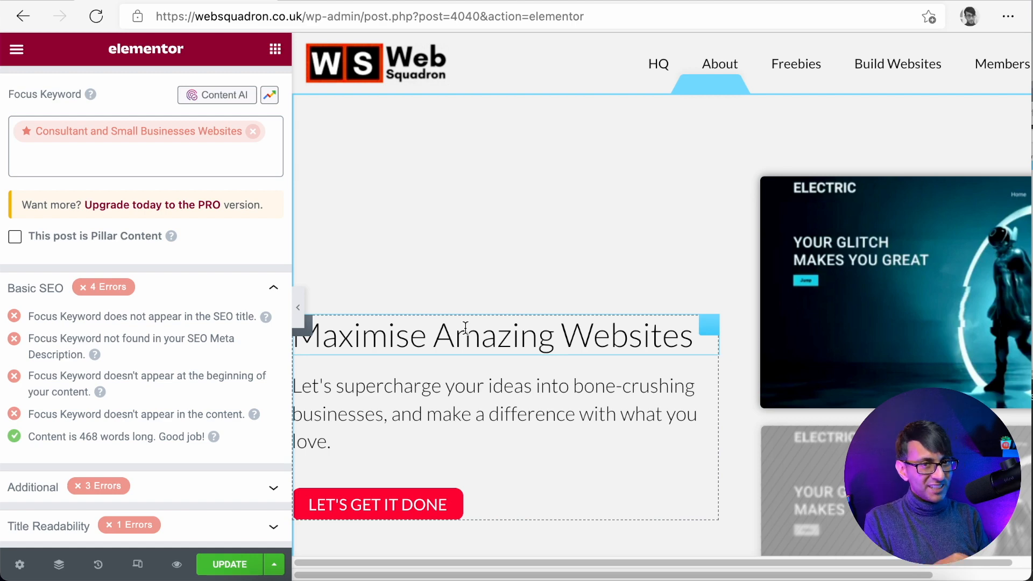
scroll(166, 307, down, 1)
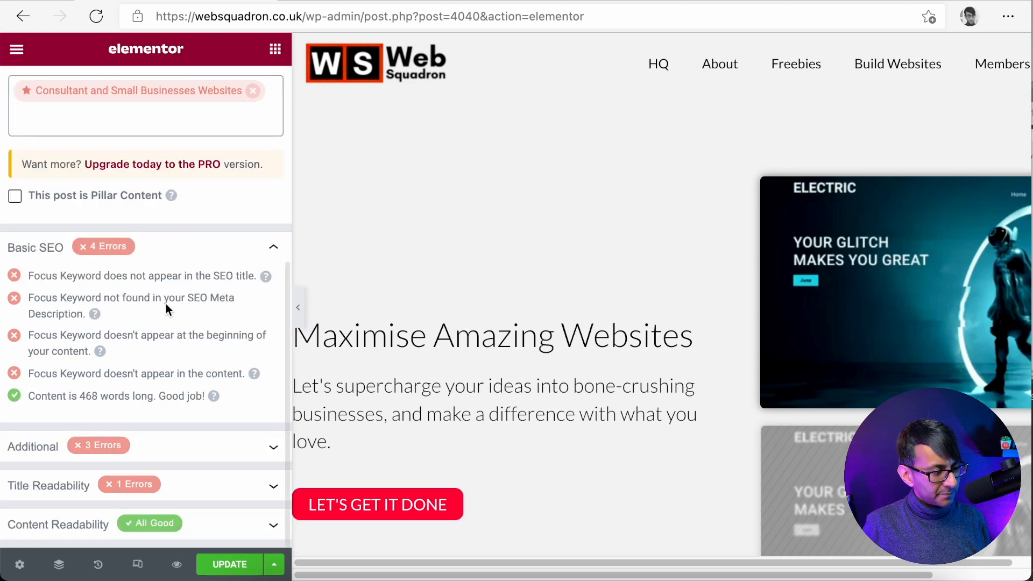
Open the snippet editor and replace the search title with "Consultant and Small Businesses Websites"
scroll(161, 269, up, 5)
click(76, 269)
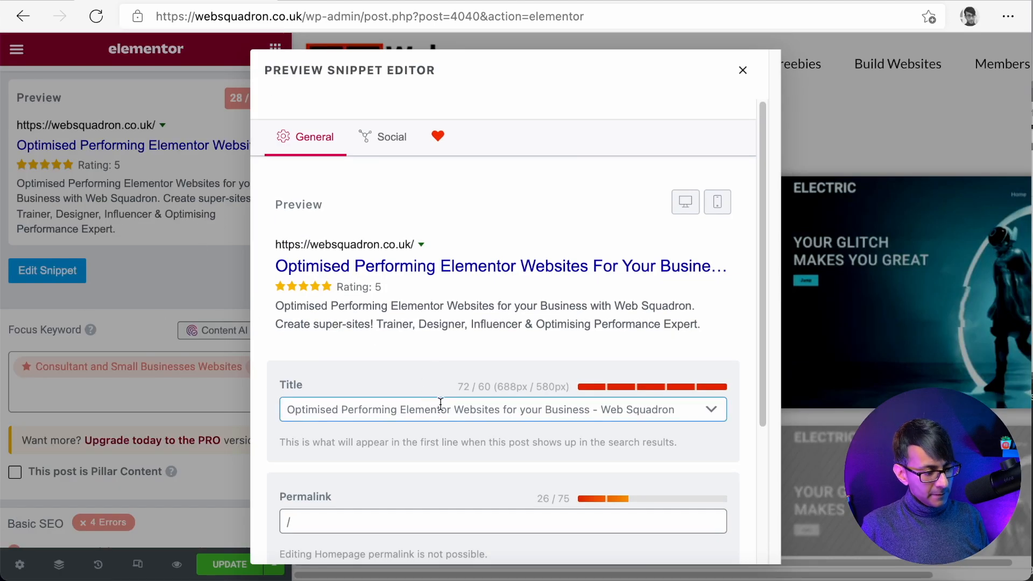
drag(685, 411, 300, 400)
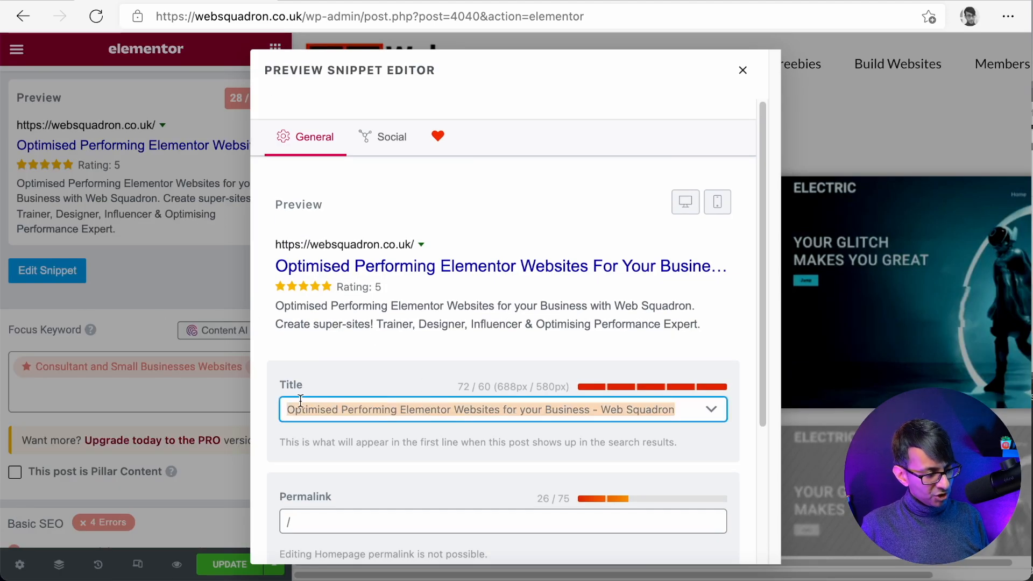
text(Consultant and Small Businesses Websites)
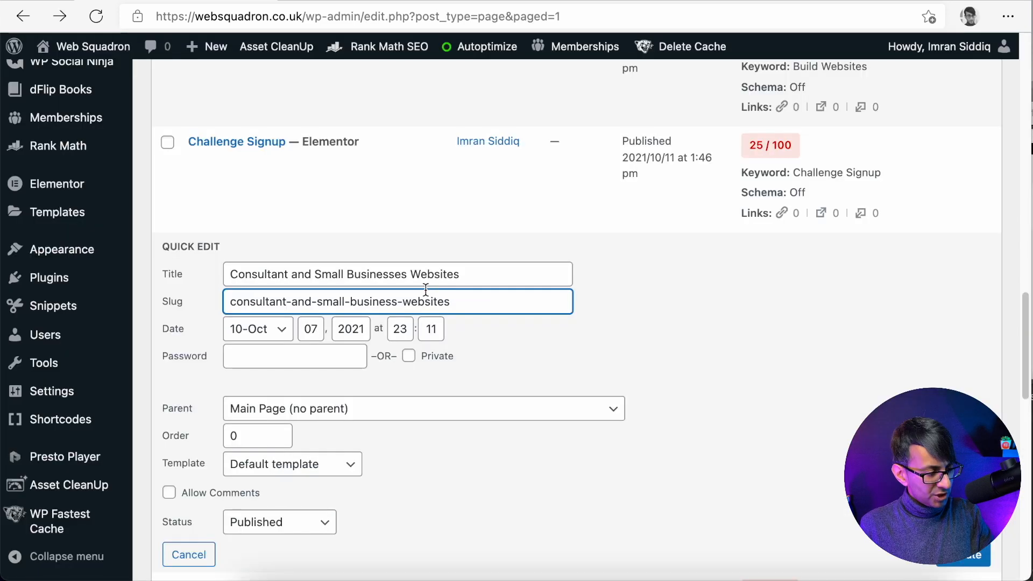
Quick edit the front page, setting the title to "Consultant and Small Business Websites" and the slug to "consultant-and-small-business-websites", and save
click(407, 301)
key(BackSpace)
key(BackSpace)
click(407, 274)
key(BackSpace)
key(BackSpace)
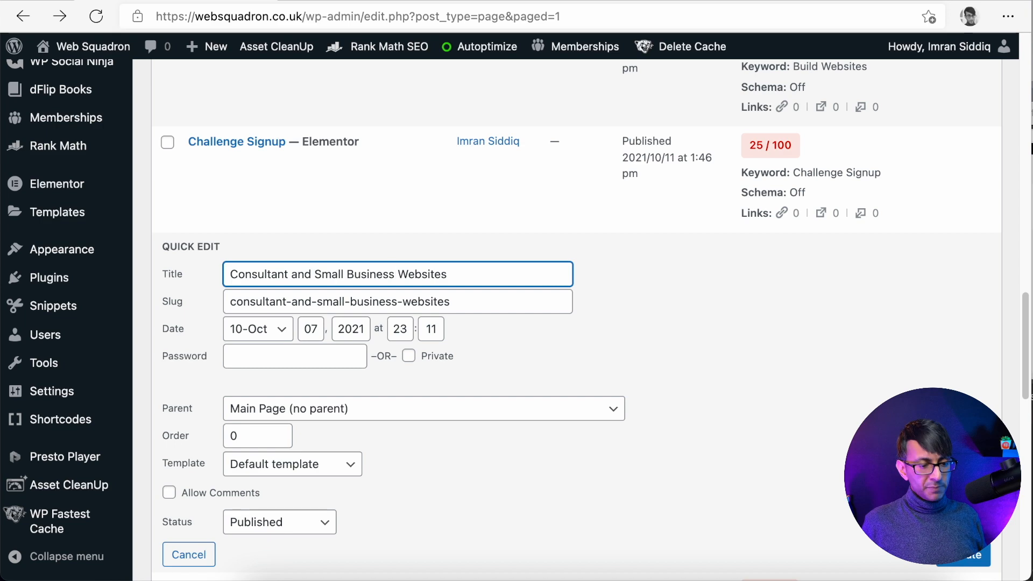
click(961, 559)
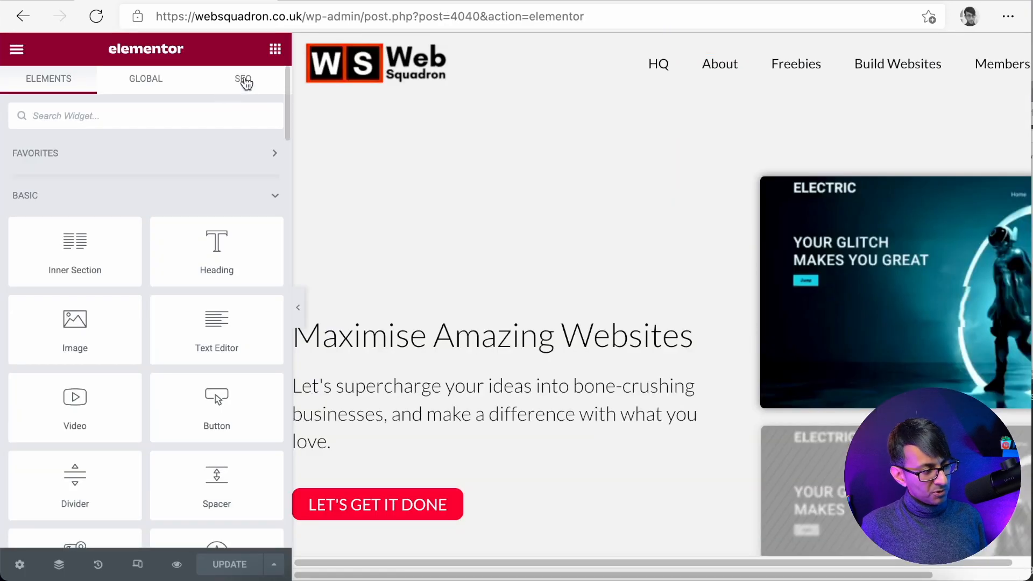
In the Elementor editor's SEO settings, remove "Elementor" so the focus keyword reads "Consultant and Small Business Websites"
click(243, 79)
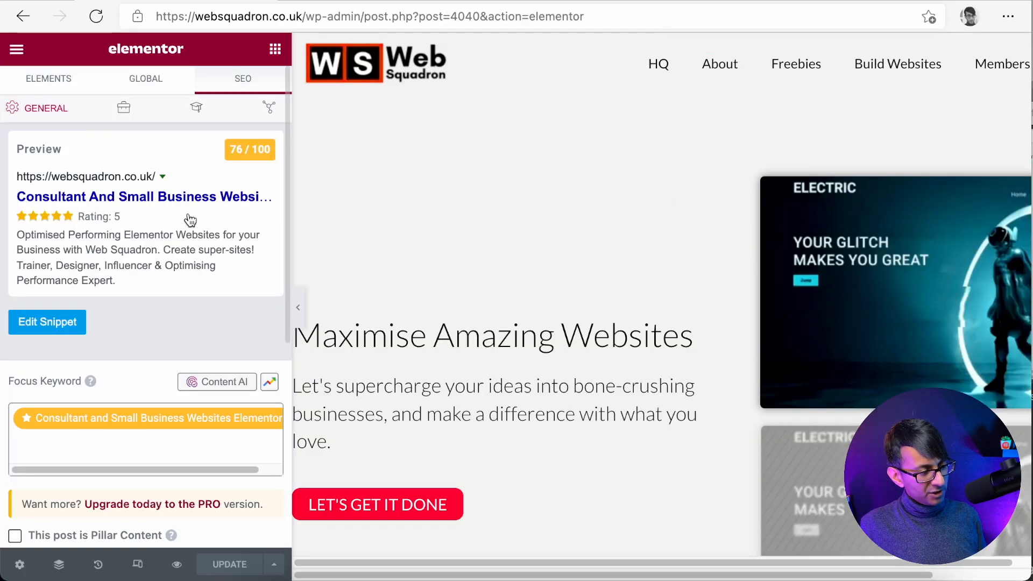
double_click(246, 419)
double_click(251, 418)
key(BackSpace)
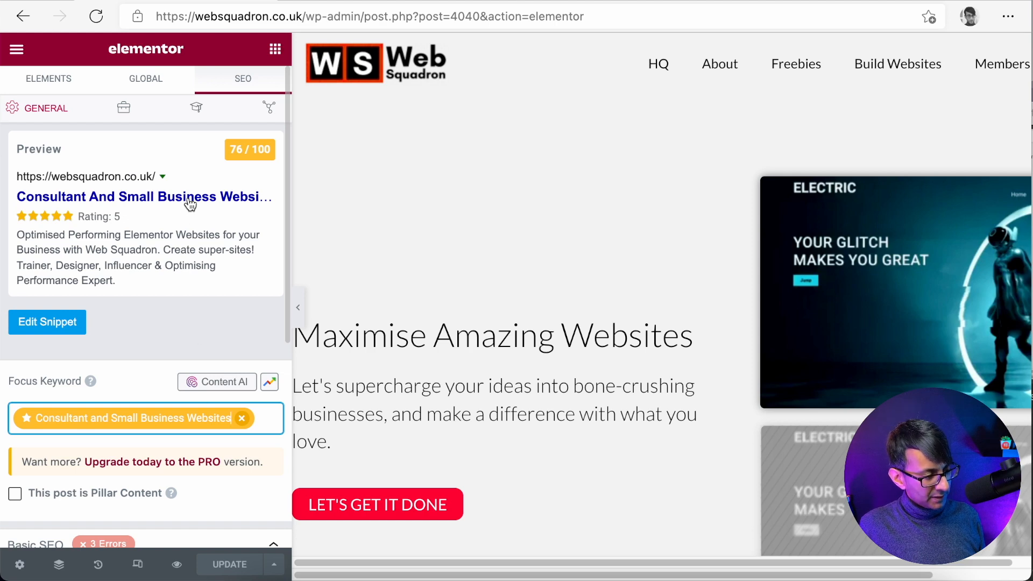
Edit the snippet title to read "Consultant and Small Business Websites - Web Squadron"
click(69, 323)
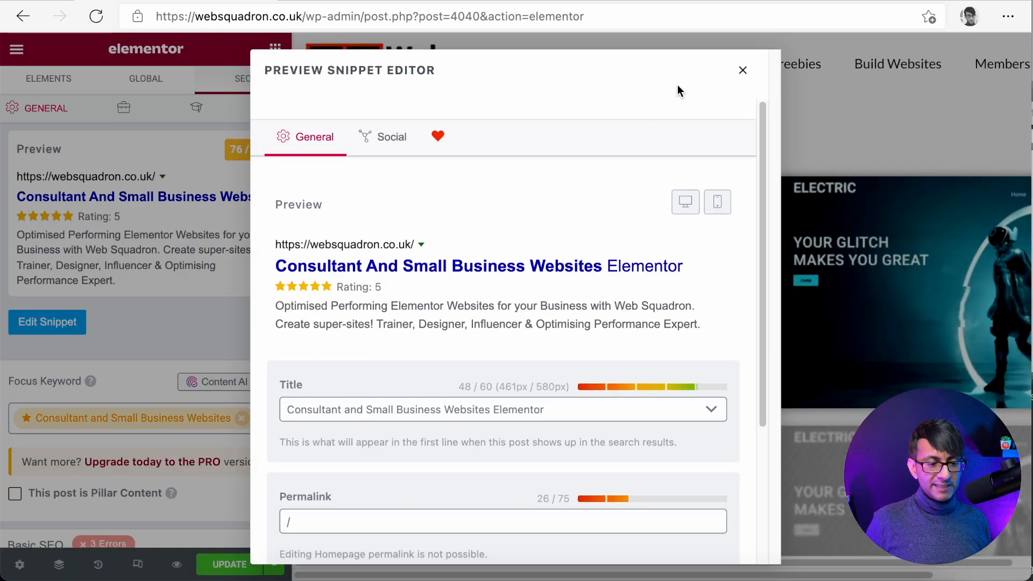
click(566, 410)
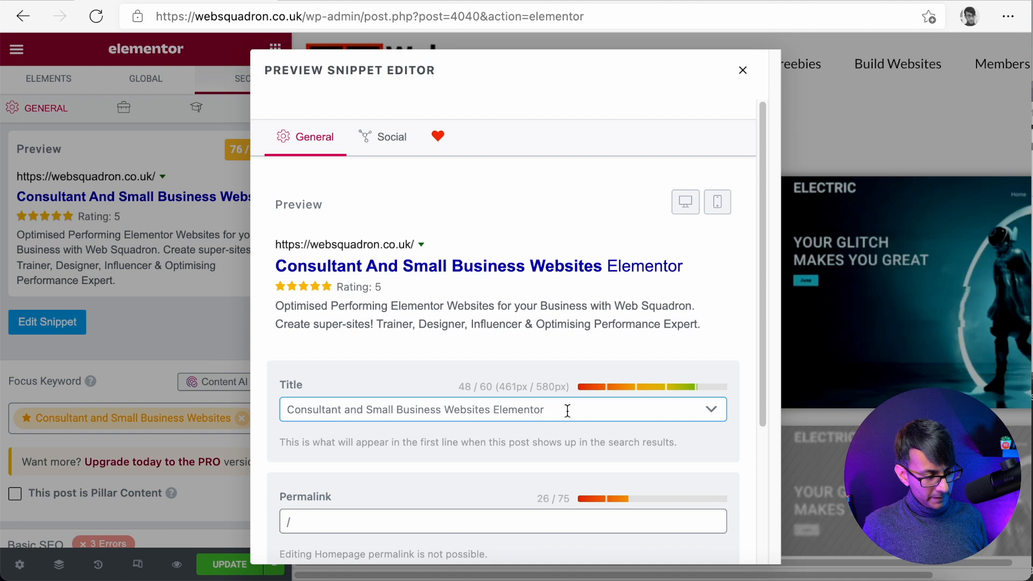
drag(494, 412, 229, 411)
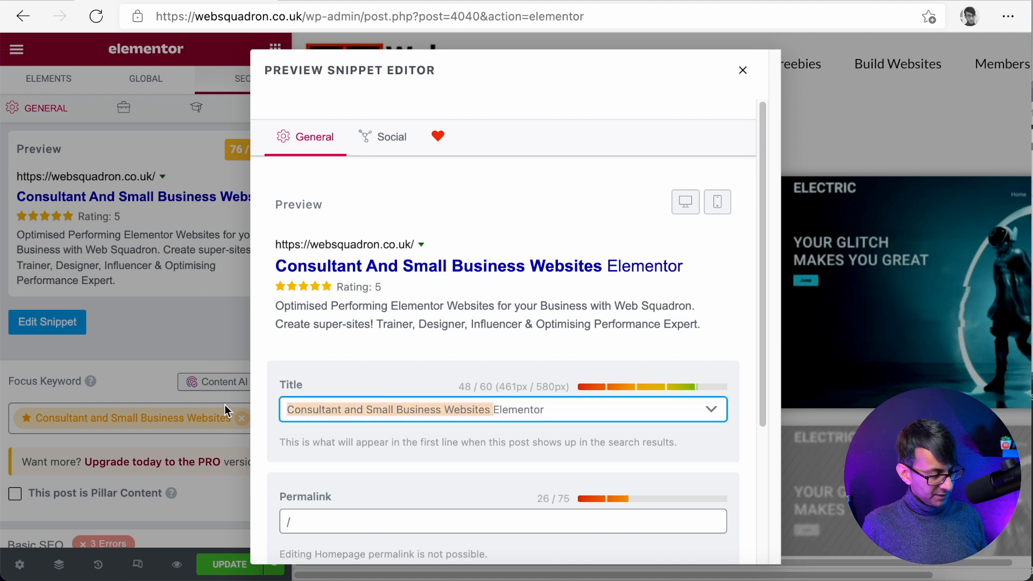
click(553, 415)
key(BackSpace)
key(BackSpace)
key(BackSpace)
key(BackSpace)
key(BackSpace)
key(BackSpace)
key(BackSpace)
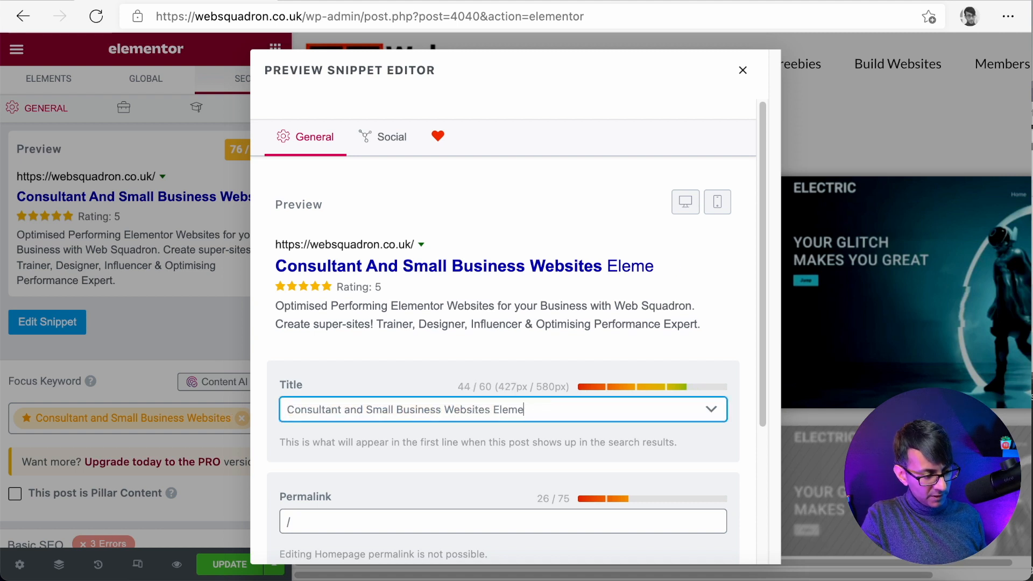
key(BackSpace)
key(BackSpace)
text(- )
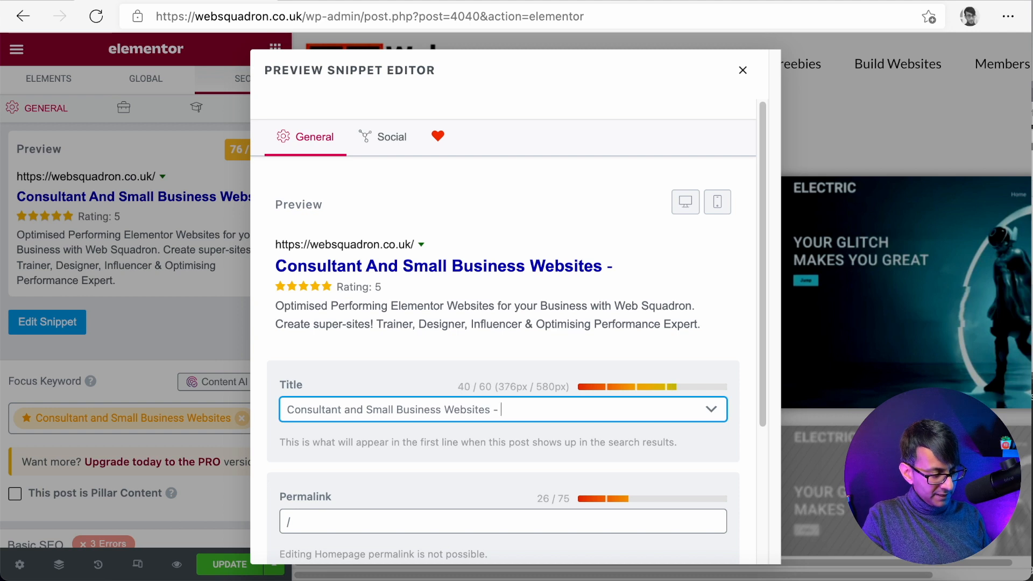
text(Web Squadron)
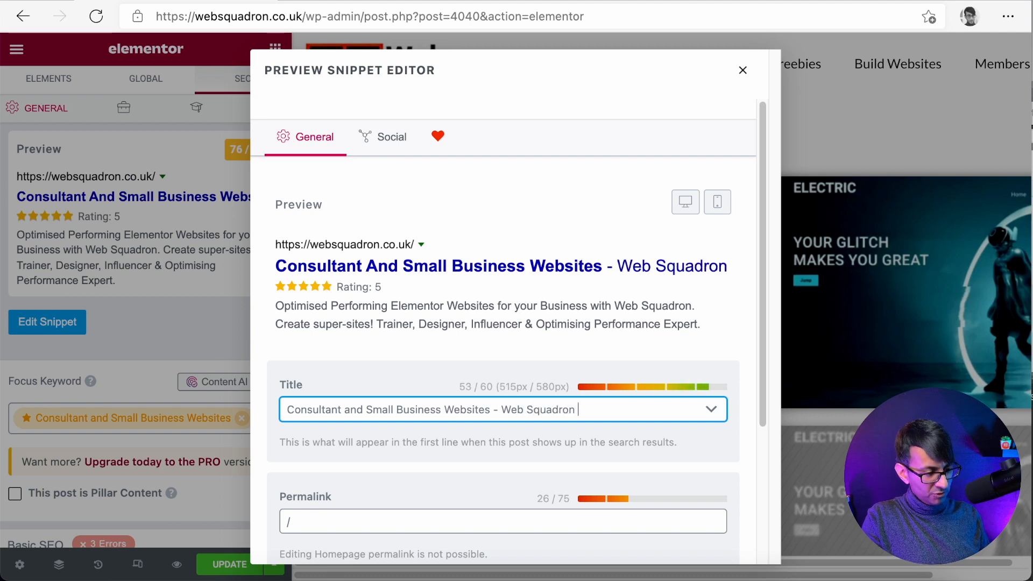
Try extending the snippet title with "UK" and with "| Elementor Training" or "Trainer"
text( UK)
key(BackSpace)
key(BackSpace)
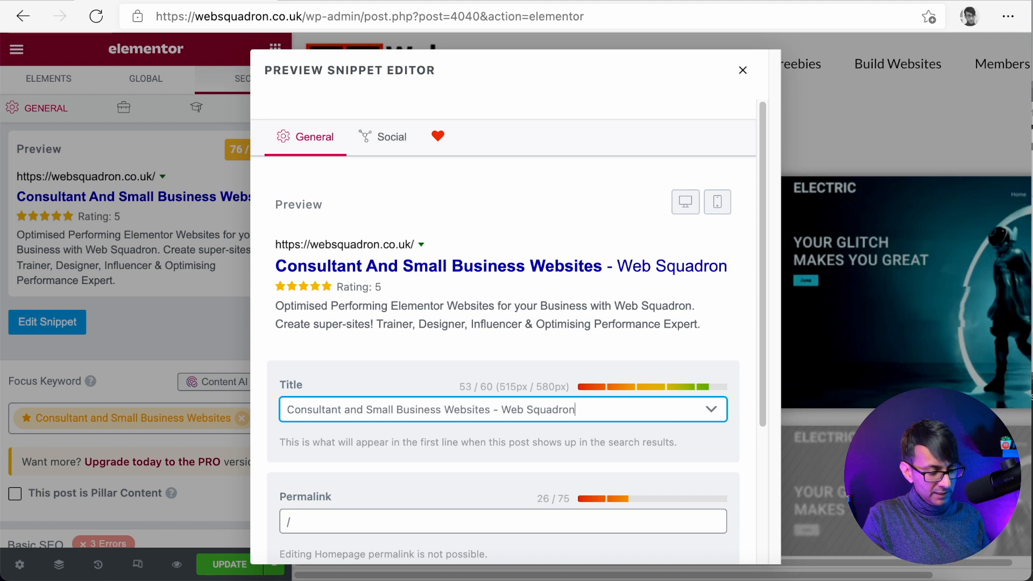
text(|)
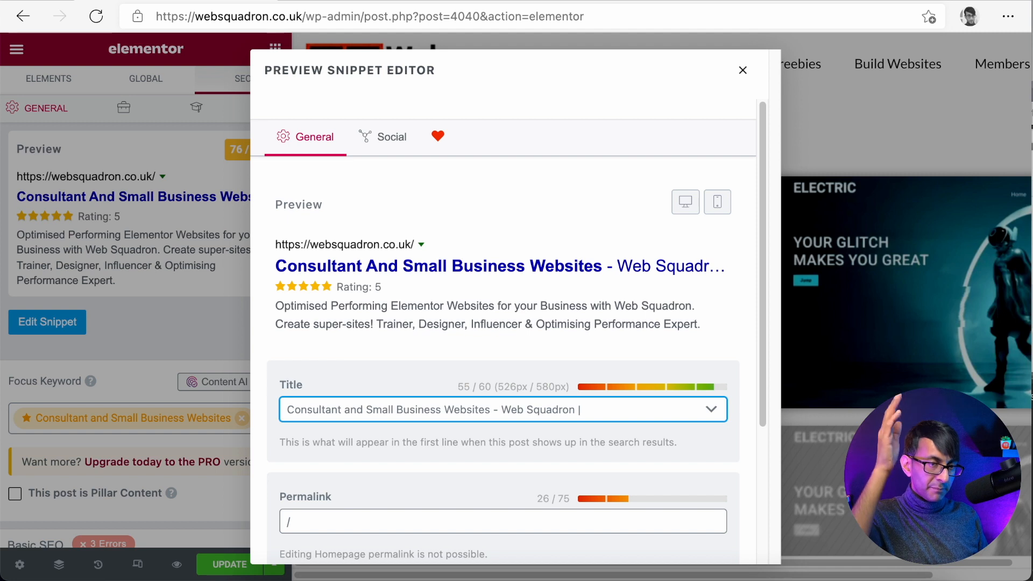
text( Elementor Trani)
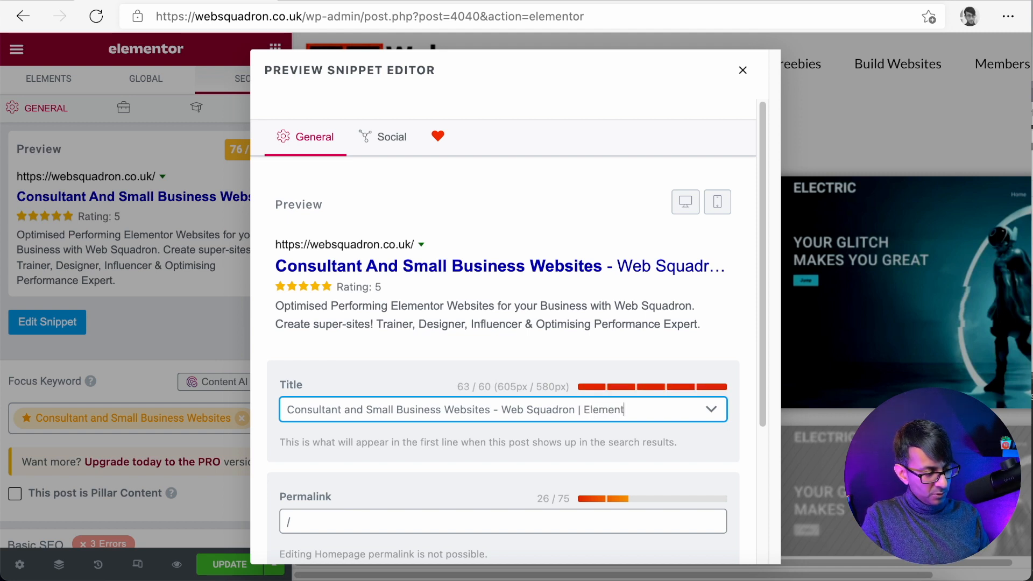
key(BackSpace)
key(BackSpace)
text(ining)
key(BackSpace)
key(BackSpace)
key(BackSpace)
text(er)
key(BackSpace)
key(BackSpace)
key(BackSpace)
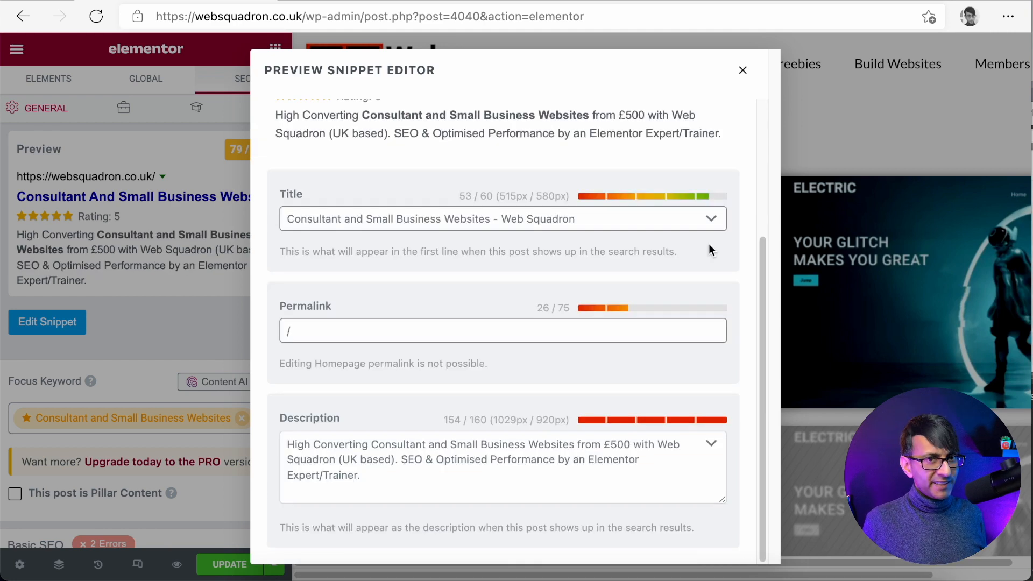
Copy the full snippet description beginning "High Converting Consultant and Small Business Websites" and close the snippet editor
click(504, 219)
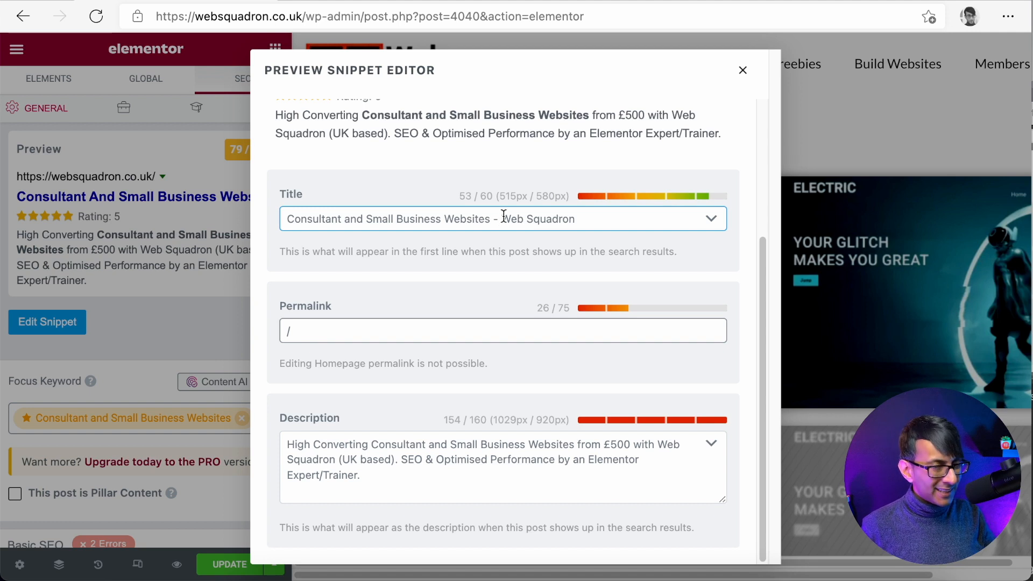
click(444, 460)
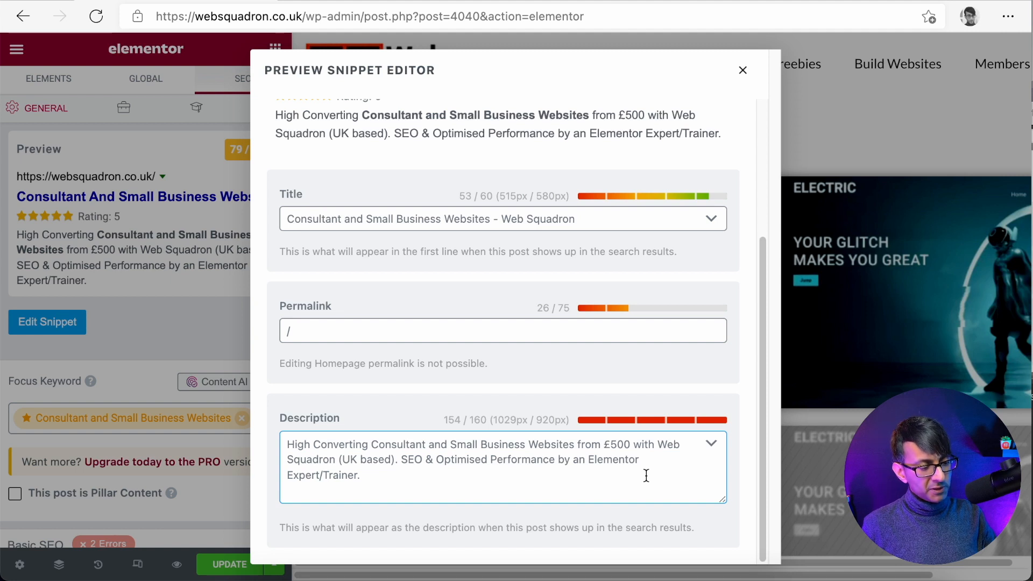
click(476, 477)
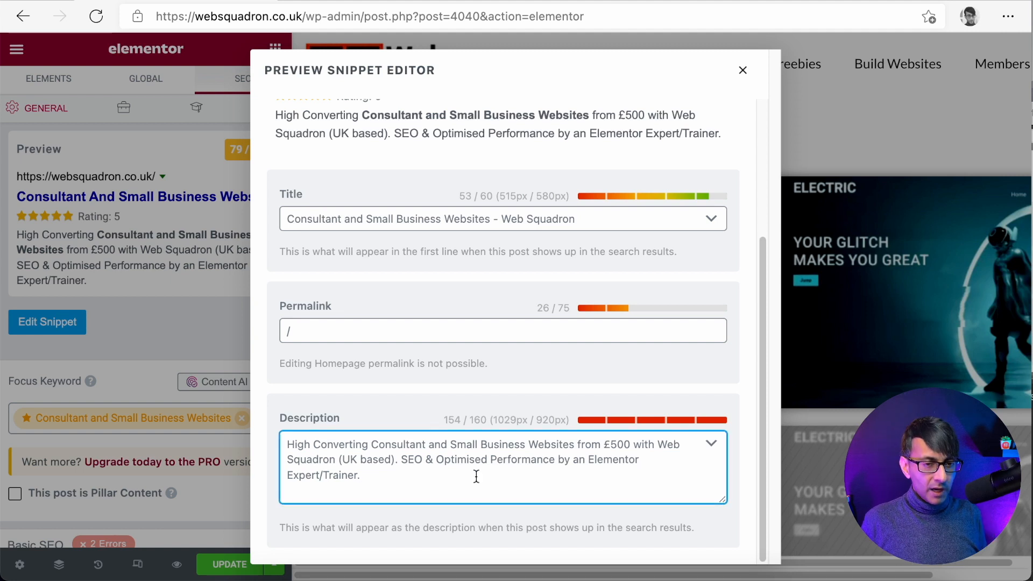
drag(385, 471, 271, 449)
key(super+c)
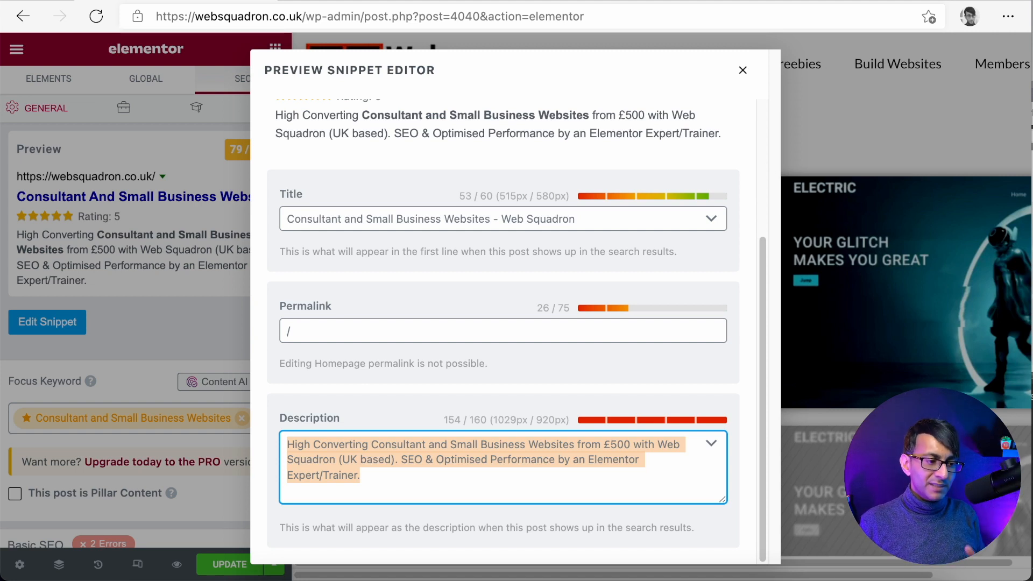
click(742, 71)
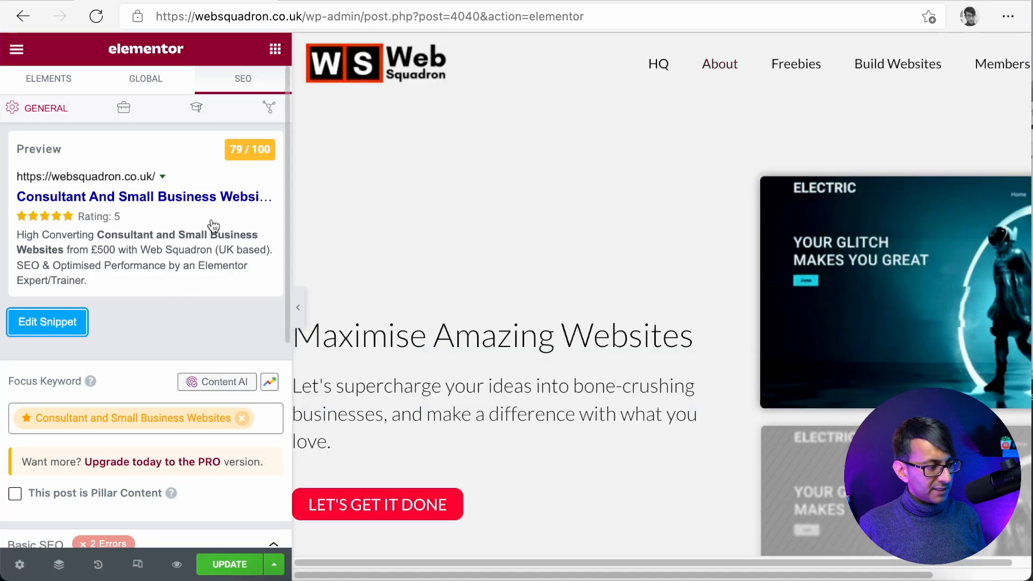
Duplicate the "Let's supercharge your ideas" heading and set the copy's HTML tag to H3
scroll(198, 458, down, 5)
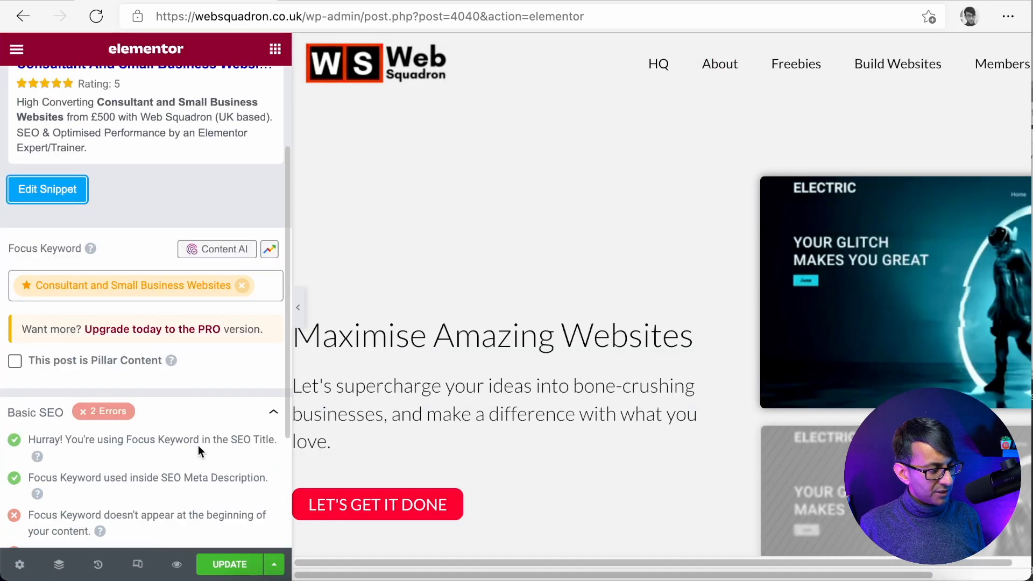
scroll(199, 418, down, 1)
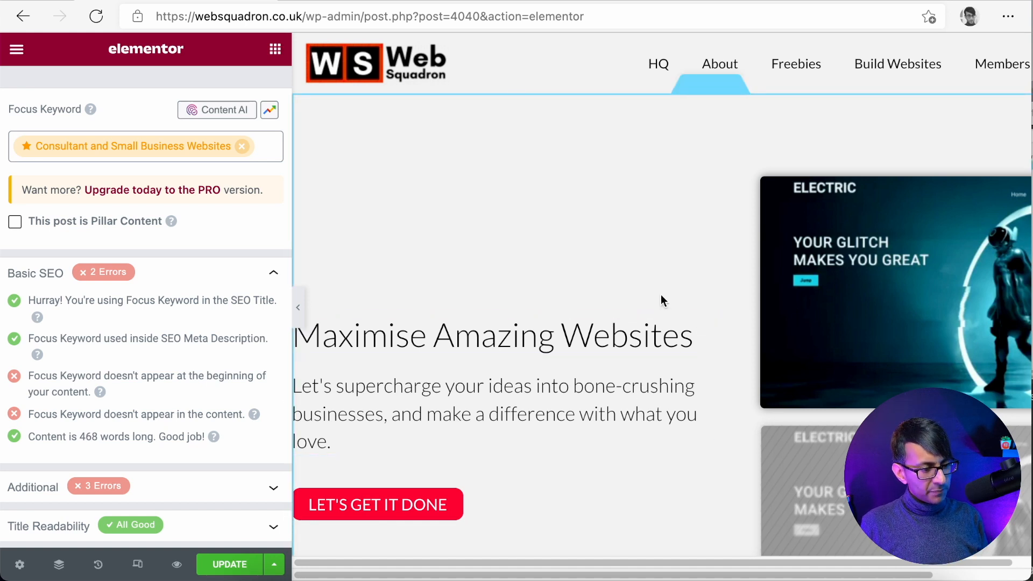
scroll(669, 301, down, 1)
click(299, 317)
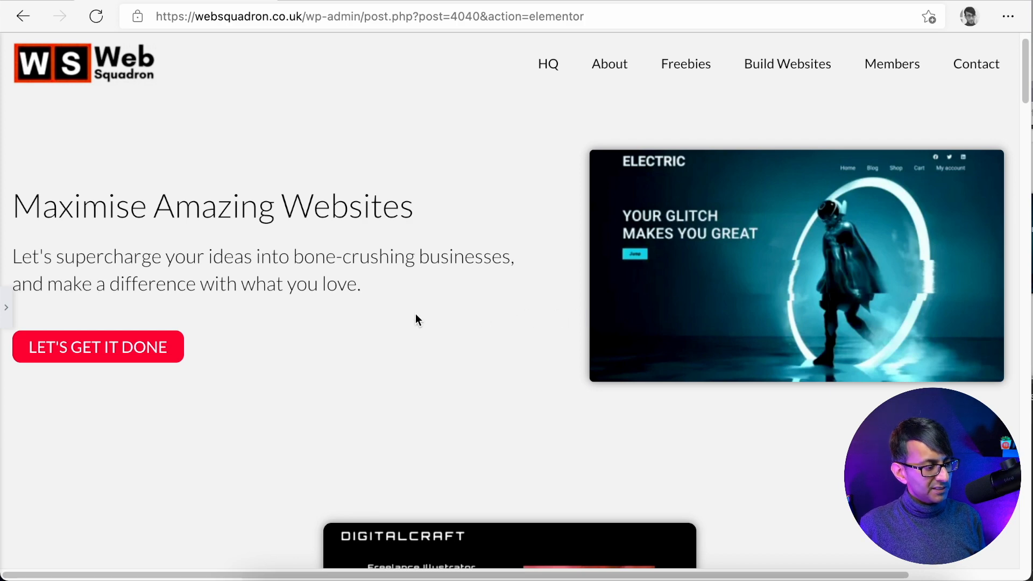
click(8, 315)
right_click(580, 390)
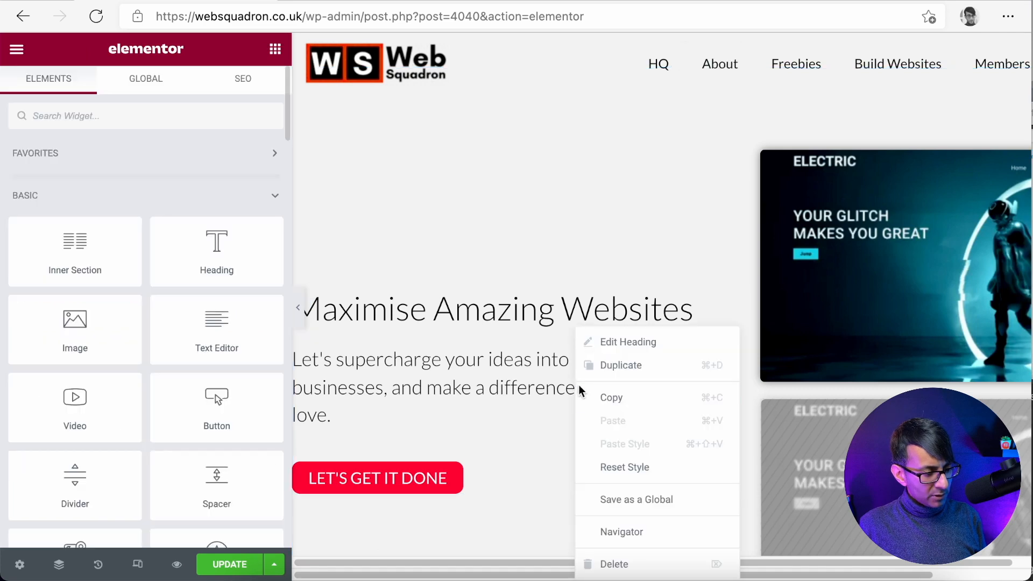
click(633, 366)
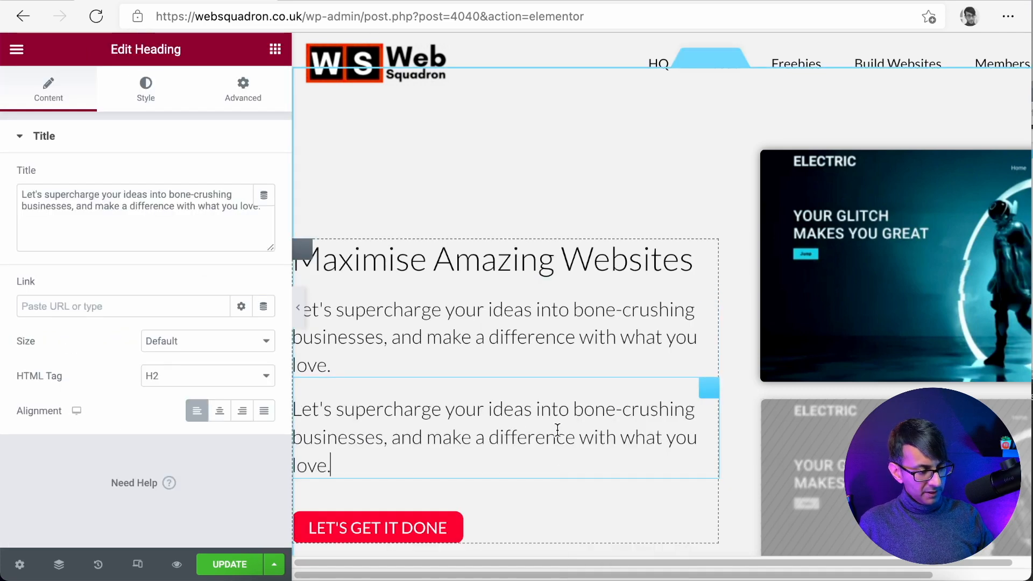
click(260, 377)
click(195, 422)
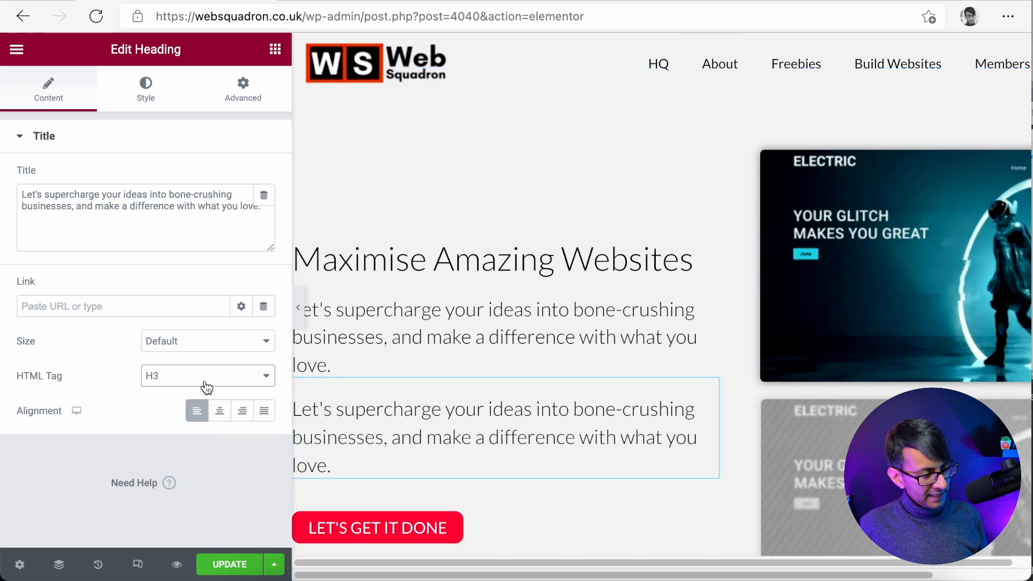
Reduce the duplicated heading's font size to 1.3 rem in its typography settings
click(162, 103)
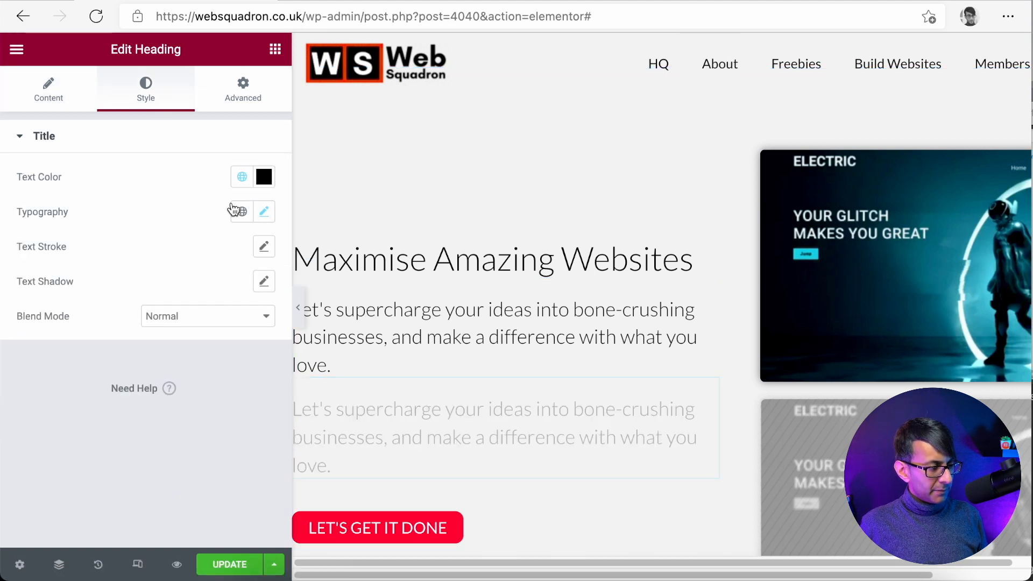
click(264, 212)
click(251, 346)
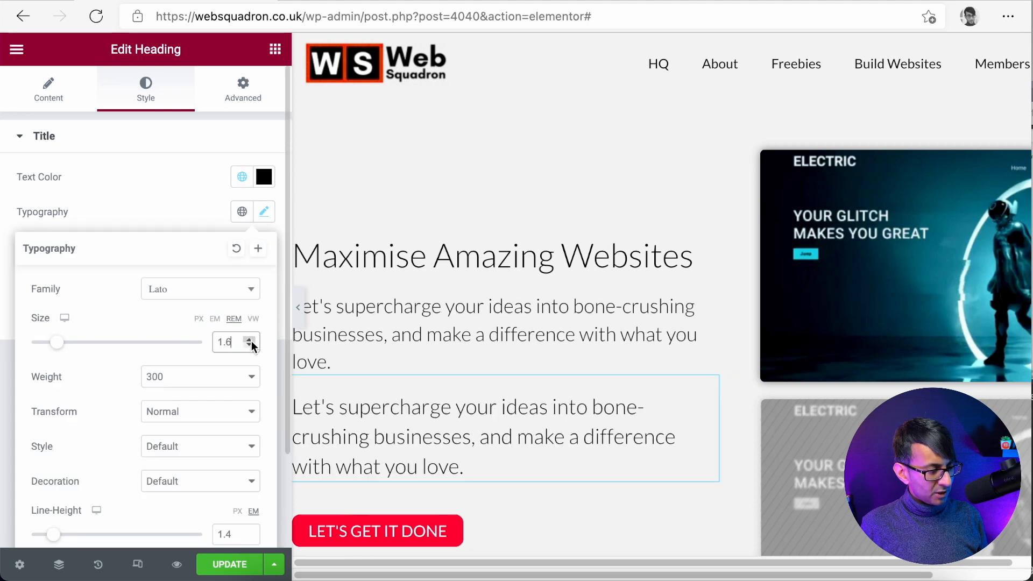
click(251, 347)
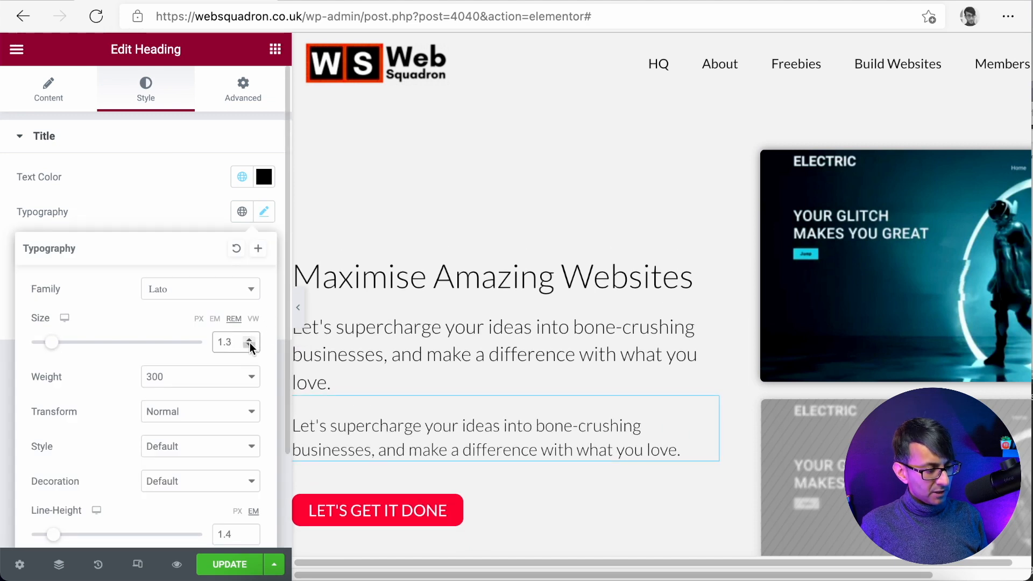
Replace the duplicated heading's text with the copied snippet description
click(52, 103)
drag(231, 215, 151, 205)
key(super+a)
key(BackSpace)
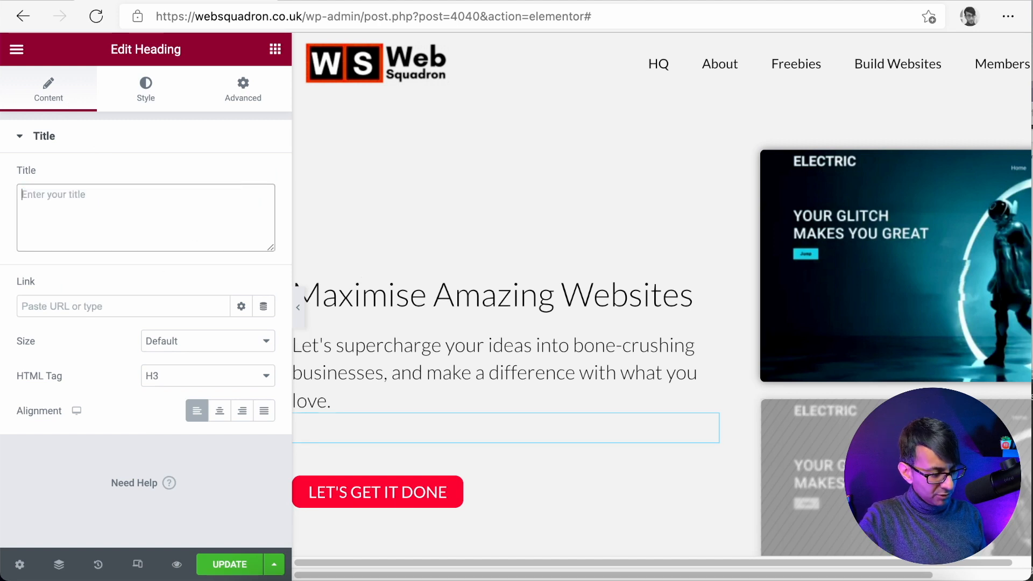
key(super+v)
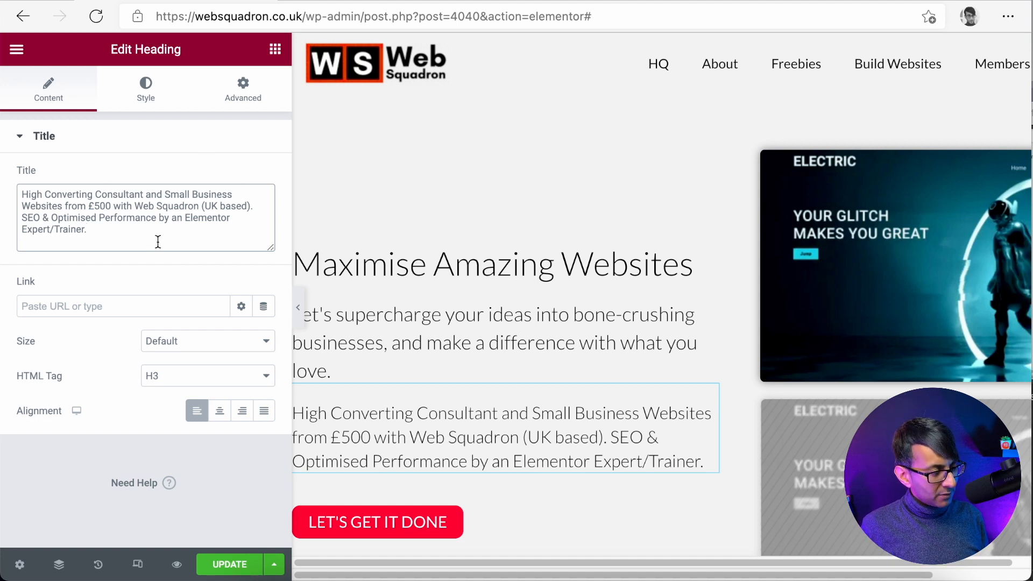
Trim the pasted heading text to "High Converting Consultant and Small Business Websites from £500."
drag(156, 240, 127, 206)
key(BackSpace)
key(BackSpace)
key(BackSpace)
key(BackSpace)
key(BackSpace)
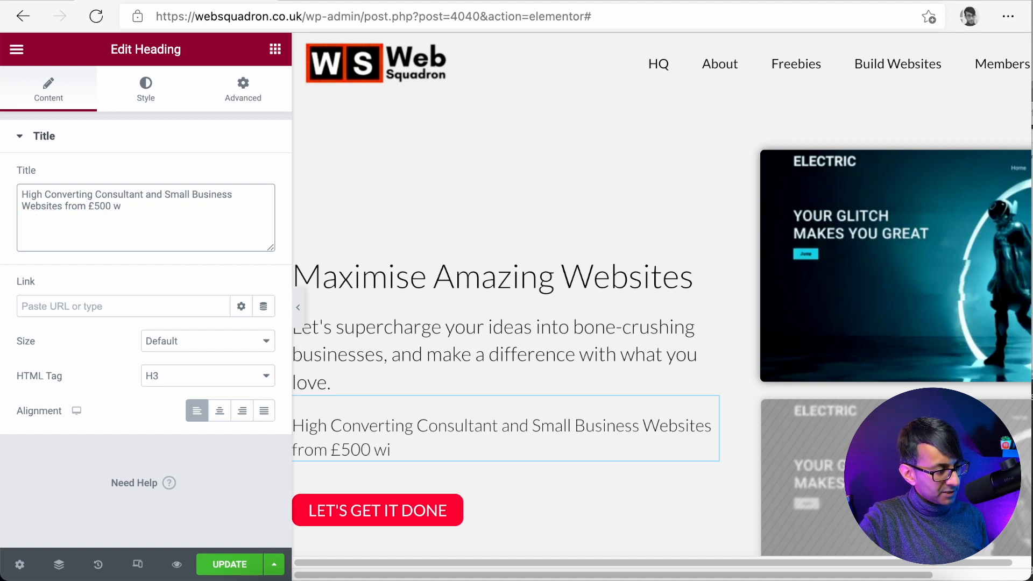
text(.)
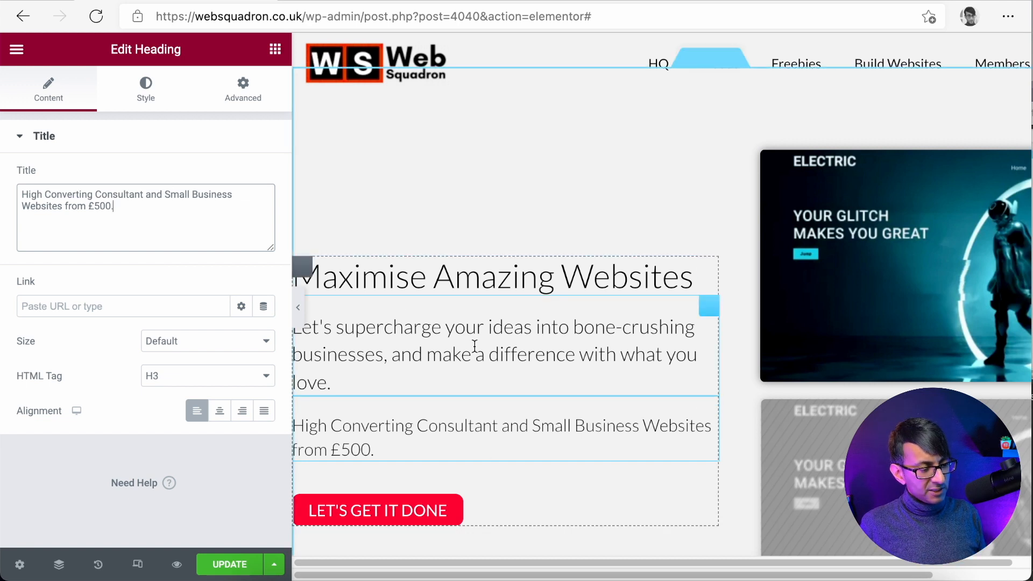
Save the page changes and view the hero section at full width without the editing panel
click(227, 566)
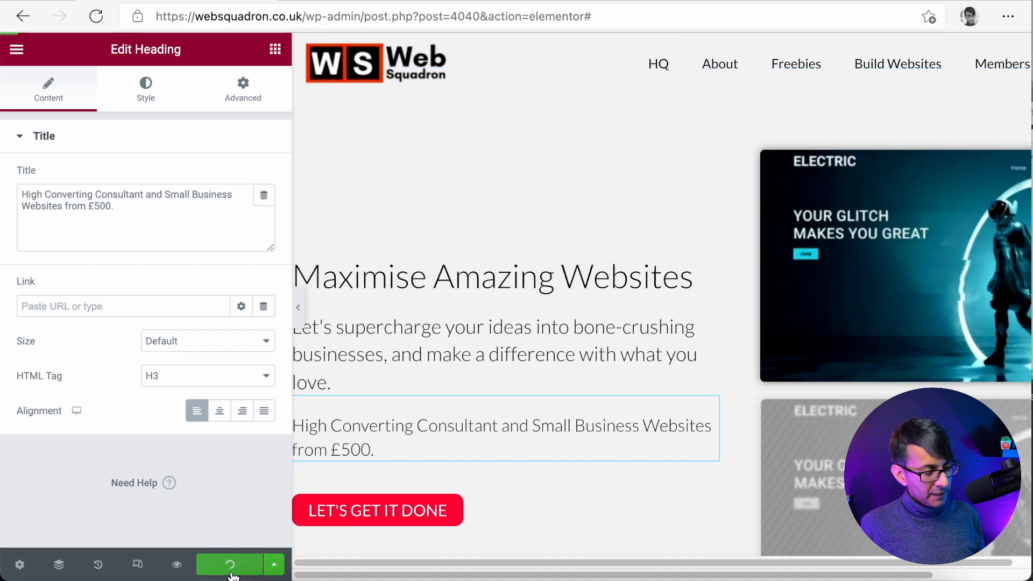
click(295, 309)
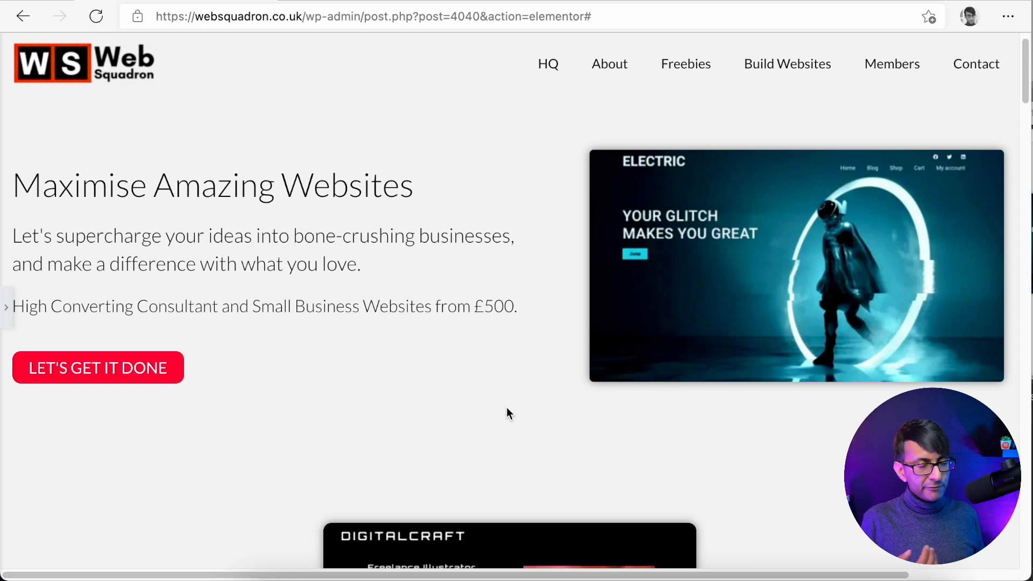
click(6, 308)
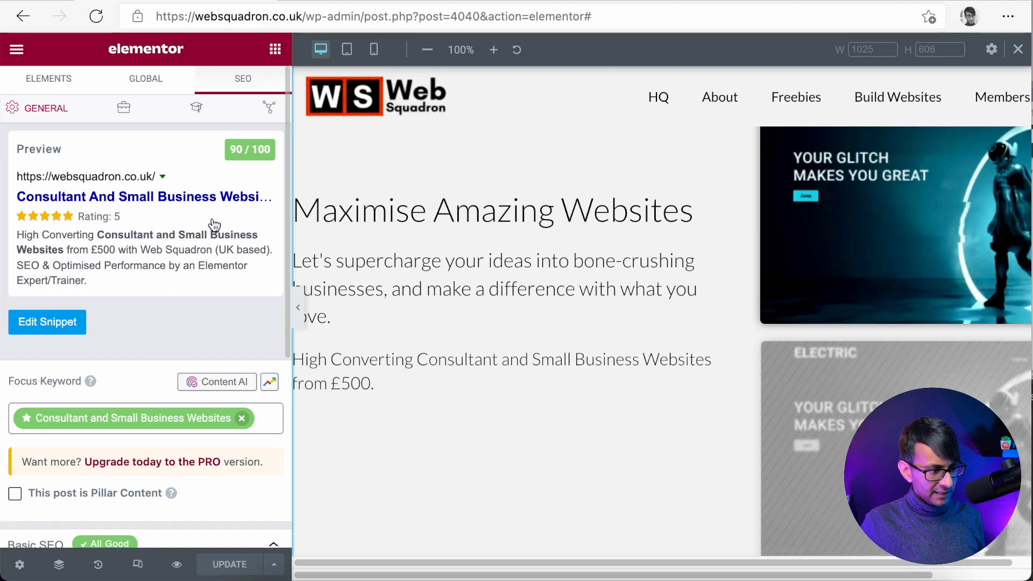
Add the focus keywords Elementor Websites, SEO Websites, High Performing Websites and Web Design near me after the primary one
scroll(251, 274, down, 3)
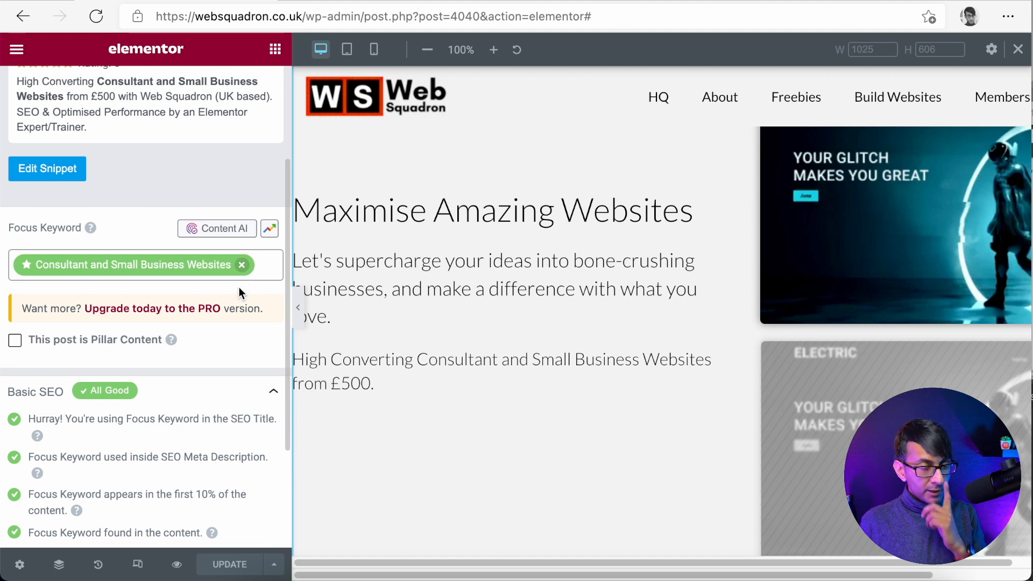
click(261, 265)
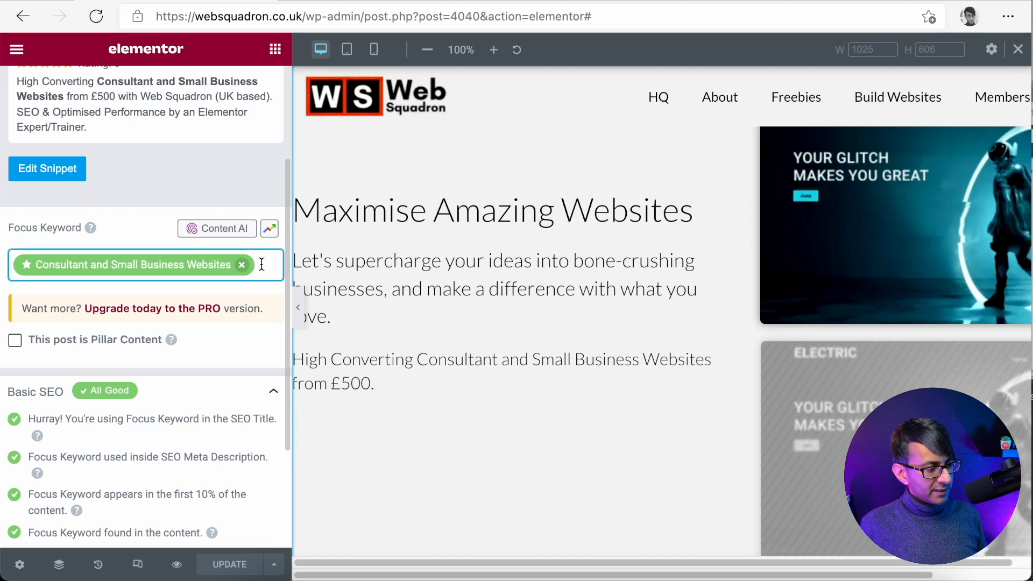
text(Elementor Websites, SEO Websites, High Performing Websites, Web Design near me)
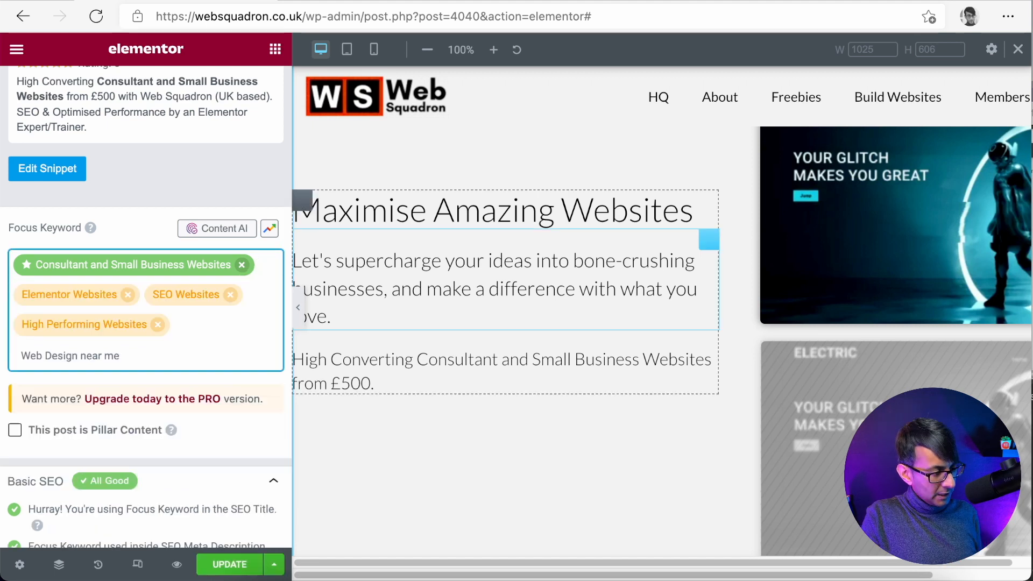
key(Return)
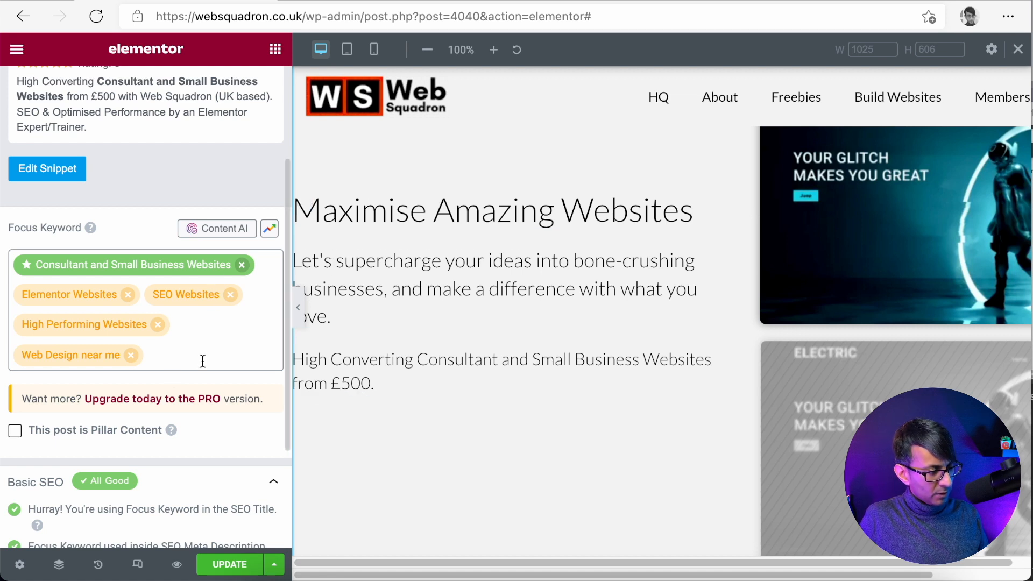
click(101, 326)
double_click(121, 327)
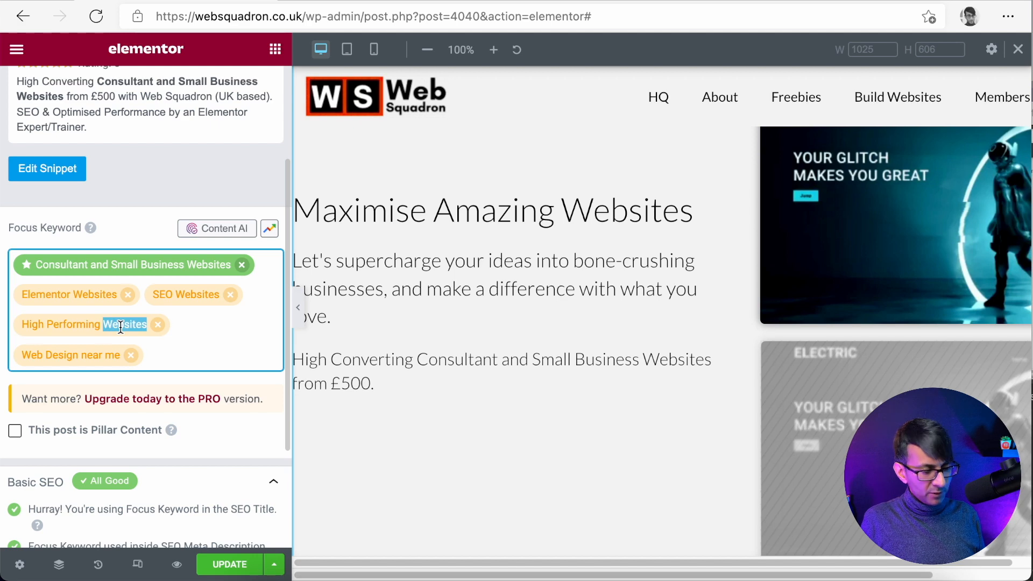
click(188, 353)
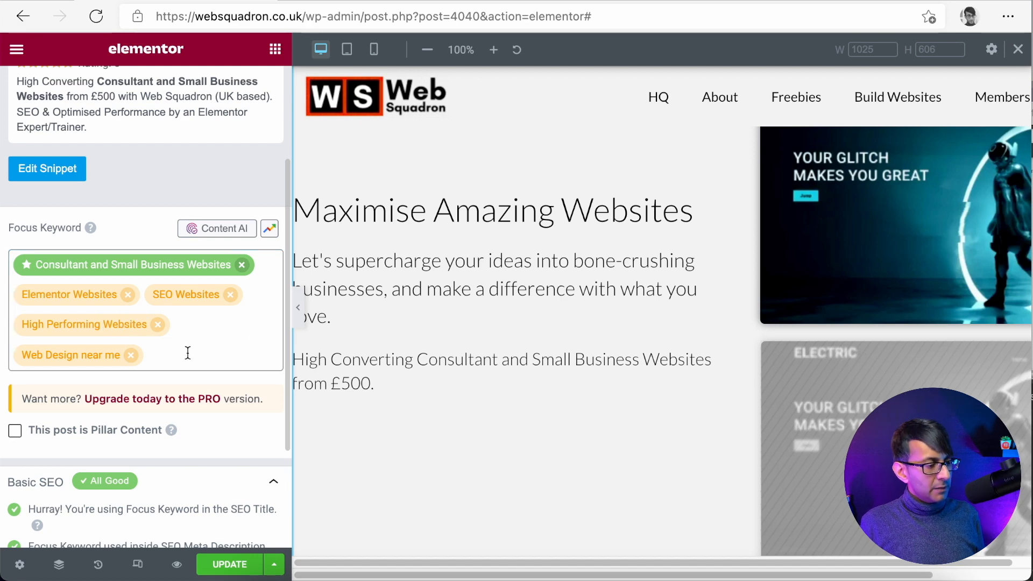
Examine the Basic SEO and Additional checks, comparing them with the snippet preview and focus keywords
scroll(196, 353, down, 5)
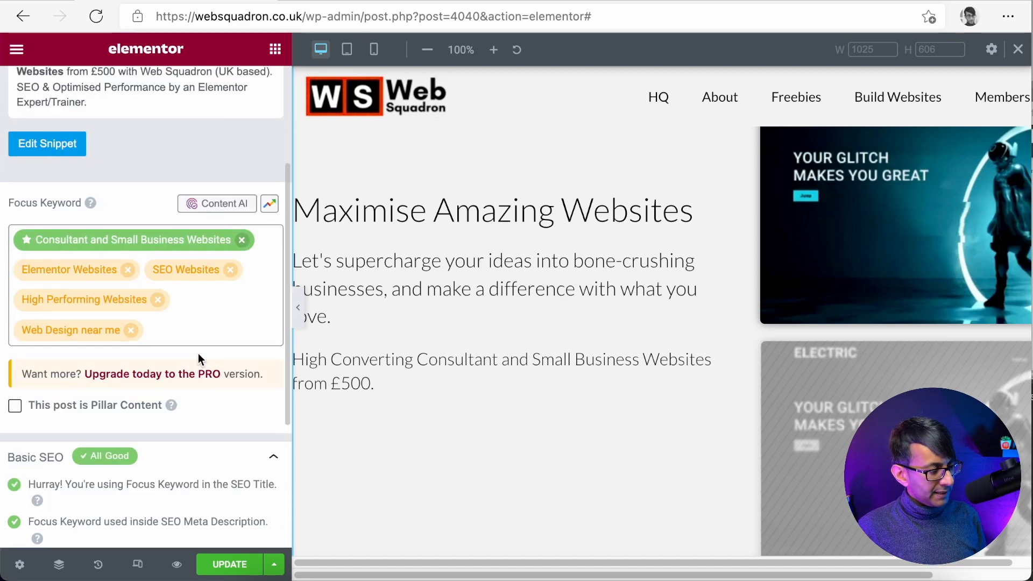
scroll(135, 306, up, 1)
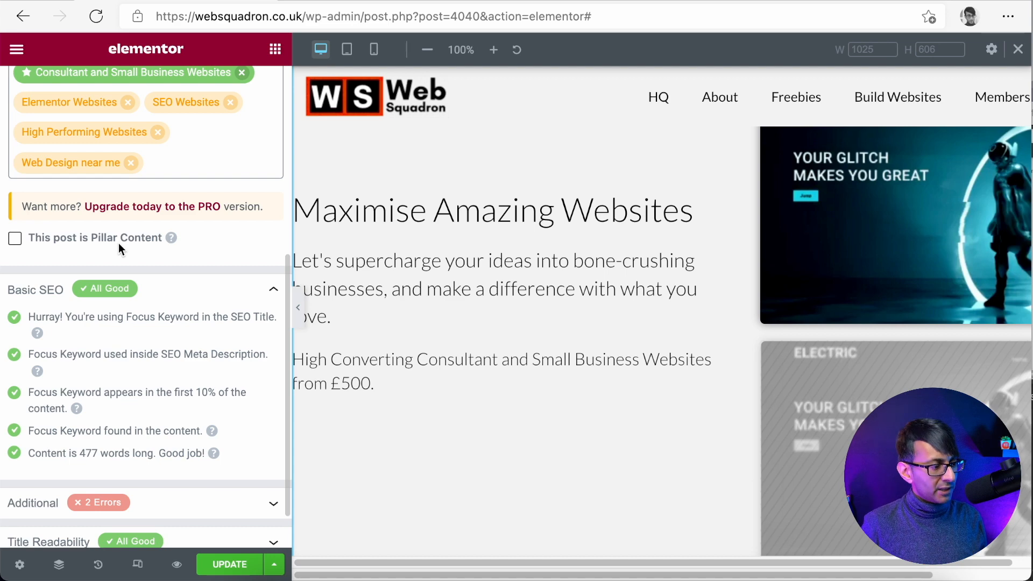
scroll(160, 399, down, 1)
scroll(159, 371, up, 7)
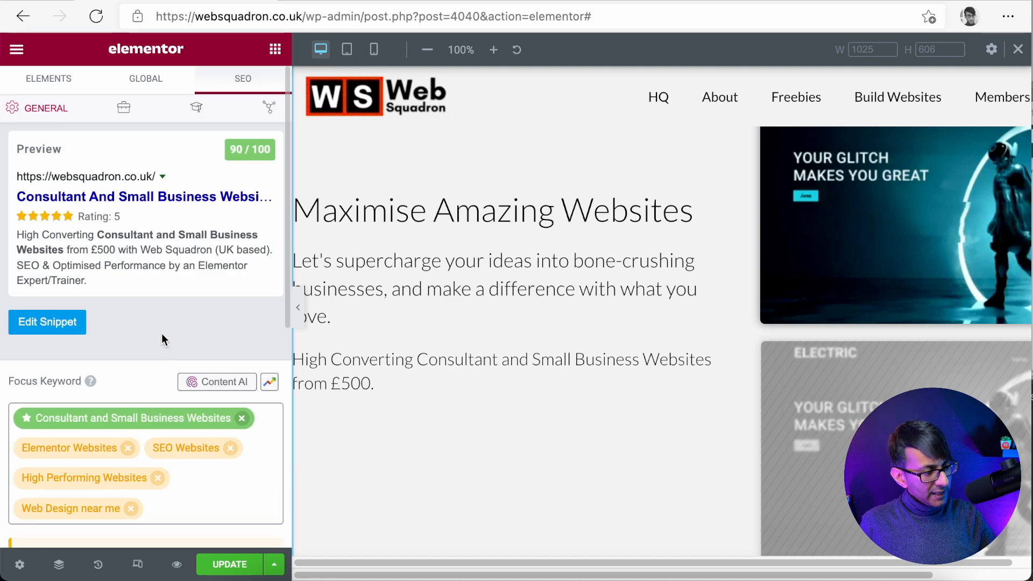
scroll(168, 349, down, 3)
scroll(169, 351, up, 1)
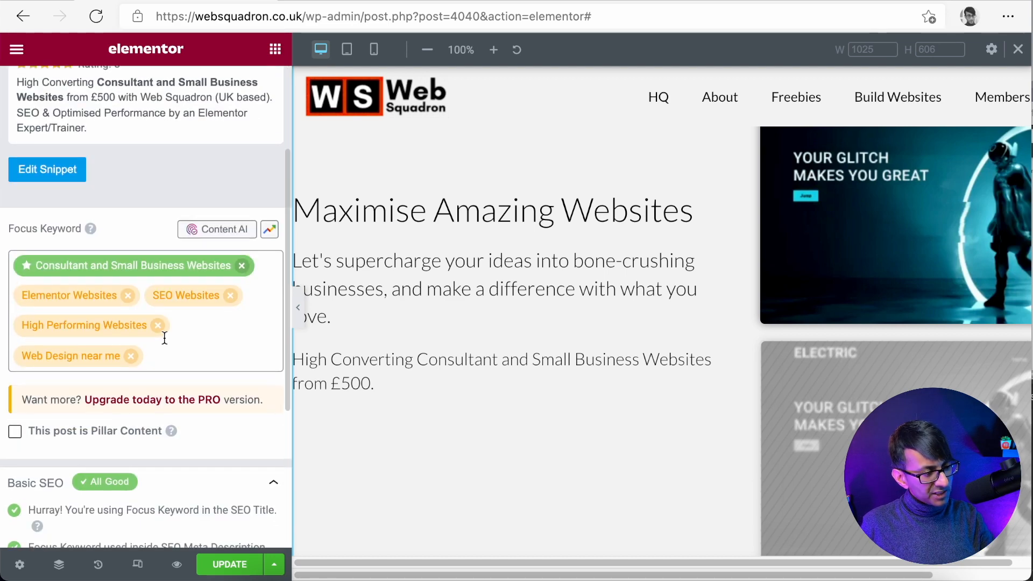
scroll(162, 253, up, 1)
scroll(166, 296, down, 6)
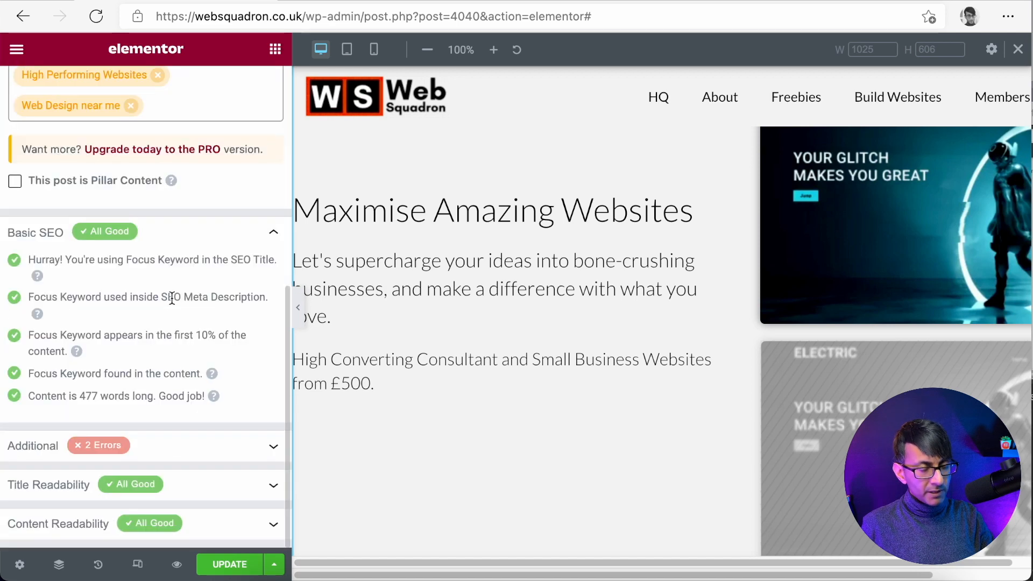
click(206, 448)
scroll(205, 438, down, 3)
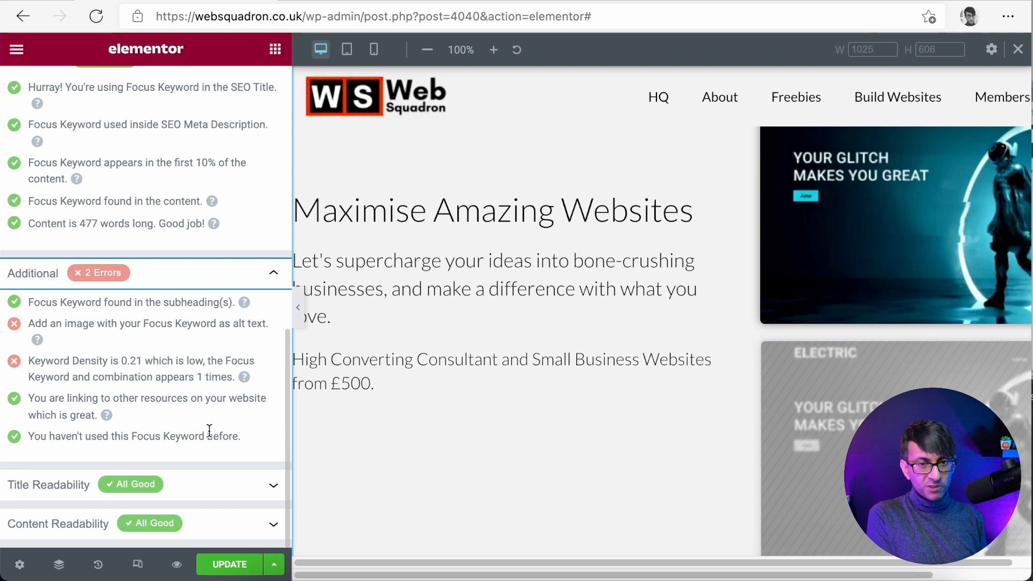
scroll(113, 269, up, 15)
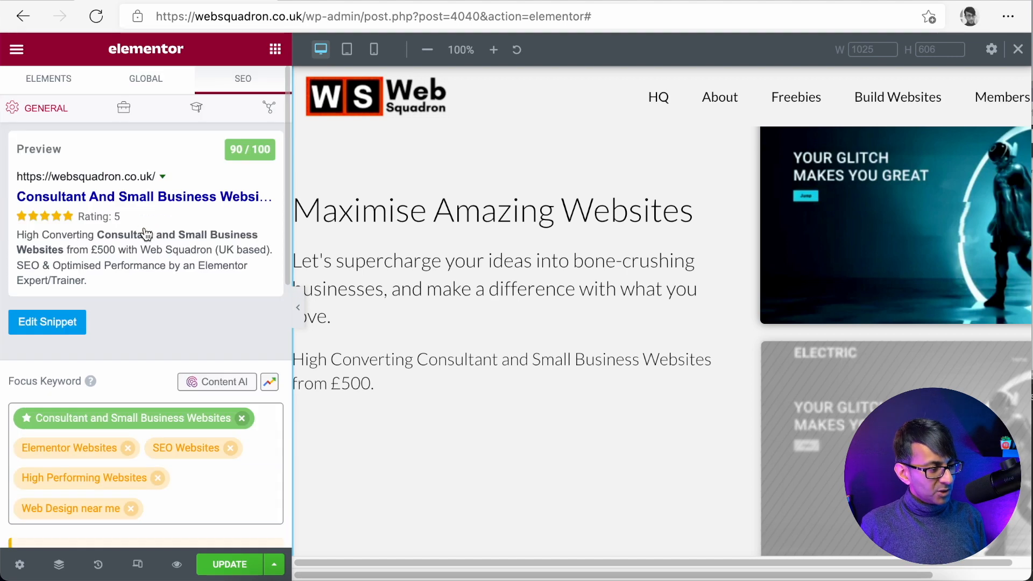
Set the ELECTRIC hero image's alt text to the copied primary focus keyword, Consultant and Small Business Websites, and update the page
double_click(156, 417)
key(ctrl+c)
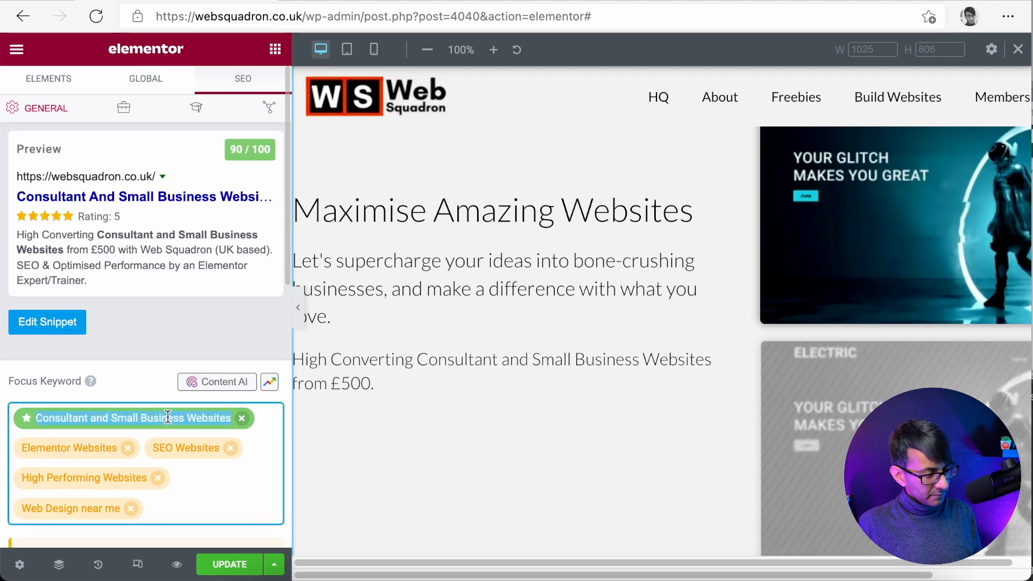
click(856, 284)
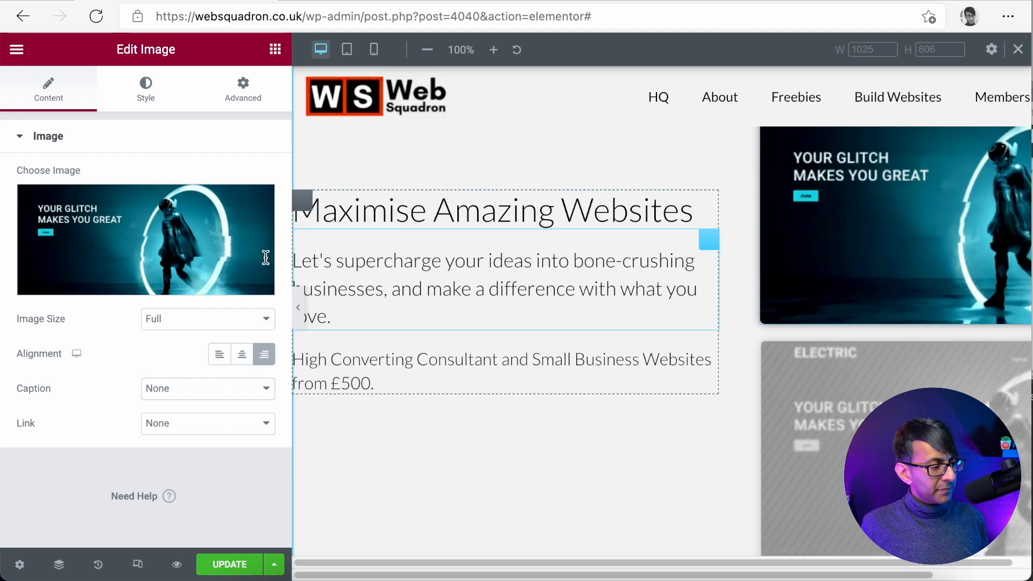
click(236, 258)
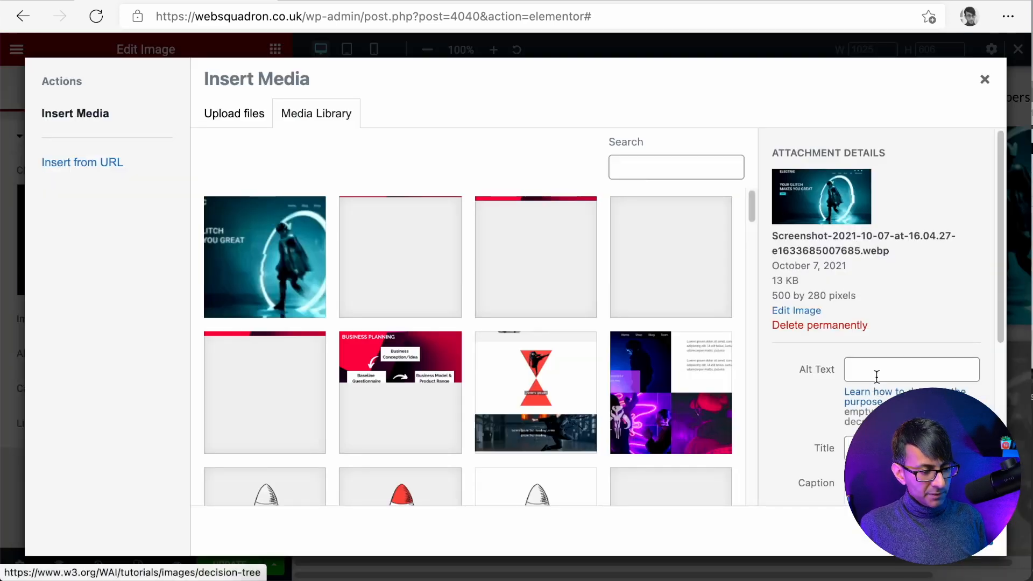
click(879, 369)
text(Small Business Websites)
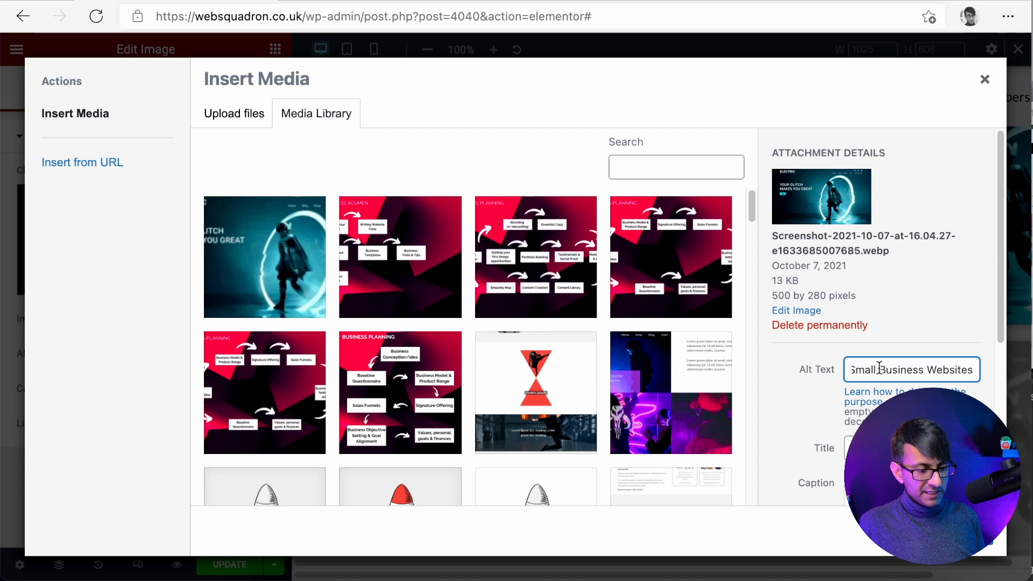
click(955, 531)
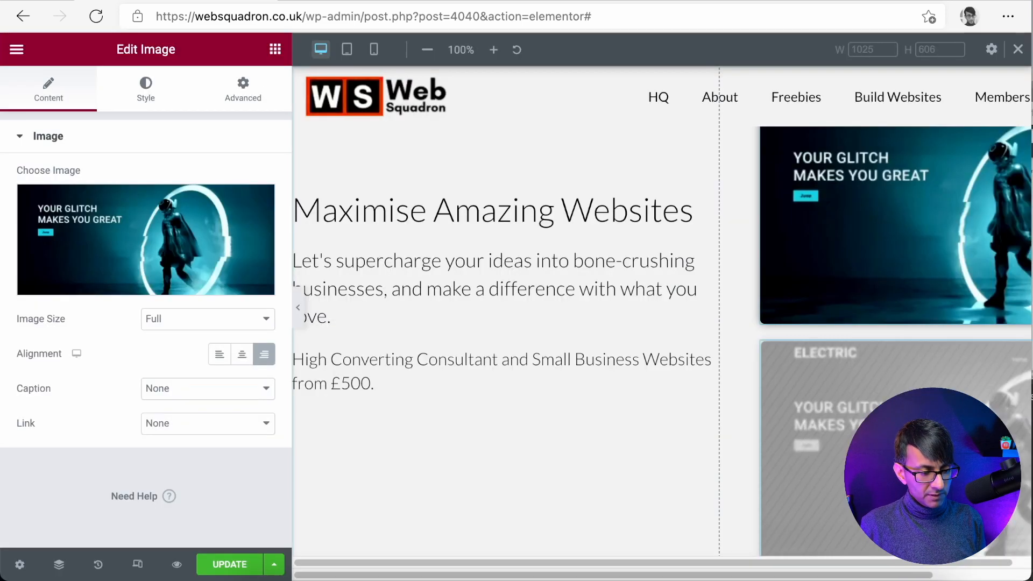
click(239, 569)
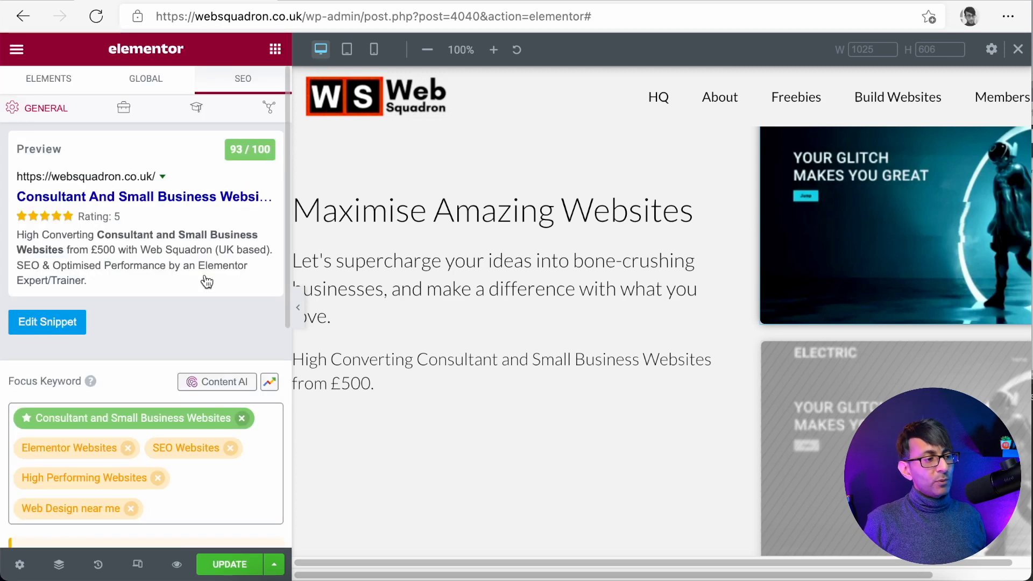
Expand the Additional SEO checks and examine the keyword density entry
scroll(187, 329, down, 7)
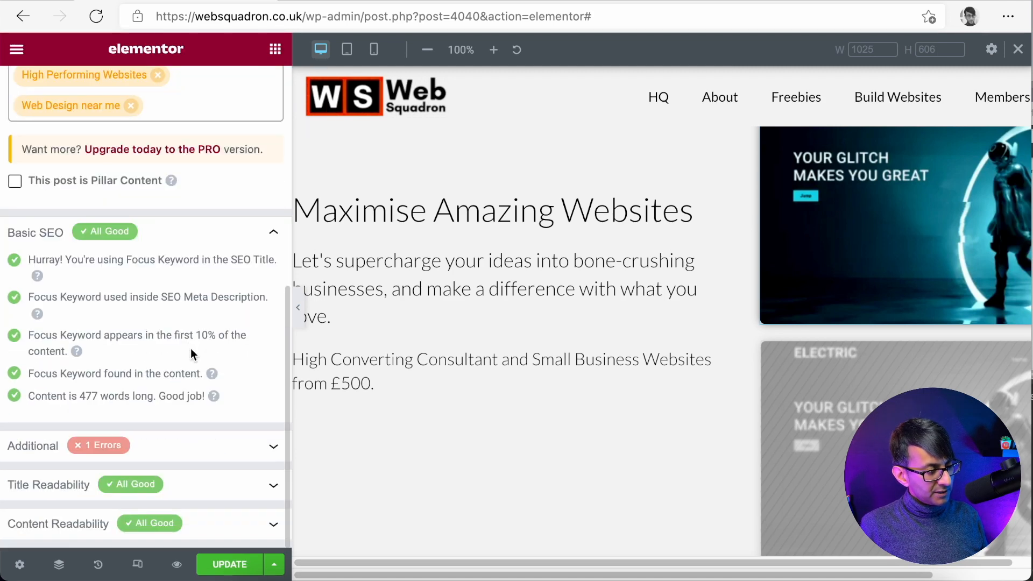
click(188, 456)
scroll(187, 456, down, 2)
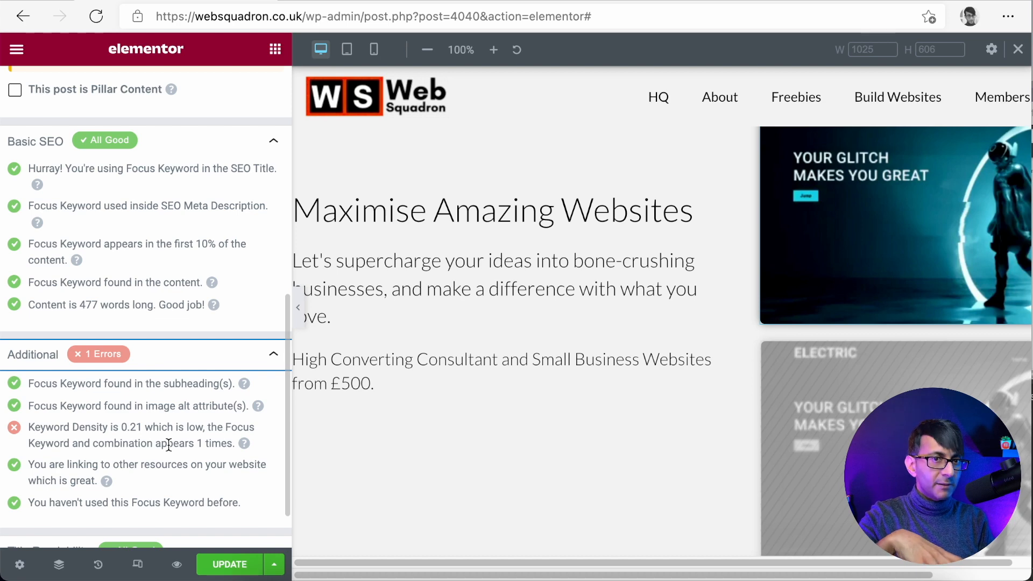
Insert the paragraph "Our aim is to create Consultant and Small Business Websites." before "Let's crack the website's message" and update the page
scroll(633, 408, down, 10)
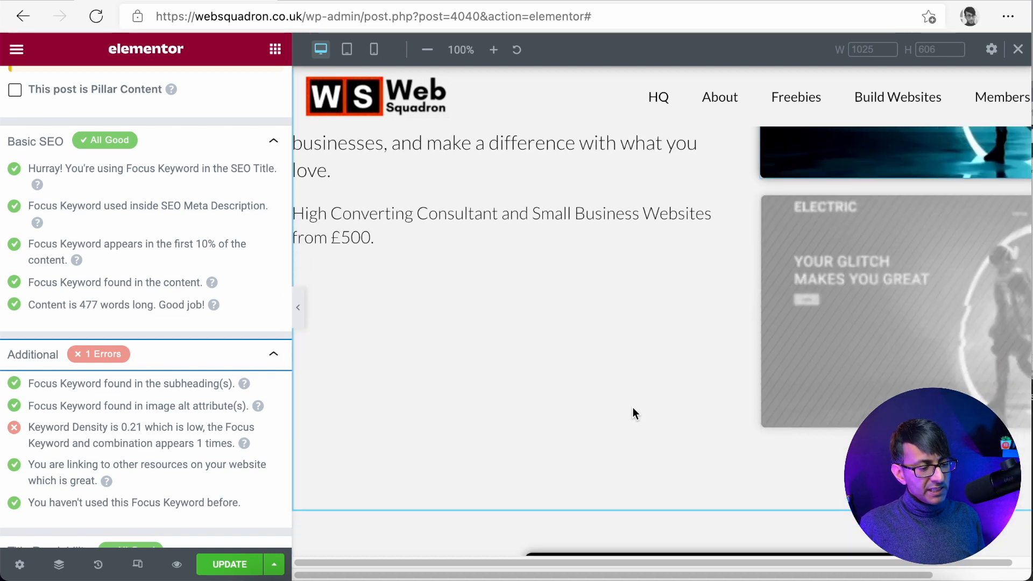
scroll(638, 437, up, 5)
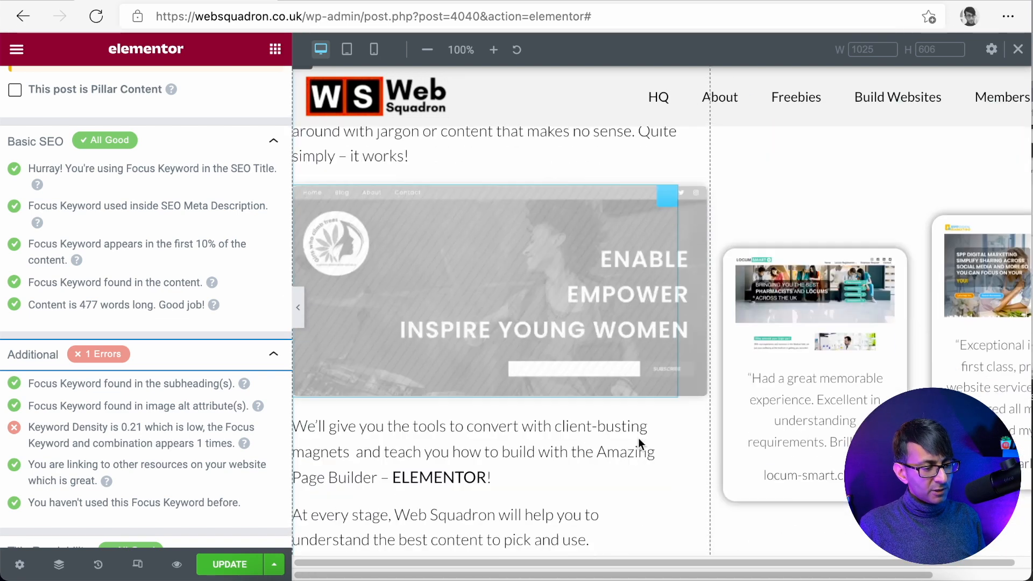
scroll(644, 433, up, 2)
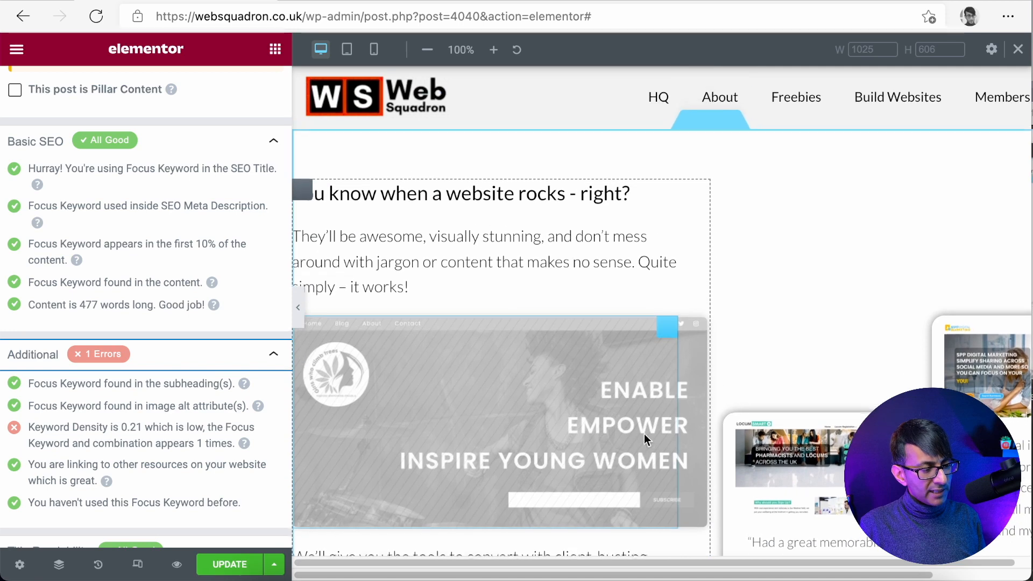
click(295, 276)
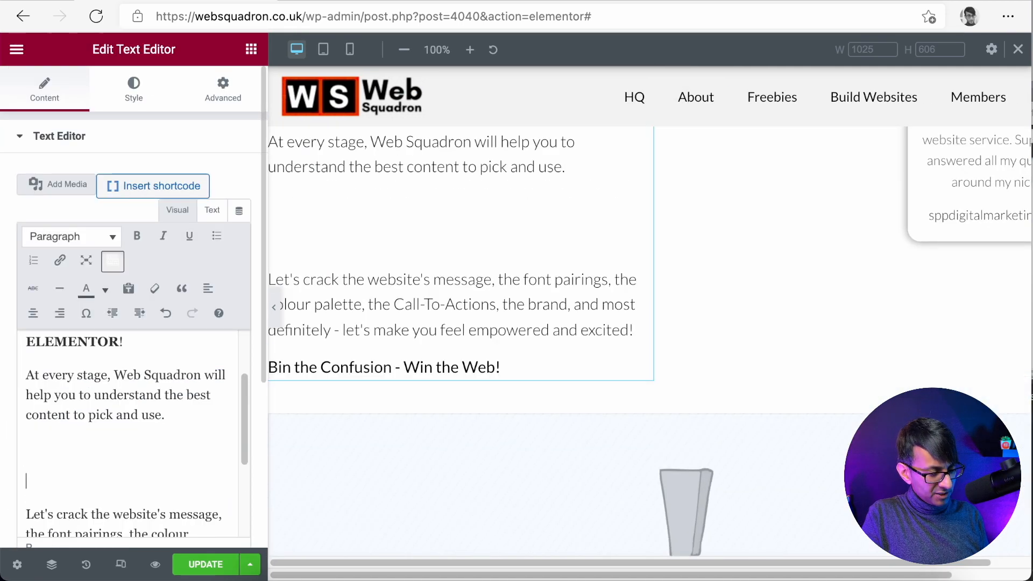
text(Our aim)
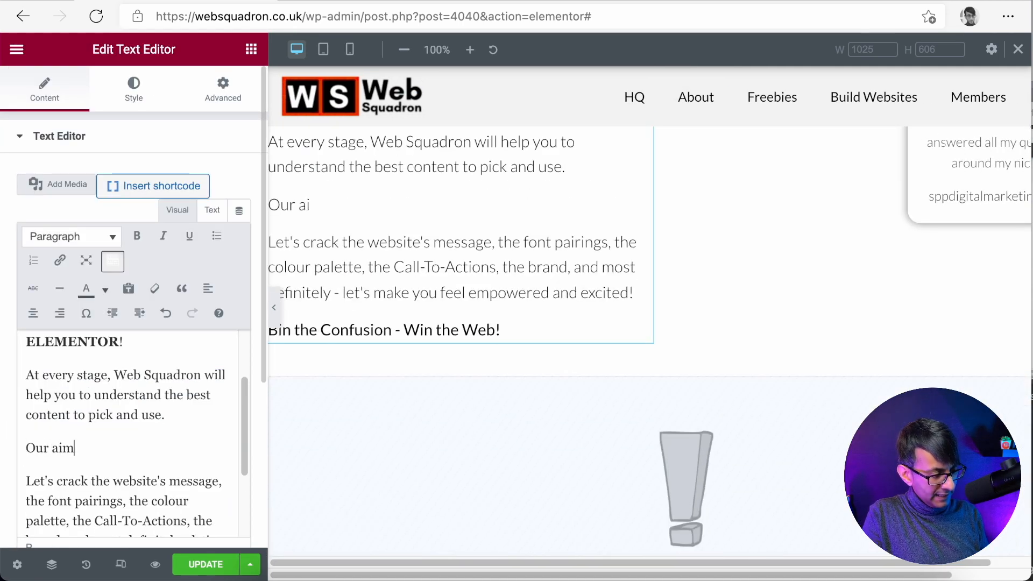
text( is to create)
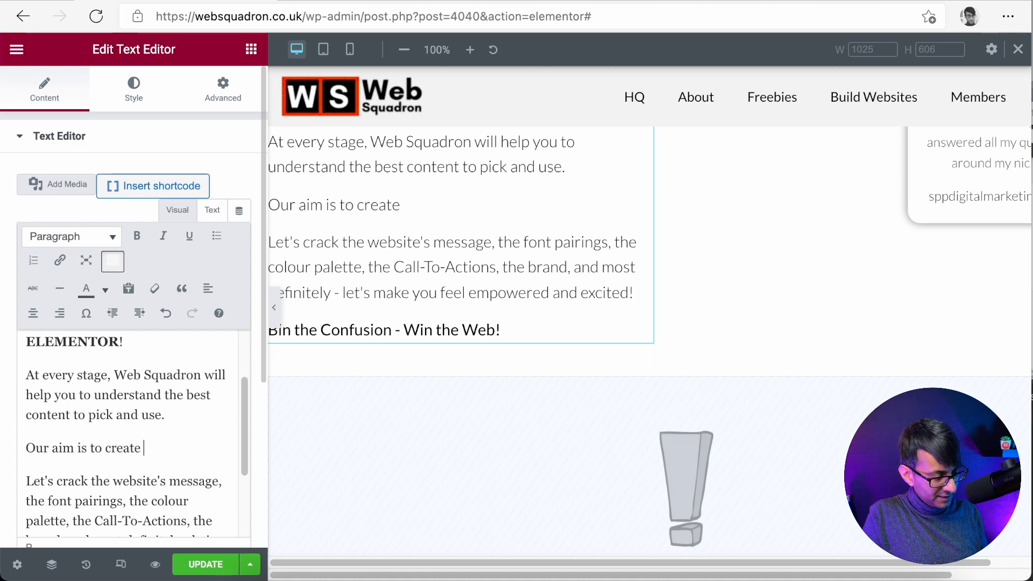
key(ctrl+v)
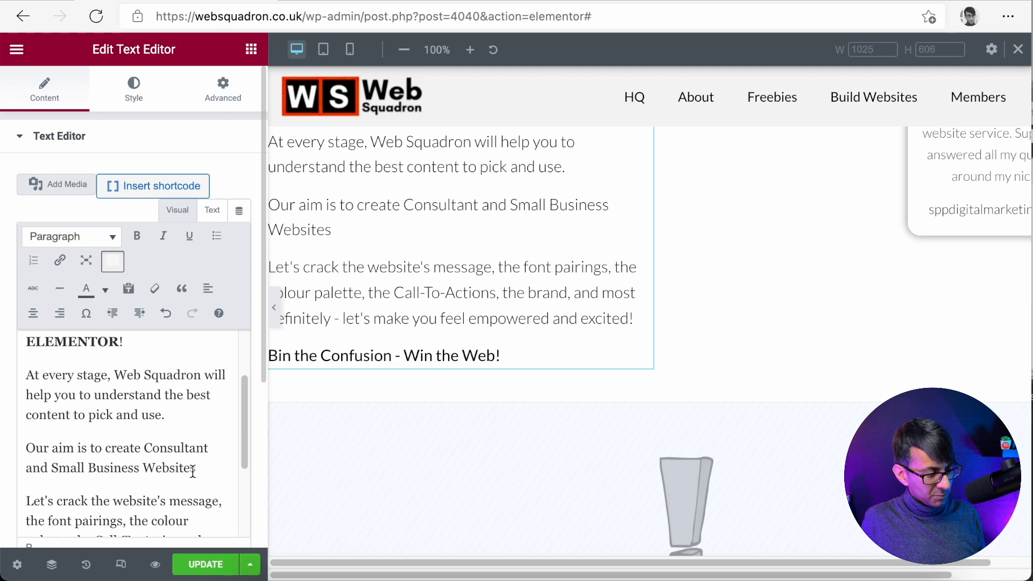
text(.)
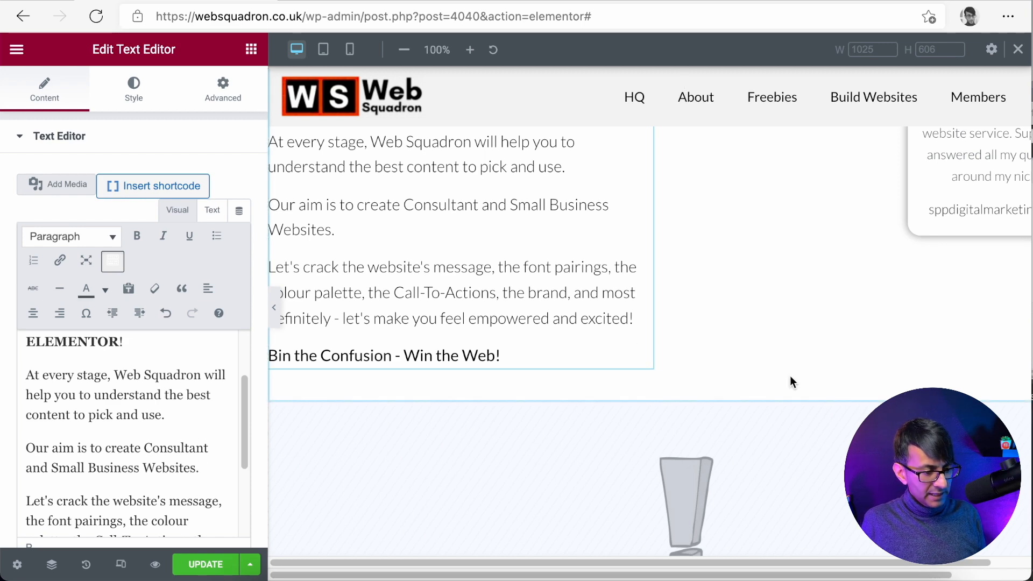
click(203, 564)
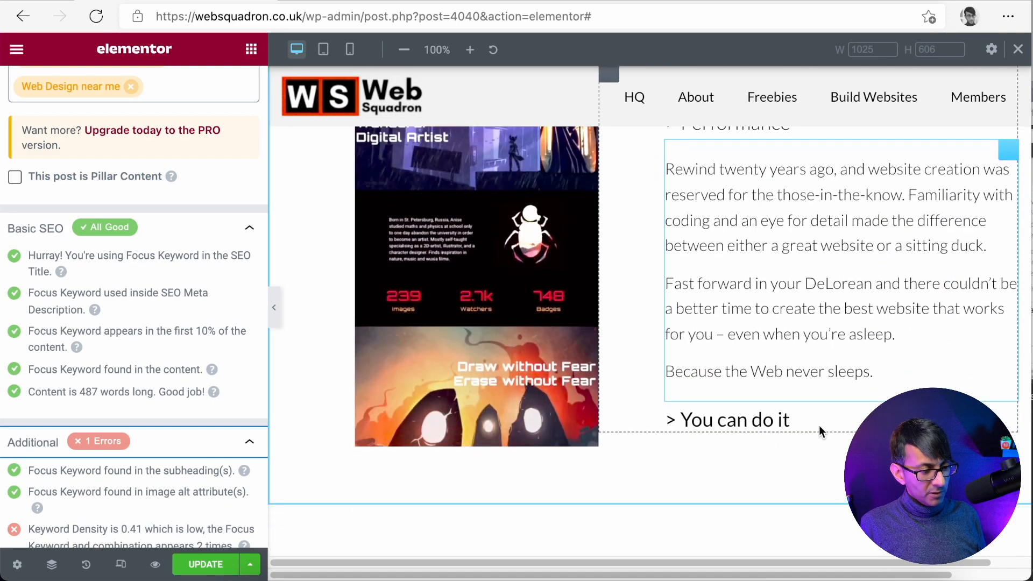
Add the closing paragraph "Don't miss out on Consultant and Small Business Websites that will help you to succeed." to the quote below the portrait
scroll(819, 425, down, 10)
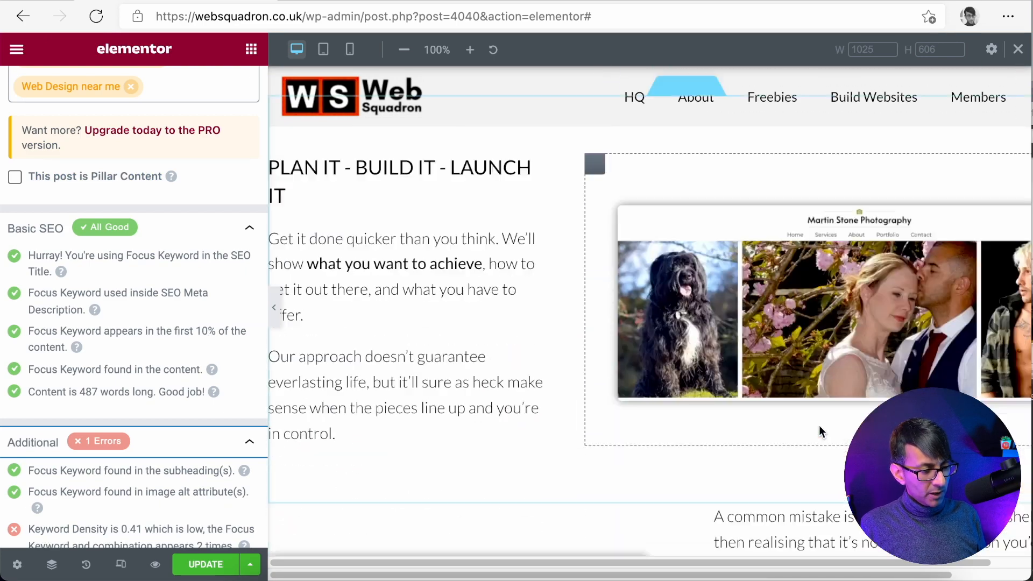
scroll(819, 425, down, 15)
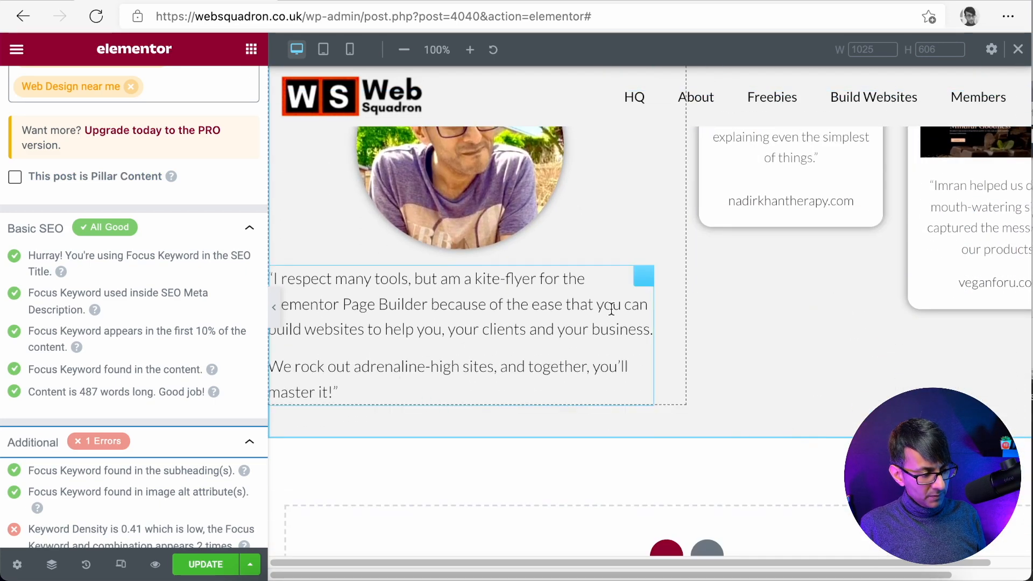
click(644, 276)
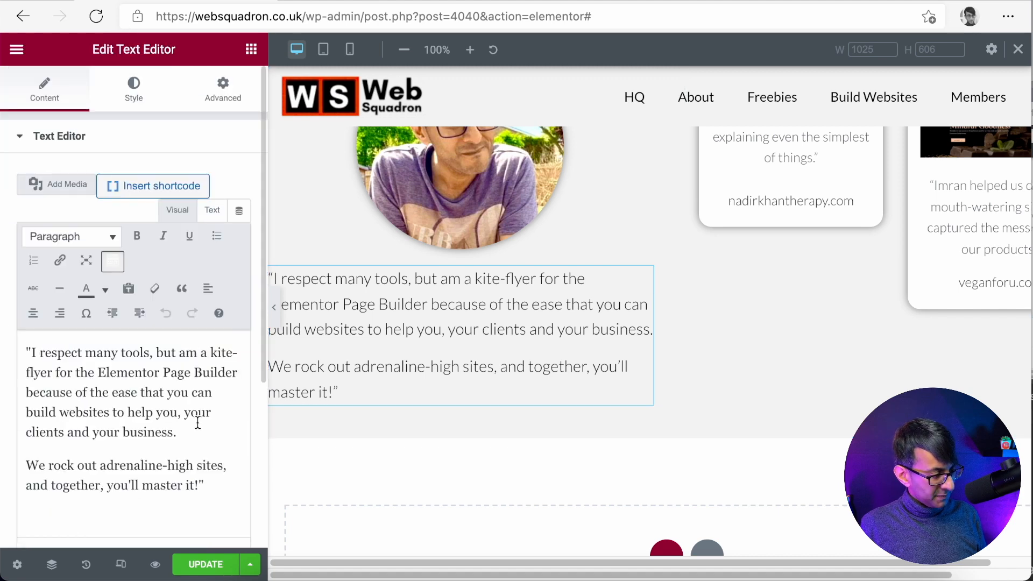
click(226, 490)
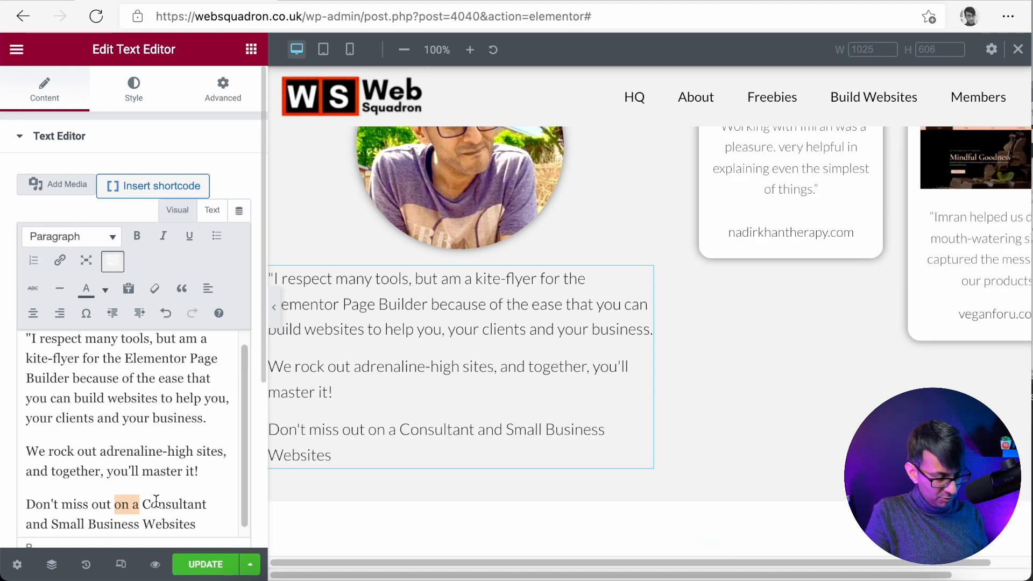
text(on)
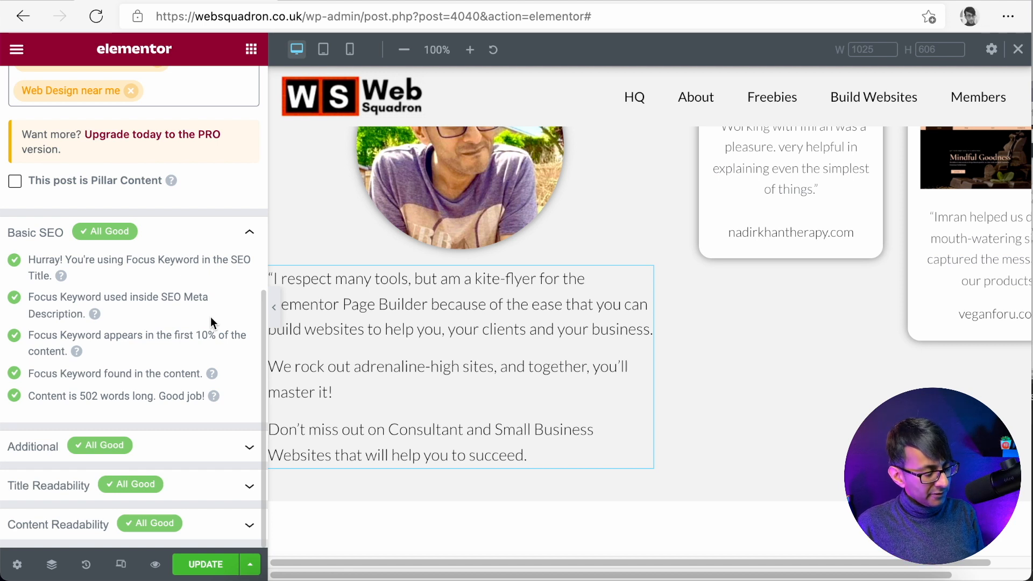
Review the Basic SEO checks and copy the secondary focus keyword High Performing Websites
scroll(175, 330, up, 1)
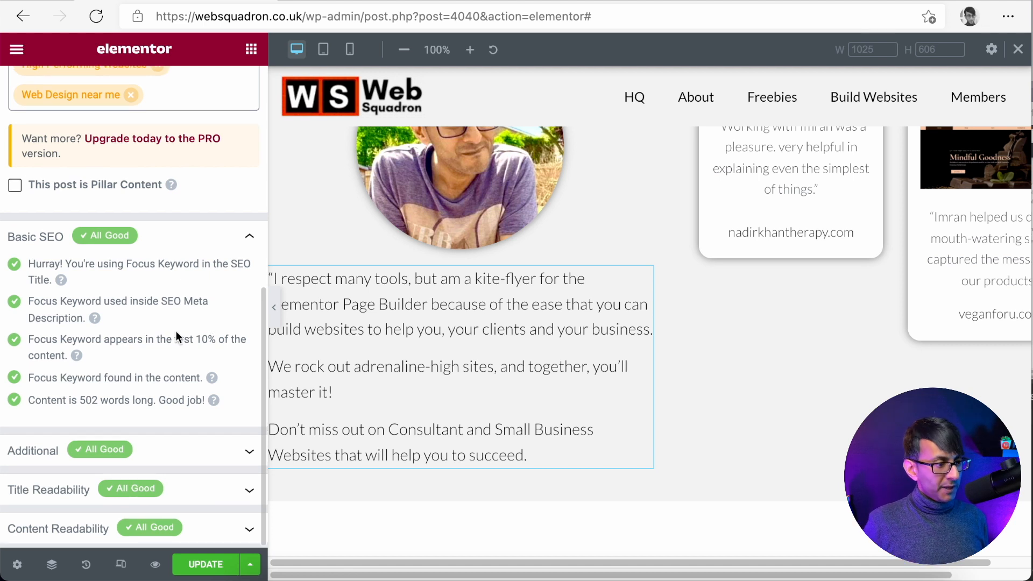
scroll(176, 332, up, 4)
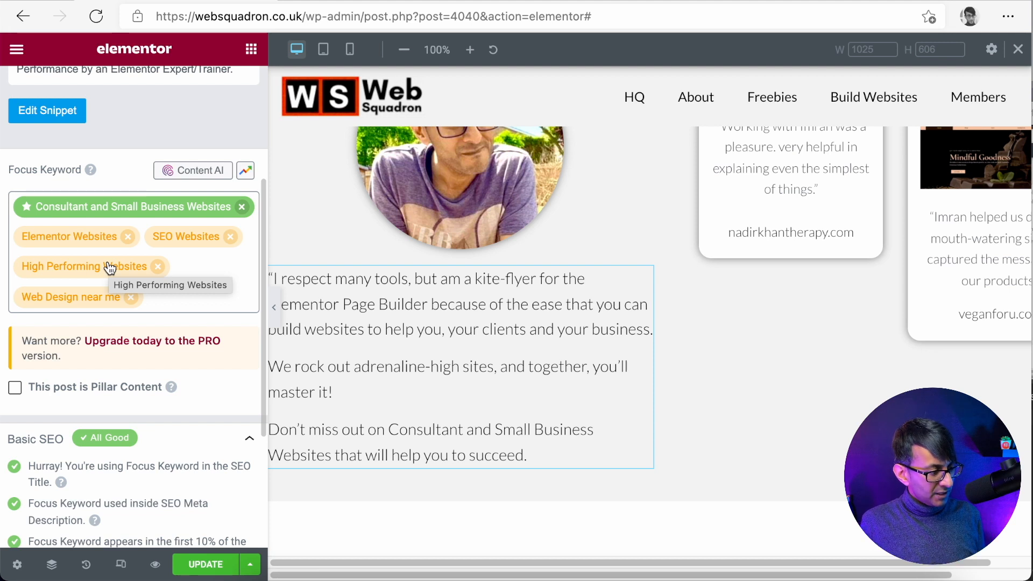
click(123, 275)
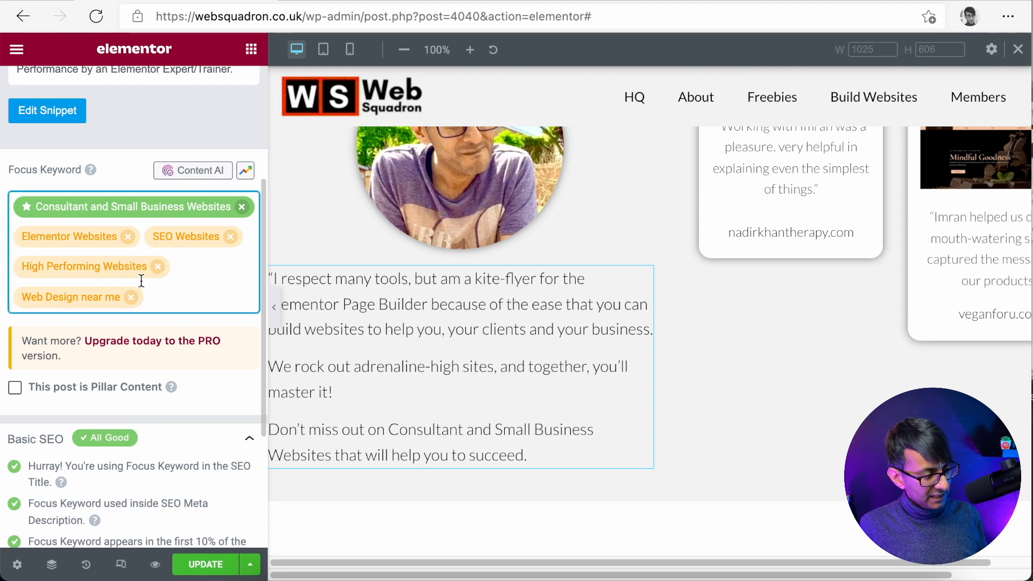
key(ctrl+a)
key(ctrl+c)
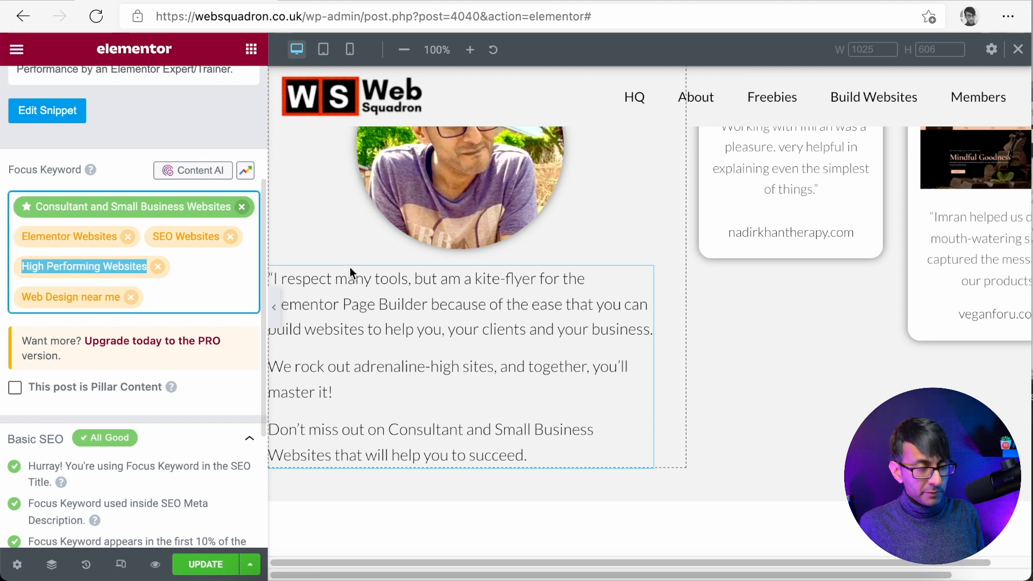
End the "A common mistake is purchasing an off-the-shelf site" paragraph with "promised for High Performing Websites.", using the copied keyword
scroll(537, 369, up, 1)
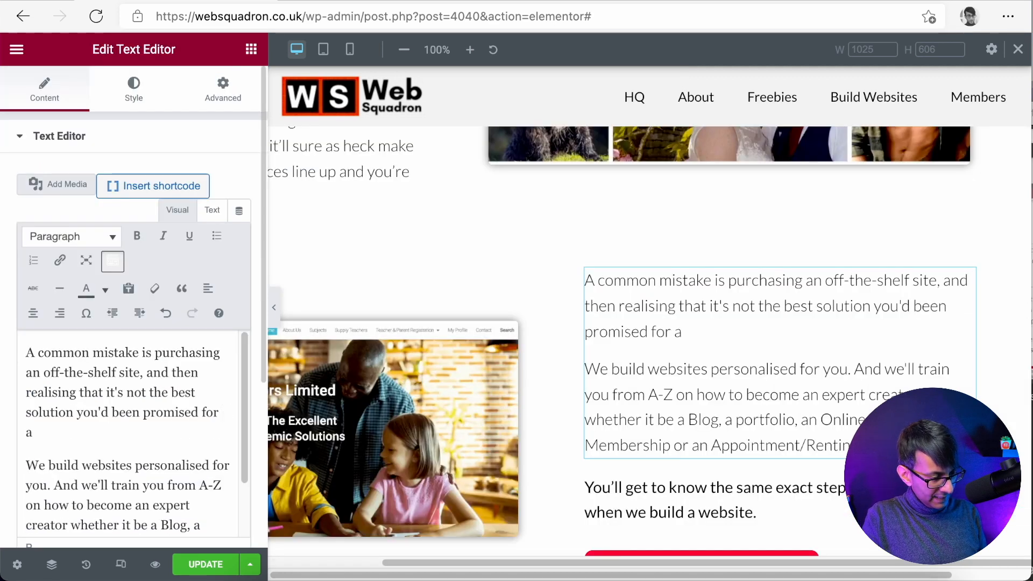
key(ctrl+v)
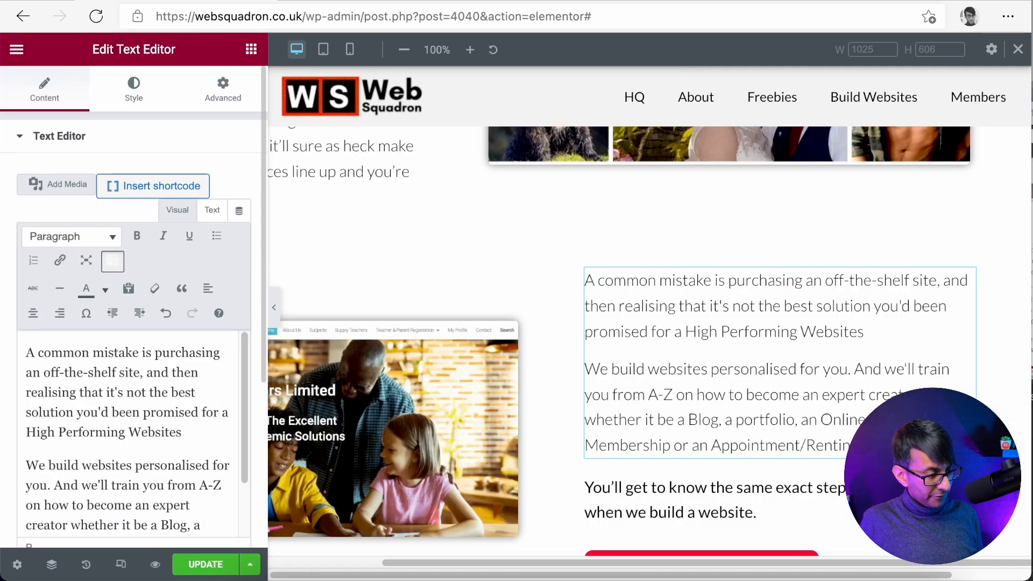
click(226, 413)
key(BackSpace)
key(BackSpace)
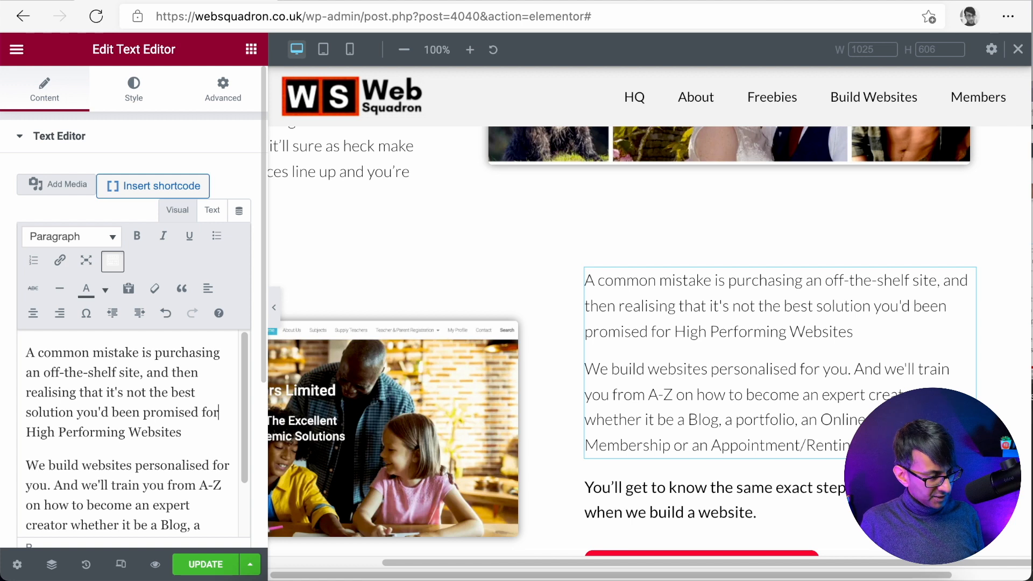
click(203, 435)
text(.)
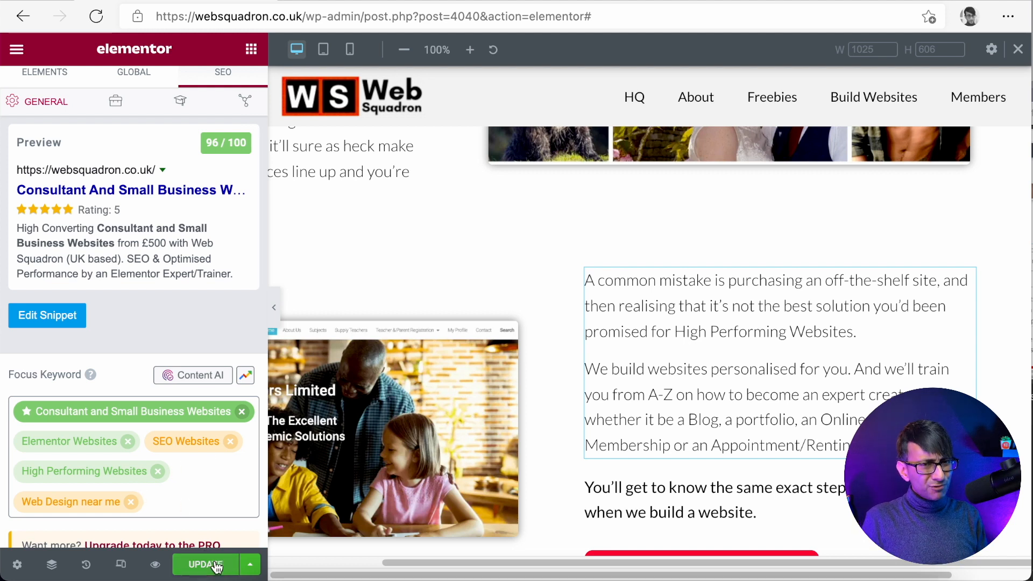
Look over the front page's sections up to the Maximise Amazing Websites introduction and update the page
scroll(597, 411, down, 10)
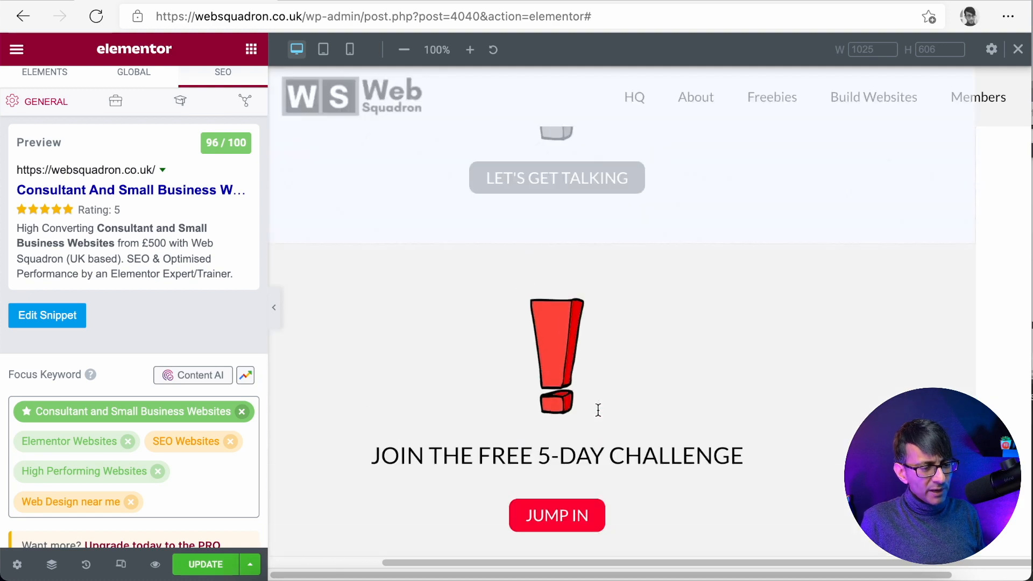
scroll(608, 412, up, 15)
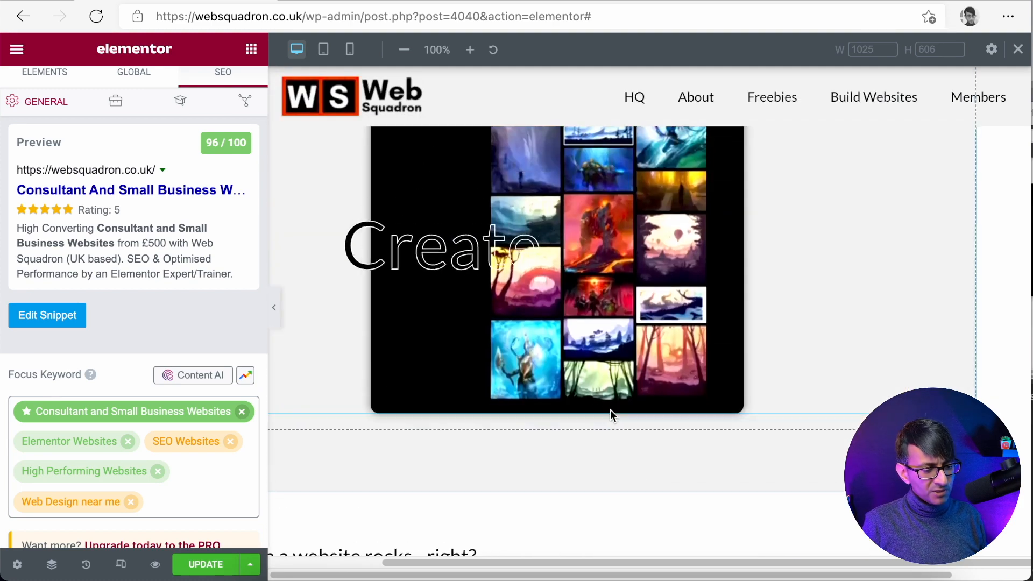
scroll(655, 449, up, 10)
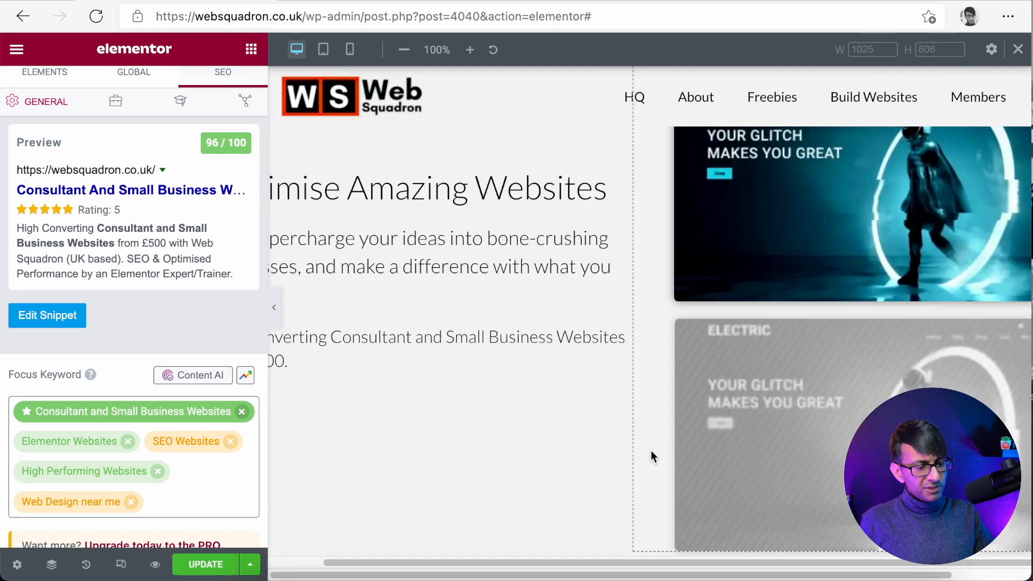
scroll(689, 565, left, 3)
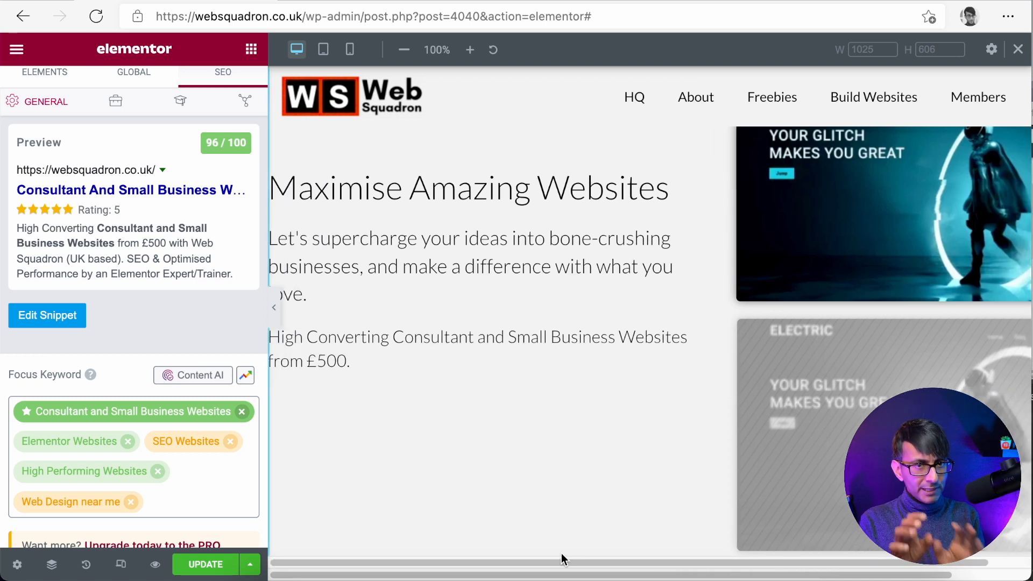
click(218, 565)
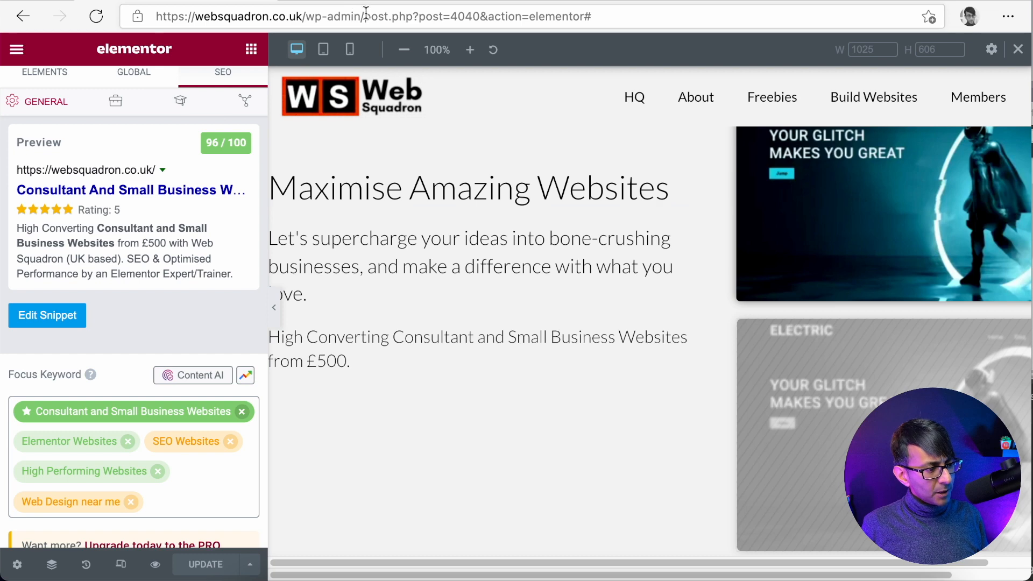
Leave the Elementor editor for the WordPress admin's Pages list and open the Rank Math dashboard
drag(363, 16, 692, 33)
key(BackSpace)
key(Return)
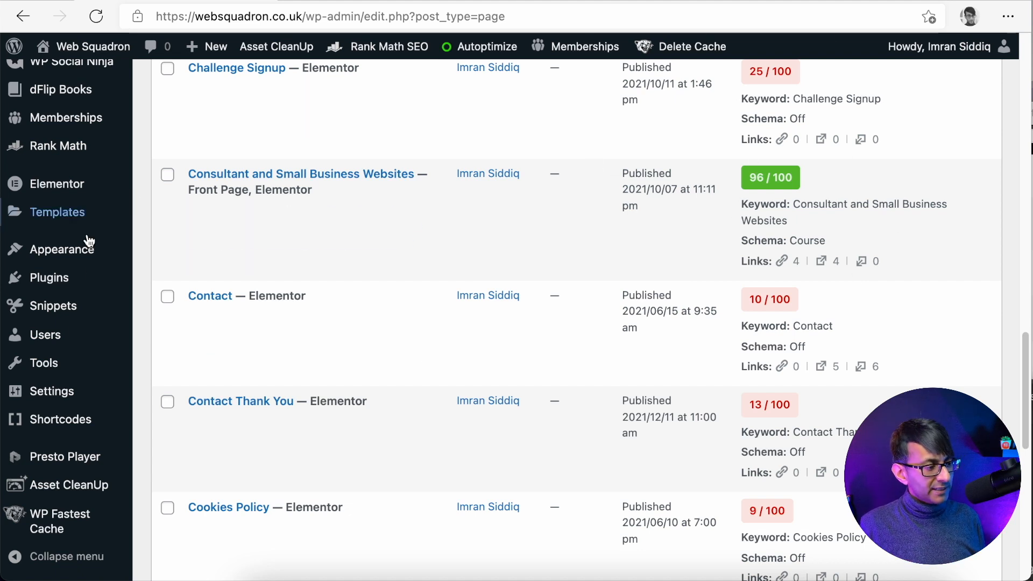
mouse_move(59, 157)
click(151, 148)
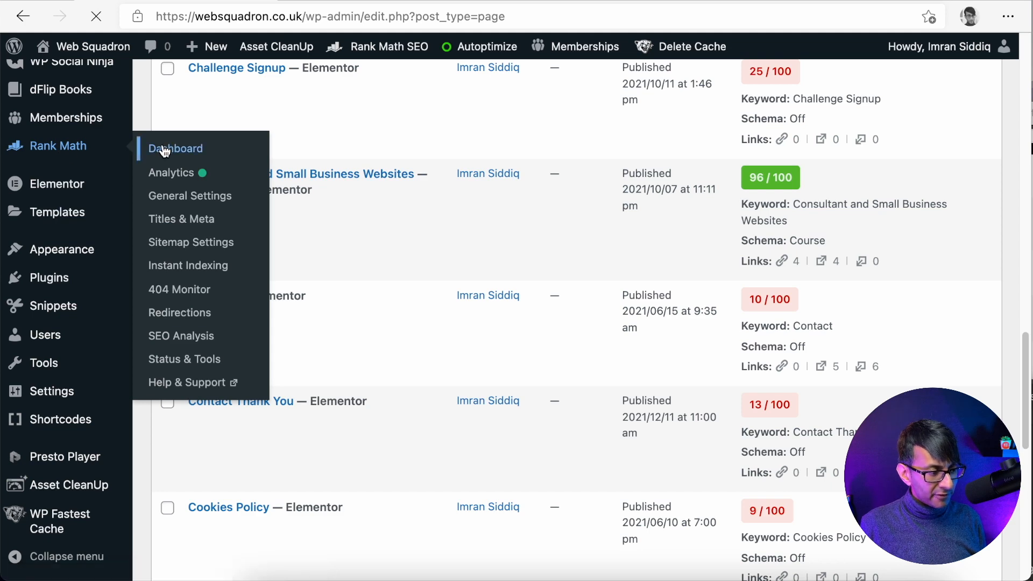
scroll(587, 381, down, 1)
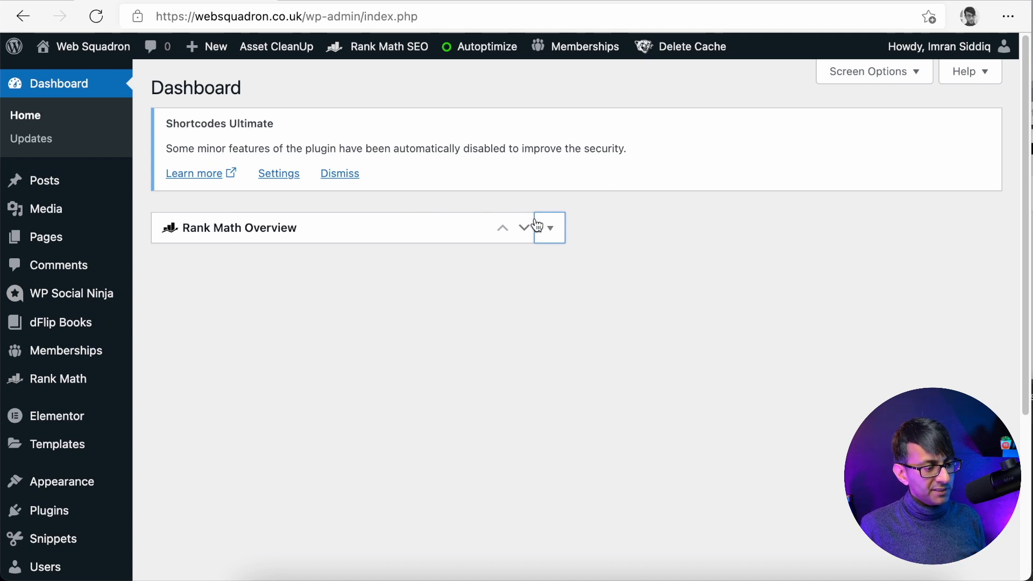
Expand the Rank Math Overview on the WordPress dashboard and examine its Analytics, 404 Monitor and Redirections figures
click(551, 229)
scroll(663, 414, down, 2)
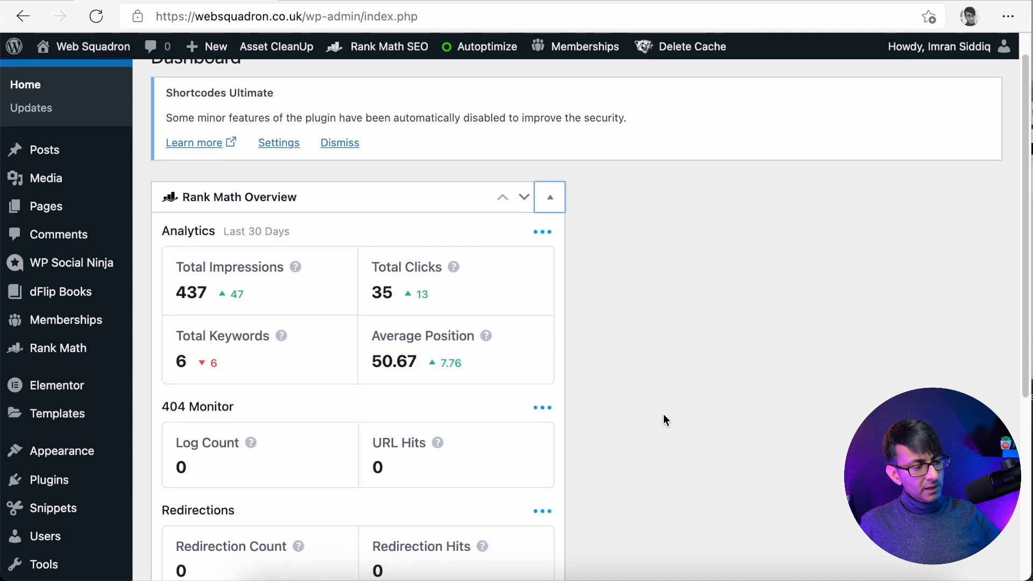
scroll(663, 415, down, 1)
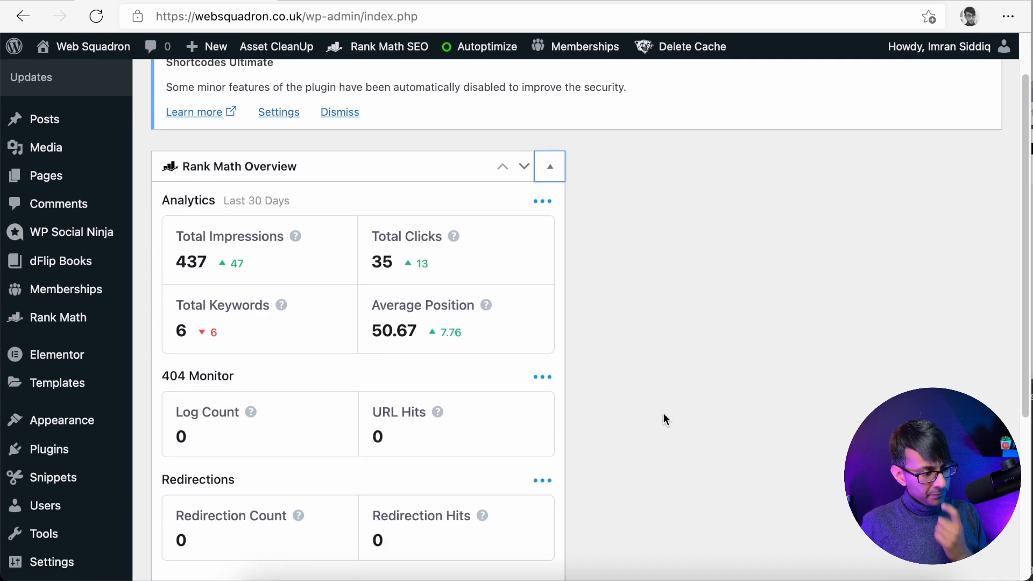
scroll(664, 413, up, 1)
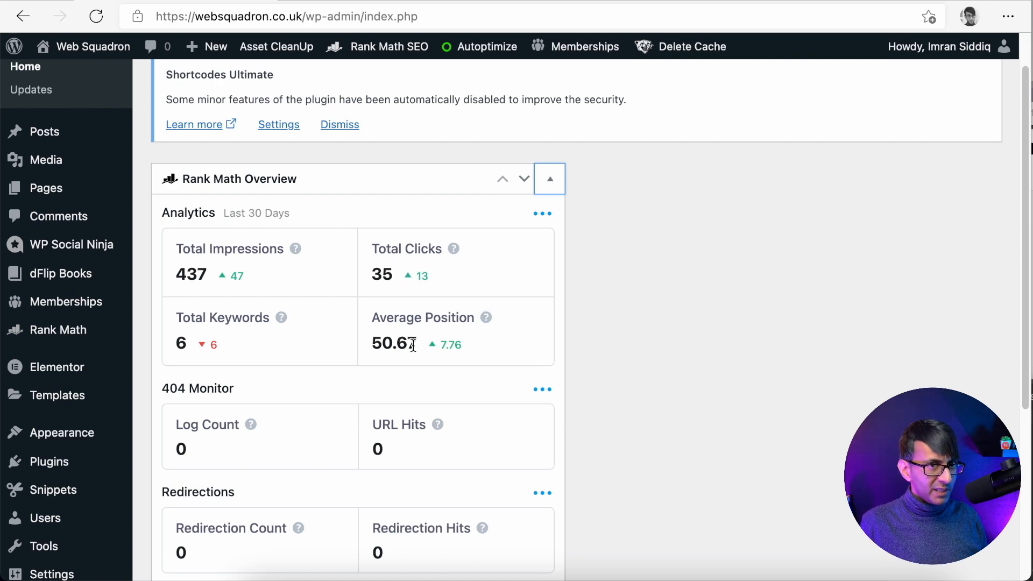
scroll(759, 391, down, 4)
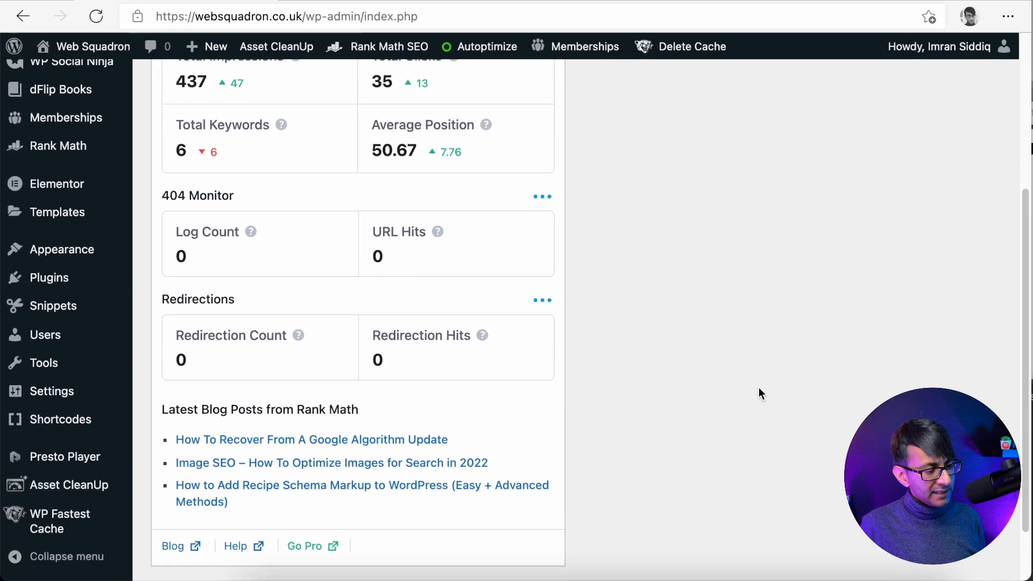
scroll(759, 389, up, 2)
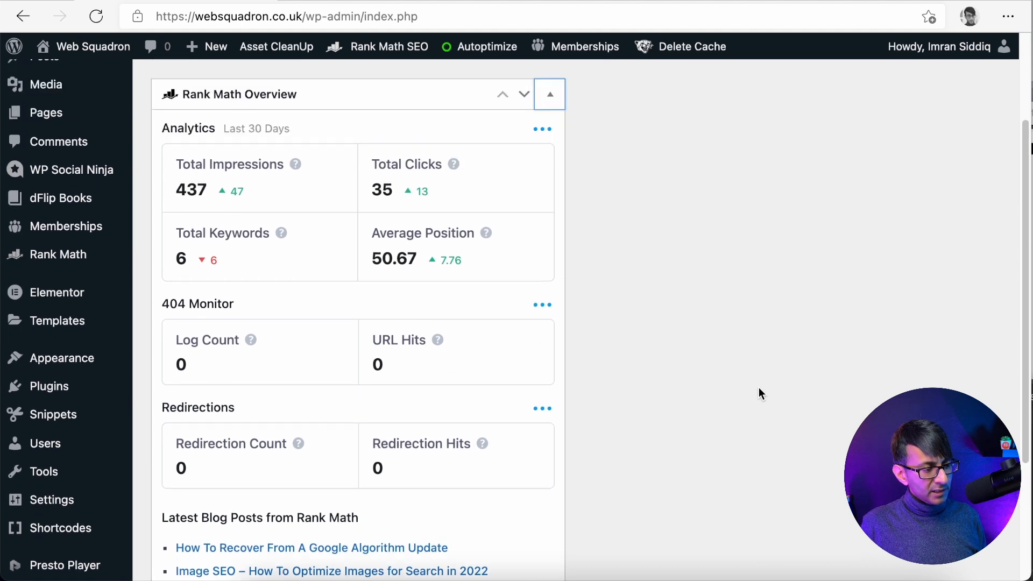
scroll(759, 394, up, 3)
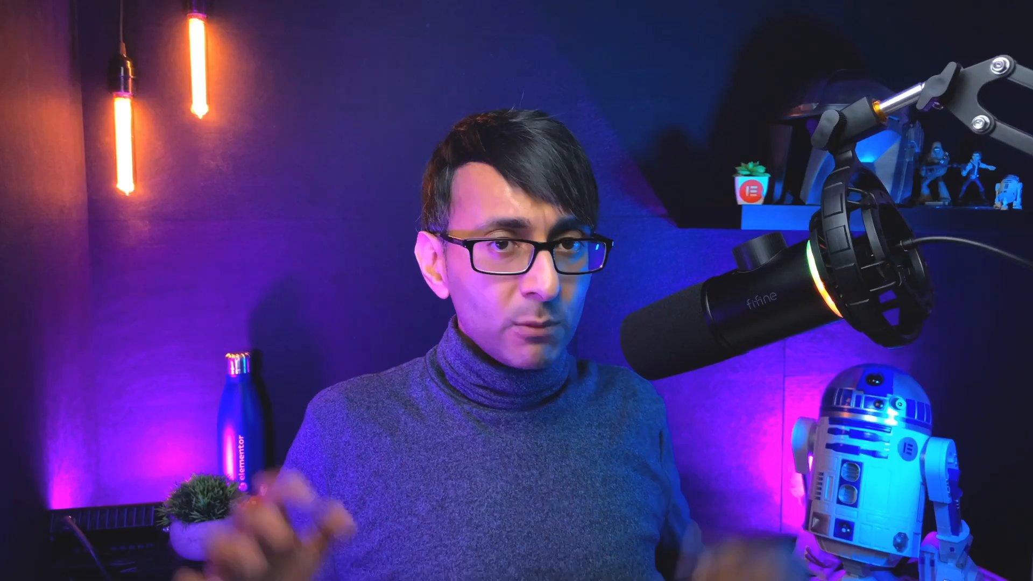